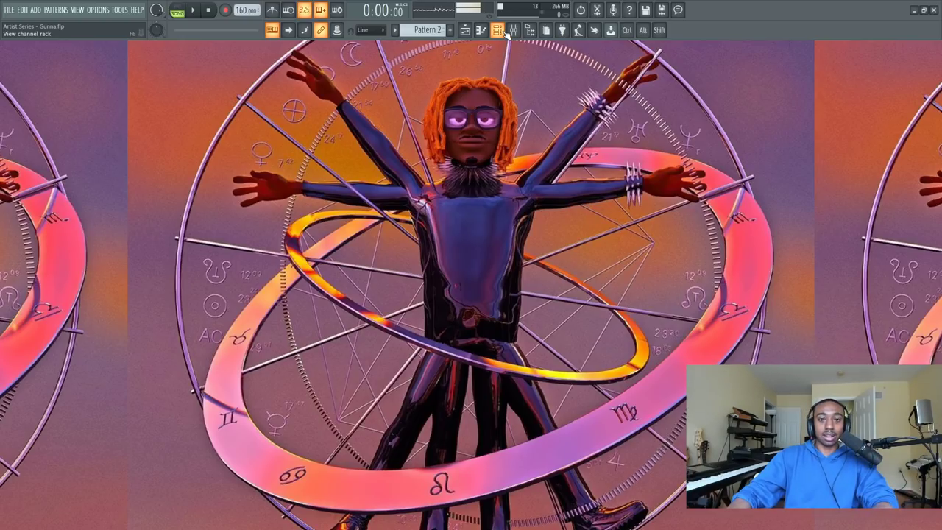
Show the channel rack and the file browser, and open the SM Music Beatz folder under Producer Community Loops > Loops.
left_click(503, 31)
left_click(530, 30)
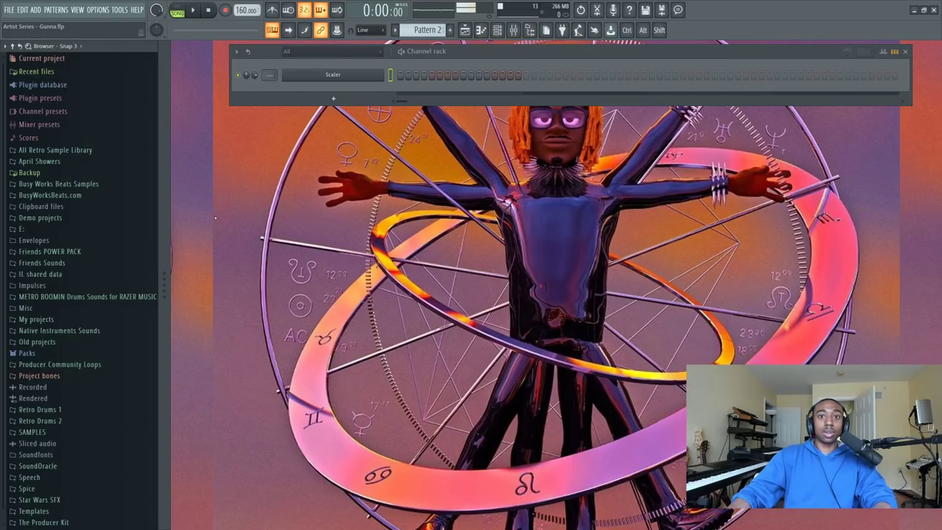
left_click(74, 364)
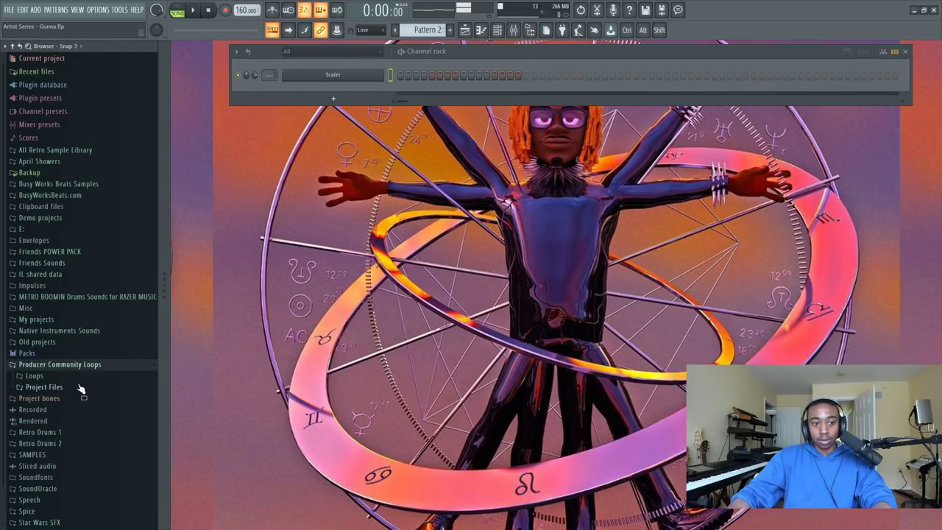
left_click(63, 377)
scroll(78, 358, "down", 3)
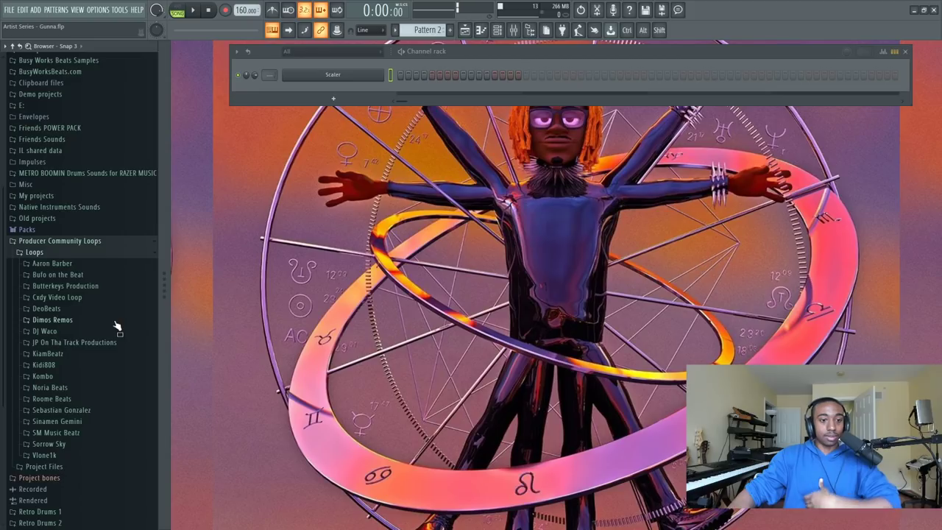
left_click(71, 433)
left_click(72, 434)
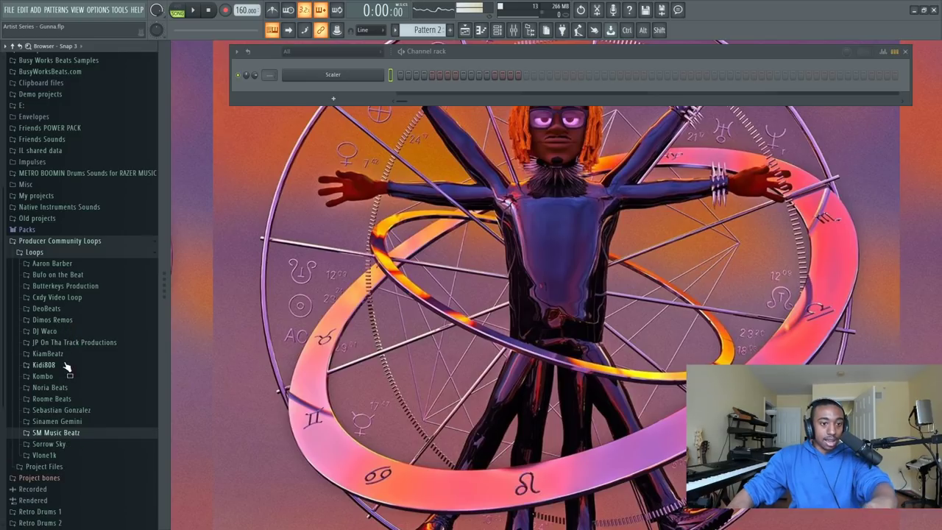
left_click(81, 434)
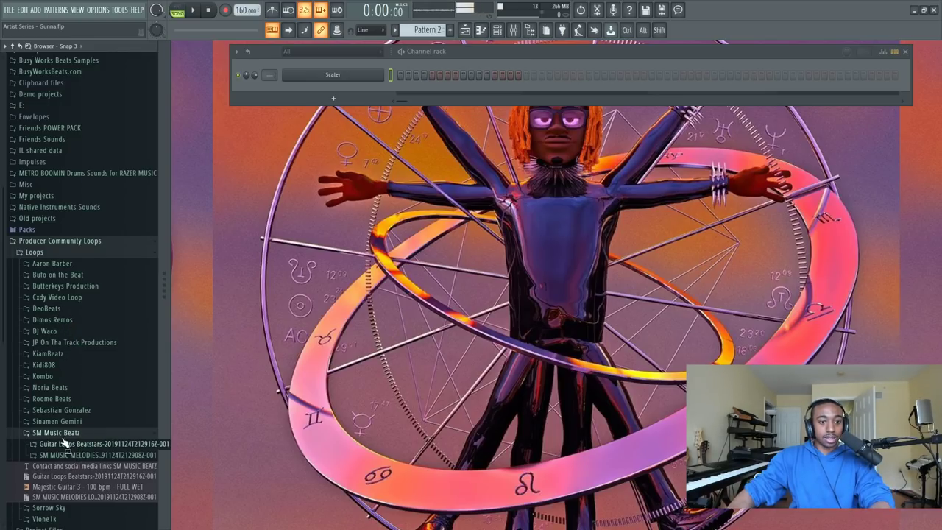
right_click(82, 469)
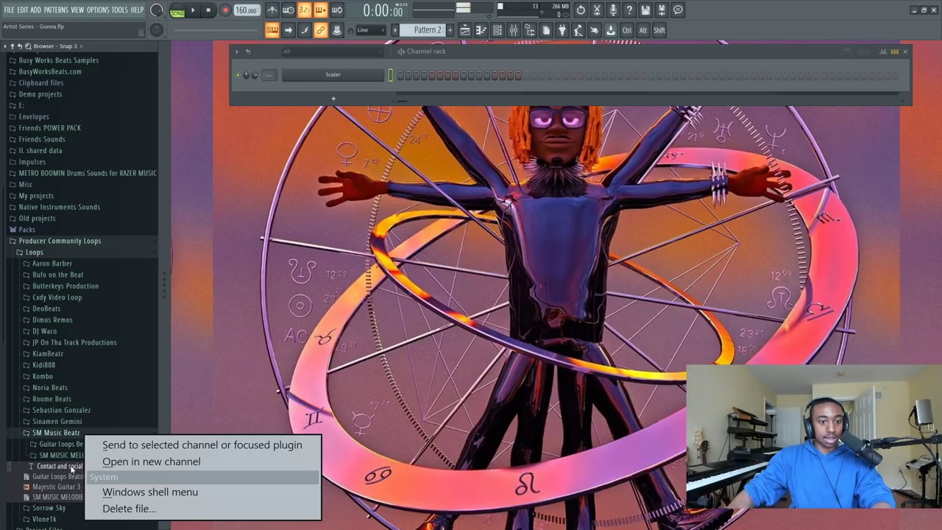
left_click(66, 471)
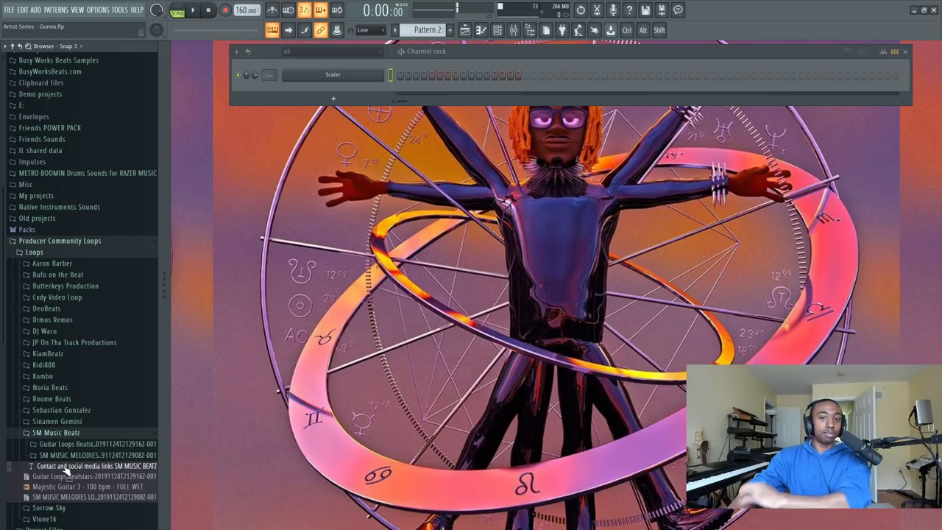
right_click(66, 456)
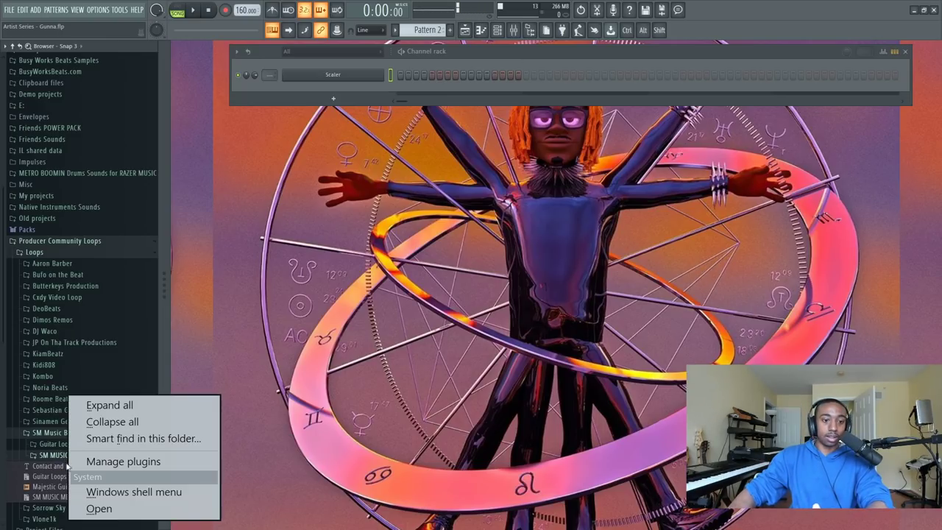
left_click(44, 458)
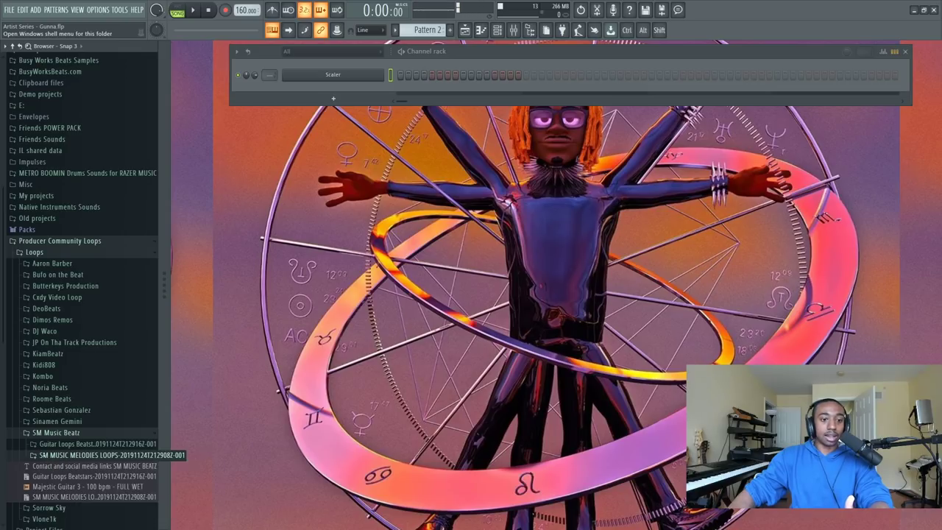
Expand the Guitar Loops Beatstars folder and preview the 91 bpm sample in SM MUSIC ACOUSTIC GTR LOOP 20.
left_click(49, 445)
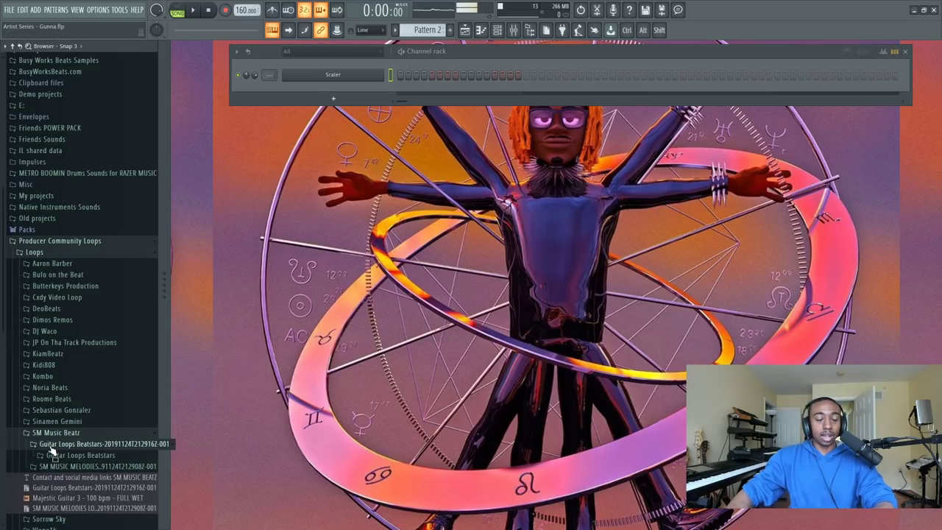
scroll(69, 426, "down", 5)
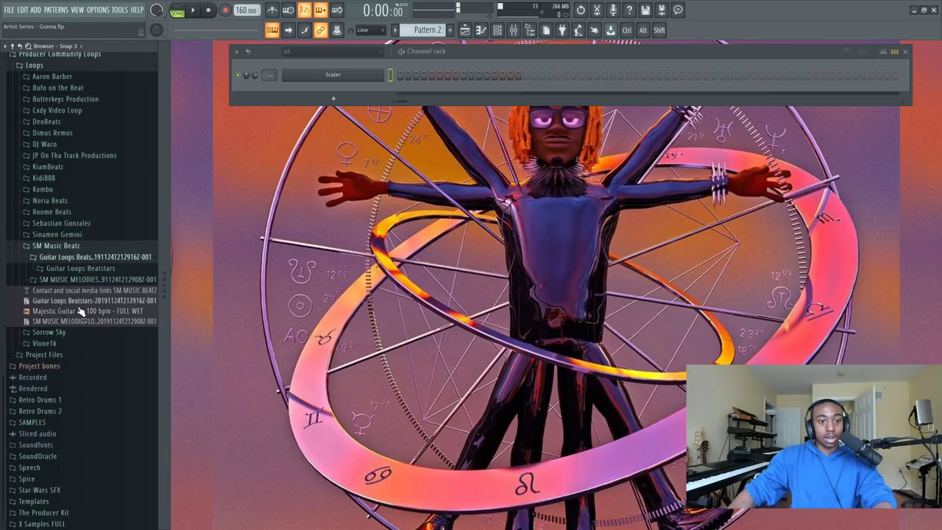
left_click(77, 268)
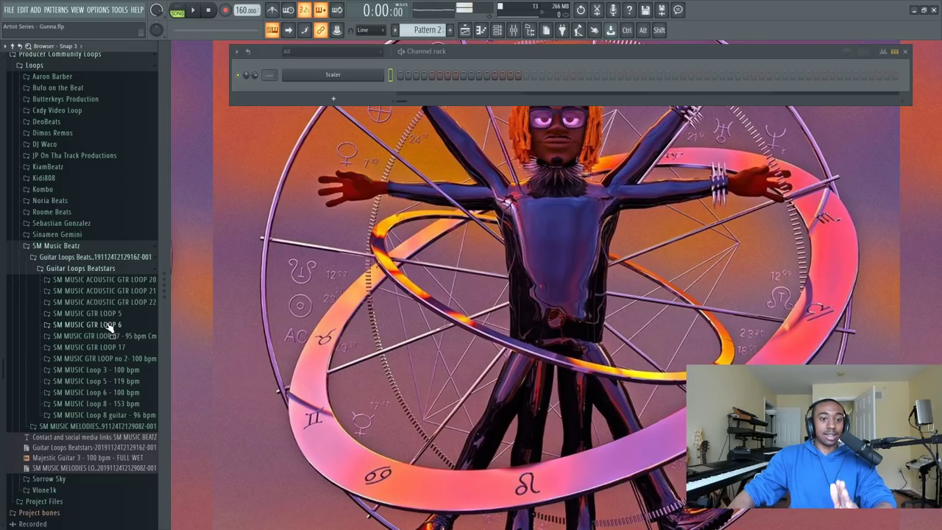
left_click(107, 280)
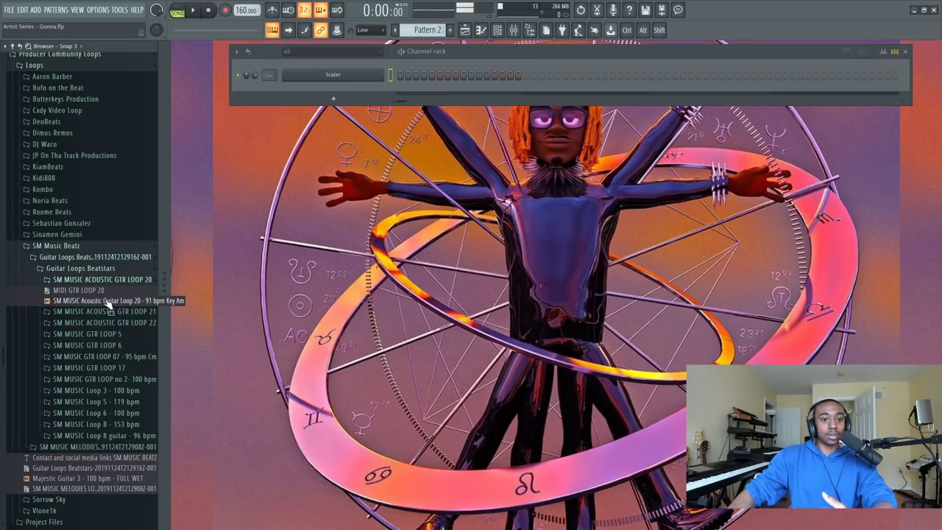
left_click(107, 302)
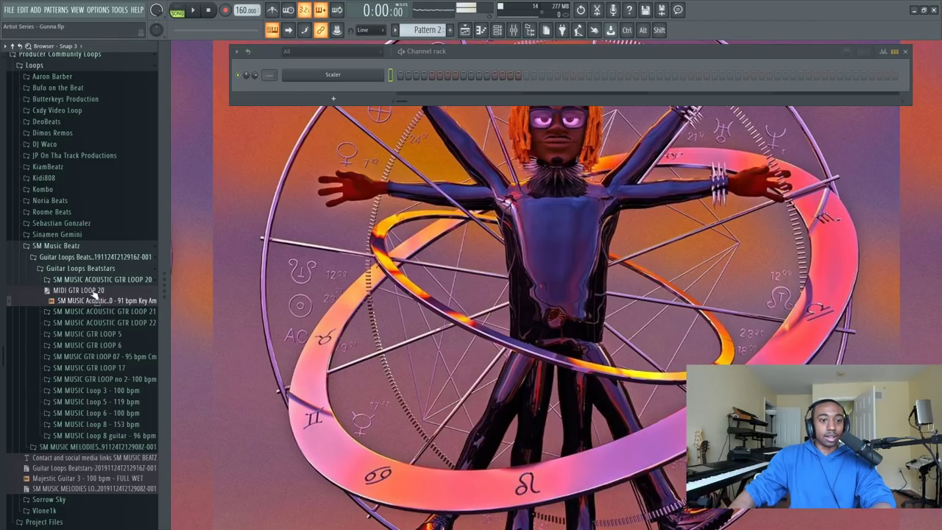
Preview the dry 91 bpm sample of SM MUSIC ACOUSTIC GTR LOOP 21 and place it at bar 1 of playlist Track 1.
left_click(88, 281)
left_click(88, 290)
left_click(107, 312)
left_click(464, 30)
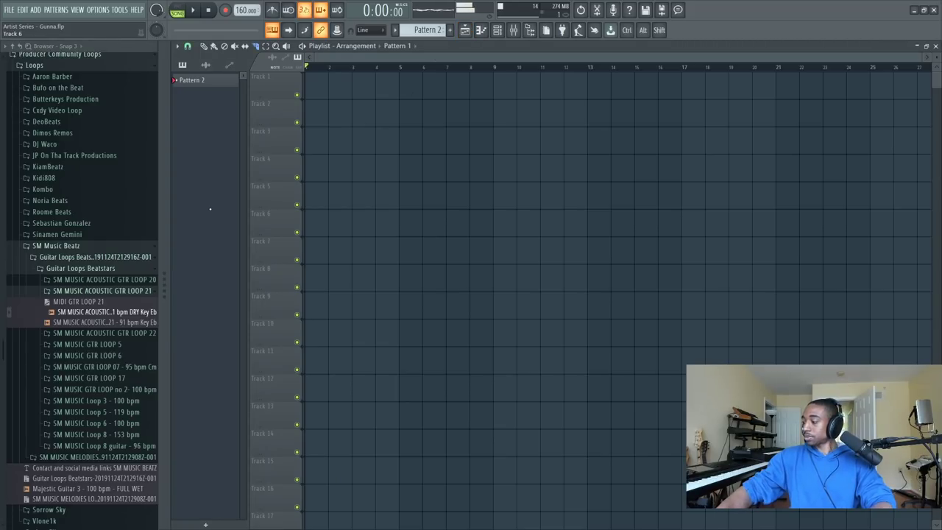
left_click_drag(110, 312, 318, 100)
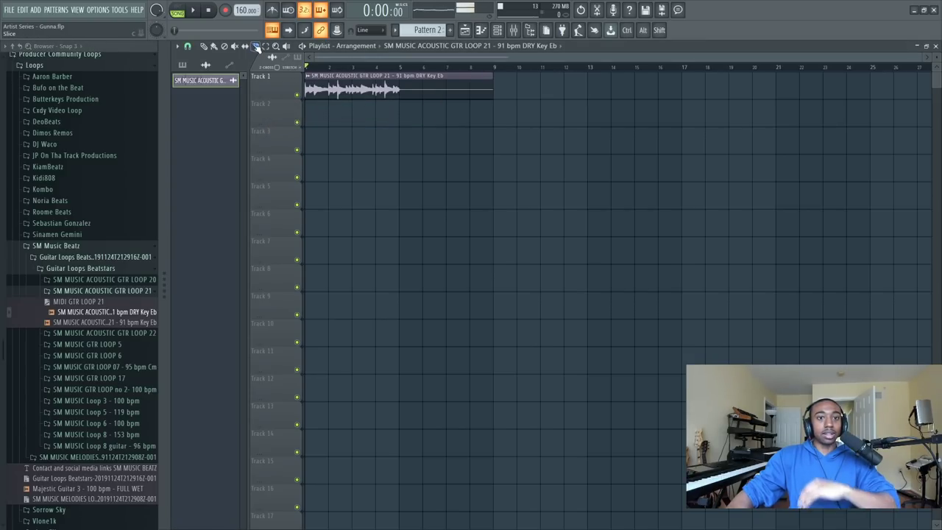
Slice the guitar clip on Track 1 at bar 5 and delete its silent second half.
left_click(256, 47)
left_click(400, 88)
left_click(215, 47)
right_click(441, 81)
left_click(498, 29)
left_click(497, 30)
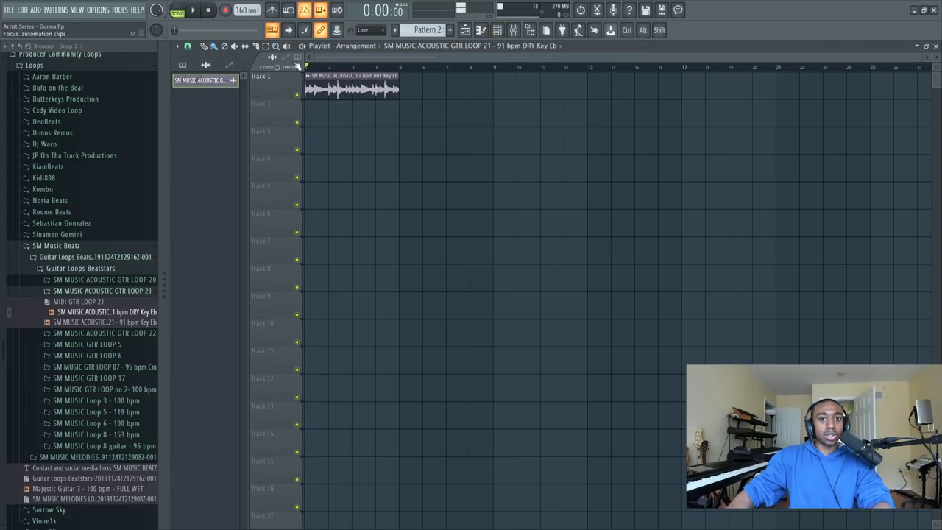
Set the guitar clip's time-stretching mode to Stretch in its channel settings.
left_click(308, 76)
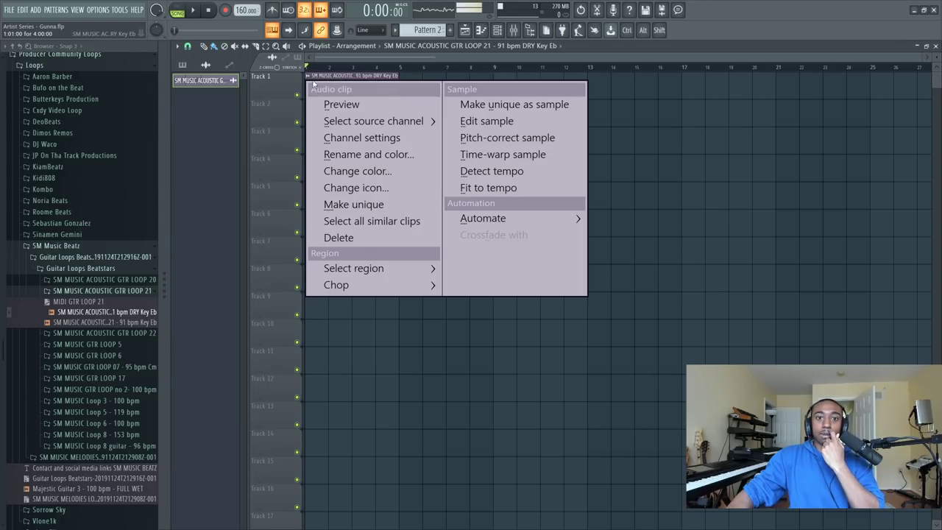
left_click(353, 136)
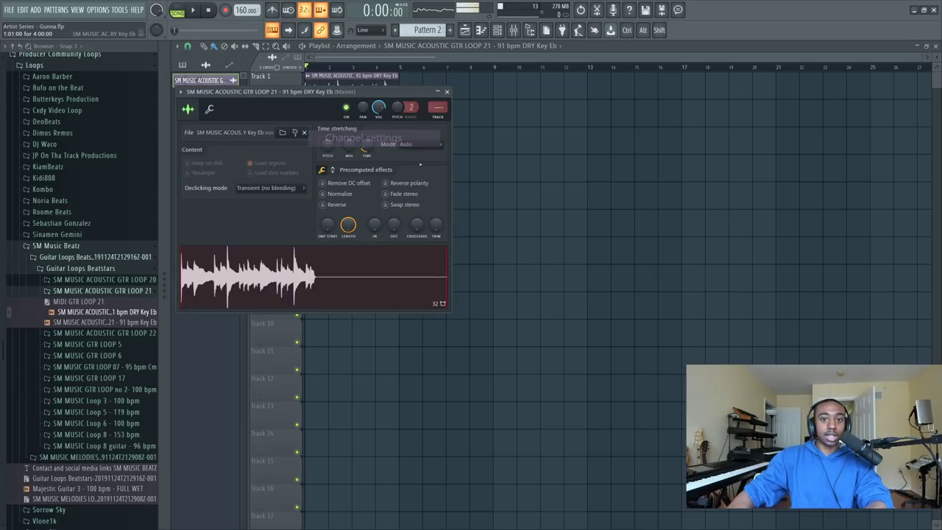
left_click(415, 146)
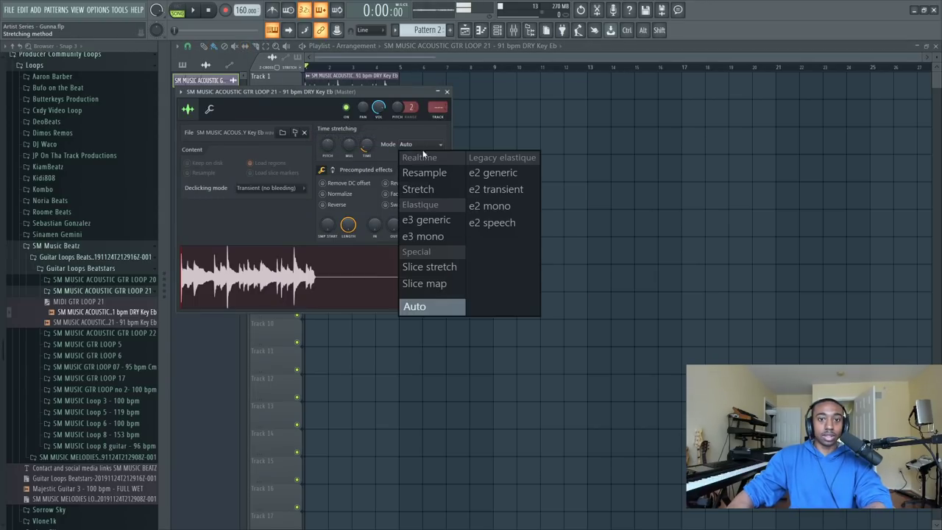
left_click(419, 189)
left_click(447, 92)
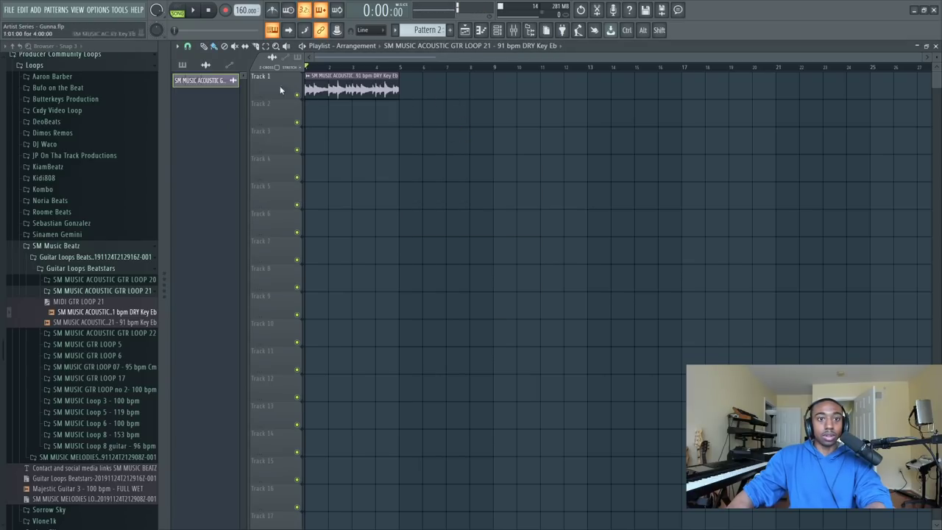
Play back the guitar clip on Track 1 and stretch it so that it ends at bar 9.
mouse_move(241, 9)
left_mouse_down()
mouse_move(241, 41)
mouse_move(241, 0)
left_mouse_up()
key("space")
key("space")
key("space")
key("space")
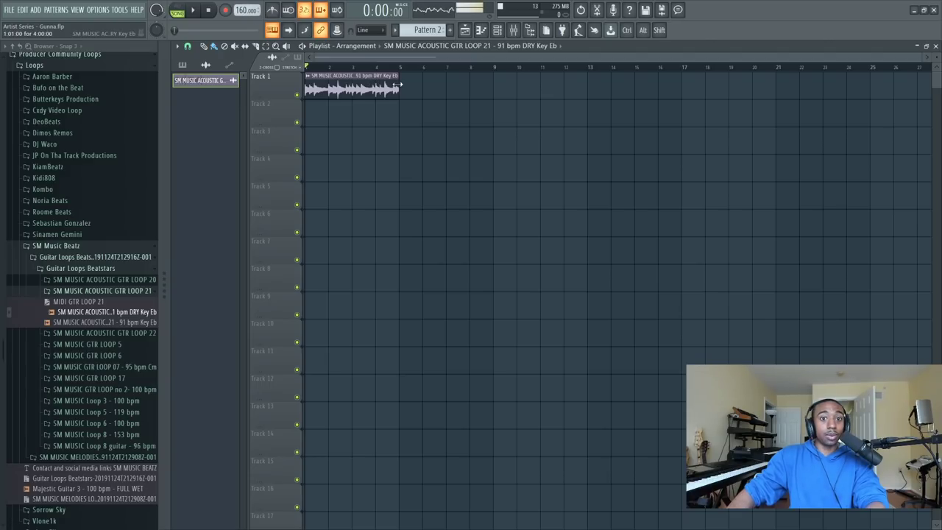
left_click_drag(401, 86, 493, 86)
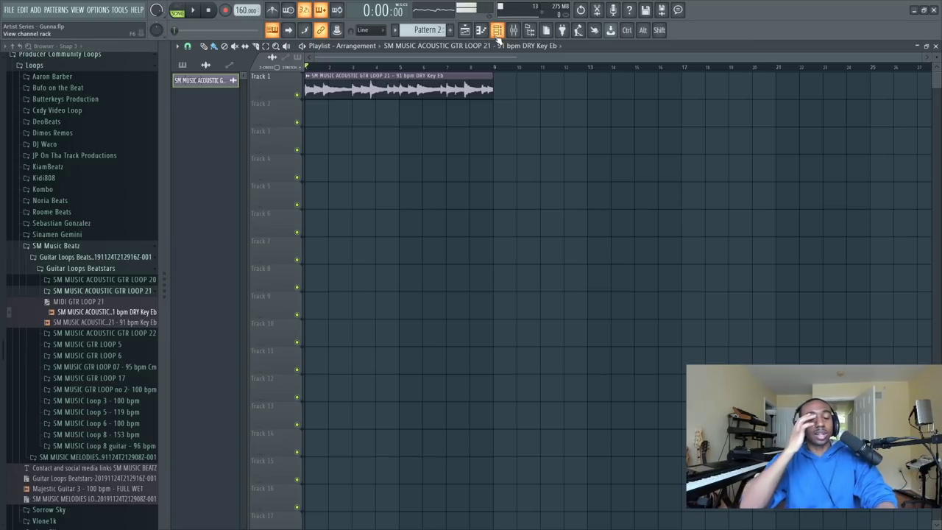
key("space")
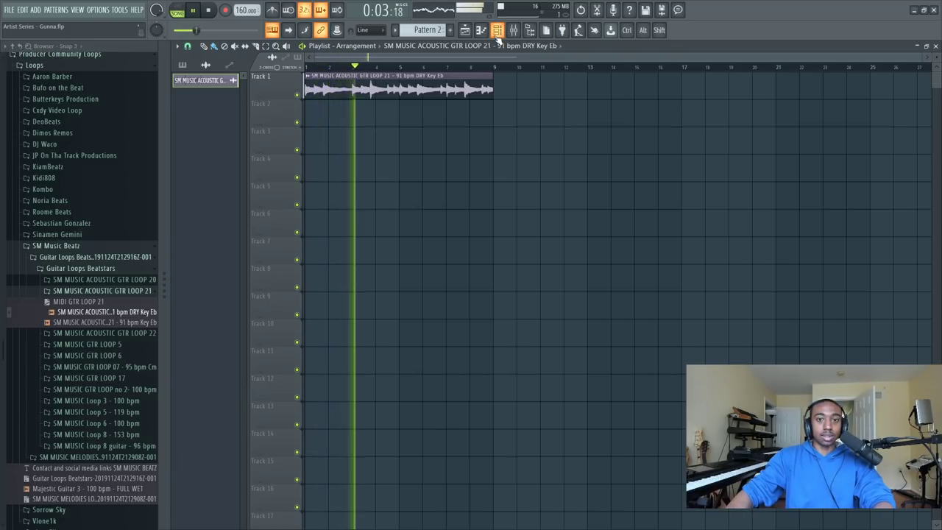
Route the guitar loop's channel to mixer Insert 1 and load Fruity Parametric EQ 2 in its first effect slot.
left_click(496, 31)
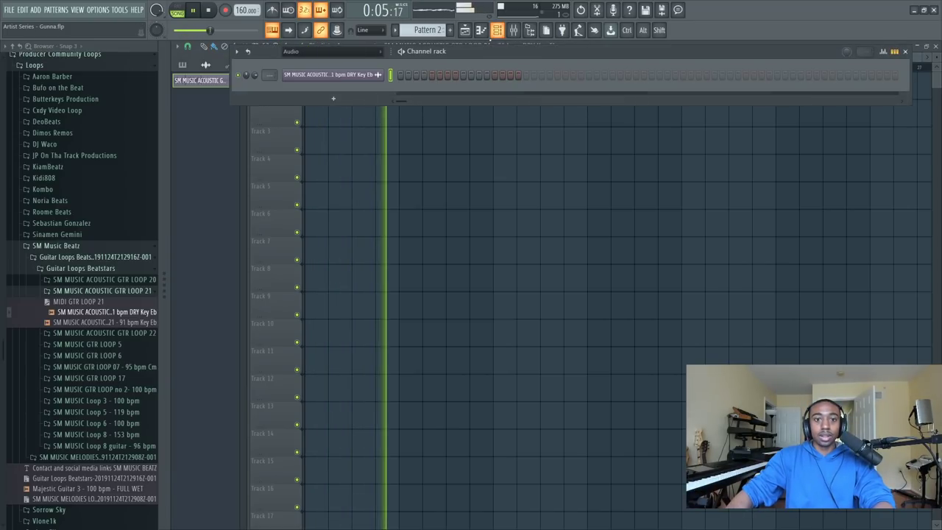
key("space")
left_click(514, 31)
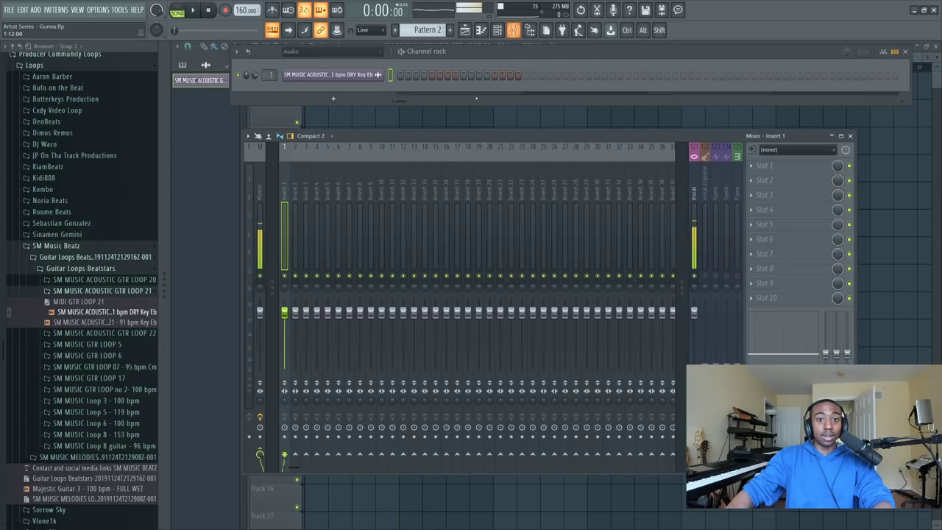
left_click(768, 178)
left_click(538, 201)
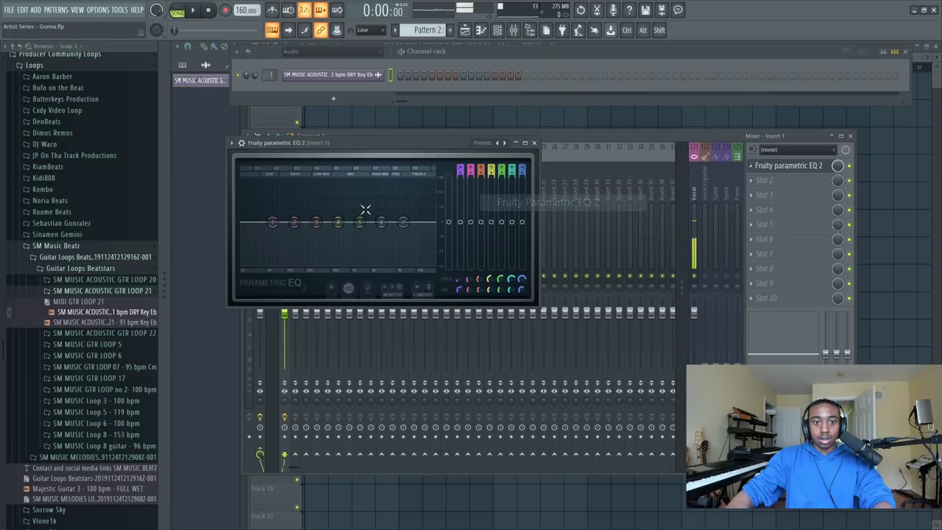
Cut the guitar's lows with EQ band 1 at -18 dB around 90 Hz, and lower the Insert 1 fader to about -6.2 dB.
left_click_drag(277, 214, 289, 262)
key("space")
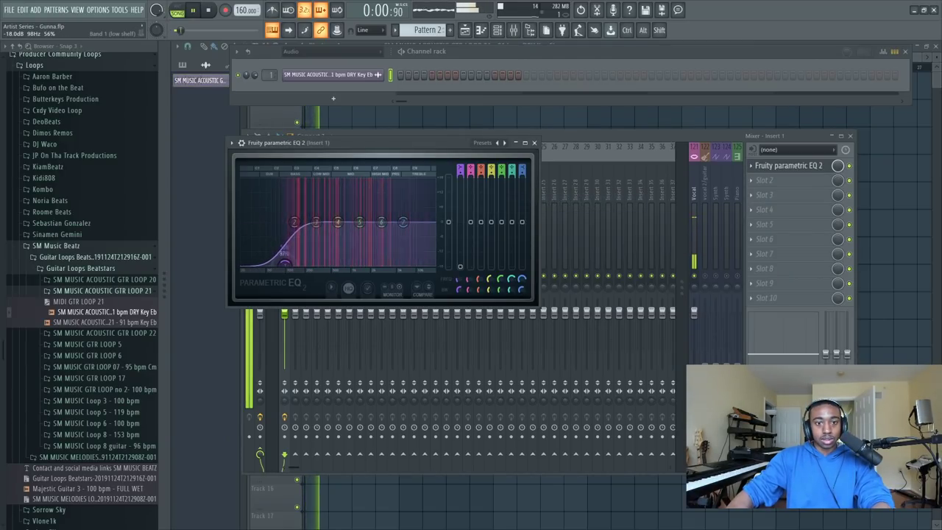
left_click(534, 142)
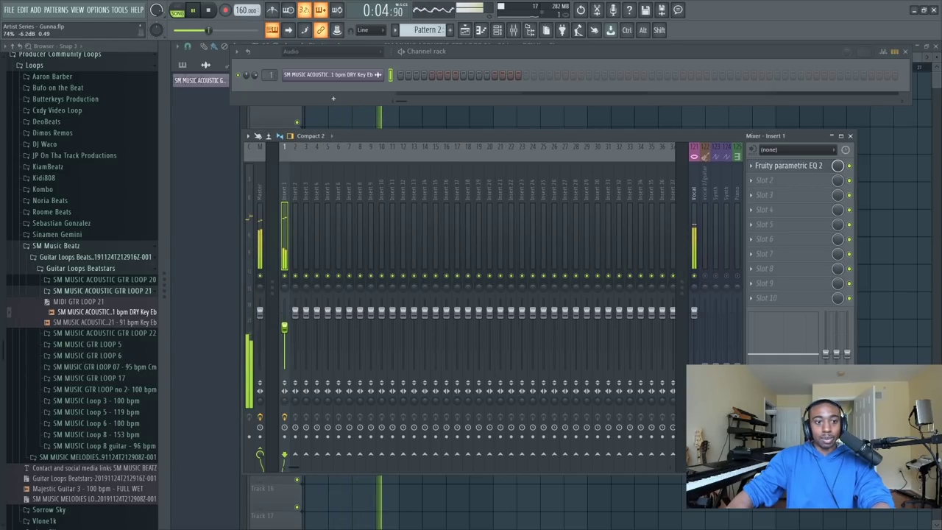
key("space")
Rename mixer Insert 10 as "reverb".
left_click(302, 185)
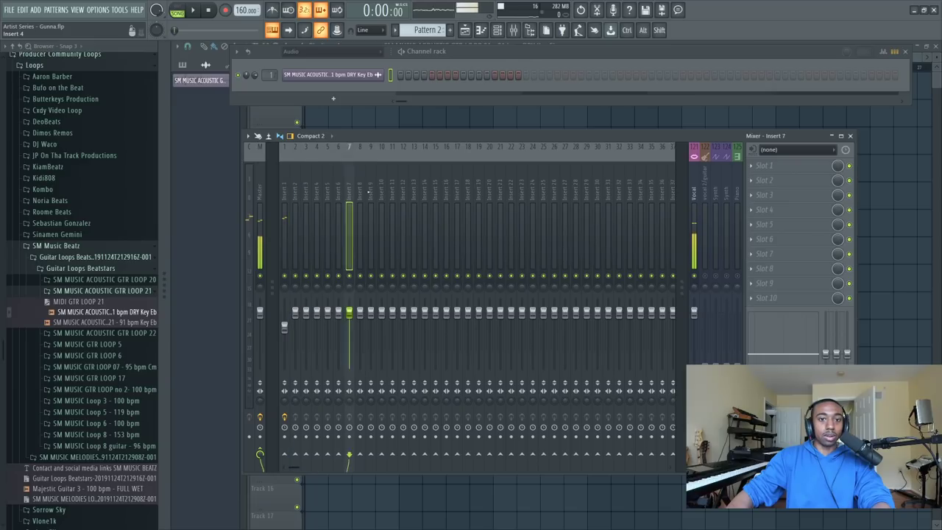
right_click(383, 193)
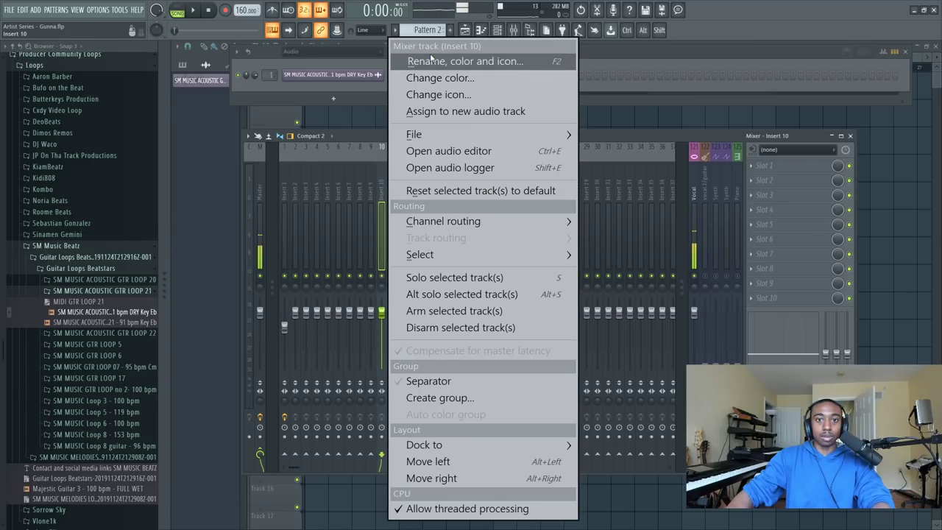
left_click(464, 62)
type("reverb")
key("Return")
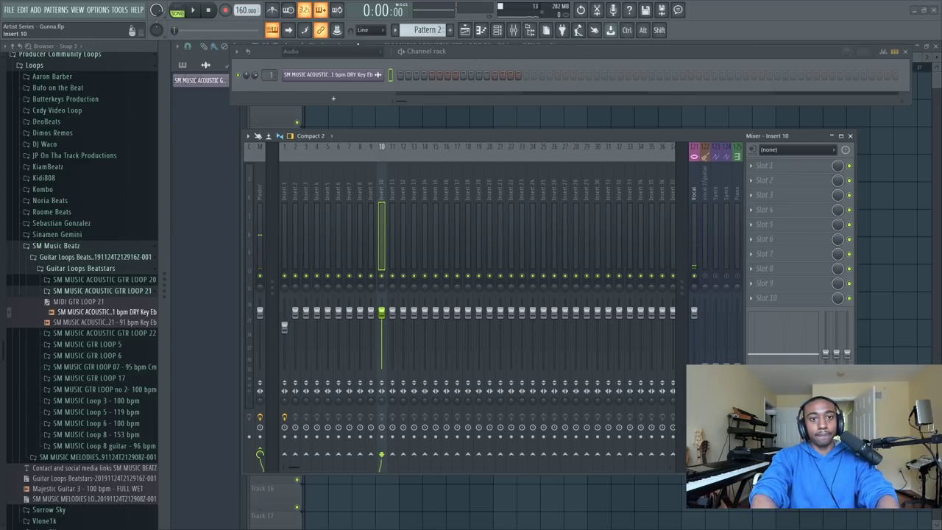
Load UAD RealVerb-Pro in the first effect slot of the reverb mixer track.
left_click(788, 167)
scroll(787, 167, "down", 10)
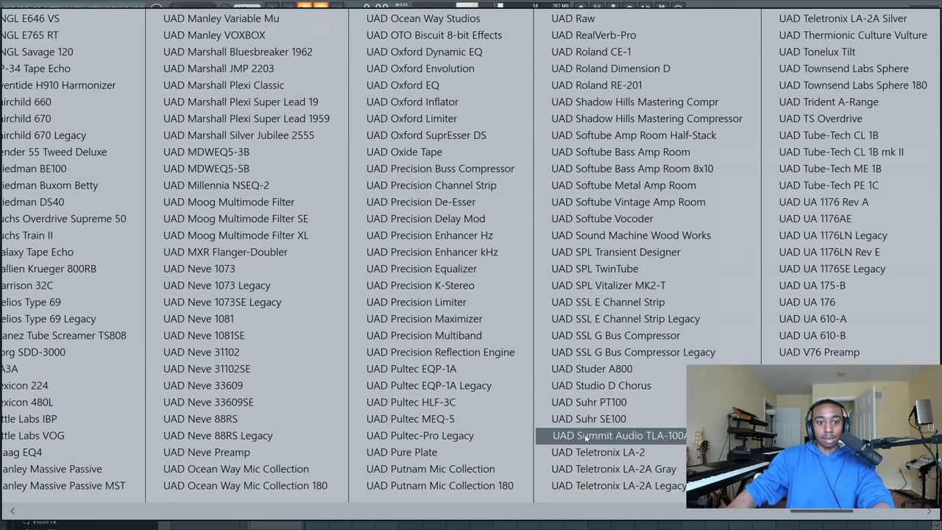
left_click(622, 37)
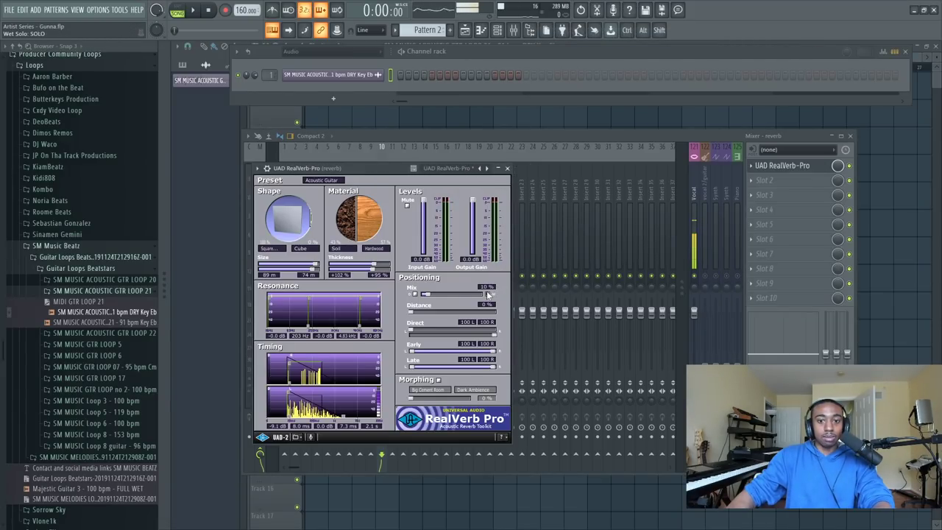
left_click(507, 168)
Load RealVerb-Pro's Cathedral preset on the reverb mixer track and set Insert 1's send to it to about 53%.
left_click(288, 199)
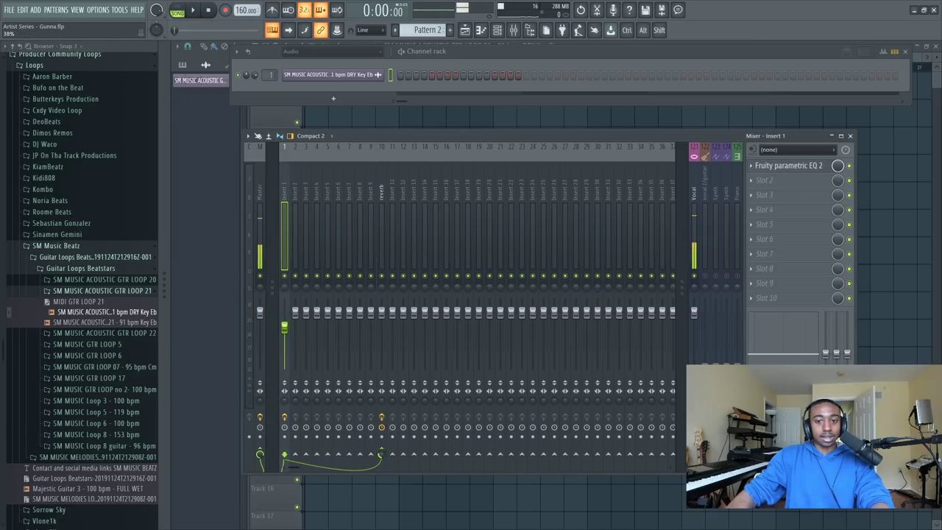
key("space")
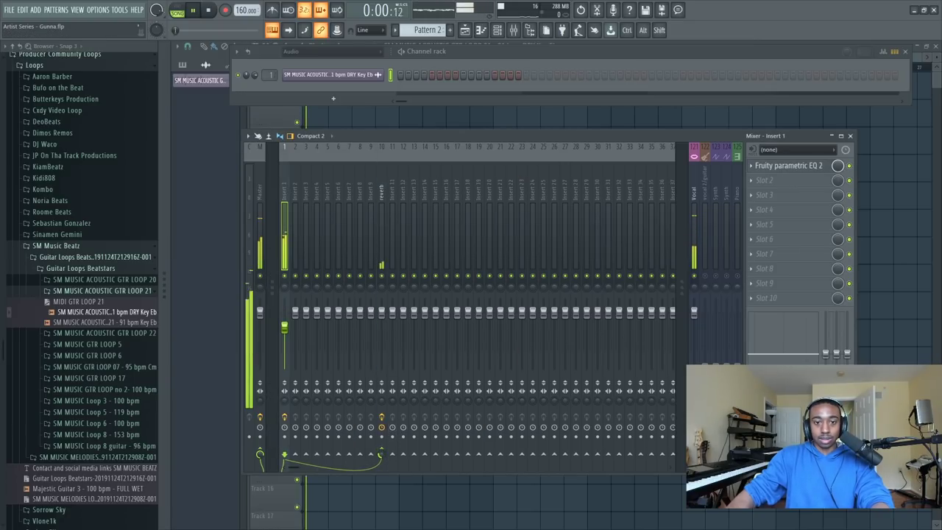
left_click(382, 236)
left_click(776, 167)
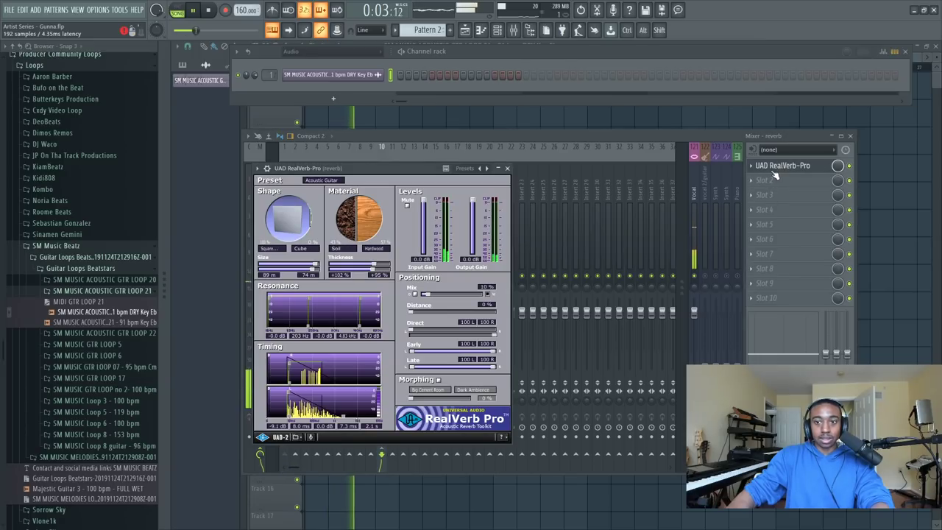
left_click(462, 168)
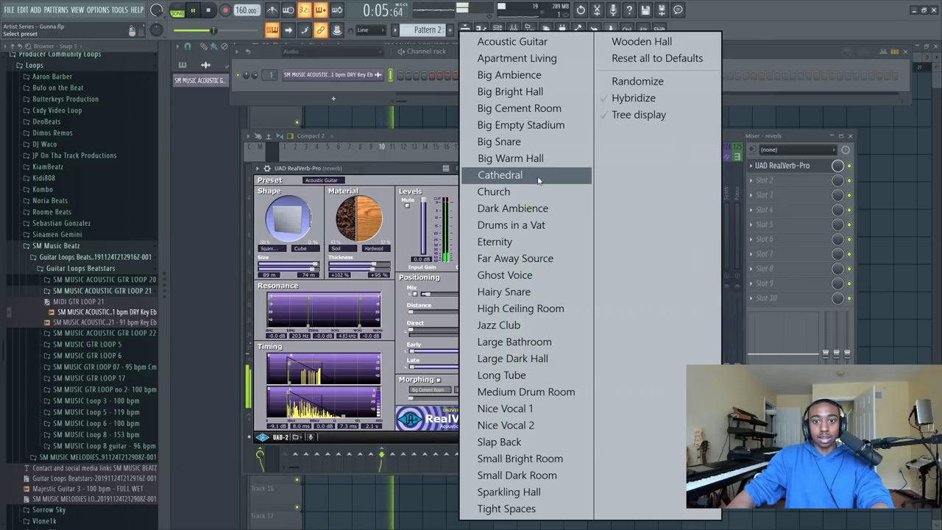
left_click(515, 175)
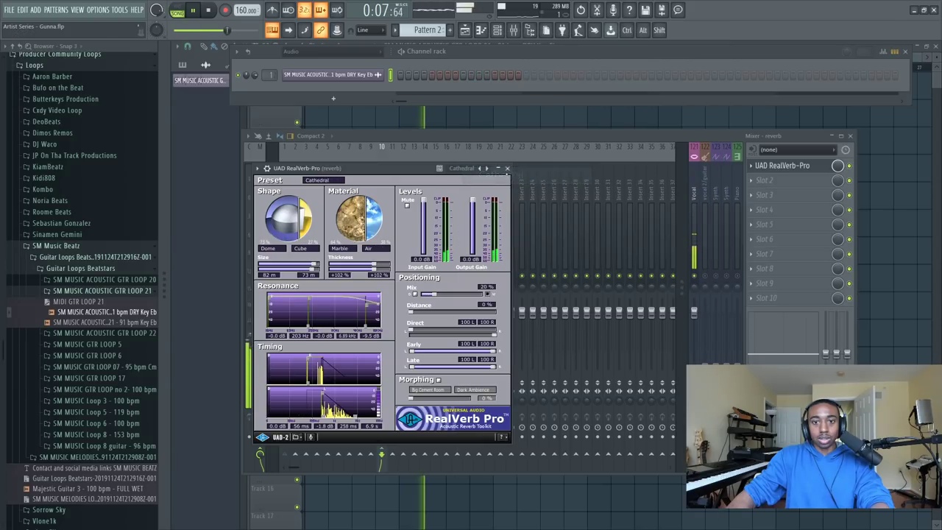
left_click(511, 170)
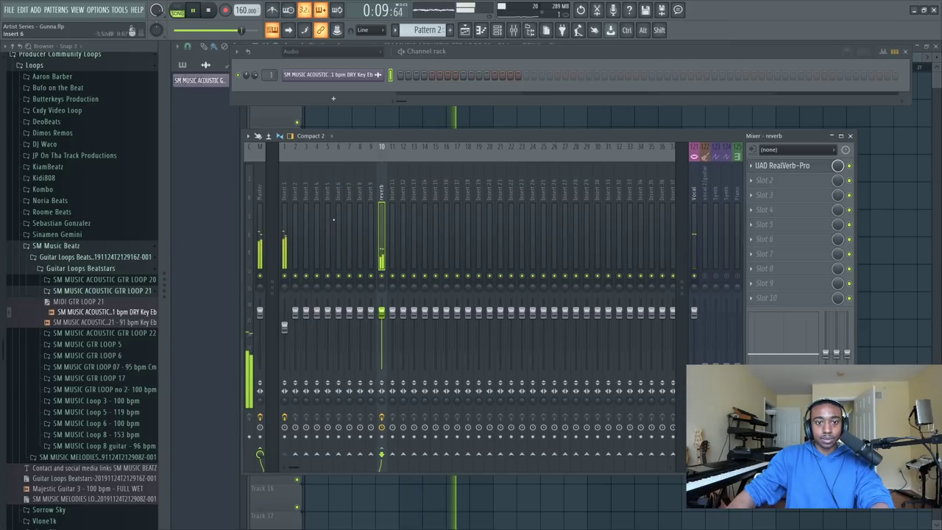
left_click(290, 256)
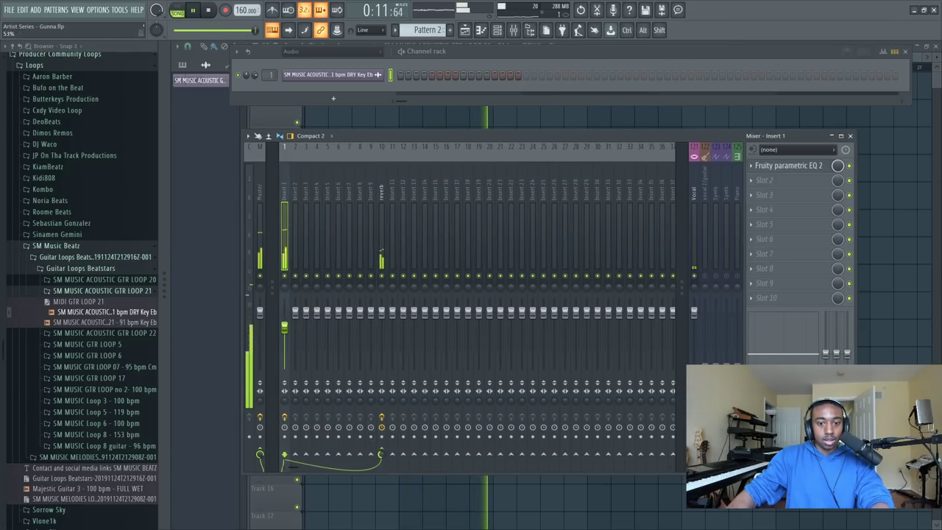
right_click(901, 235)
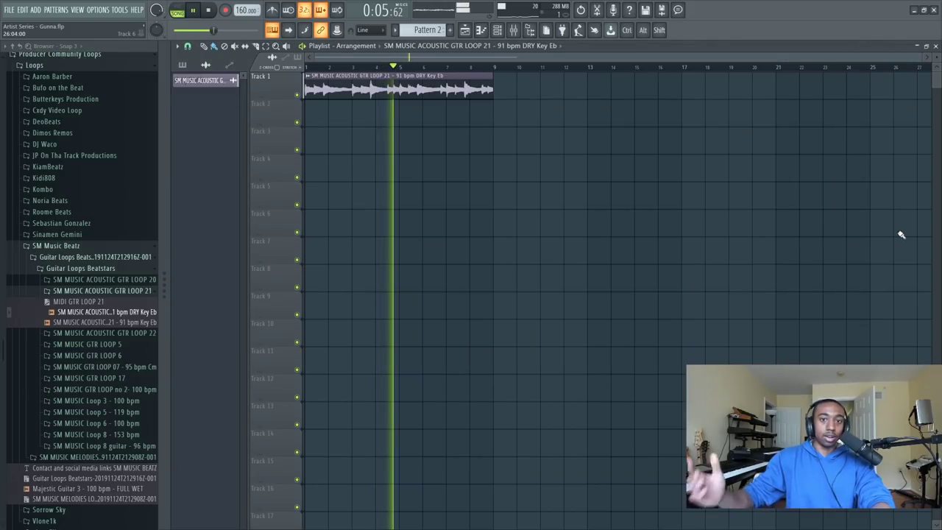
Duplicate the guitar loop clip on Track 1 so that four back-to-back copies fill bars 1 to 32.
left_click_drag(468, 99, 286, 71)
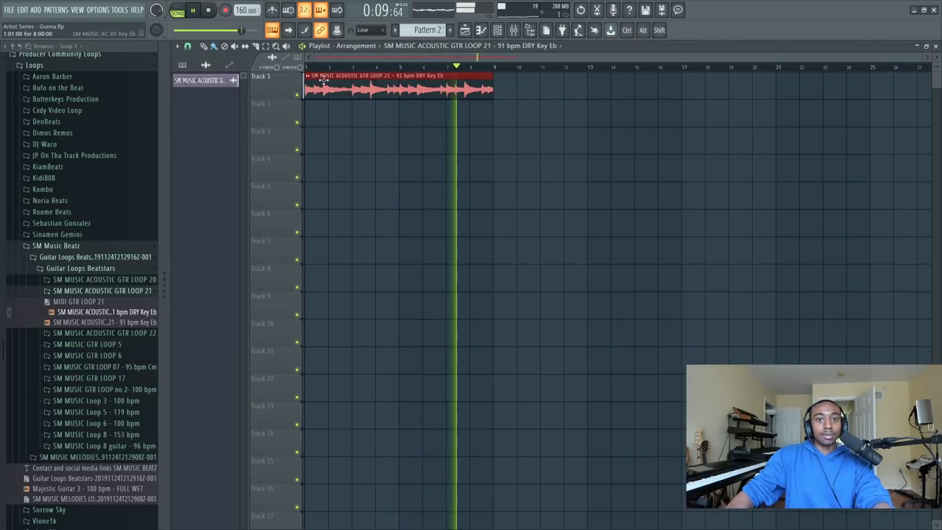
key("ctrl+b")
key("ctrl+a")
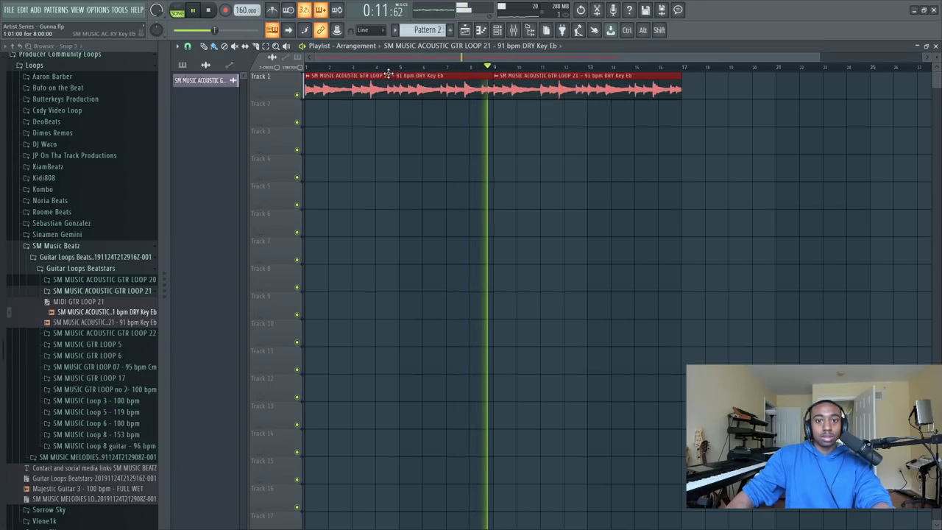
scroll(390, 77, "down", 4)
scroll(391, 78, "up", 4)
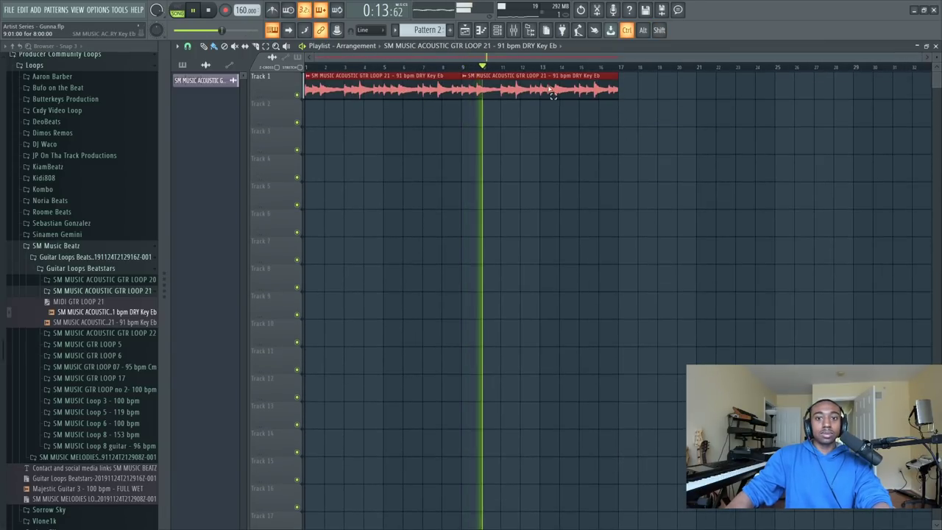
key("ctrl+b")
key("space")
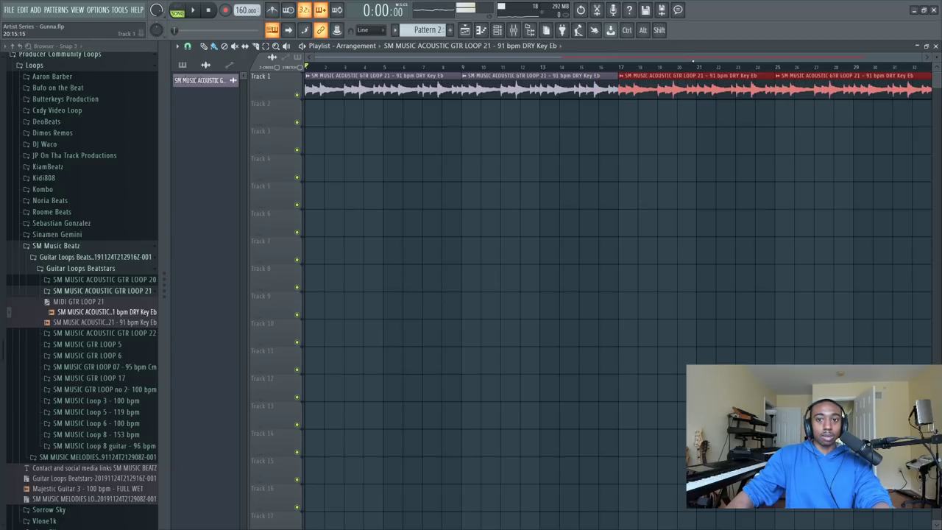
Preview the dry guitar recording in the SM MUSIC ACOUSTIC GTR LOOP 22 folder.
left_click(105, 325)
left_click(103, 292)
left_click(110, 302)
left_click(122, 328)
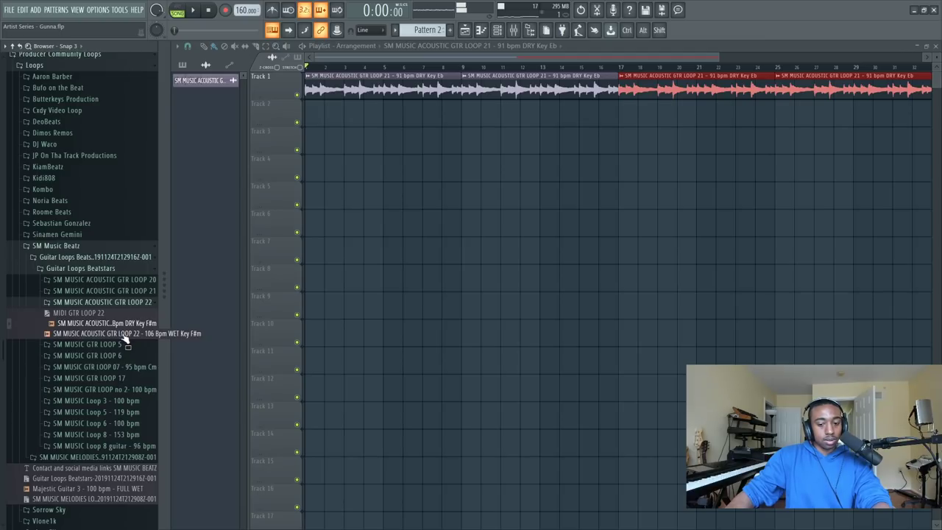
left_click_drag(125, 337, 350, 176)
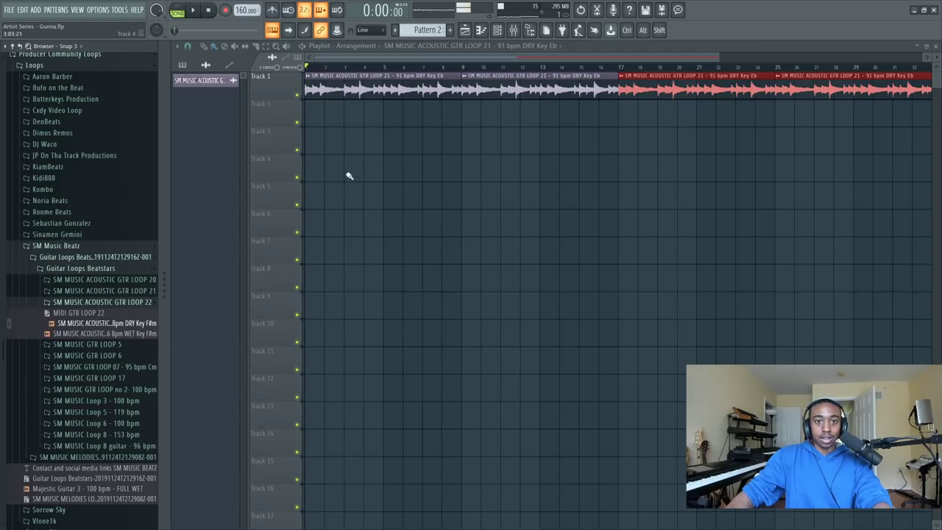
Play back the opening bars of the extended guitar arrangement and collapse the Loops folder in the browser.
scroll(362, 69, "down", 3)
key("space")
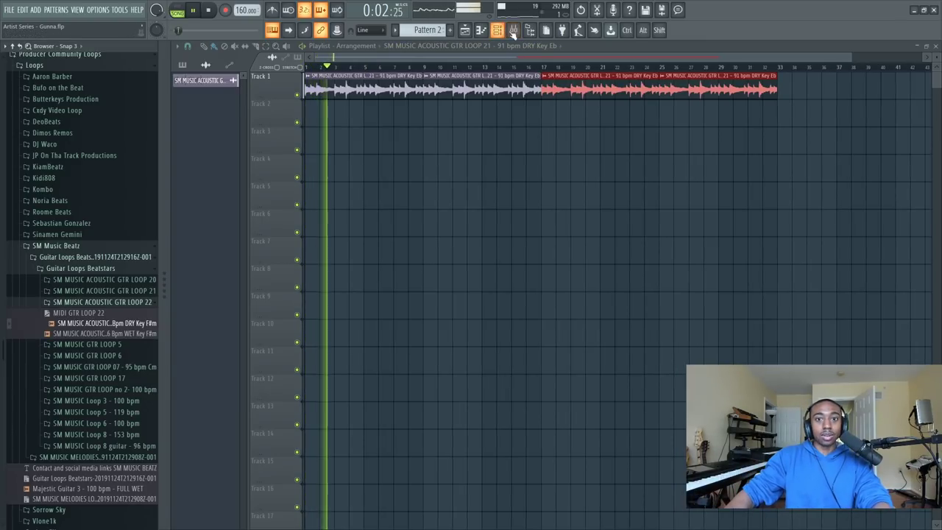
scroll(78, 230, "up", 1)
scroll(78, 230, "up", 3)
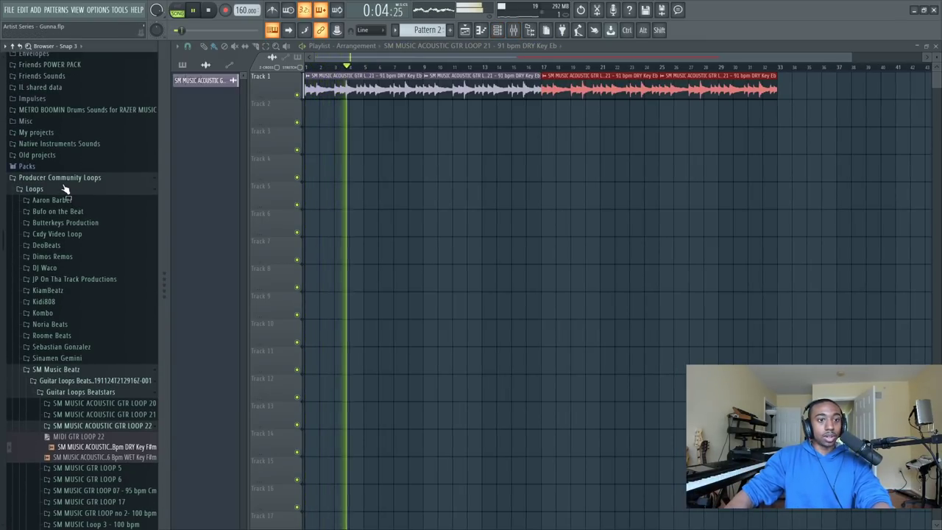
left_click(65, 190)
key("space")
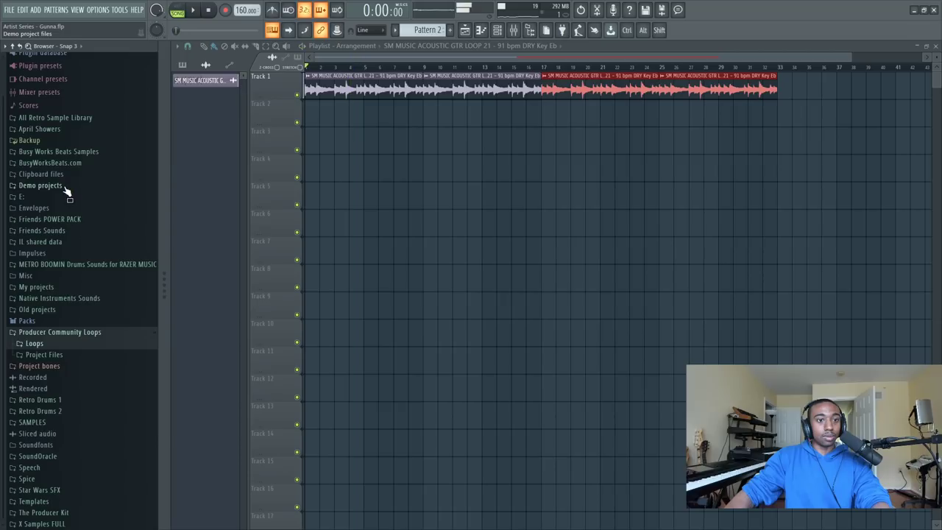
Look over the producer folders under Loops in Producer Community Loops and collapse the Loops folder again.
left_click(85, 358)
left_click(71, 353)
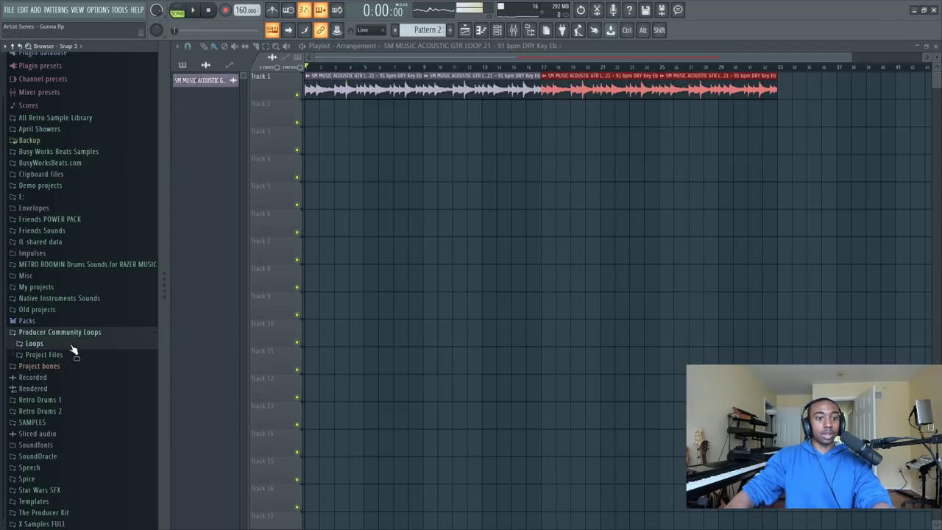
left_click(67, 342)
left_click(83, 346)
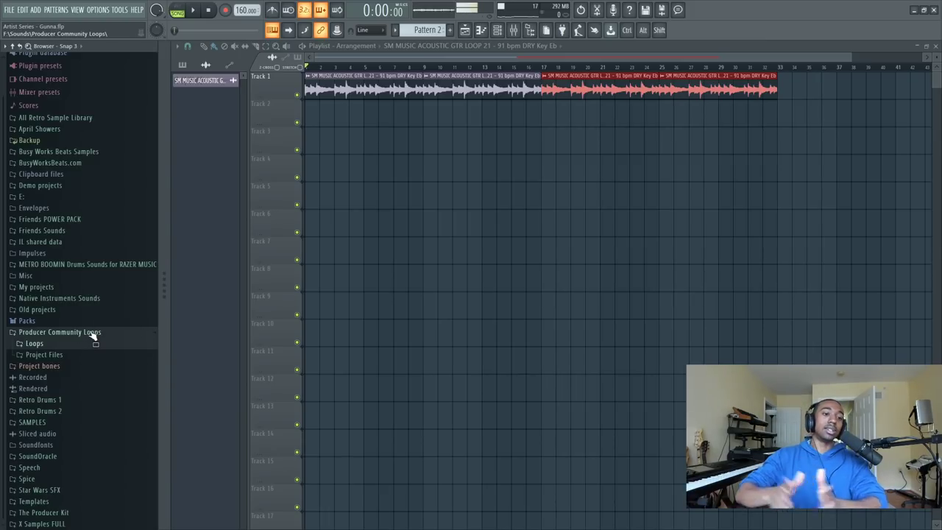
left_click(93, 345)
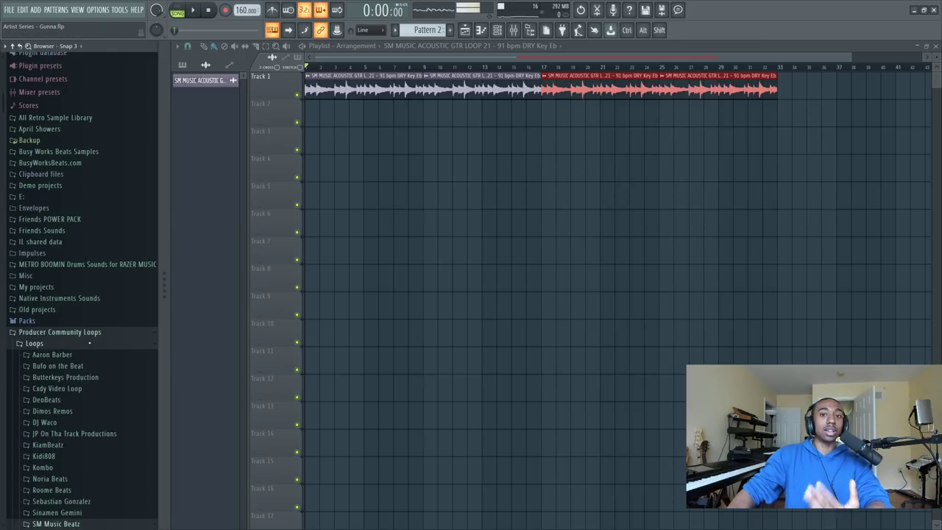
scroll(98, 361, "down", 2)
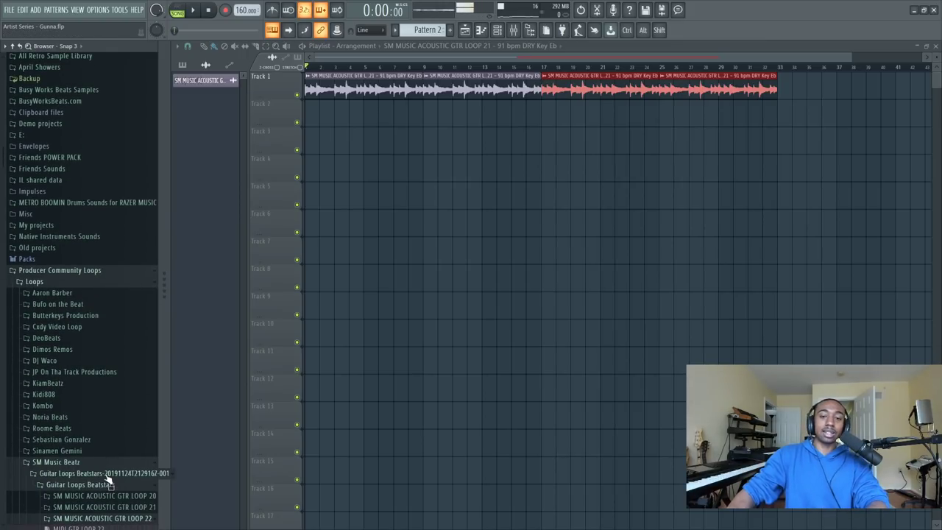
left_click(83, 282)
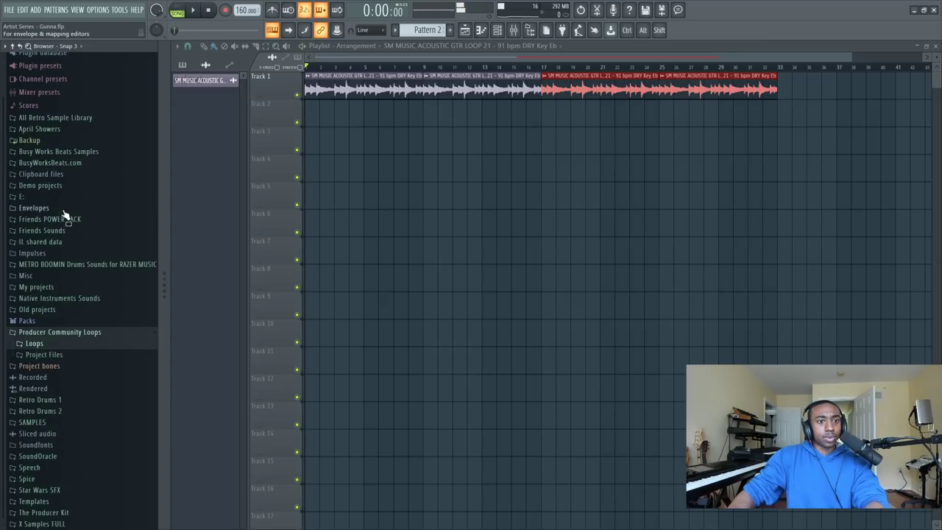
Audition the samples in the 808s folder of Friends Sounds, including 808 (Bang), MURDA_808_BANANA_SPLIT_C#, nm - audi 808 and Official Spinz808.
left_click(59, 232)
left_click(72, 254)
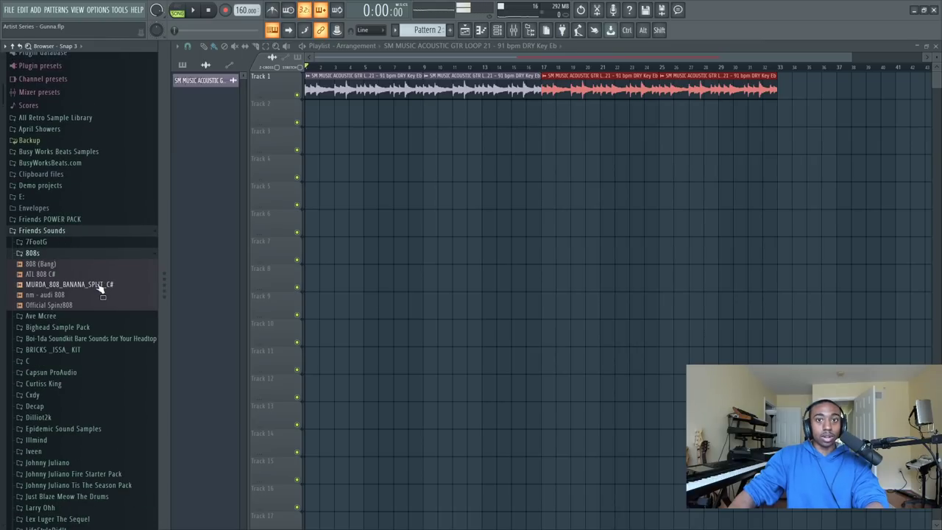
left_click(61, 265)
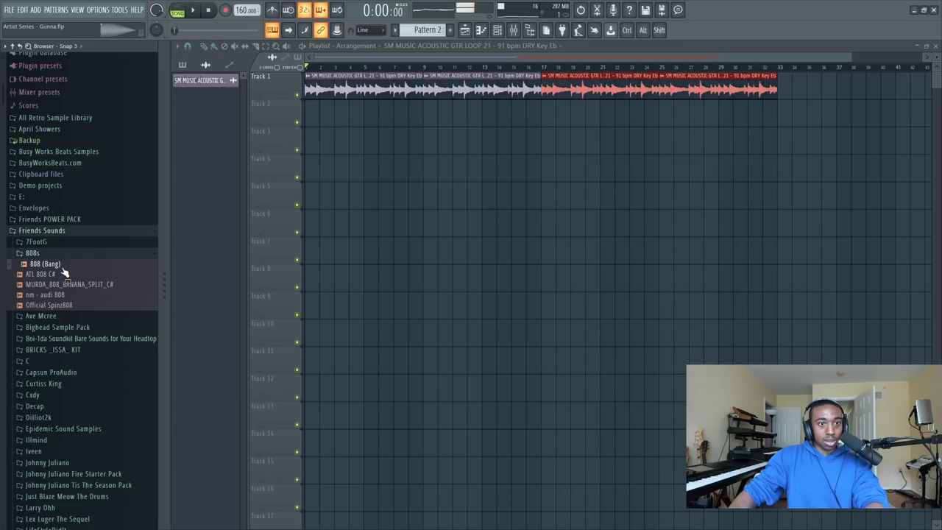
left_click(69, 285)
left_click(68, 294)
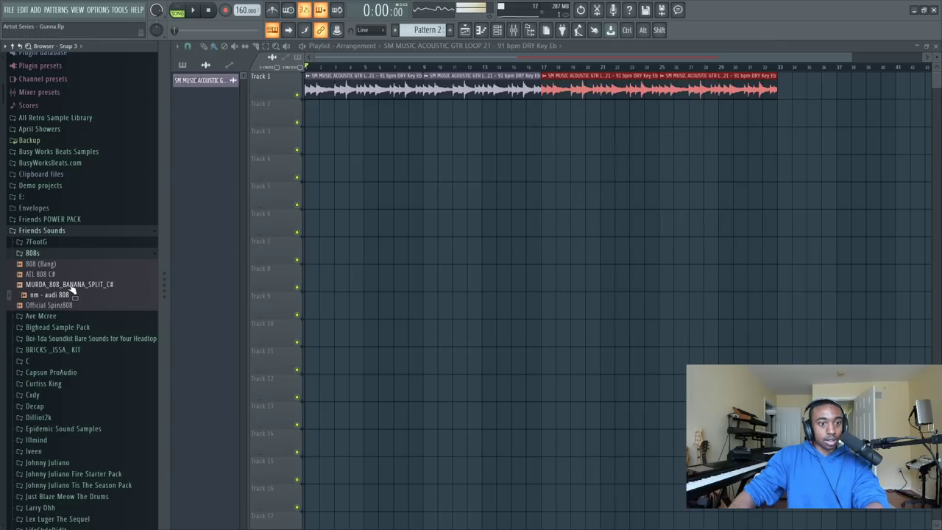
left_click(75, 285)
left_click(69, 265)
left_click(77, 286)
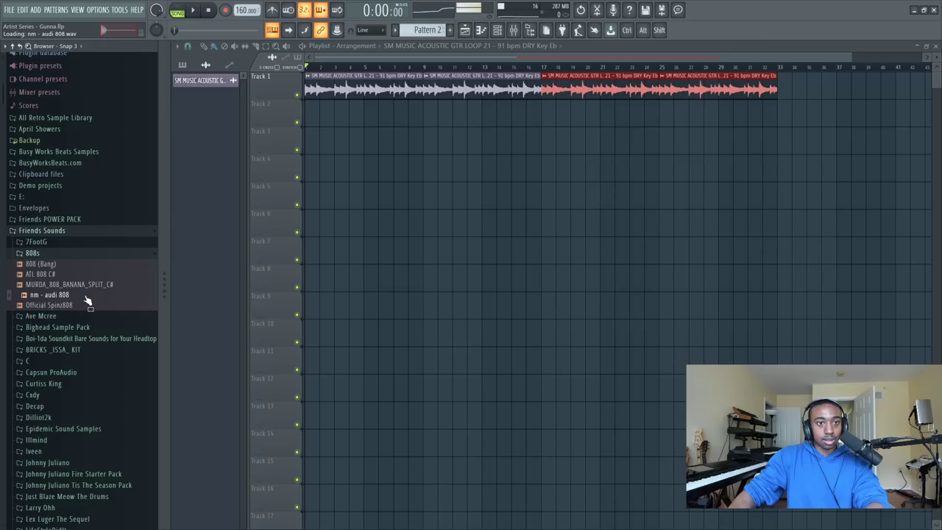
left_click(66, 304)
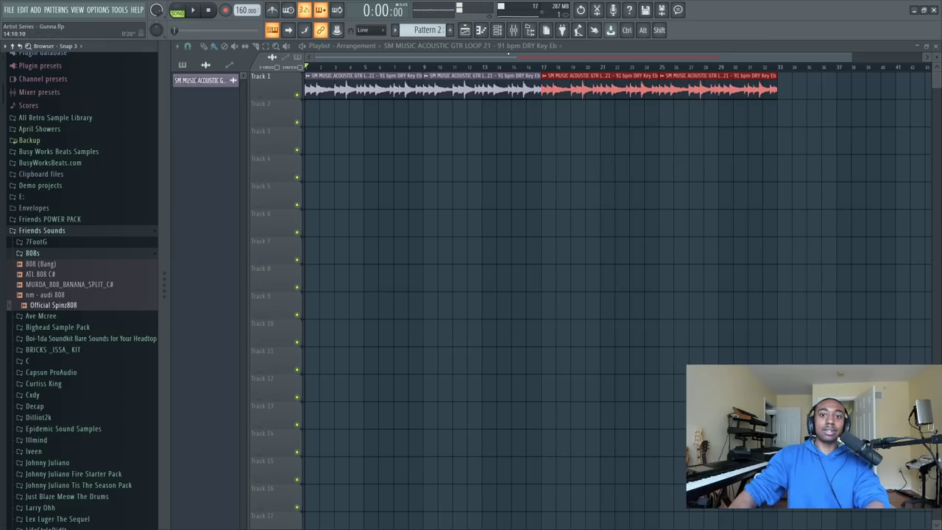
Show all channels in the channel rack and add the MURDA_808_BANANA_SPLIT_C# sample as a new channel.
key("F6")
left_click(320, 53)
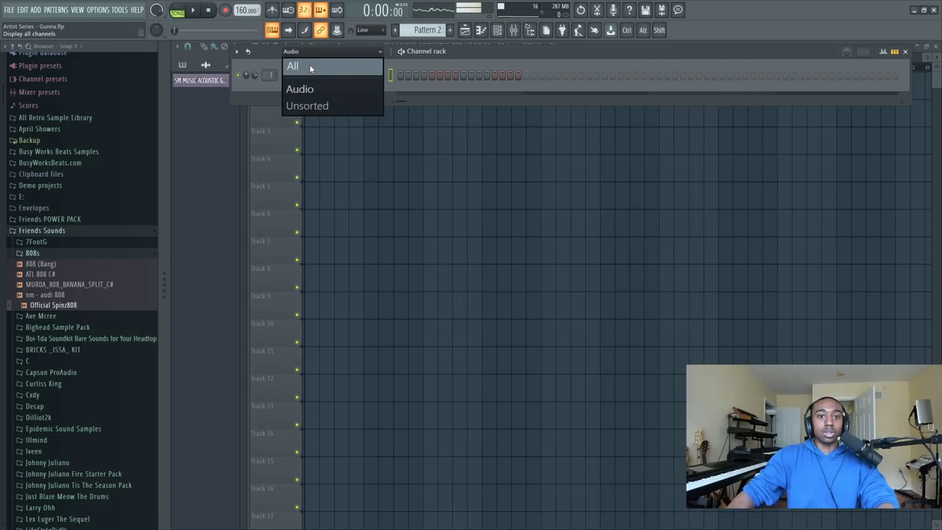
left_click(310, 68)
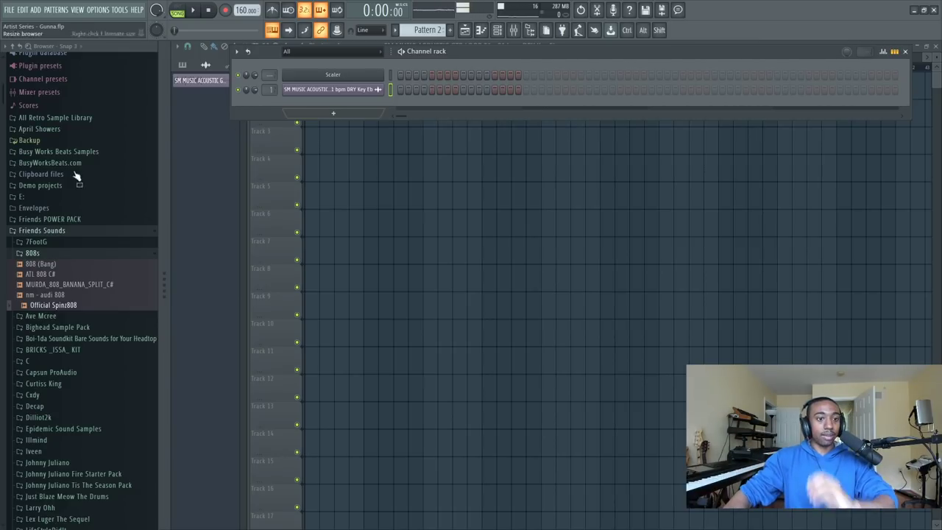
left_click(70, 284)
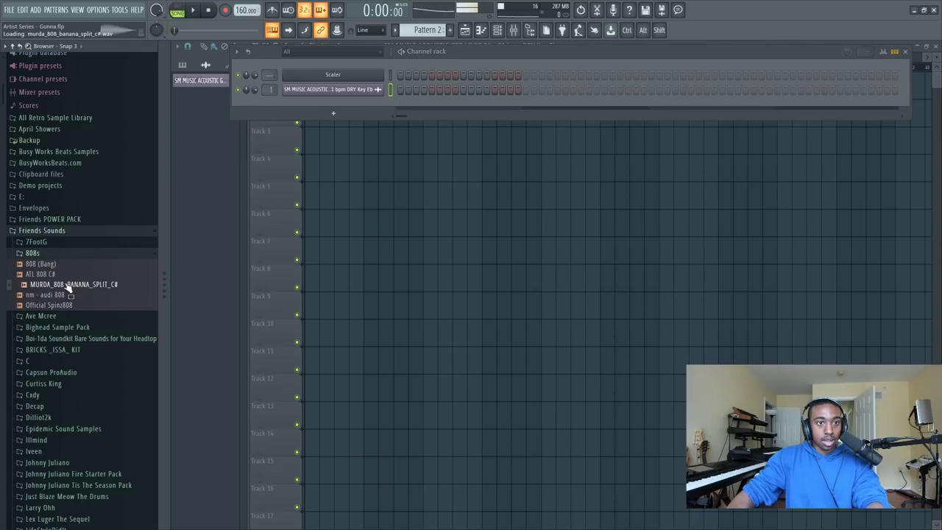
left_click_drag(74, 283, 272, 107)
right_click(362, 158)
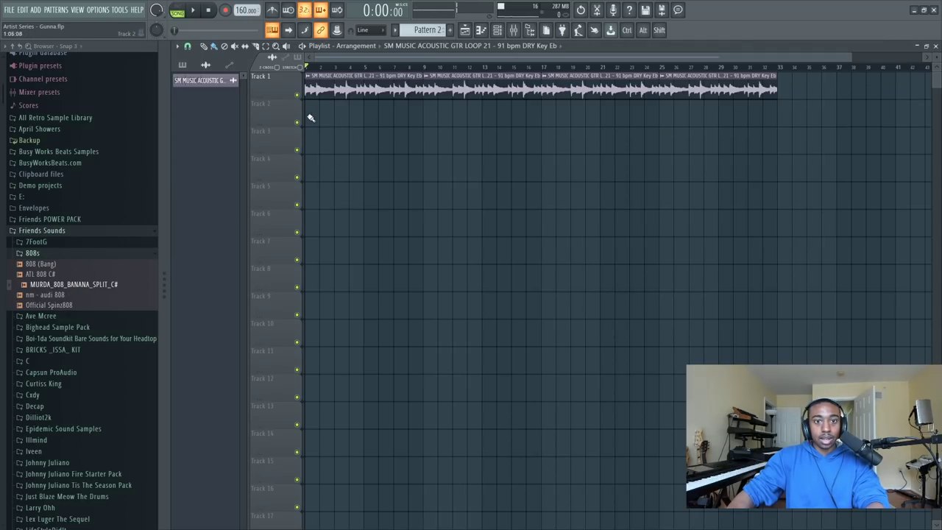
Set the playlist snap to Bar and list the patterns beside the playlist instead of the audio clips.
left_click(186, 46)
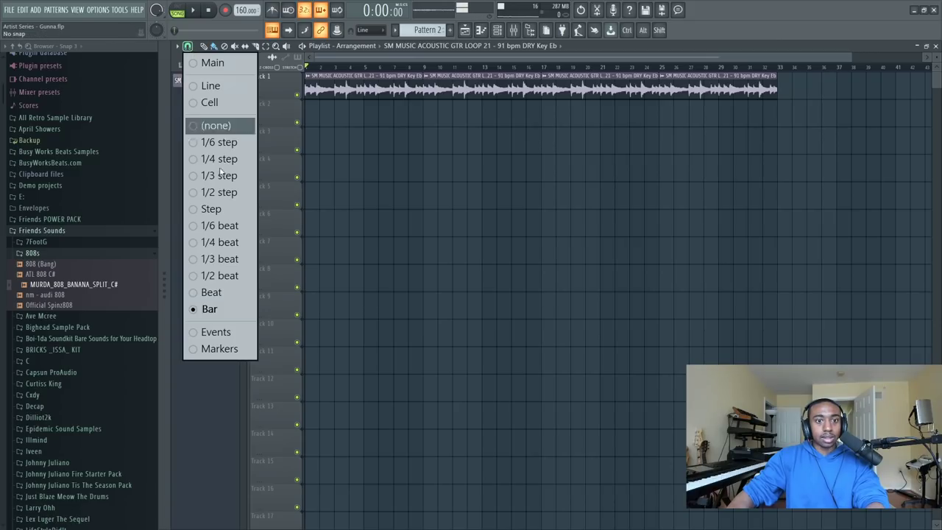
left_click(214, 308)
left_click(183, 66)
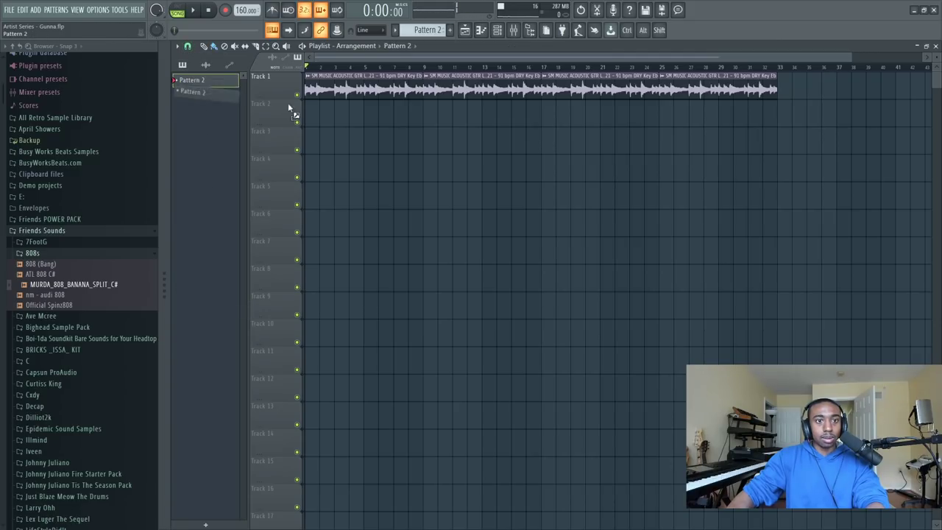
Reopen the channel rack and collapse the 808s folder within Friends Sounds.
left_click(499, 34)
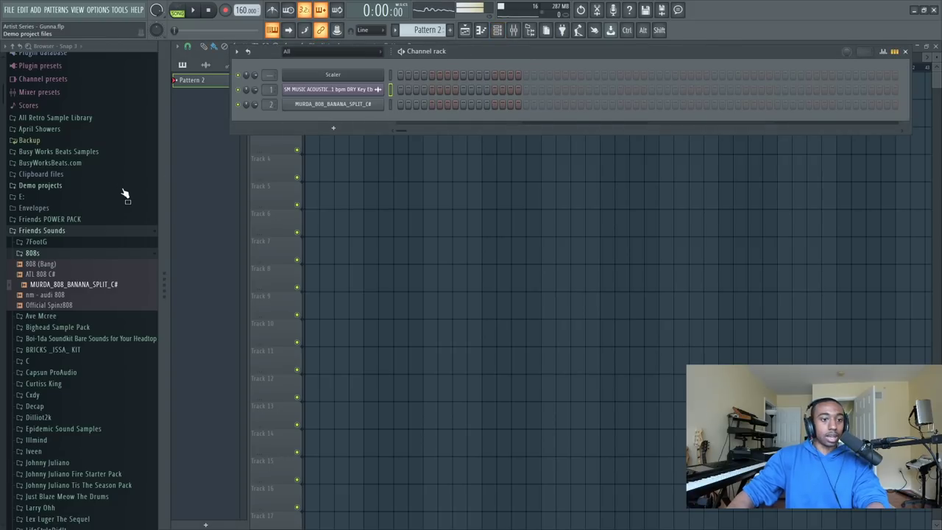
left_click(32, 252)
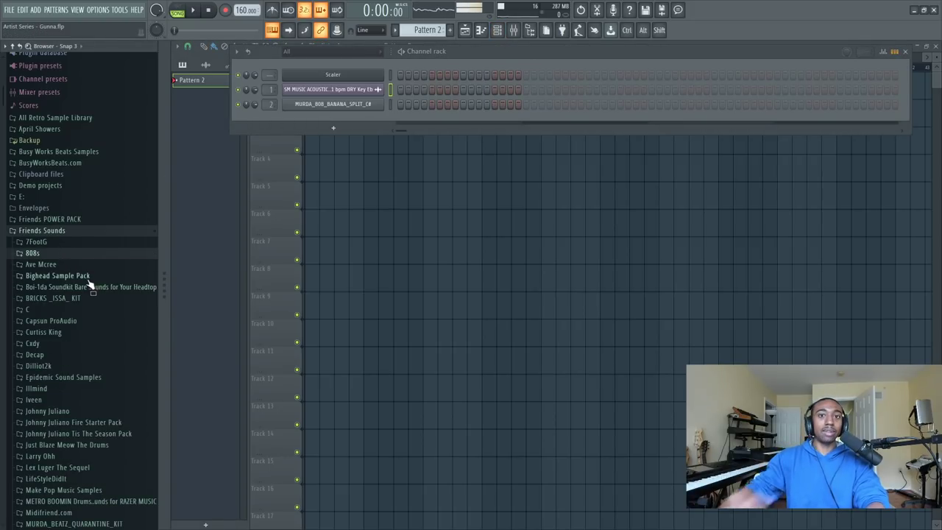
Open the Claps folder of BRICKS _ISSA_ KIT within Friends Sounds and start playing the guitar loop.
scroll(66, 276, "down", 10)
scroll(67, 276, "up", 3)
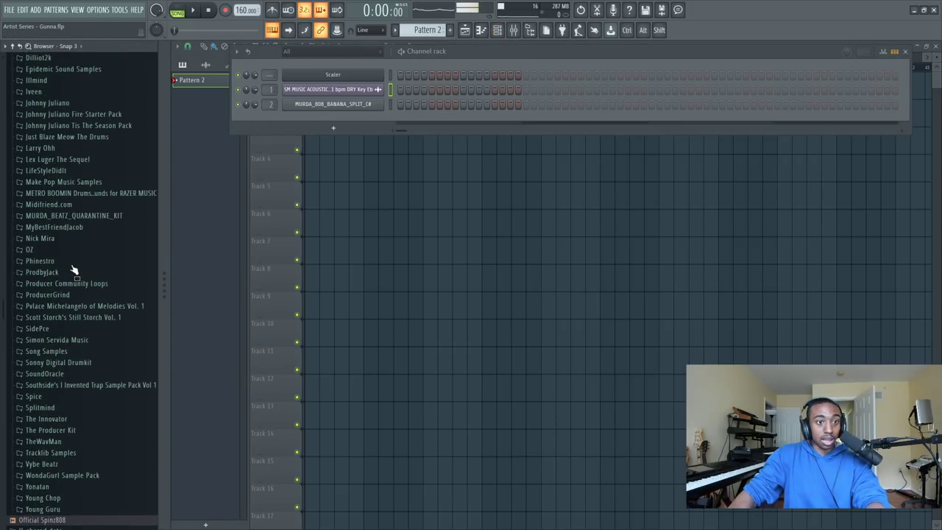
scroll(82, 265, "down", 4)
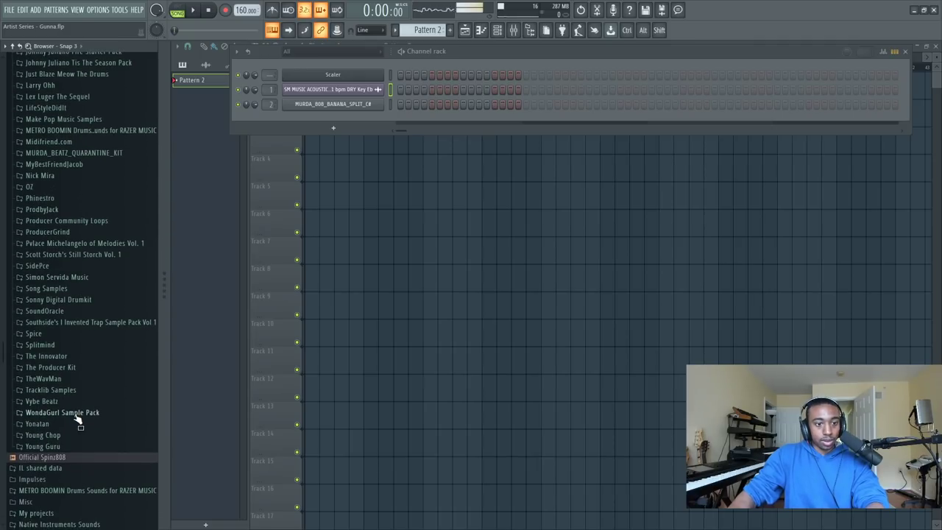
scroll(82, 375, "up", 10)
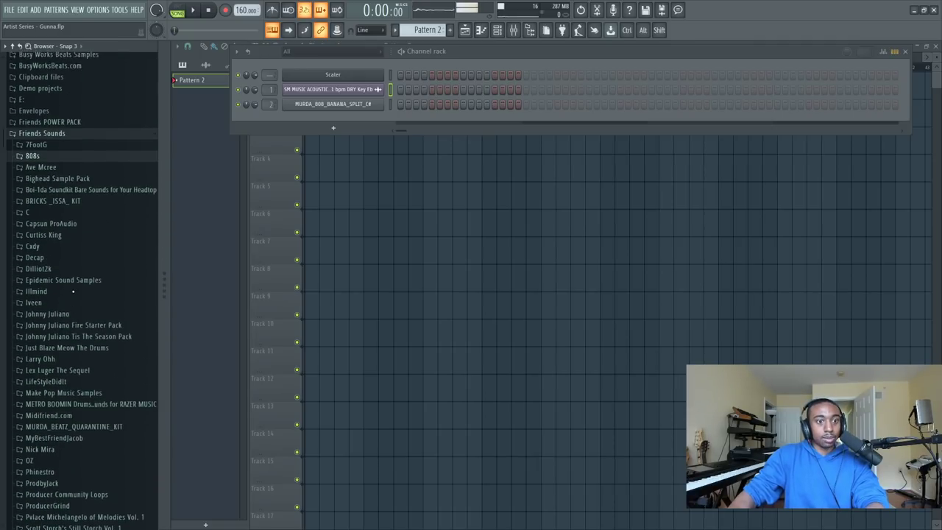
left_click(79, 299)
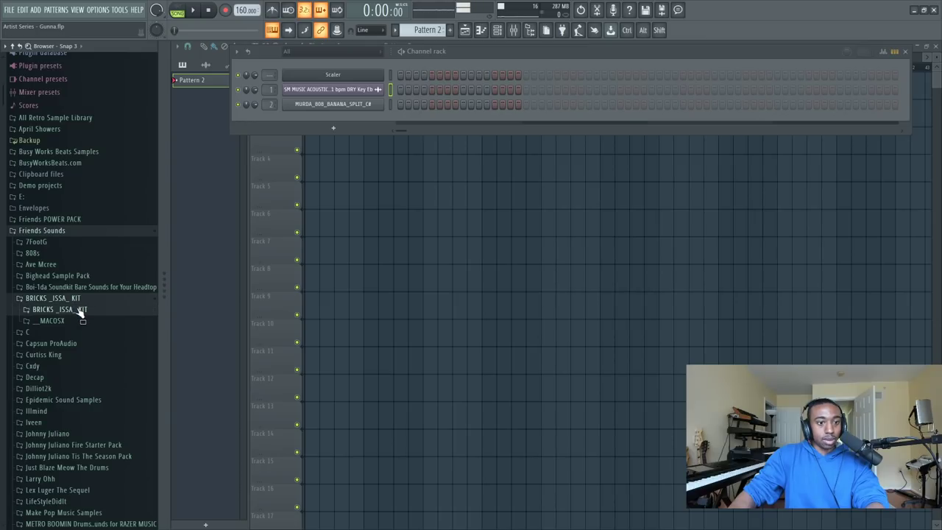
left_click(82, 309)
key("space")
left_click(75, 344)
Audition Bricks Clap 1 through Bricks Clap 7 against the guitar loop.
left_click(72, 329)
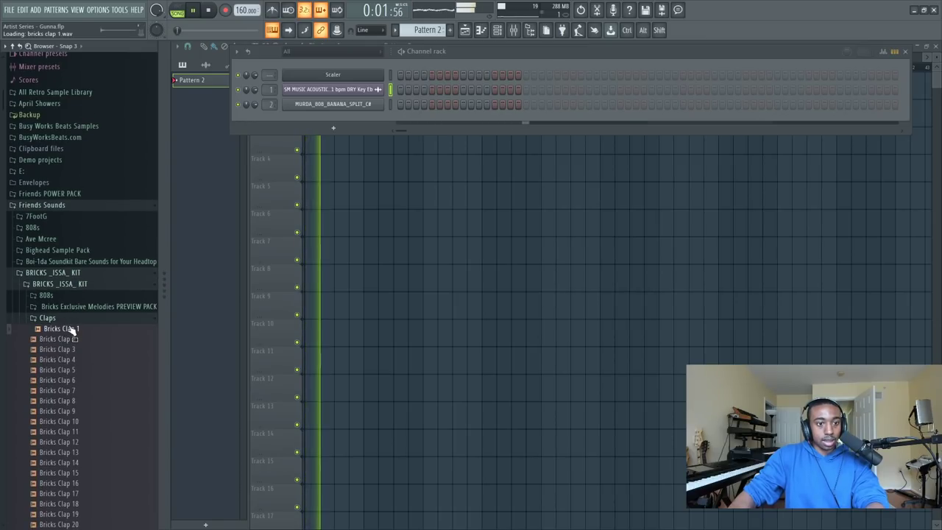
left_click(74, 340)
scroll(76, 343, "down", 5)
left_click(76, 164)
key("space")
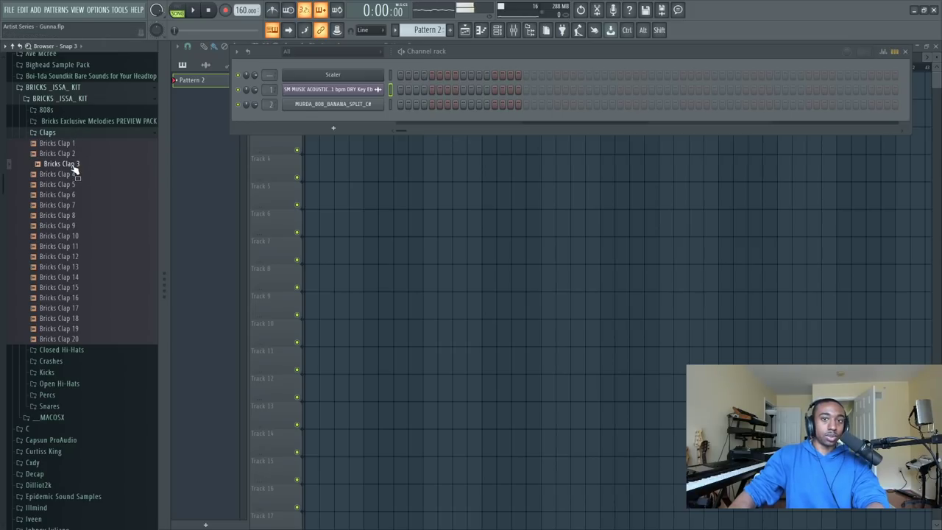
key("space")
left_click(75, 175)
left_click(75, 186)
left_click(75, 196)
left_click(72, 206)
left_click(68, 196)
Stop playback and add the Bricks Clap 6 sample as a new channel.
key("space")
right_click(70, 195)
left_click(96, 212)
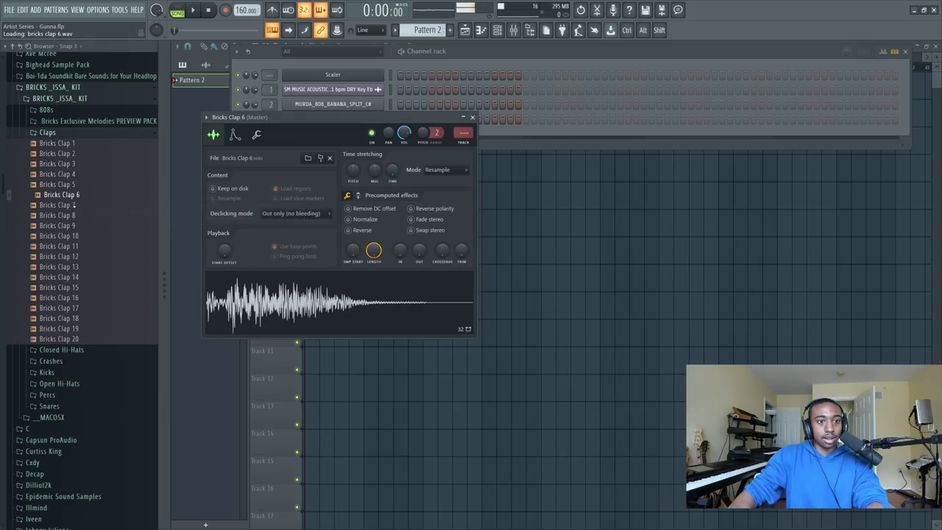
Audition Bricks Clap 7 through Bricks Clap 20 over the playing guitar loop.
left_click(72, 207)
key("space")
left_click(71, 217)
left_click(71, 227)
left_click(71, 238)
left_click(71, 247)
left_click(74, 258)
left_click(76, 267)
left_click(76, 258)
left_click(77, 268)
left_click(77, 279)
left_click(78, 289)
left_click(78, 299)
left_click(79, 308)
left_click(79, 319)
left_click(81, 329)
left_click(80, 339)
left_click(76, 329)
Stop playback and add the Bricks Clap 19 sample as a new channel.
key("space")
right_click(75, 330)
left_click(99, 333)
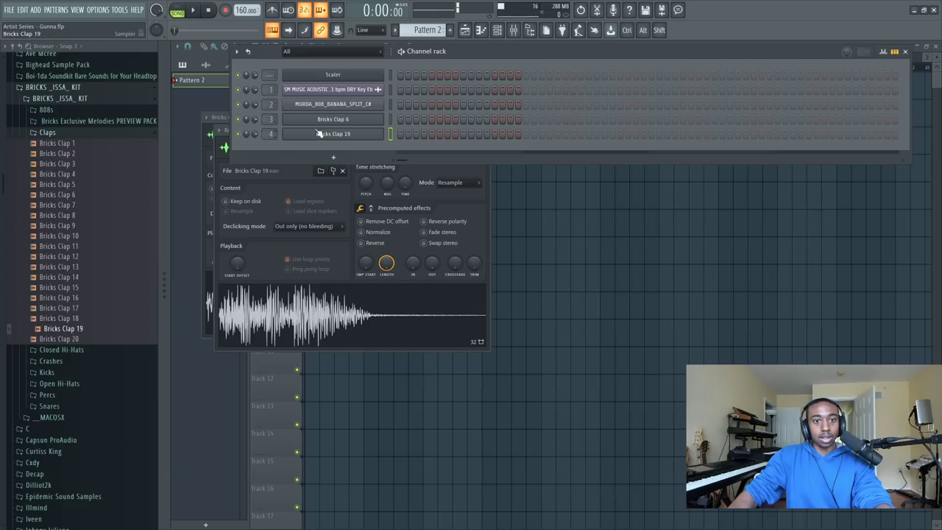
Program Bricks Clap 6 hits in Pattern 2 on steps 9, 25, 41 and 57, then stop playback.
left_click(587, 118)
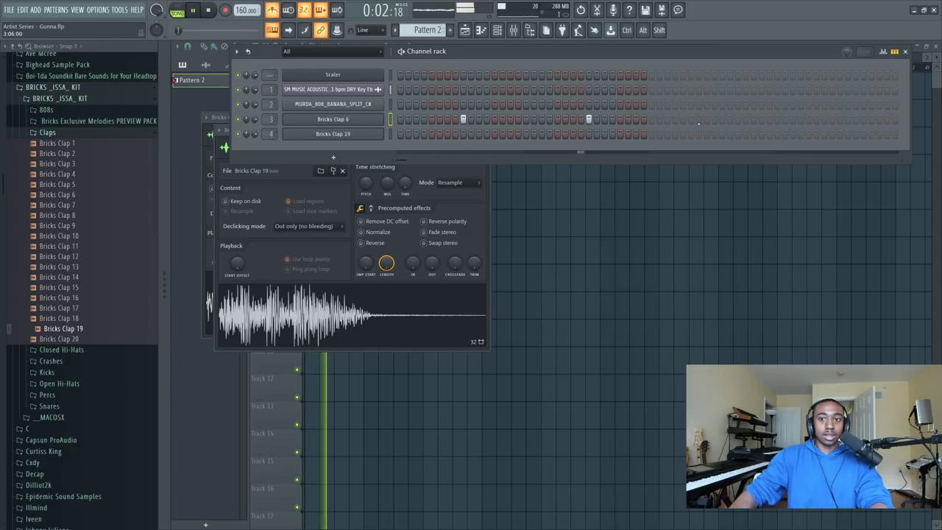
left_click(714, 119)
left_click(839, 119)
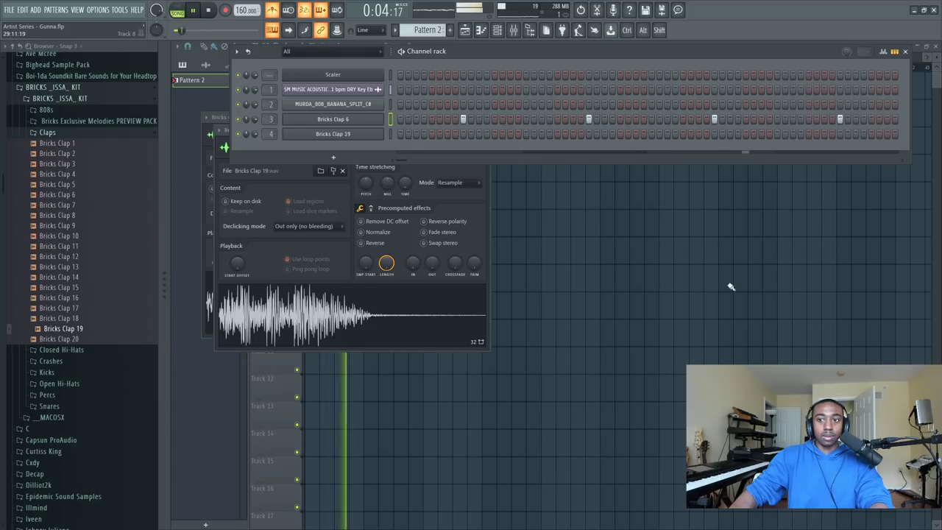
left_click(733, 282)
key("space")
Repeat the four-bar Pattern 2 clip along Track 2 up to bar 33, listening to the result.
left_click(387, 114)
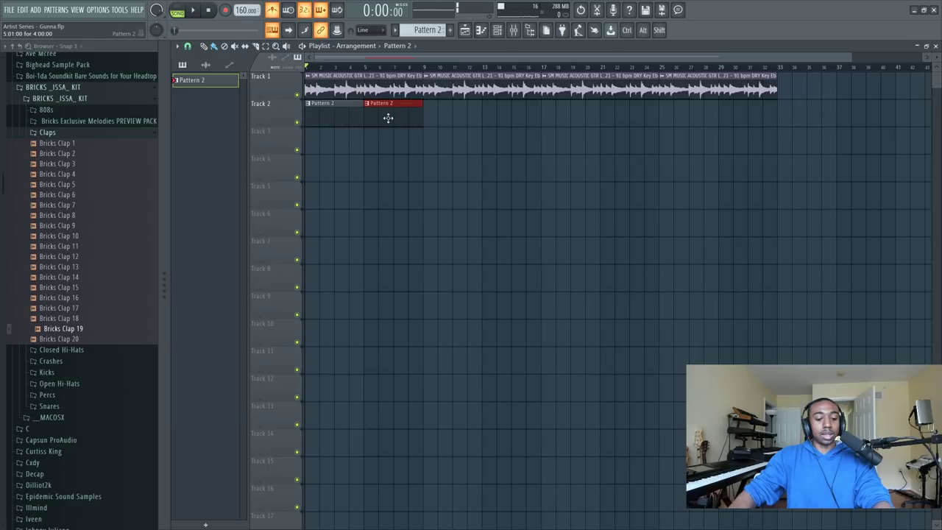
mouse_move(402, 121)
left_mouse_down()
mouse_move(325, 120)
mouse_move(461, 112)
left_mouse_up()
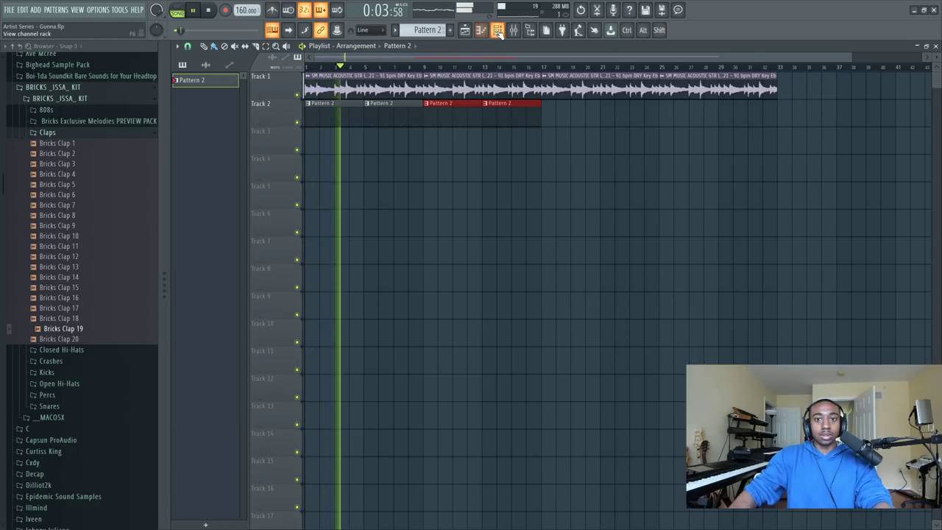
mouse_move(537, 154)
left_mouse_down()
mouse_move(378, 115)
mouse_move(317, 114)
mouse_move(568, 116)
left_mouse_up()
left_click(414, 147)
key("space")
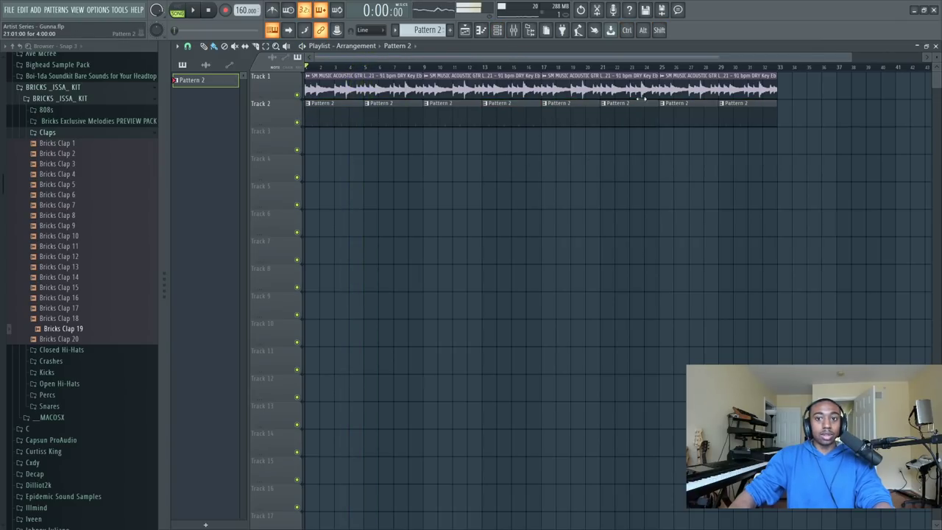
Delete all four acoustic guitar loop 21 clips from Track 1.
right_click(735, 93)
right_click(605, 88)
right_click(390, 84)
right_click(520, 91)
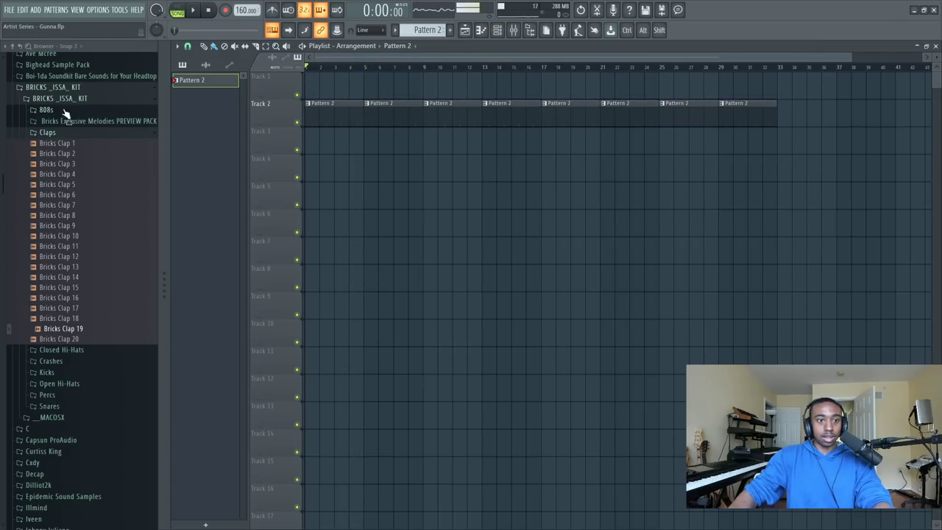
Collapse the sample folders and open Guitar Loops Beatstars under Producer Community Loops, Loops, SM Music Beatz.
left_click(15, 46)
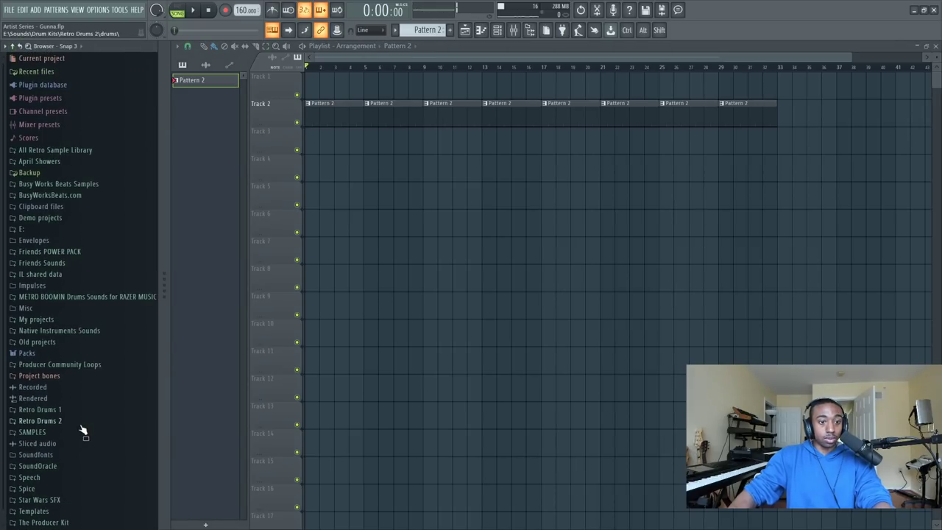
left_click(70, 364)
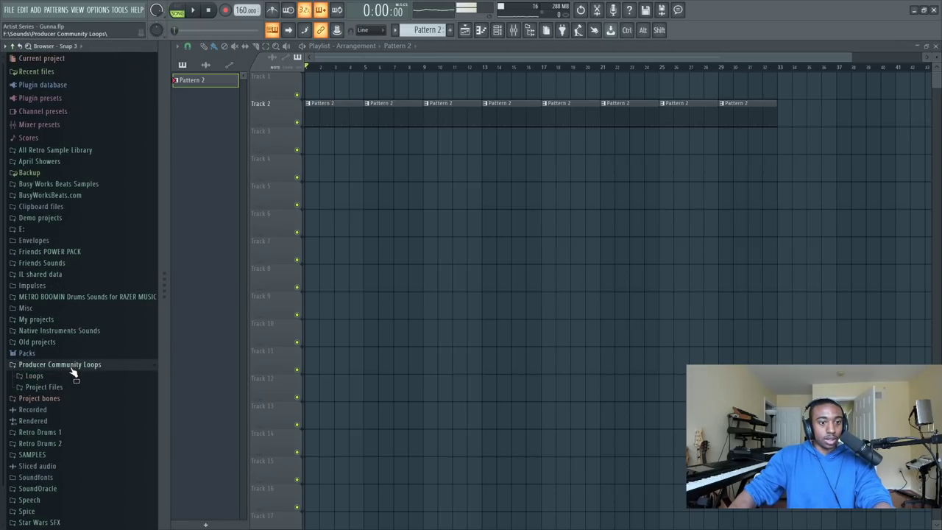
left_click(74, 376)
scroll(93, 420, "down", 4)
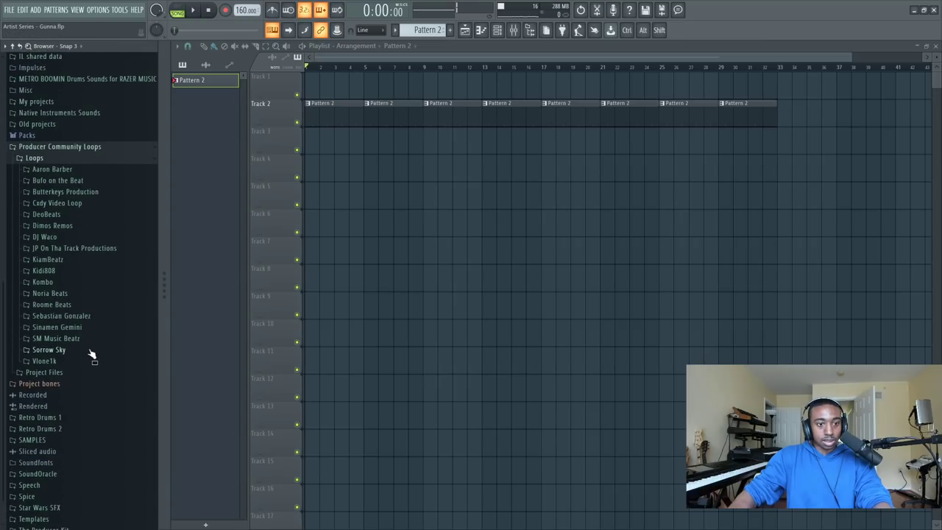
left_click(85, 339)
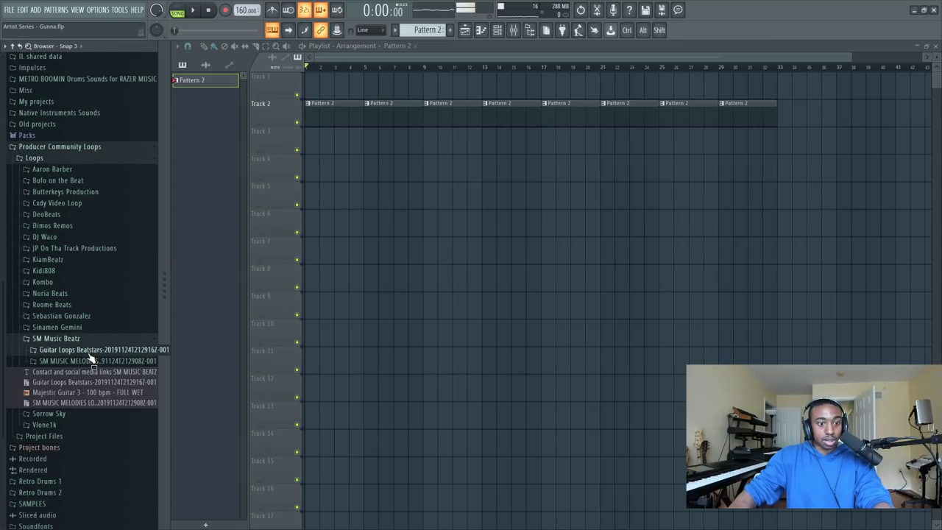
left_click(83, 350)
left_click(94, 361)
scroll(94, 364, "down", 5)
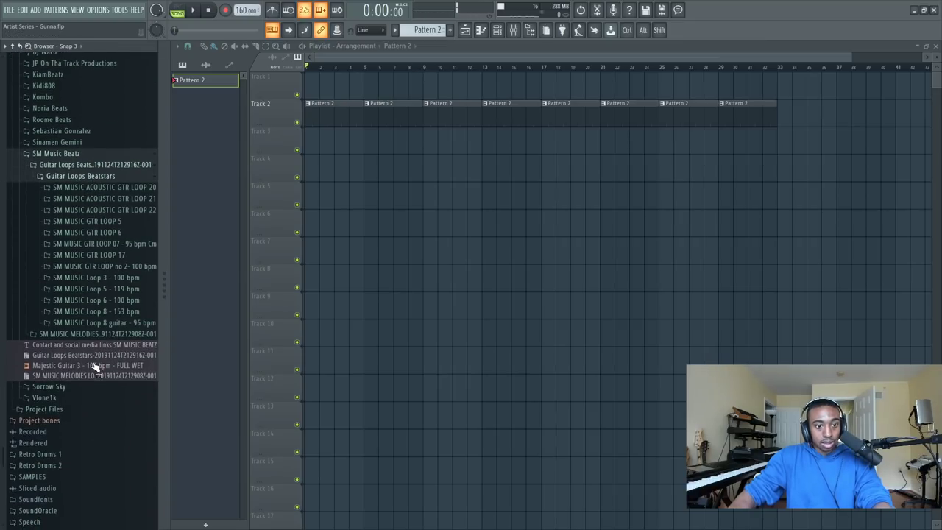
Place the SM MUSIC ACOUSTIC GTR LOOP 22 - 106 Bpm DRY Key F#m sample at bar 1 of Track 1 and stretch it to 8 bars.
left_click(129, 213)
left_click(108, 231)
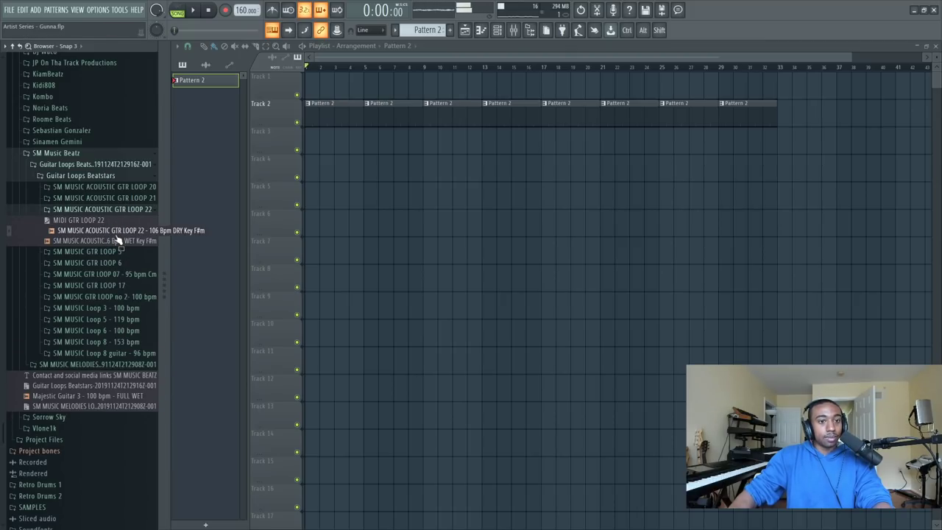
left_click_drag(114, 234, 277, 173)
left_click_drag(316, 88, 309, 87)
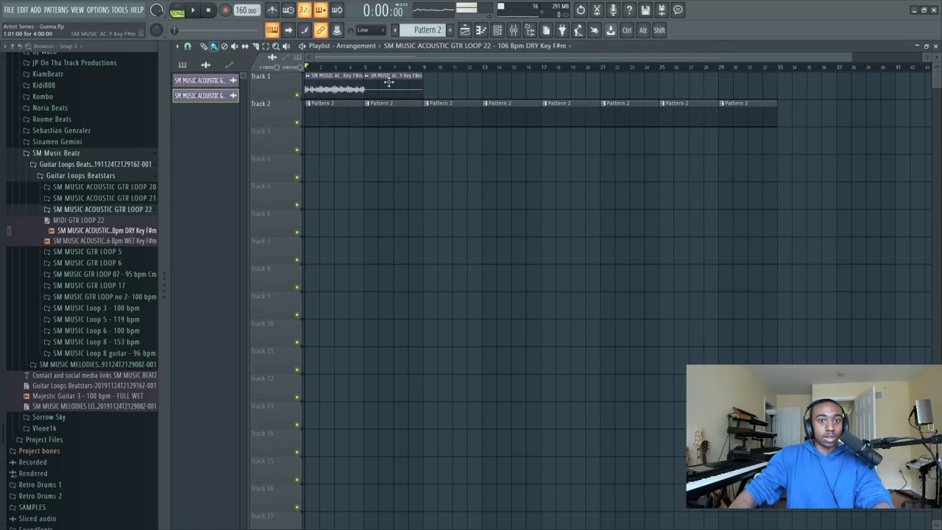
right_click(366, 77)
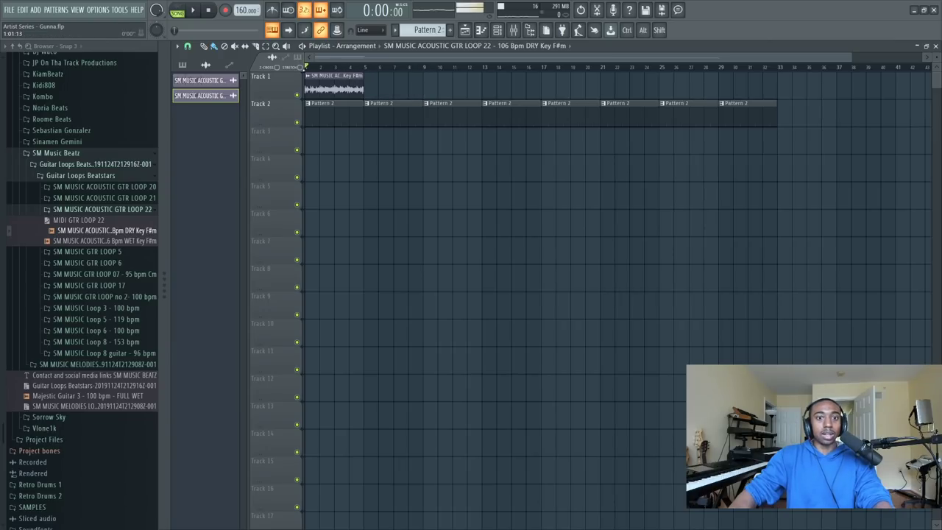
left_click_drag(361, 84, 426, 88)
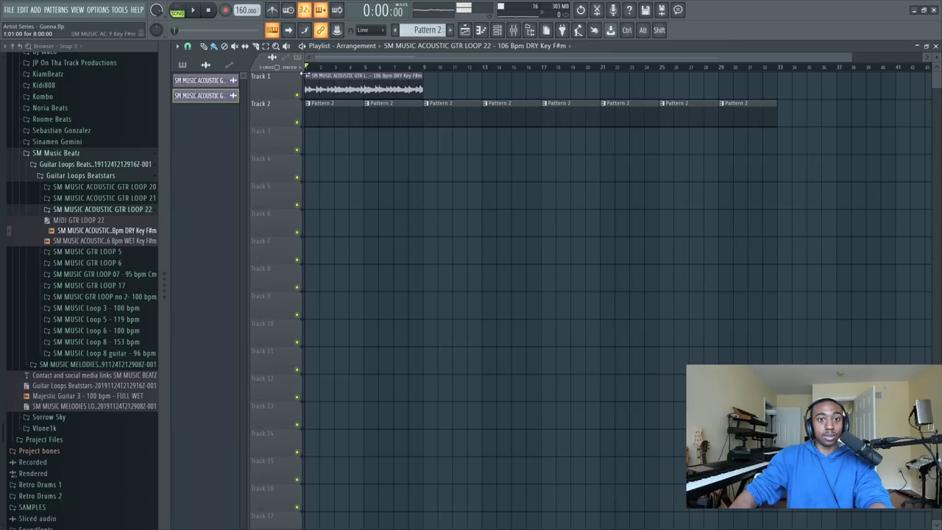
Set the guitar loop 22 clip's time-stretching mode to Stretch and close its channel settings.
left_click(309, 78)
left_click(346, 139)
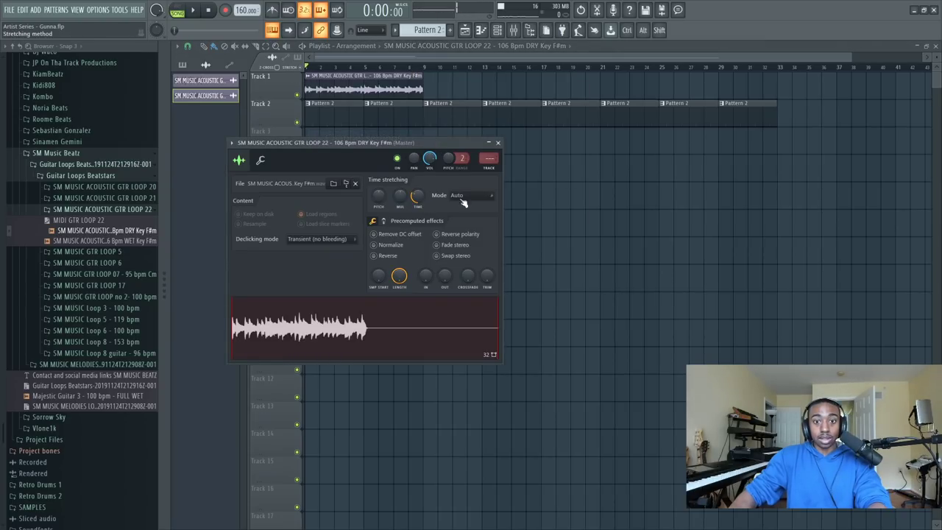
left_click(462, 197)
left_click(474, 237)
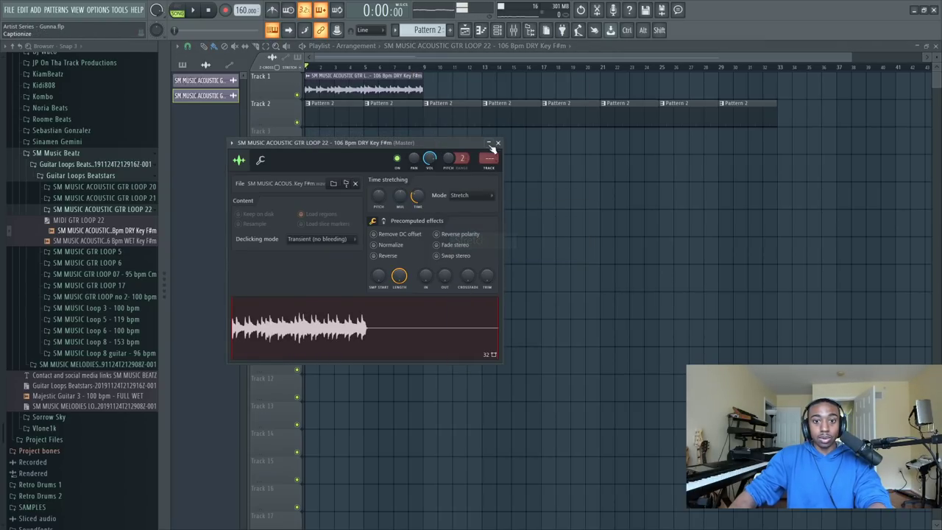
left_click(498, 143)
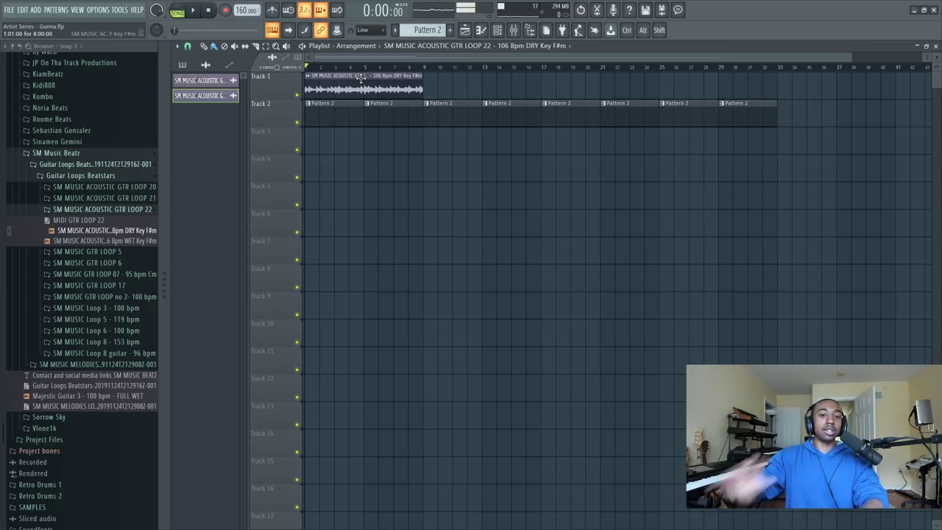
Set the guitar loop 22 clip's time-stretching mode to Auto and listen to it.
left_click(310, 75)
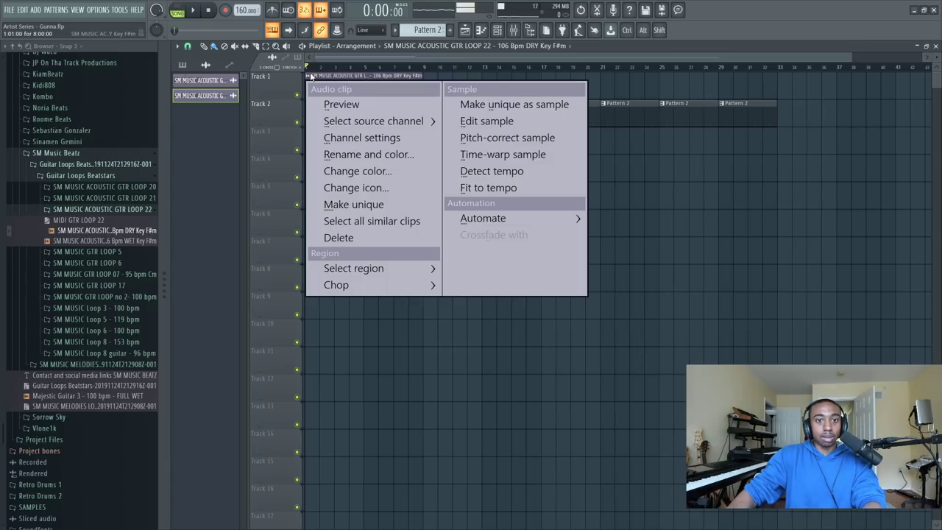
left_click(353, 137)
left_click(470, 196)
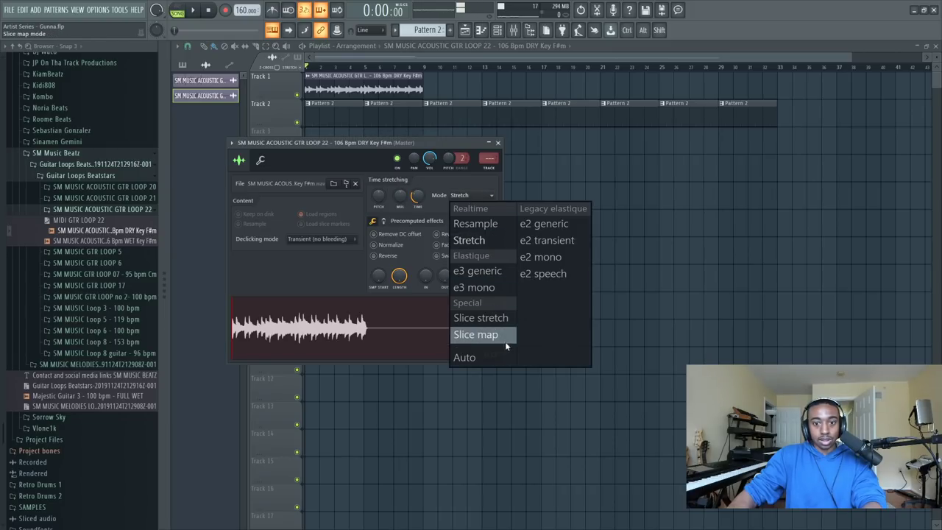
left_click(468, 357)
key("space")
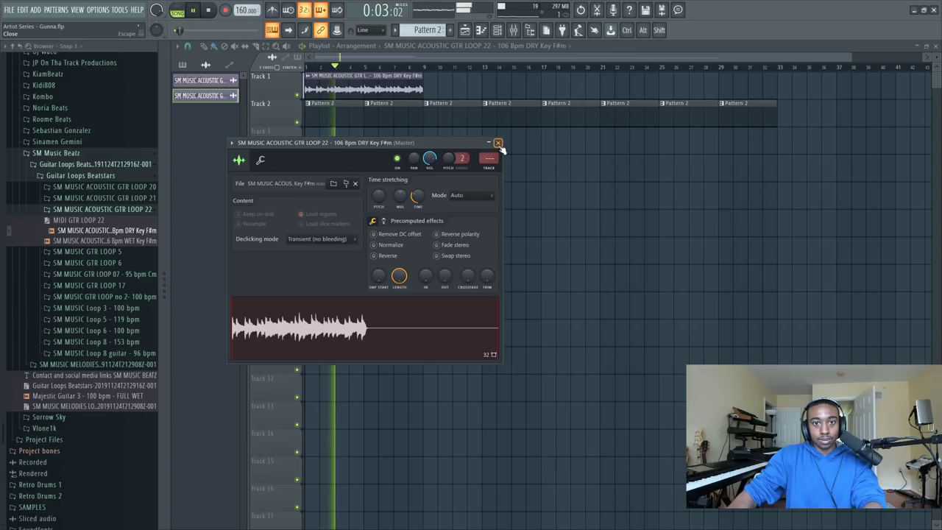
key("space")
Return the guitar loop 22 clip's time-stretching mode to Stretch, close its settings and play the arrangement.
left_click(471, 195)
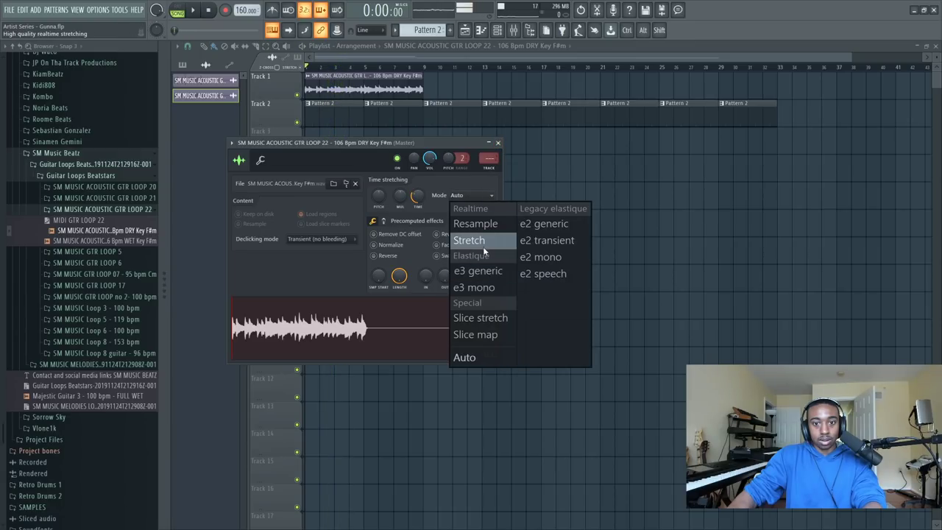
left_click(466, 240)
left_click(499, 143)
key("space")
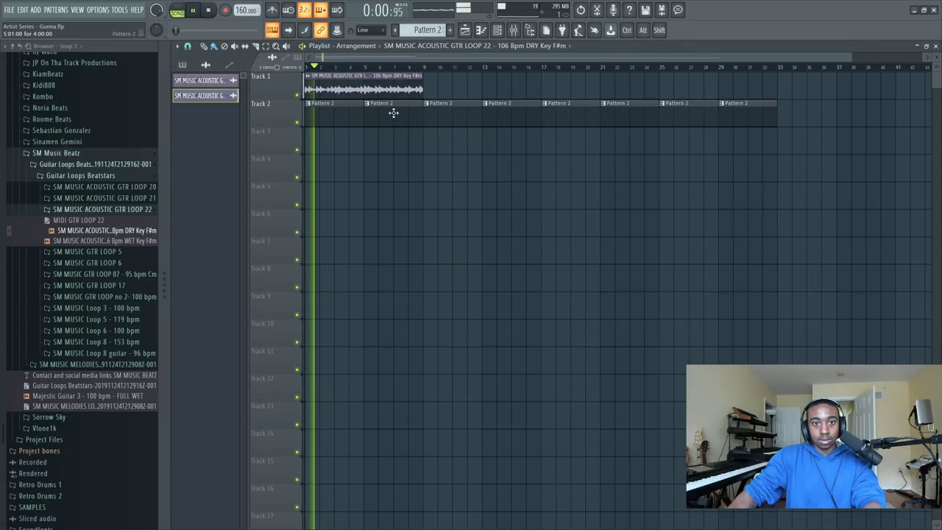
key("space")
key("space")
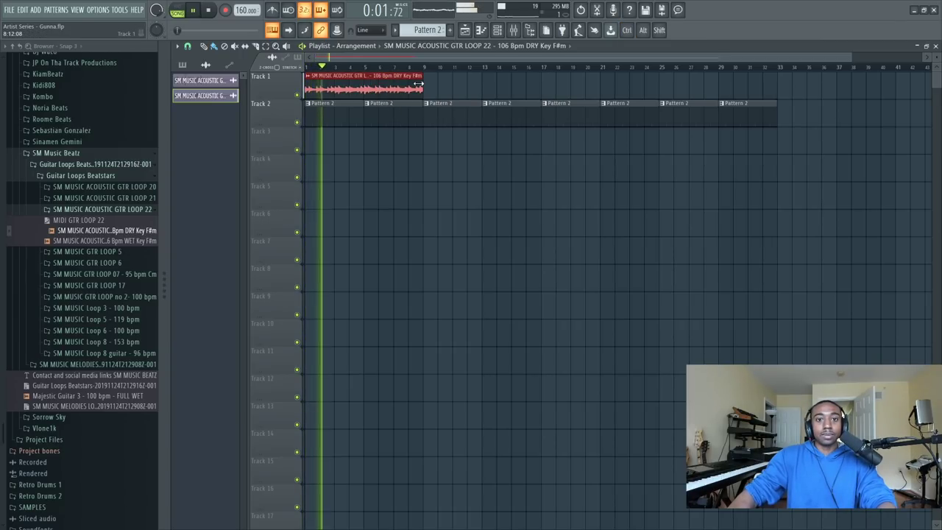
Look at the channel rack, stop playback and delete the guitar loop 22 clip from Track 1.
left_click_drag(429, 87, 382, 88)
left_click(497, 31)
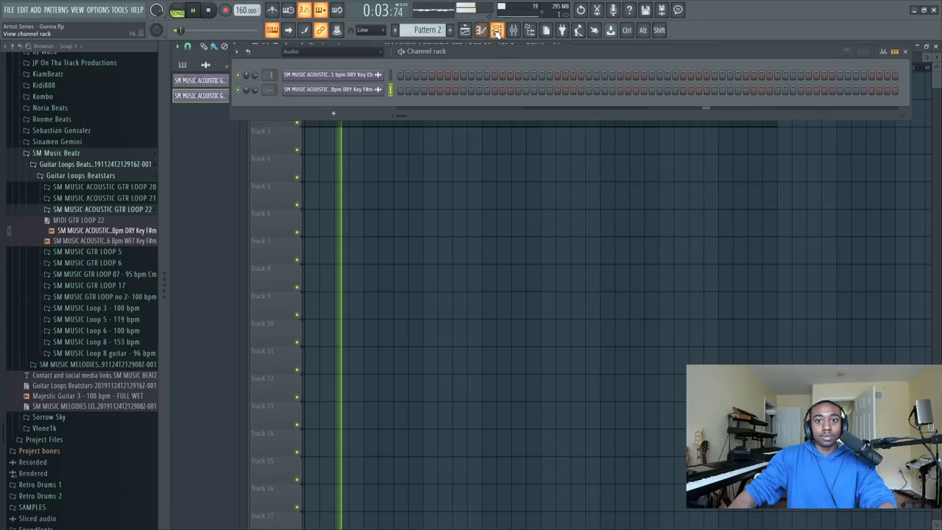
key("space")
key("F6")
right_click(381, 94)
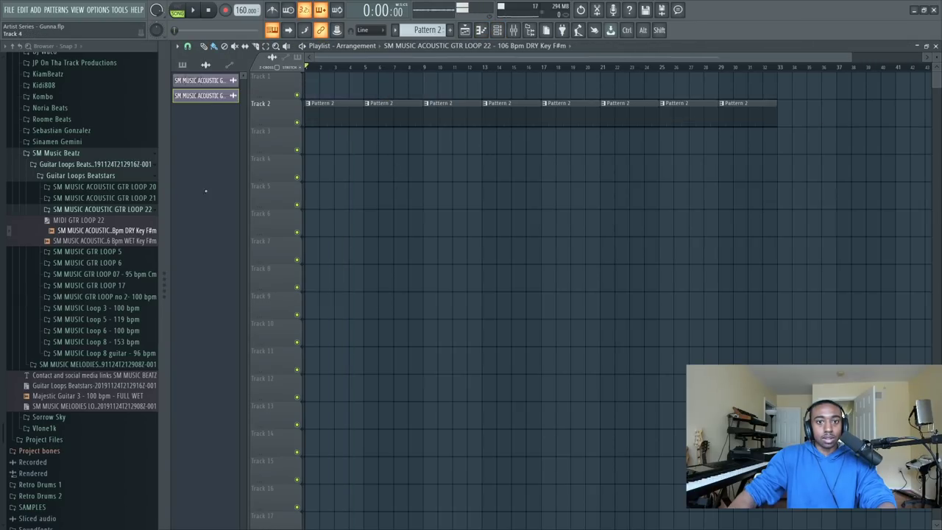
Find the full SM MUSIC GTR LOOP 5 sample at 105 Bpm and place it at the start of Track 1.
left_click(110, 209)
left_click(116, 220)
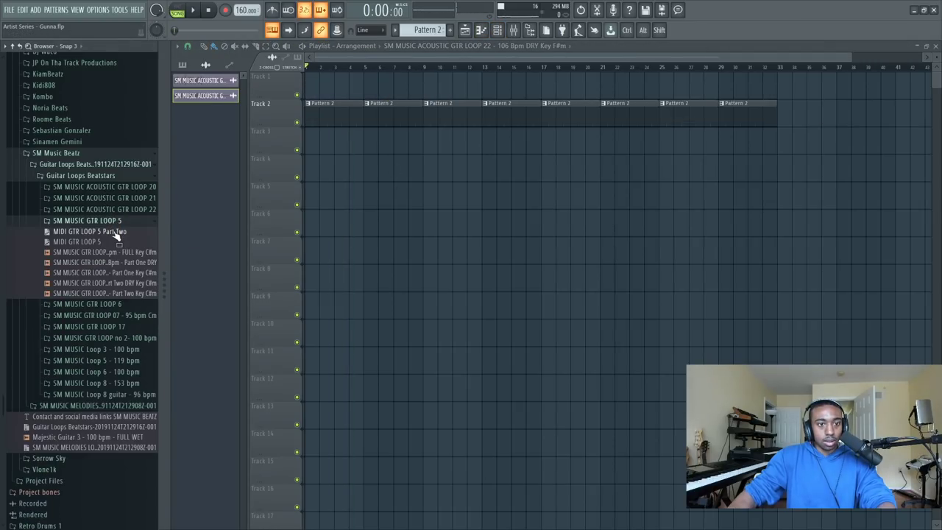
left_click(117, 253)
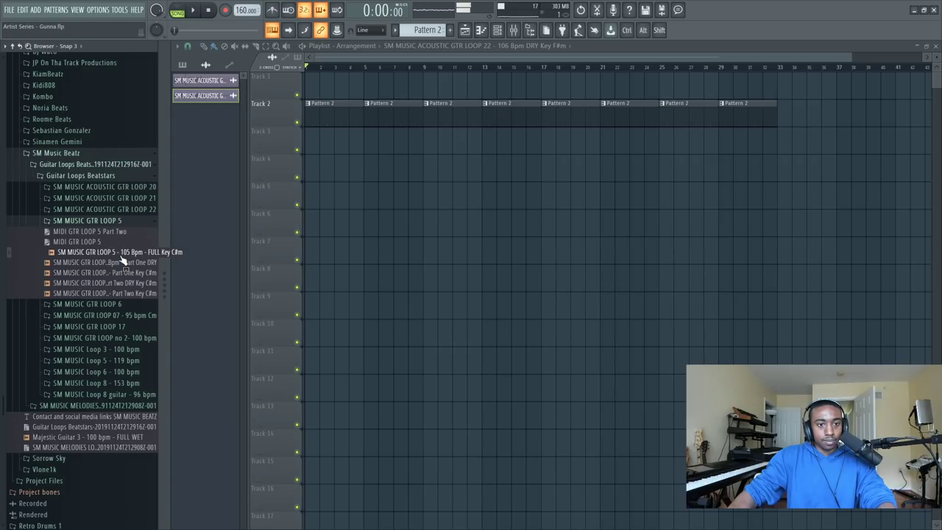
left_click_drag(121, 254, 355, 87)
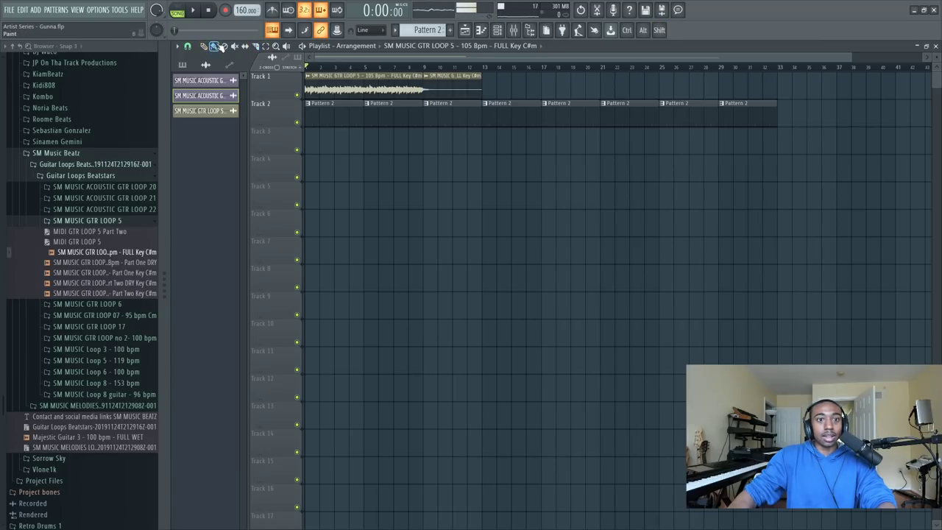
Trim the guitar loop 5 clip to eight bars, play it, and duplicate it once to fill up to bar 17.
left_click_drag(482, 83, 419, 83)
key("space")
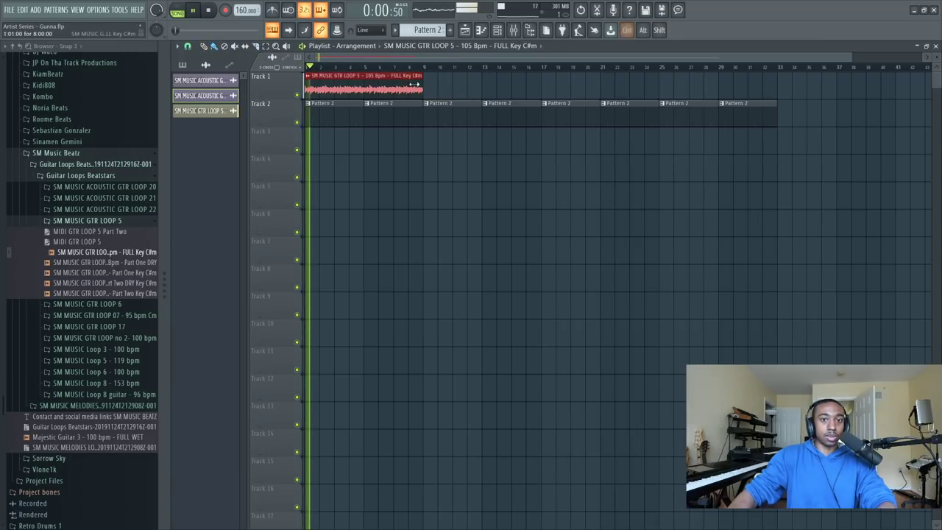
left_click_drag(425, 89, 536, 80)
key("space")
key("space")
key("space")
left_click_drag(542, 89, 422, 86)
key("space")
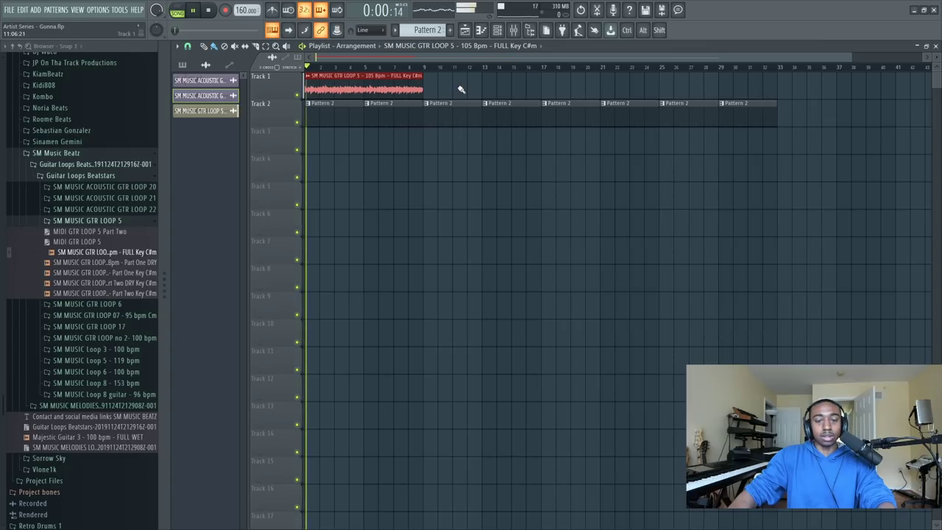
key("ctrl+b")
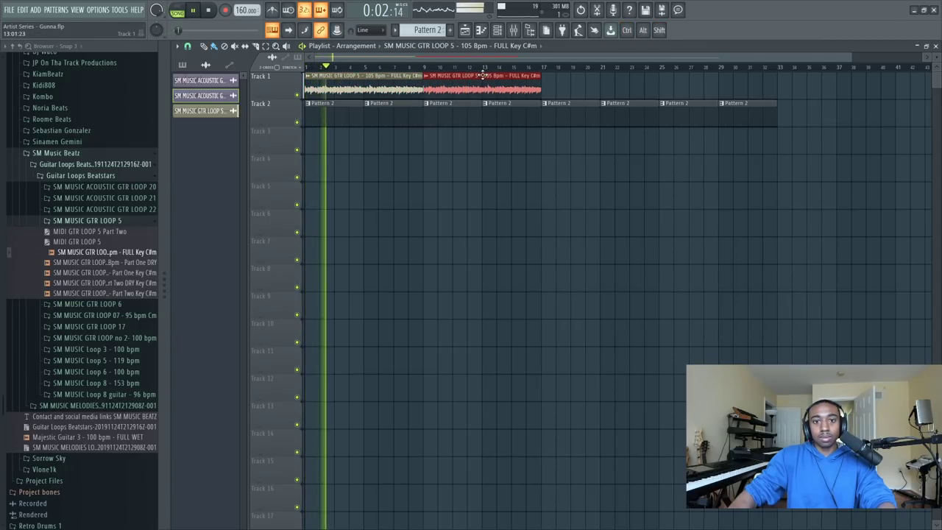
Route the guitar loop 5 channel to mixer insert 1 and play the arrangement.
left_click(498, 30)
key("space")
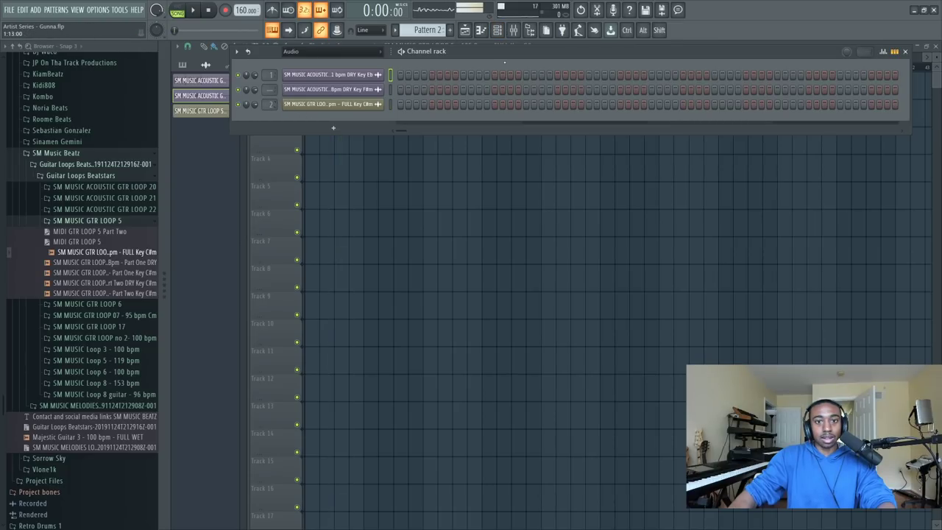
left_click(514, 31)
left_click_drag(270, 105, 270, 111)
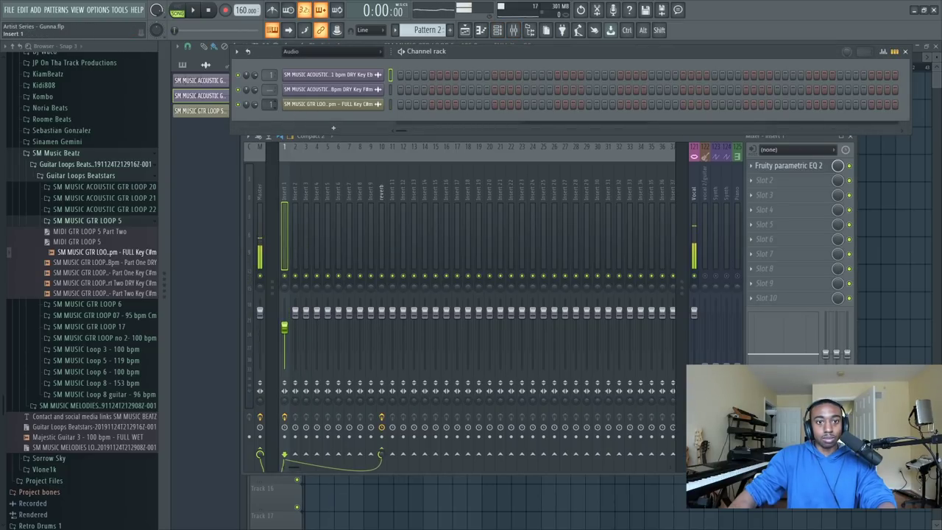
key("space")
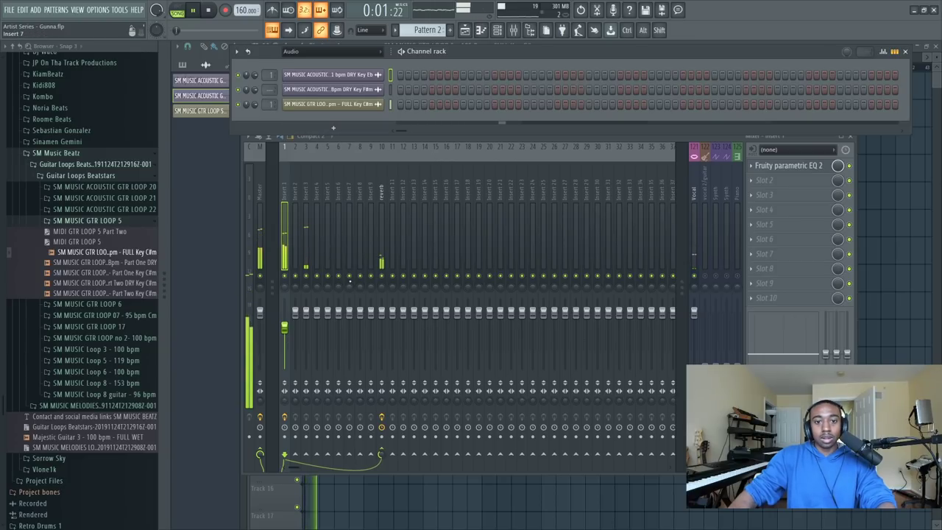
Slice the first guitar loop 5 clip at bar 3 and delete all guitar pieces after the slice on Track 1.
key("F5")
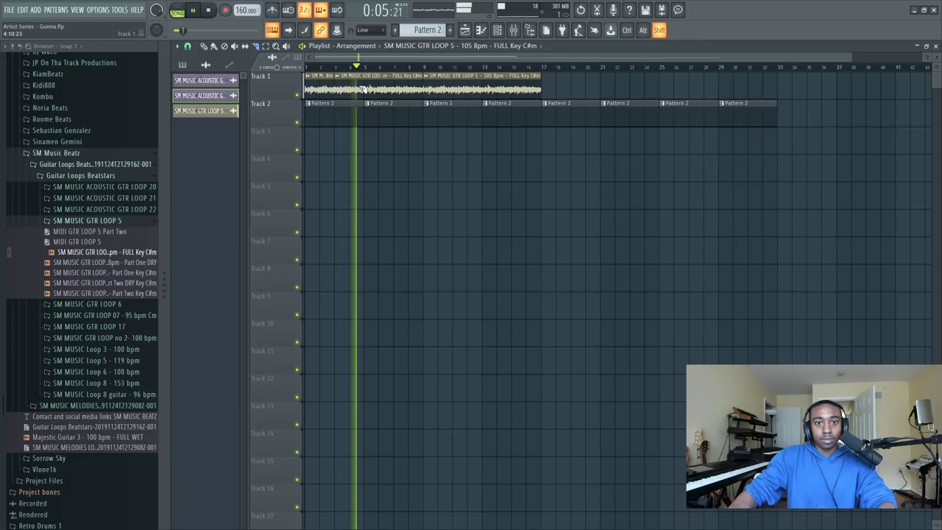
key("space")
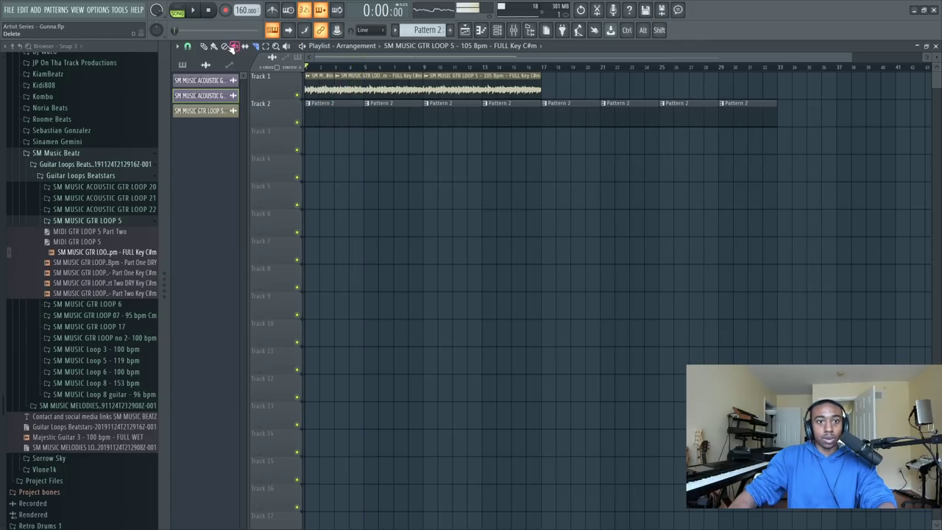
right_click(346, 78)
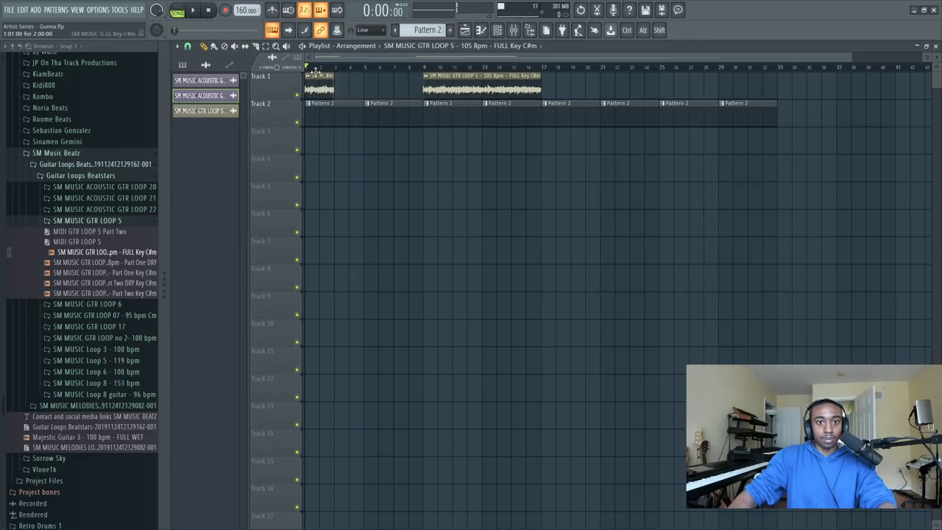
right_click(424, 86)
Duplicate the two-bar guitar loop 5 piece along Track 1 up to bar 33 and start playback.
left_click(316, 84)
key("ctrl+b")
key("ctrl+b")
key("ctrl+b")
key("ctrl+b")
key("ctrl+b")
key("ctrl+b")
key("ctrl+b")
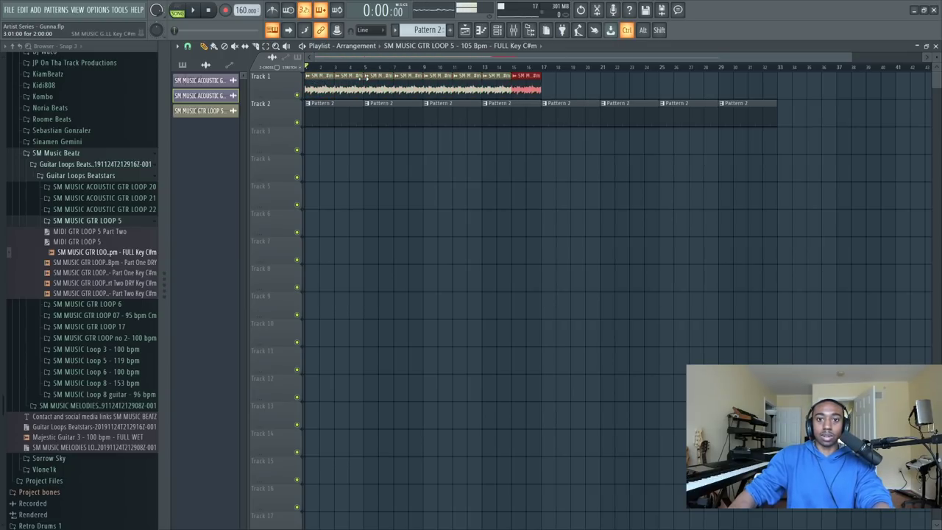
key("ctrl+b")
key("ctrl+b")
key("ctrl+b")
key("ctrl+b")
key("ctrl+b")
key("ctrl+b")
key("ctrl+b")
key("ctrl+b")
key("space")
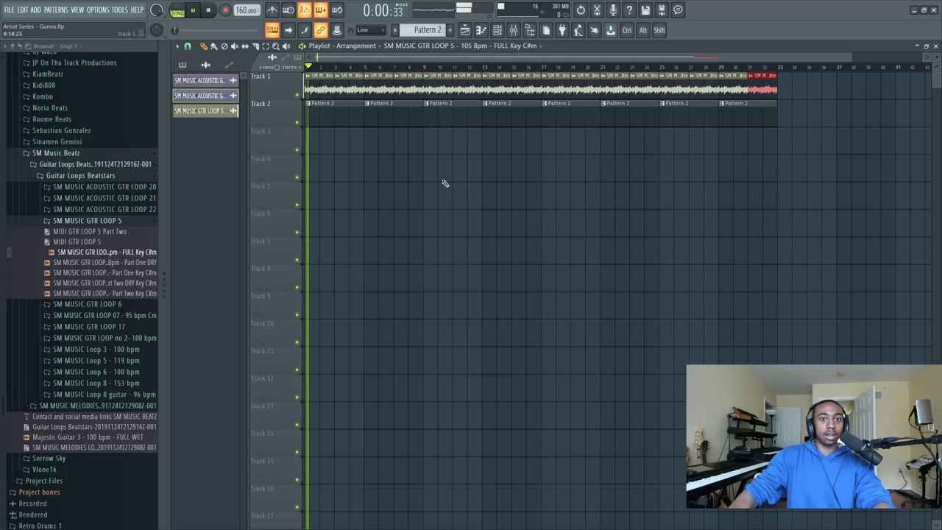
Stop playback, lower the project tempo to 150 BPM and restretch all channels.
left_click(513, 29)
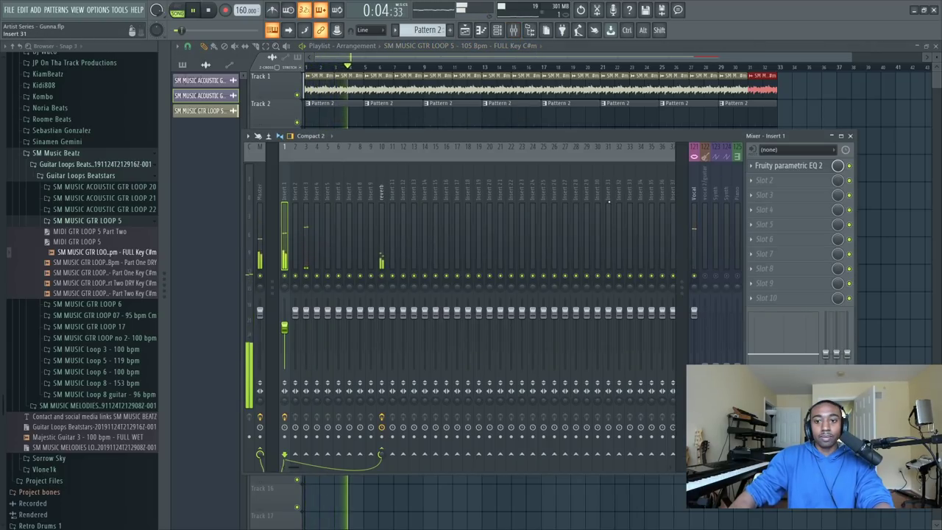
key("space")
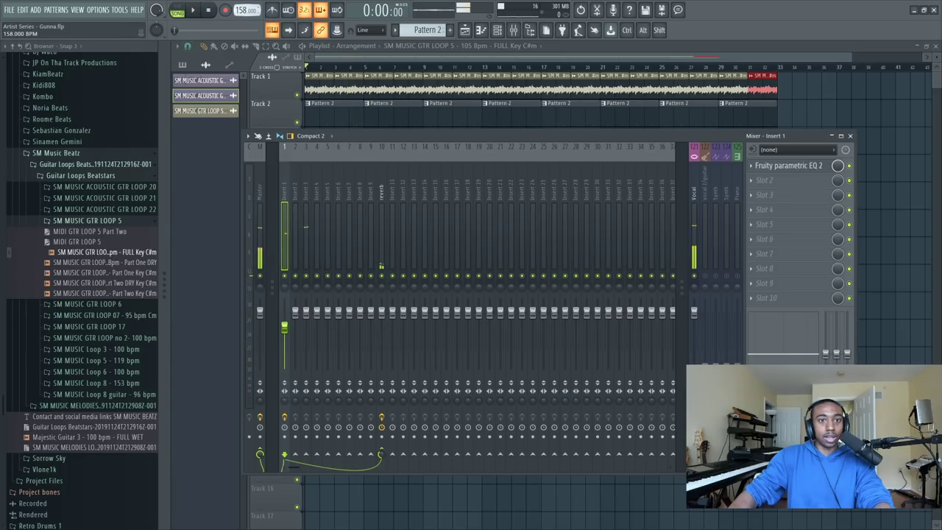
left_click_drag(244, 10, 244, 16)
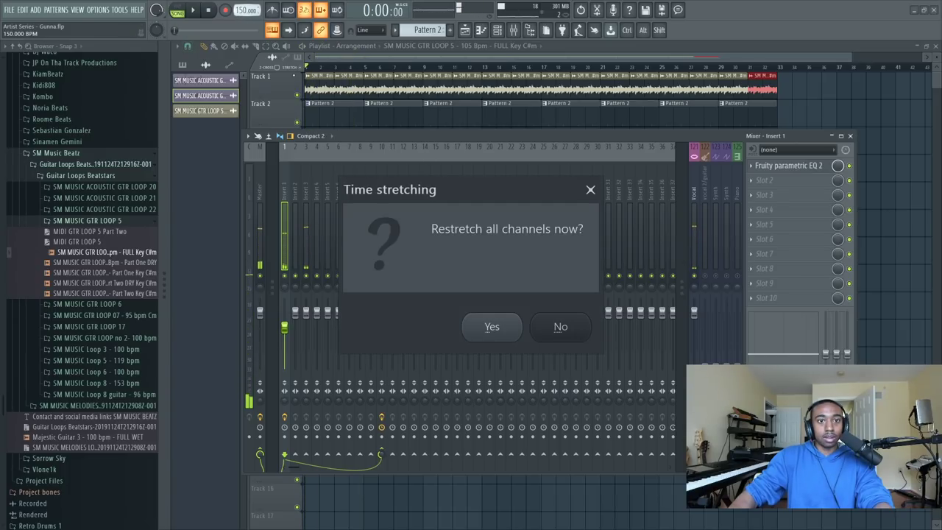
left_click(504, 328)
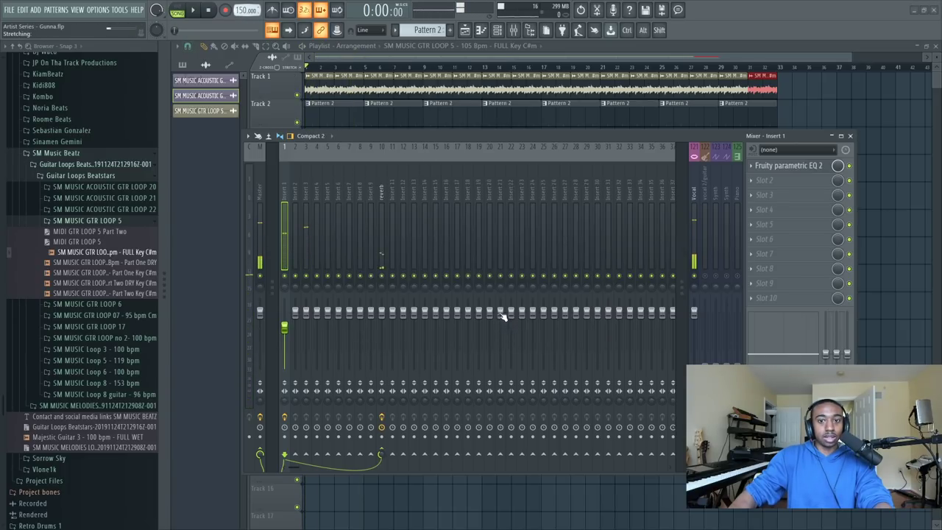
Set the guitar loop 5 channel's time-stretching mode to Stretch, close its settings and play the arrangement.
left_click(309, 76)
left_click(358, 137)
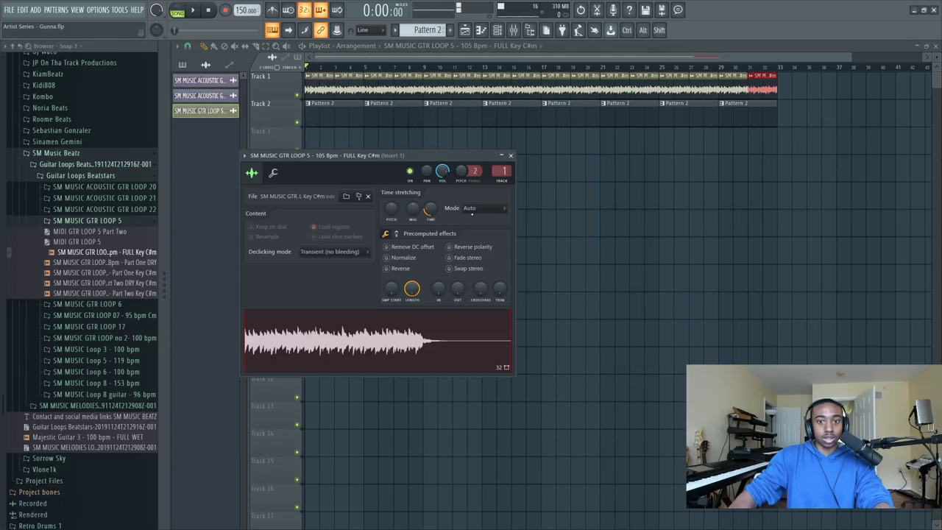
left_click(471, 208)
left_click(480, 253)
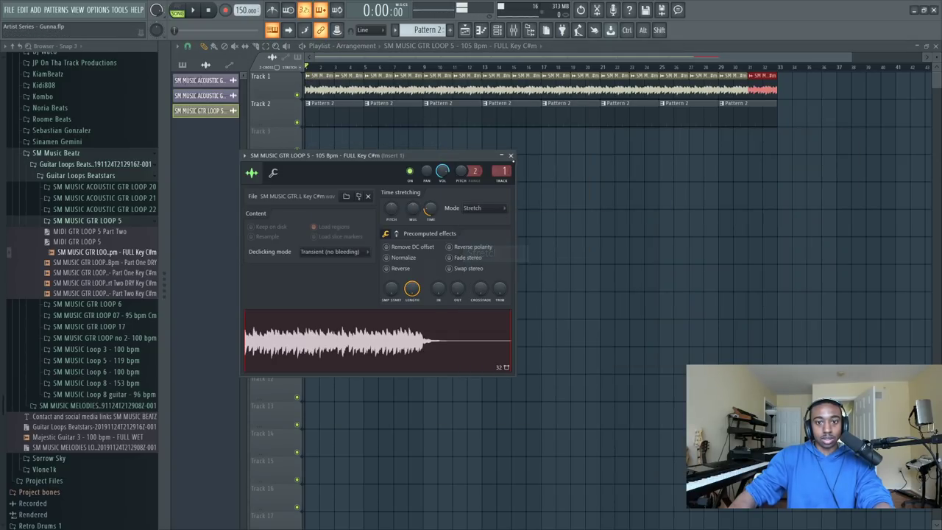
left_click(510, 156)
key("space")
Stop playback and add Fruity Delay 3 after the parametric EQ on mixer insert 1.
left_click(497, 31)
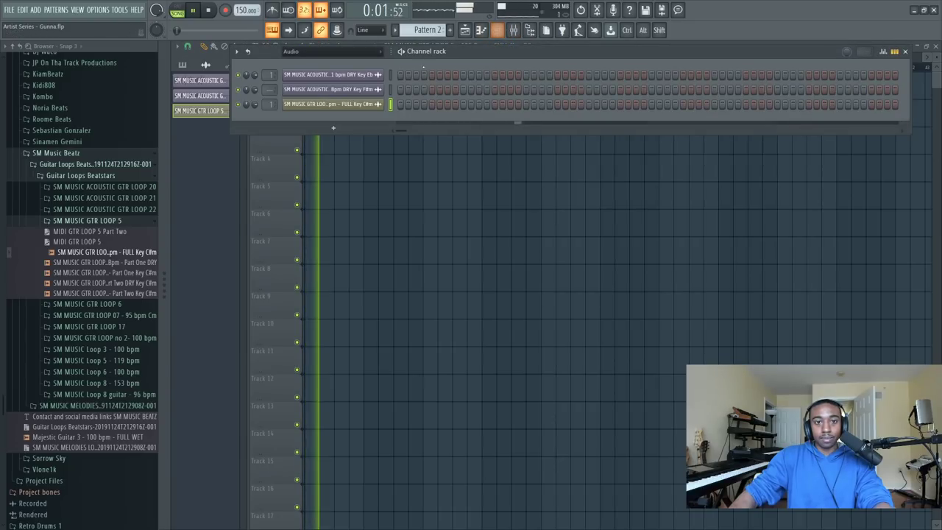
left_click(497, 31)
left_click(514, 31)
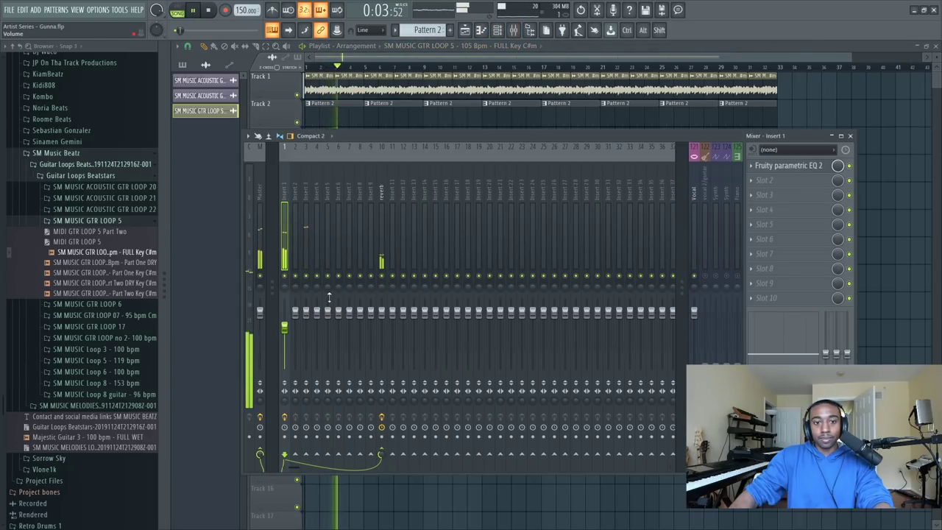
key("space")
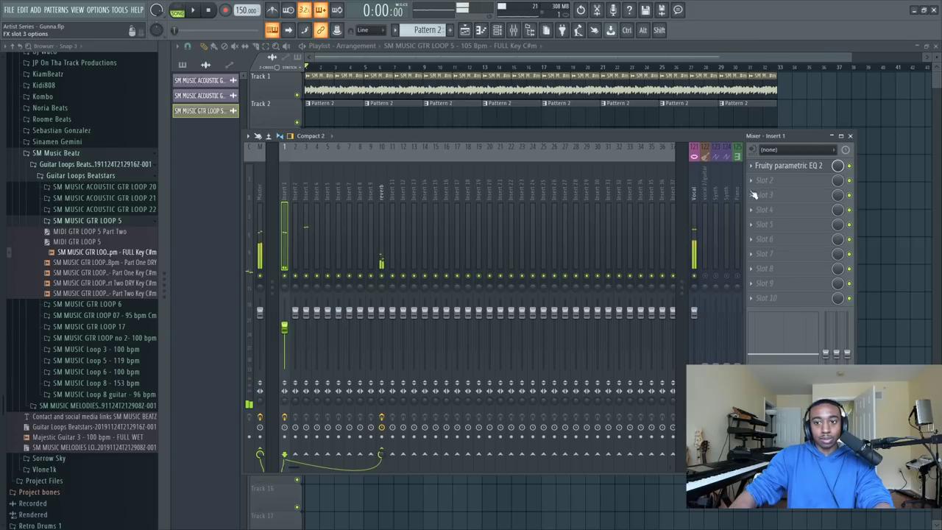
left_click(750, 195)
left_click(423, 367)
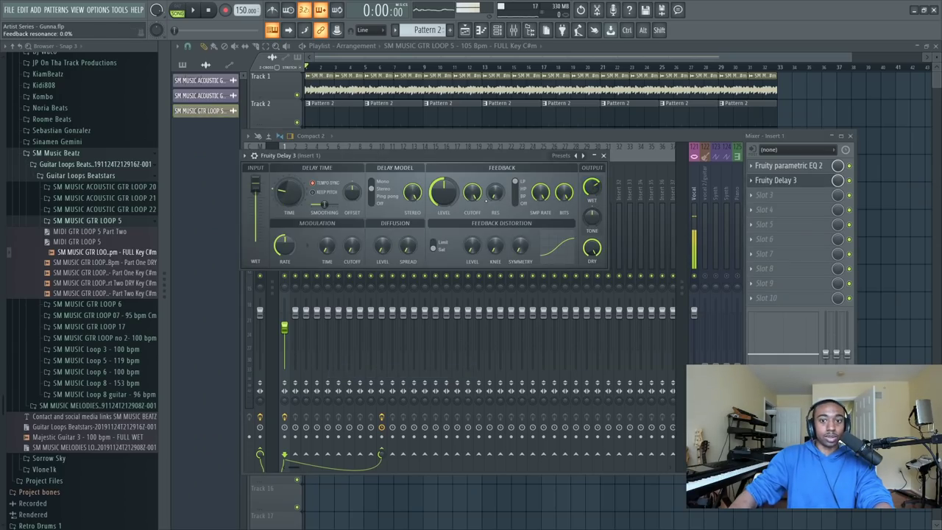
Set Fruity Delay 3 to Ping pong, reduce its wet level, lower the feedback cutoff to 254 Hz during playback, and close it.
left_click(373, 197)
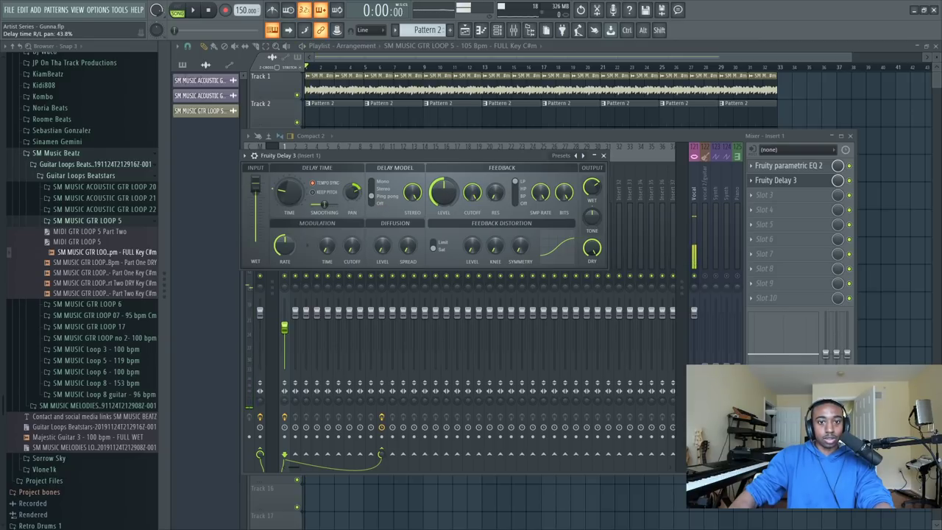
left_click_drag(591, 187, 592, 193)
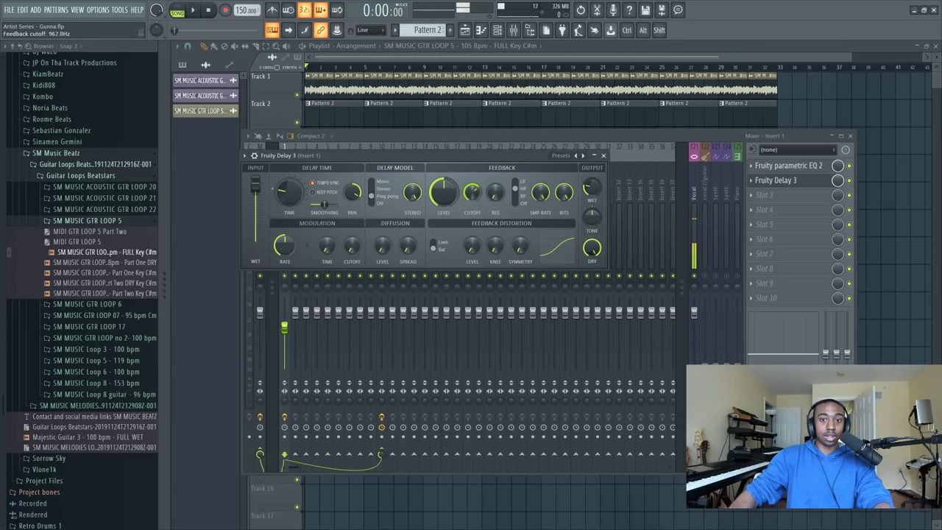
key("space")
left_click_drag(472, 193, 472, 186)
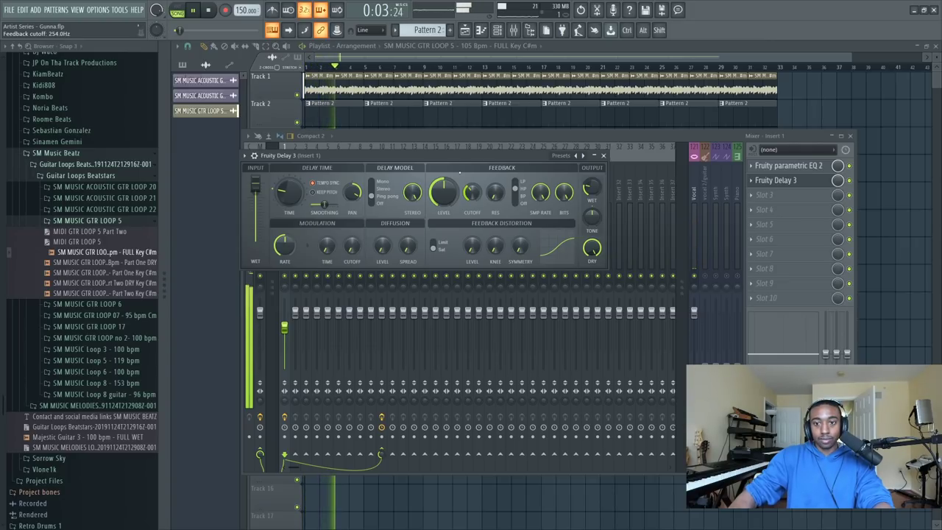
left_click(604, 155)
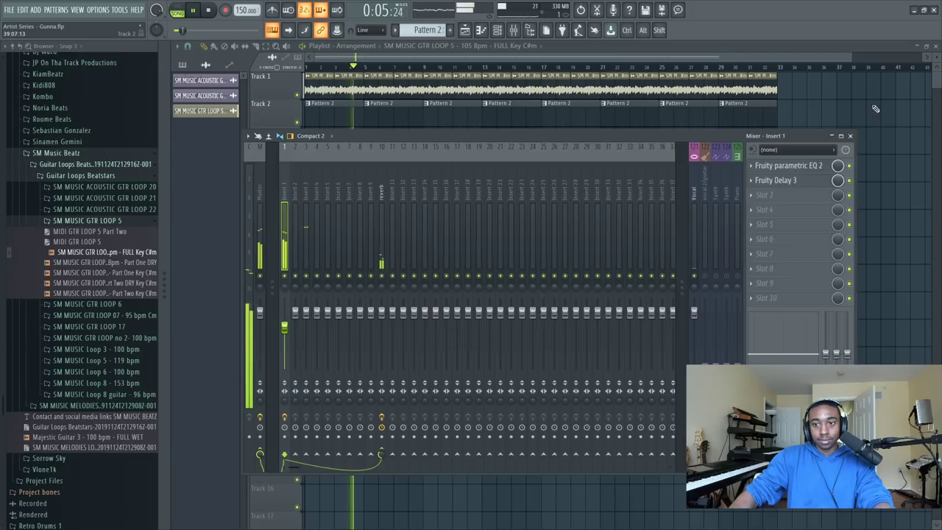
Close the mixer, show all channels in the channel rack and stop playback.
key("F9")
key("F6")
left_click(367, 51)
left_click(331, 64)
key("space")
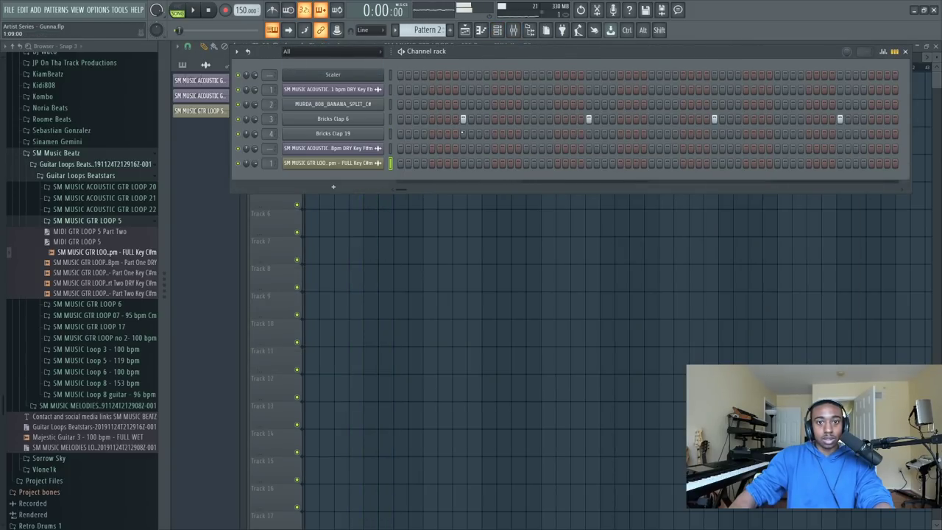
Replace the Bricks Clap 6 hits with Bricks Clap 19 hits on steps 9, 25, 41 and 57, and play the arrangement.
right_click(840, 118)
left_click(589, 134)
left_click(714, 134)
left_click(839, 133)
key("space")
Browse Friends Sounds to the Splitmind folder and open the BWB WAV 6 HATS folder in BWB THE WAVE KIT VOL. 6.
left_click(58, 153)
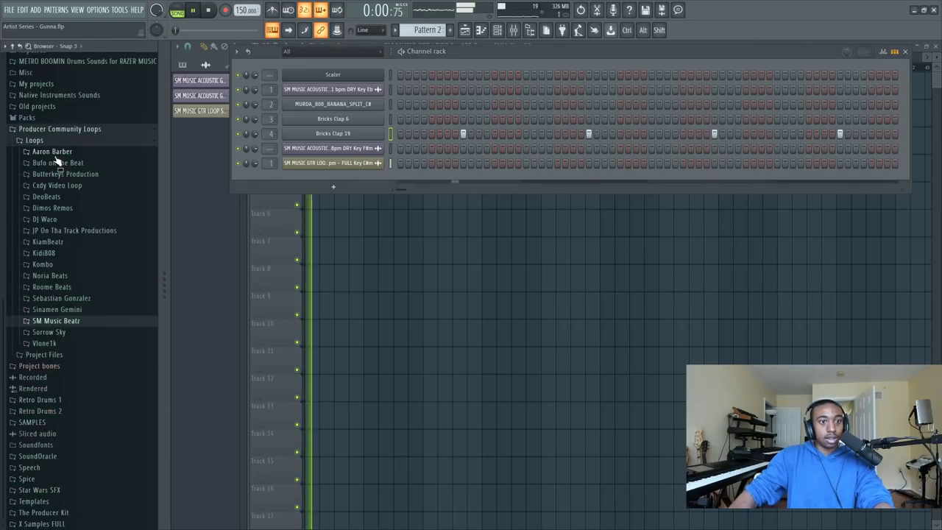
scroll(84, 216, "up", 5)
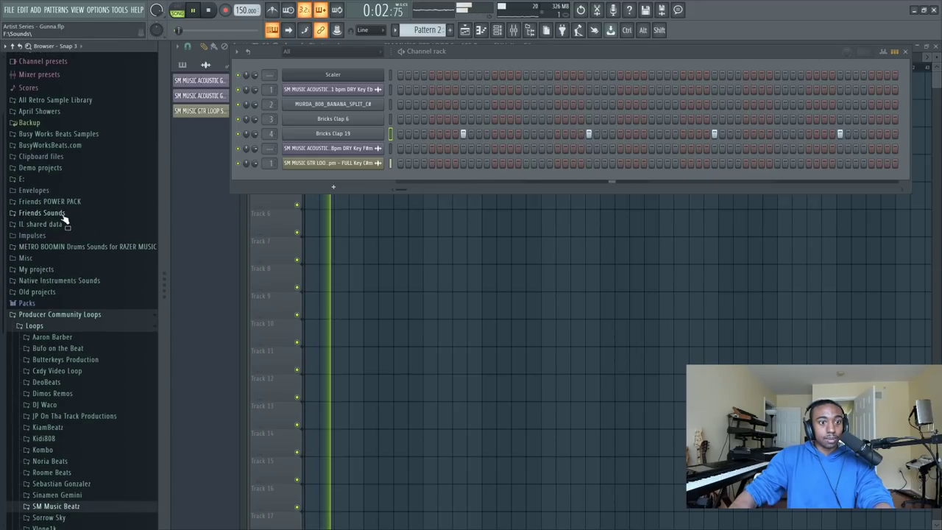
left_click(73, 212)
scroll(83, 283, "down", 2)
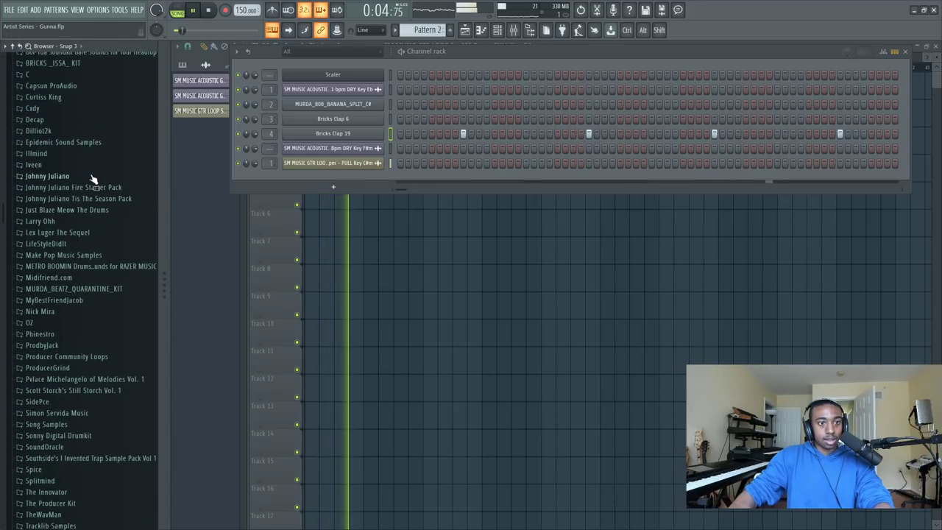
scroll(100, 188, "down", 7)
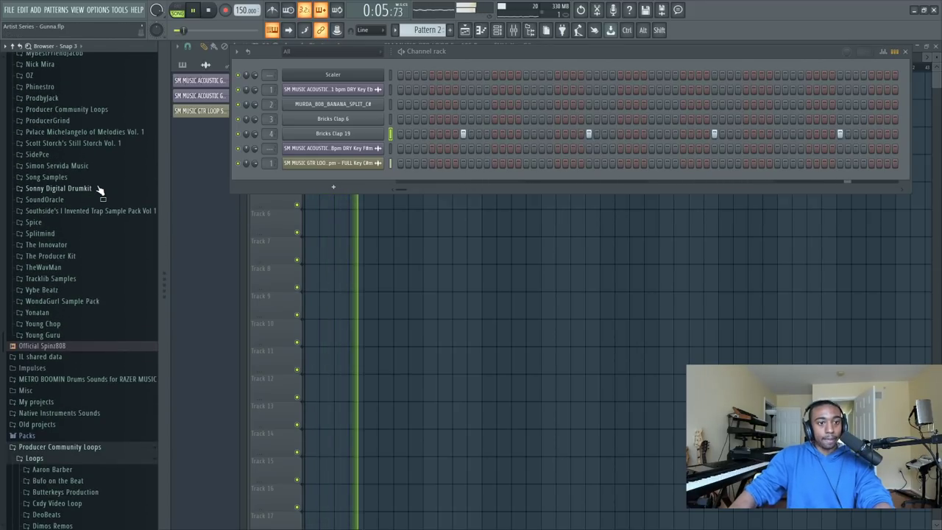
left_click(69, 234)
key("space")
left_click(76, 246)
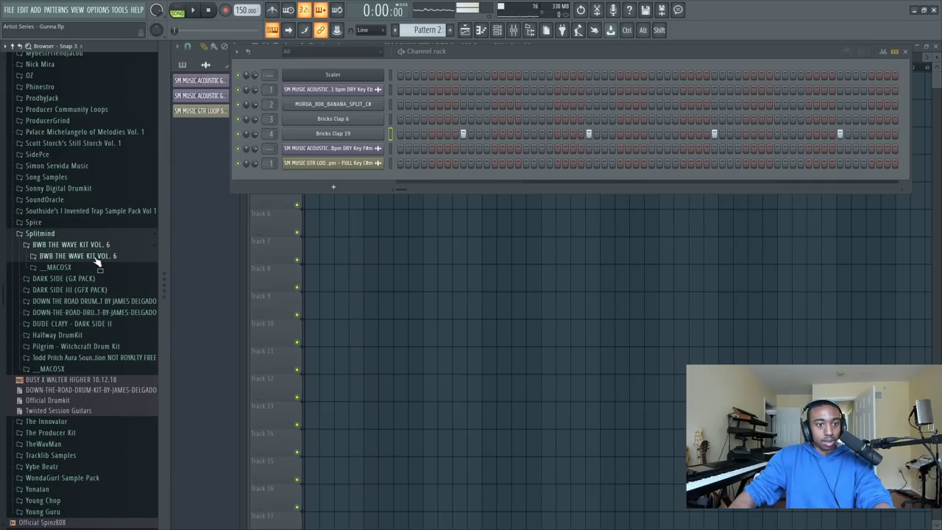
left_click(96, 257)
left_click(109, 293)
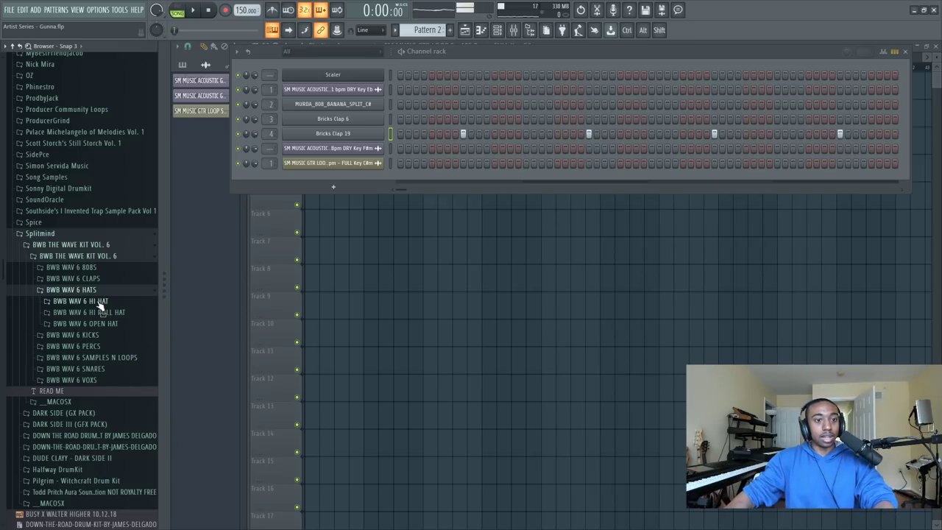
Open the BWB WAV 6 HI HAT folder and audition samples 2 through 10 one after another.
left_click(99, 302)
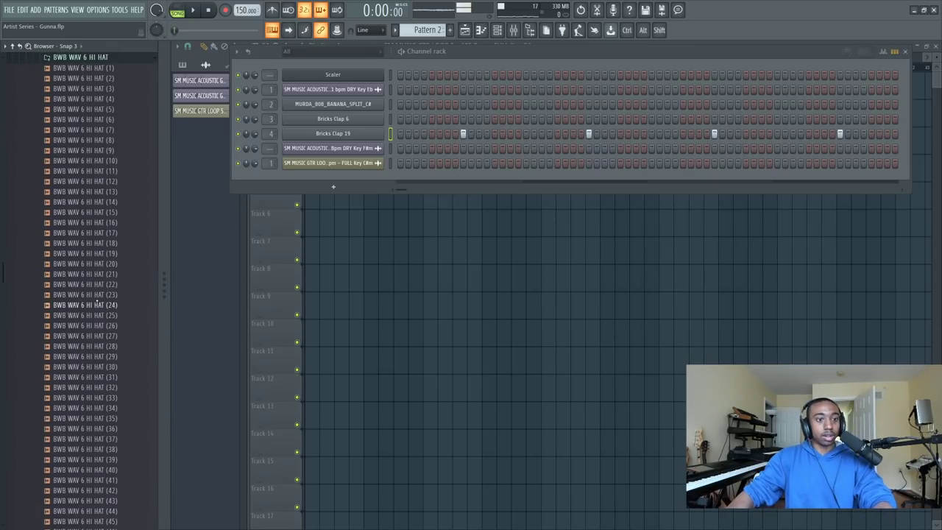
left_click(98, 80)
left_click(100, 90)
left_click(105, 100)
left_click(109, 110)
left_click(108, 119)
left_click(107, 129)
left_click(106, 140)
left_click(106, 150)
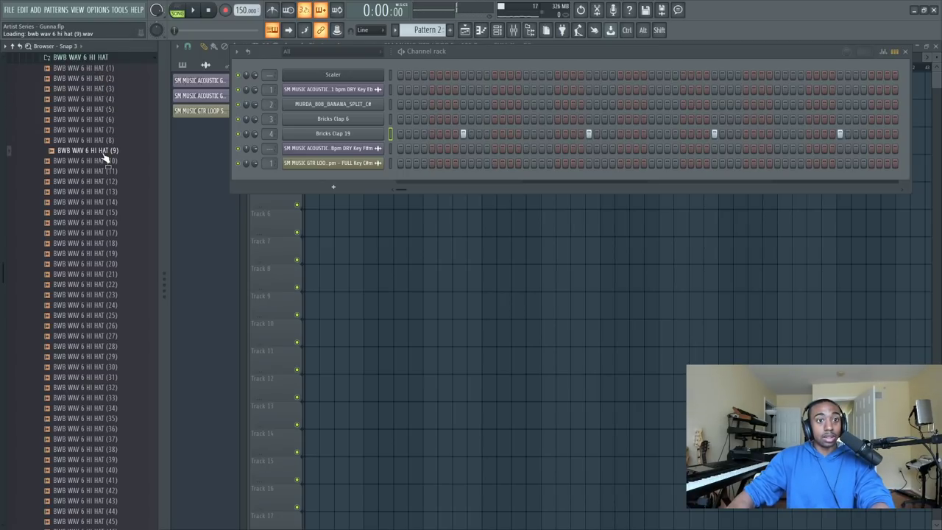
left_click(104, 161)
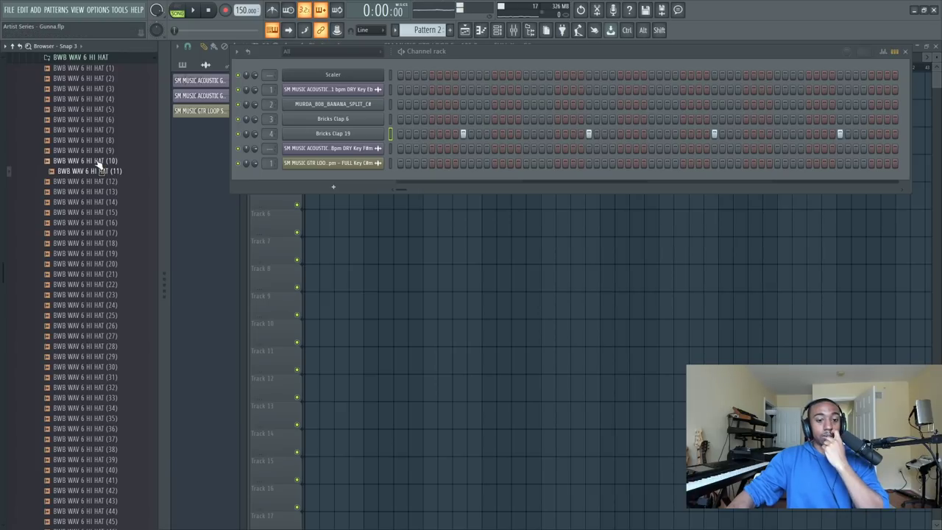
Audition the earlier hi-hat samples again and add BWB WAV 6 HI HAT (3) to the channel rack as a new channel.
left_click(97, 119)
scroll(96, 103, "up", 3)
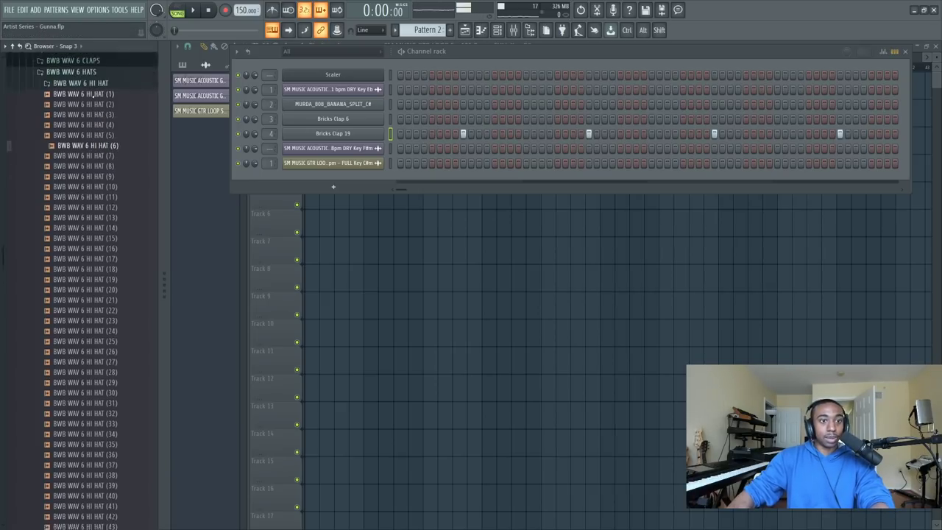
left_click(102, 131)
left_click(105, 139)
left_click(109, 150)
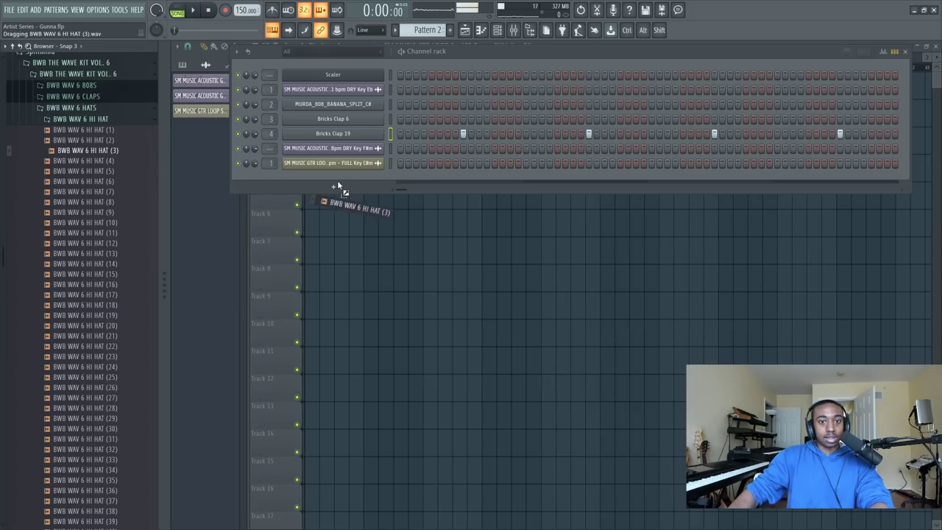
left_click_drag(337, 184, 339, 181)
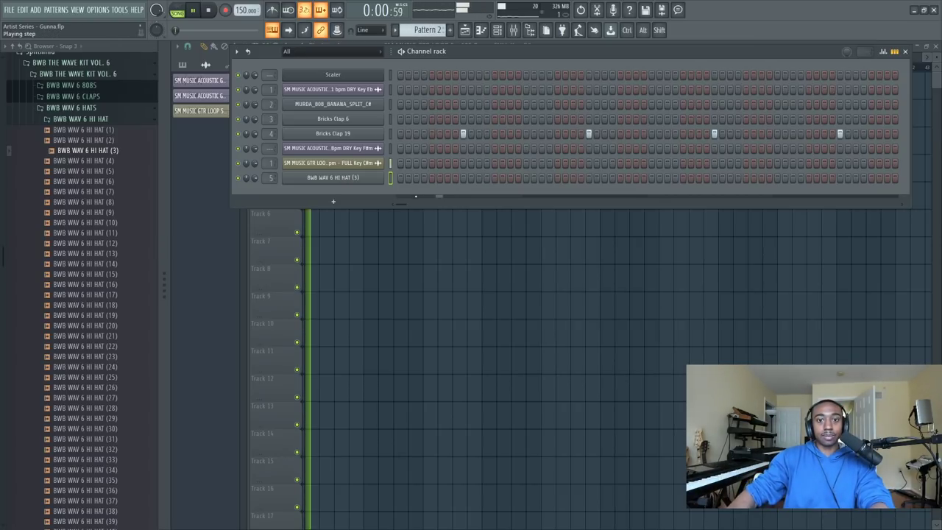
Stop playback and fill every 2 steps on the BWB WAV 6 HI HAT (3) channel.
key("space")
right_click(371, 181)
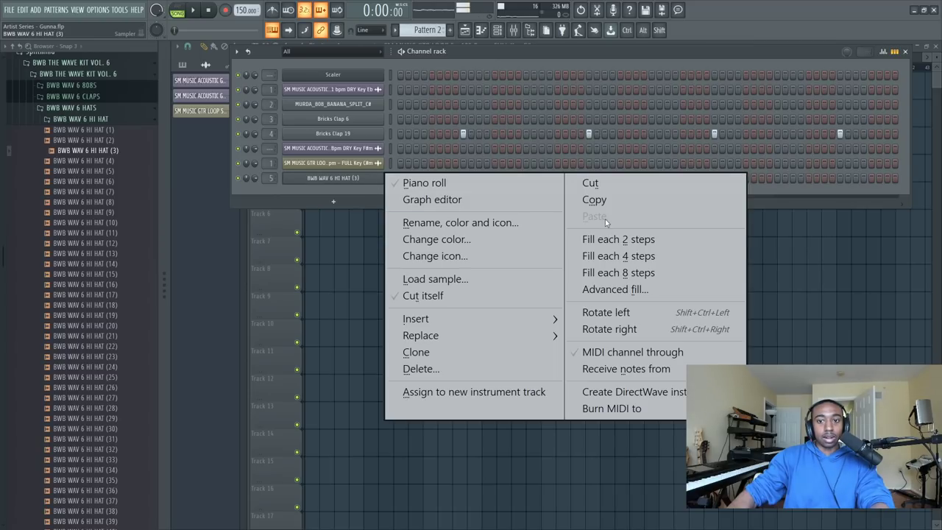
left_click(618, 239)
Increase the fine time shift in the hi-hat channel's miscellaneous settings and close its window.
left_click(362, 180)
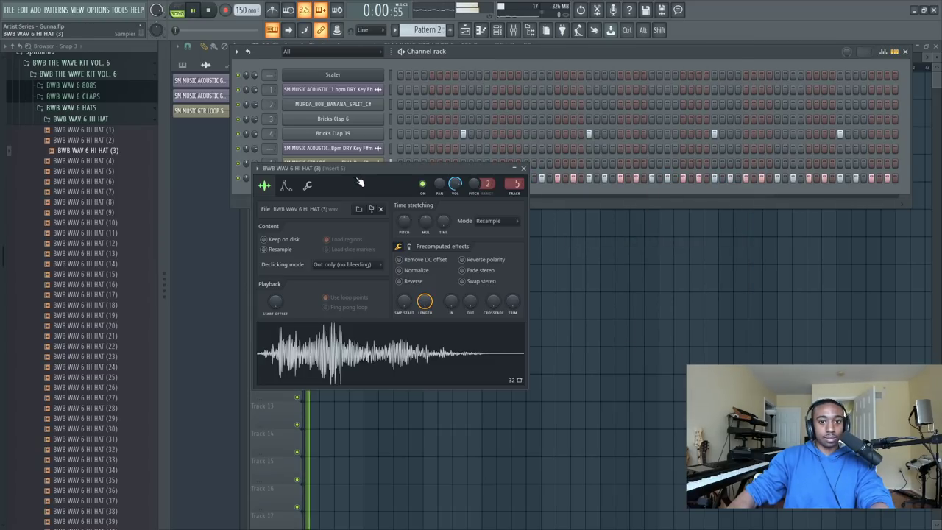
left_click(307, 185)
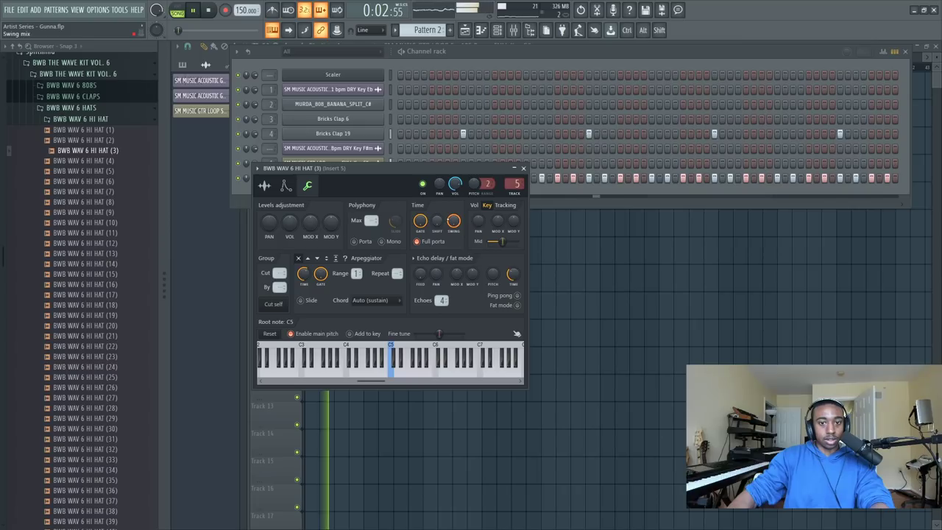
left_click_drag(438, 221, 437, 209)
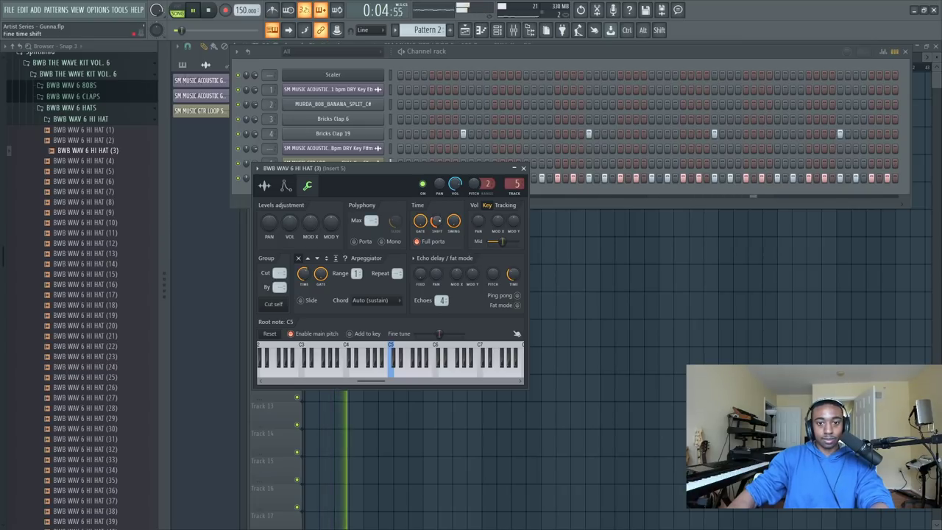
left_click(523, 168)
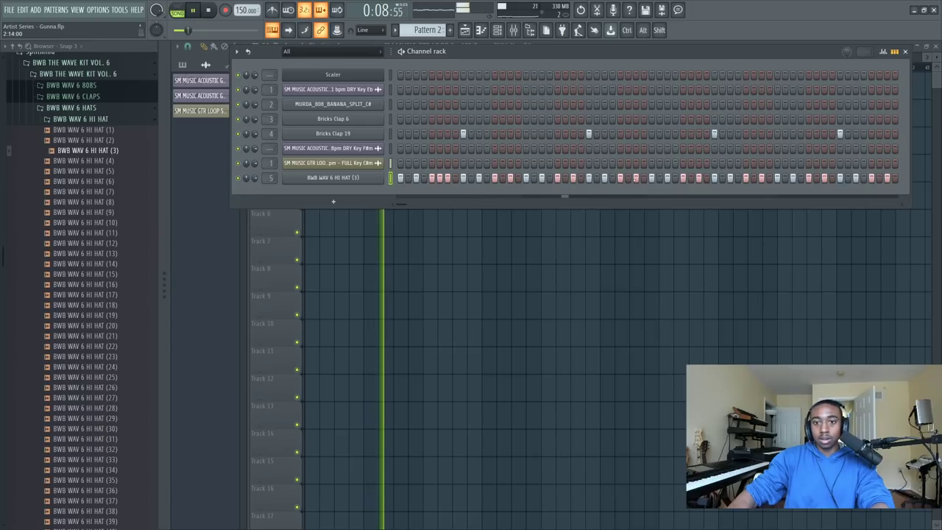
Add extra hi-hat hits on steps 6 and 38 of Pattern 2, and switch to the empty Pattern 3.
left_click(448, 264)
left_click(499, 31)
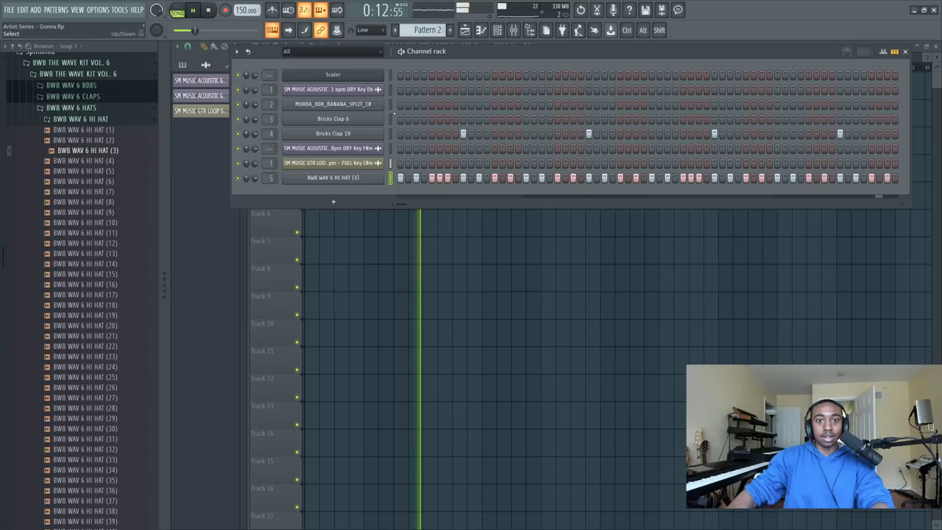
scroll(427, 30, "up", 1)
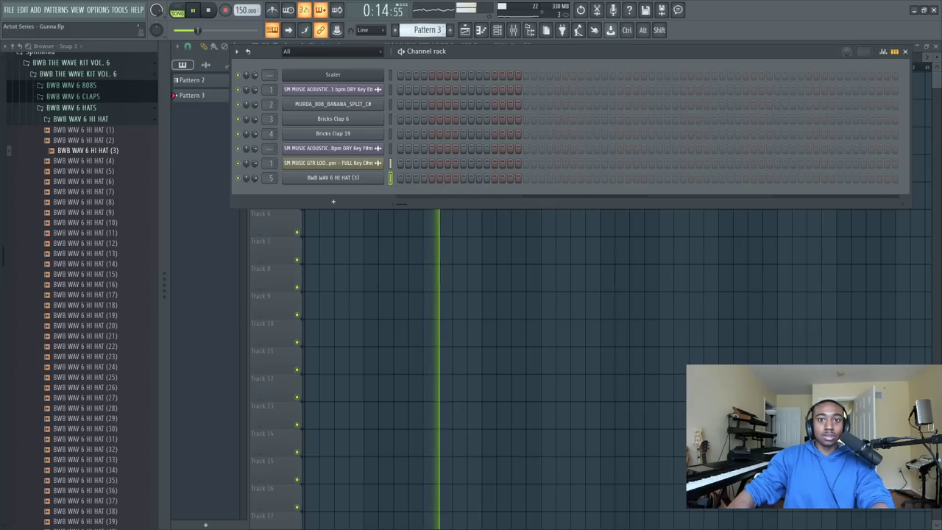
Select the Vocal mixer track and record about nine bars of audio into the playlist as an audio clip.
left_click(514, 30)
left_click(696, 190)
key("space")
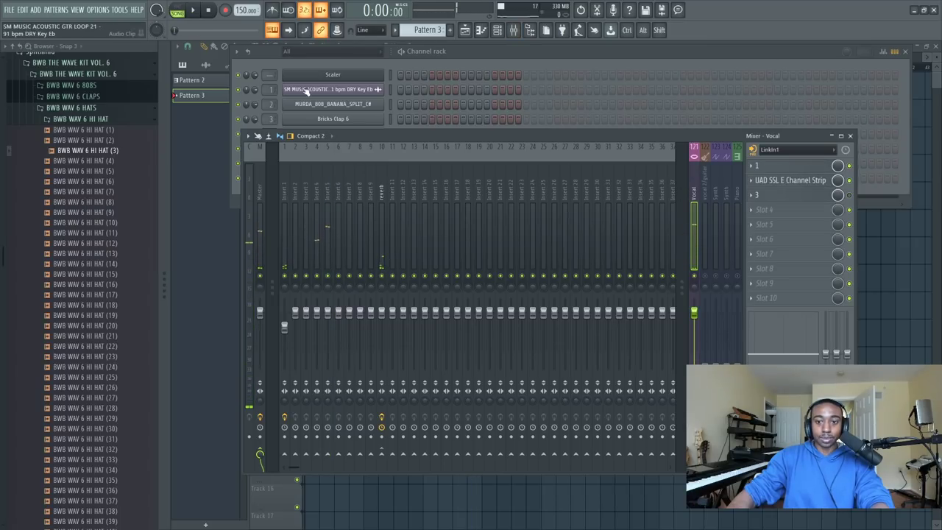
left_click(224, 11)
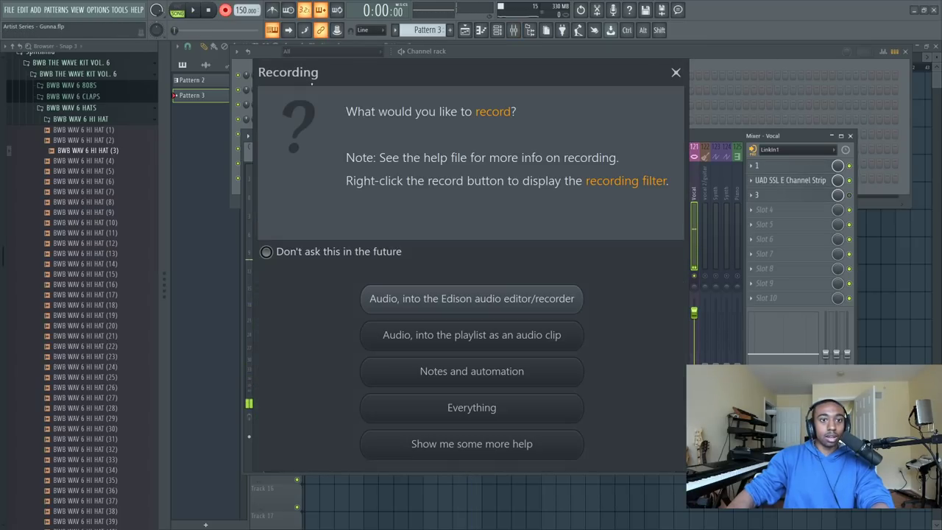
left_click(527, 335)
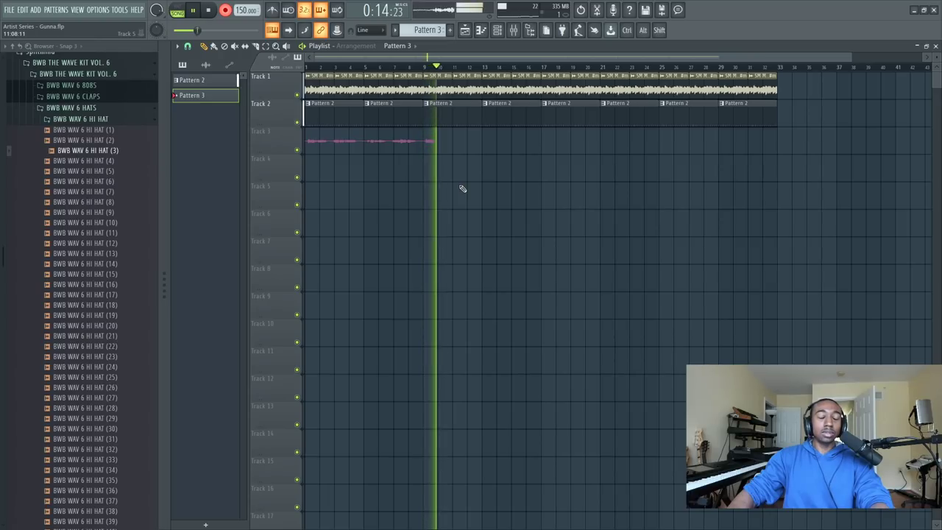
key("space")
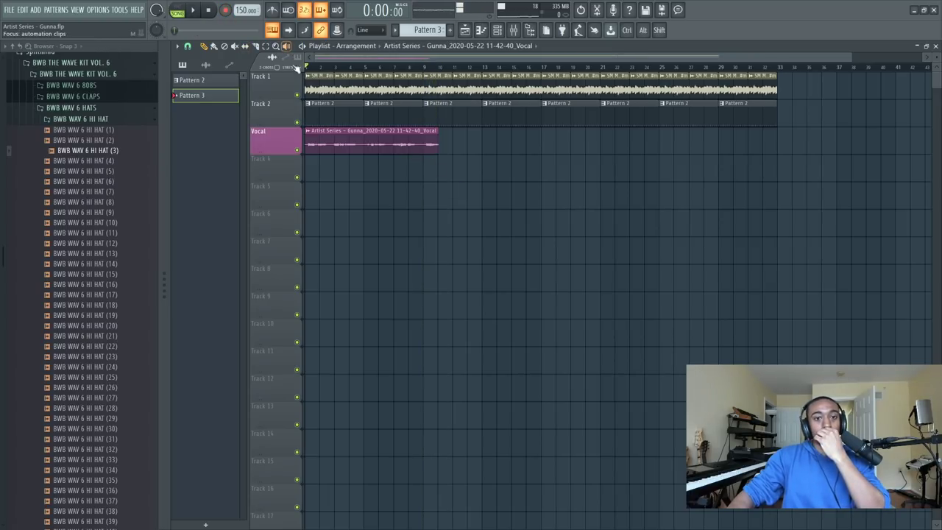
Try muting the recorded vocal clip in the playlist and unmute it again.
left_click(374, 146)
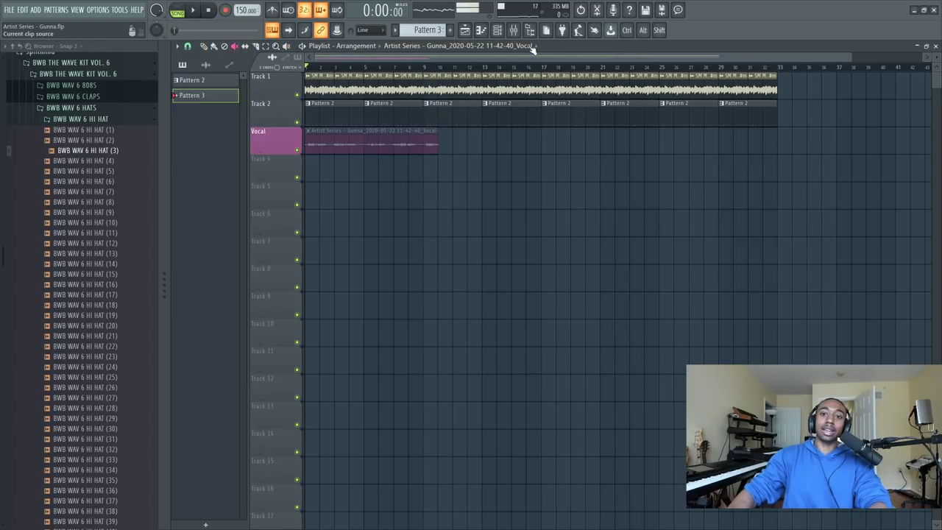
left_click(381, 147)
left_click(379, 146)
left_click(382, 150)
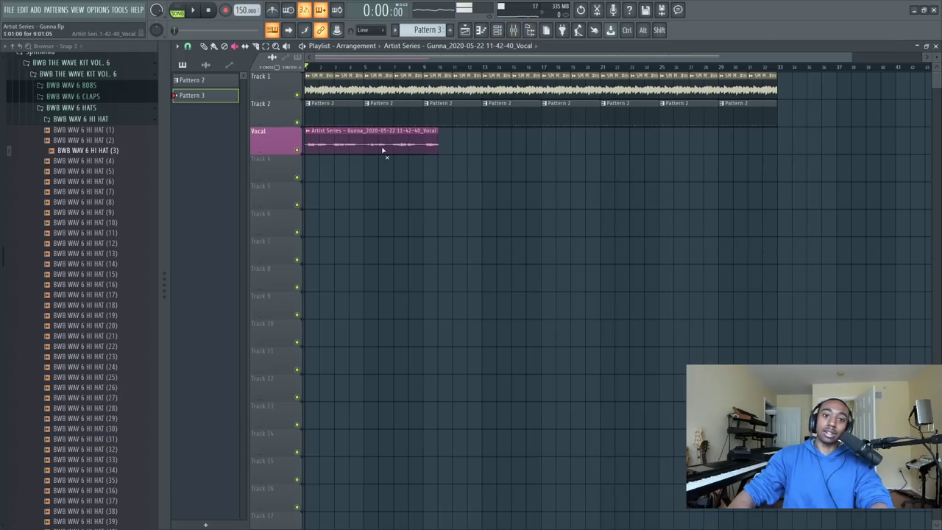
Route the recorded vocal clip's channel to mixer insert 6 and play the arrangement.
left_click(497, 31)
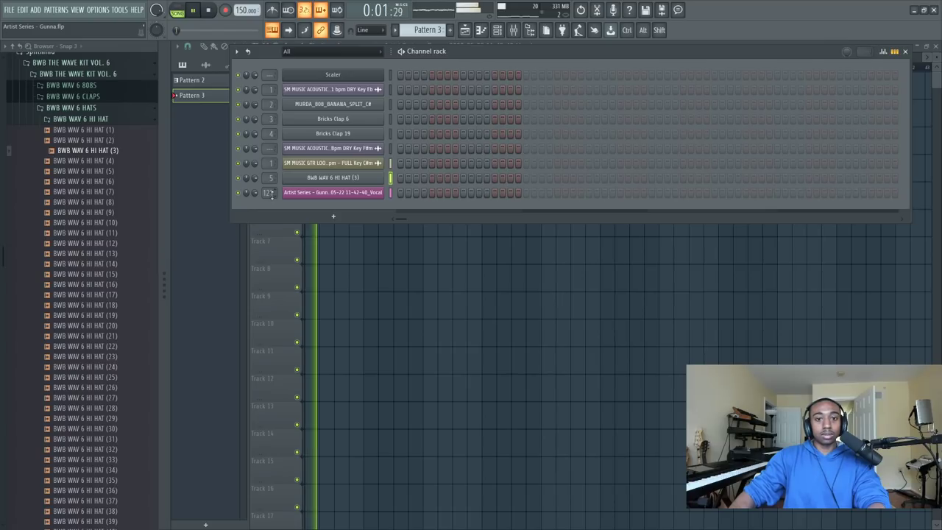
key("space")
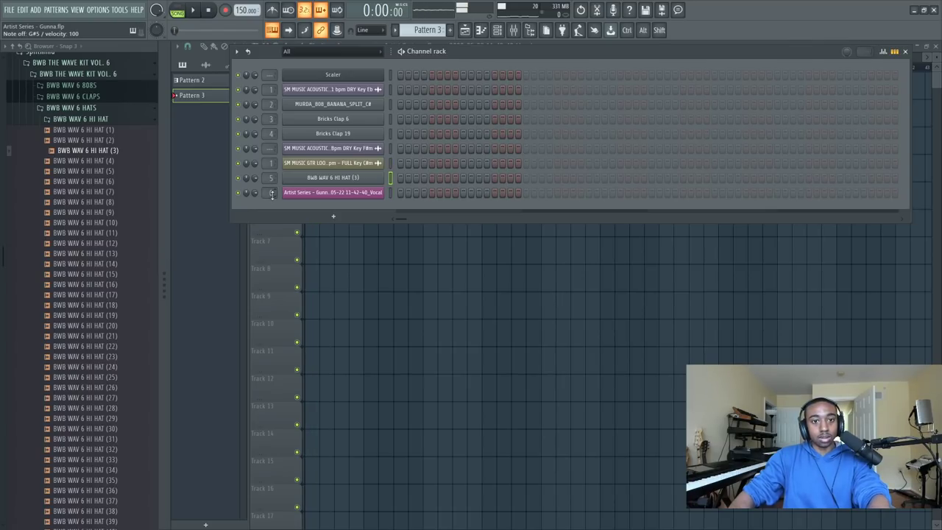
key("F6")
key("space")
key("F6")
key("F6")
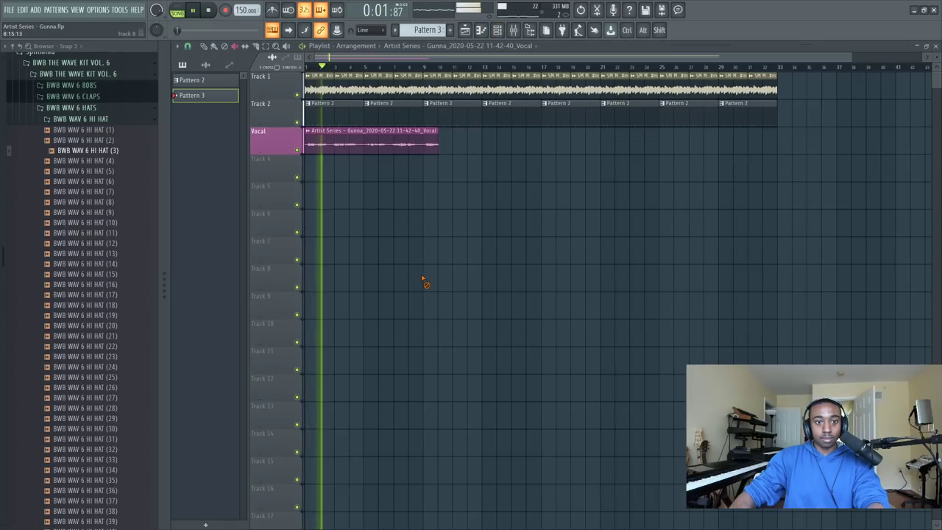
Mute the recorded vocal clip in the playlist and stop playback.
left_click(372, 141)
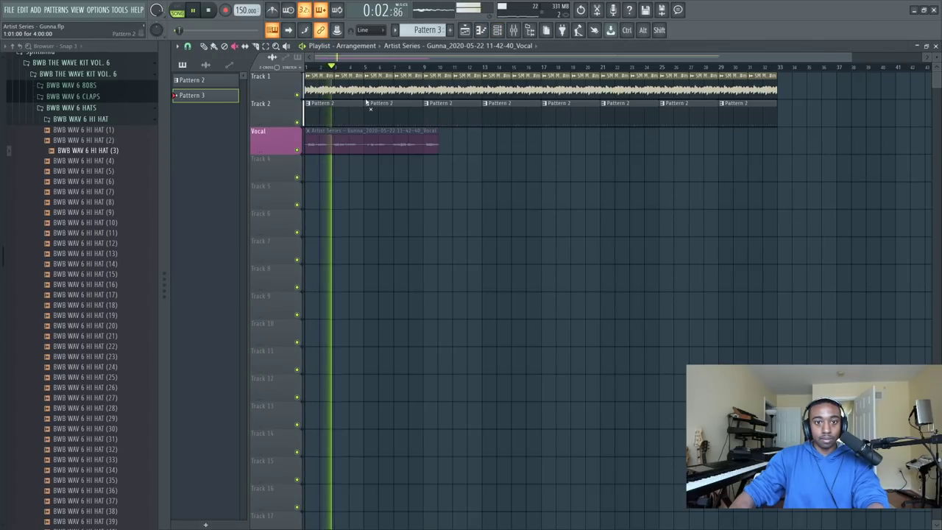
left_click(502, 30)
key("space")
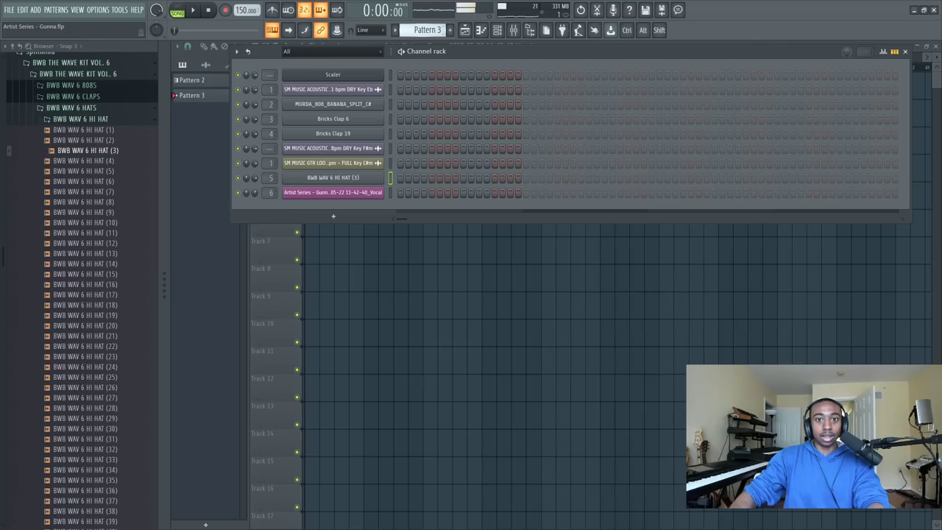
Place Pattern 3 at bar 1 of Track 4 and add a MURDA_808_BANANA_SPLIT_C# hit on its step 1.
key("F6")
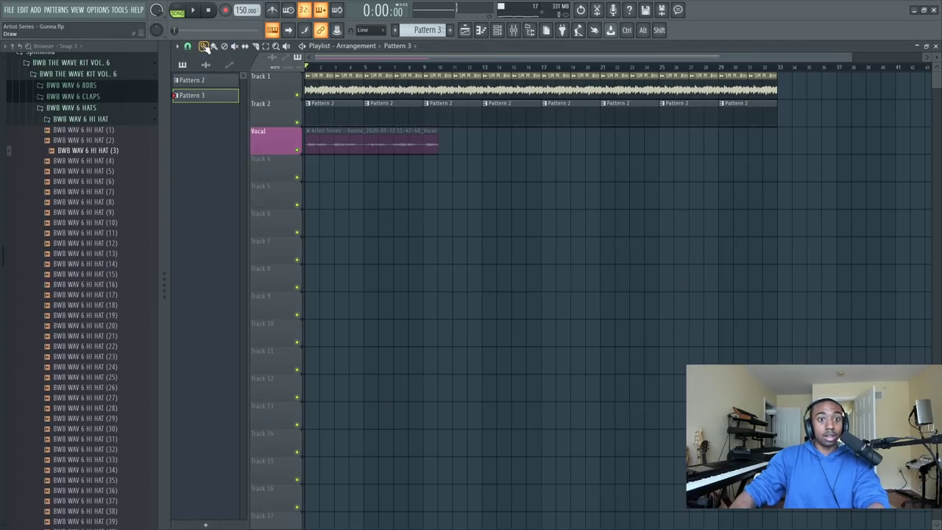
left_click(188, 47)
left_click(324, 179)
key("space")
key("F6")
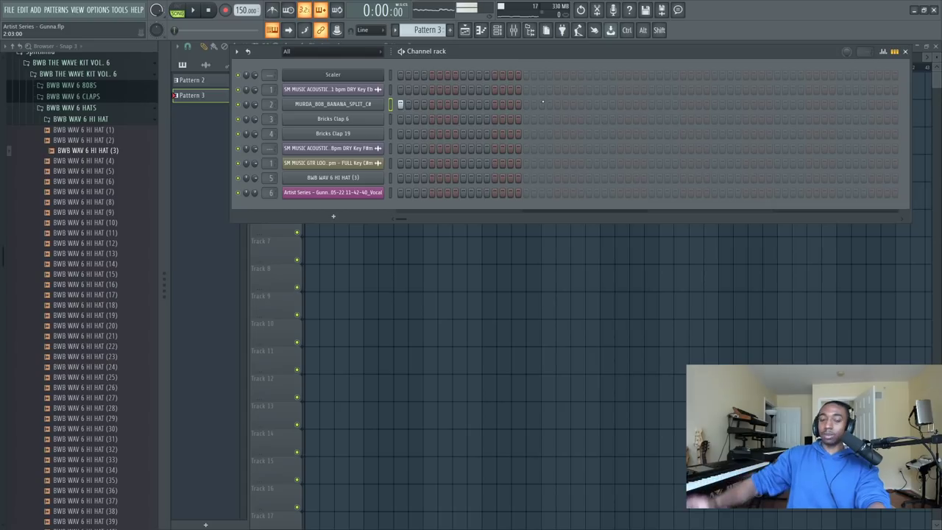
Close the playlist, channel rack and mixer, and hide the browser.
left_click(935, 46)
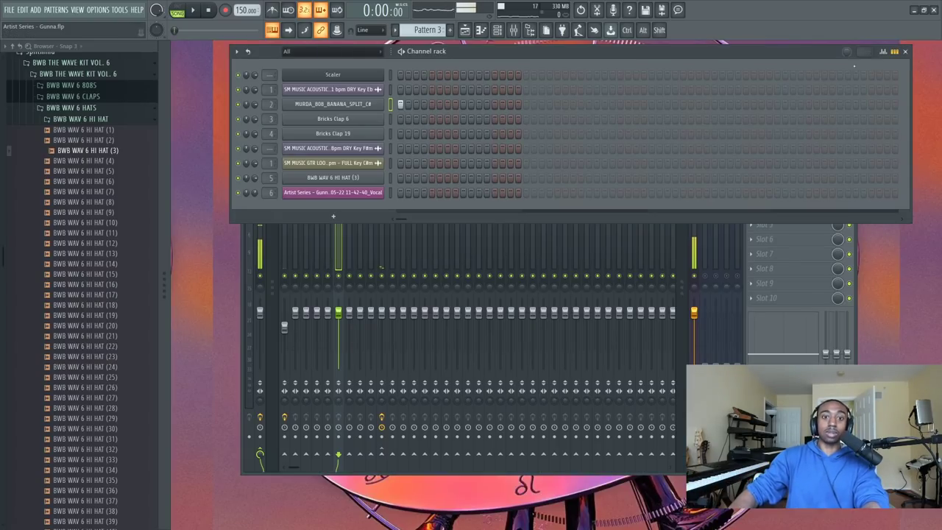
left_click(906, 52)
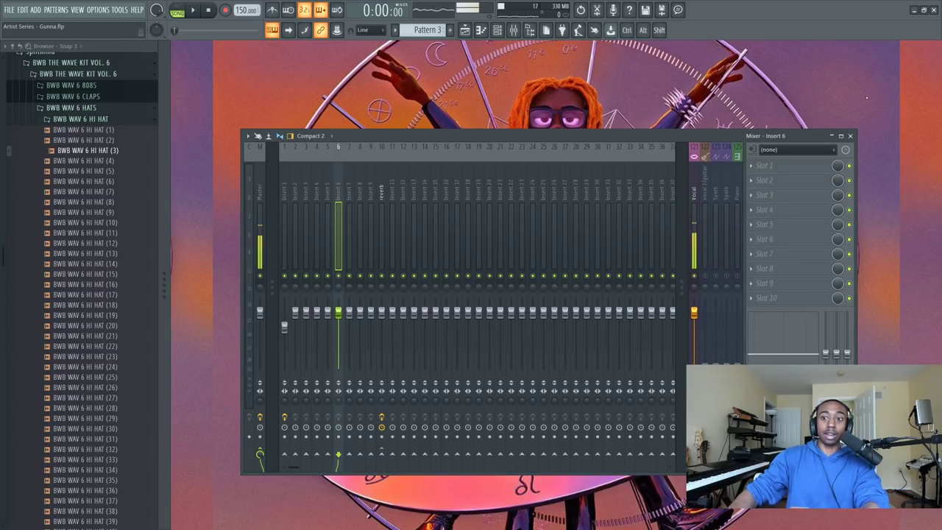
left_click(851, 136)
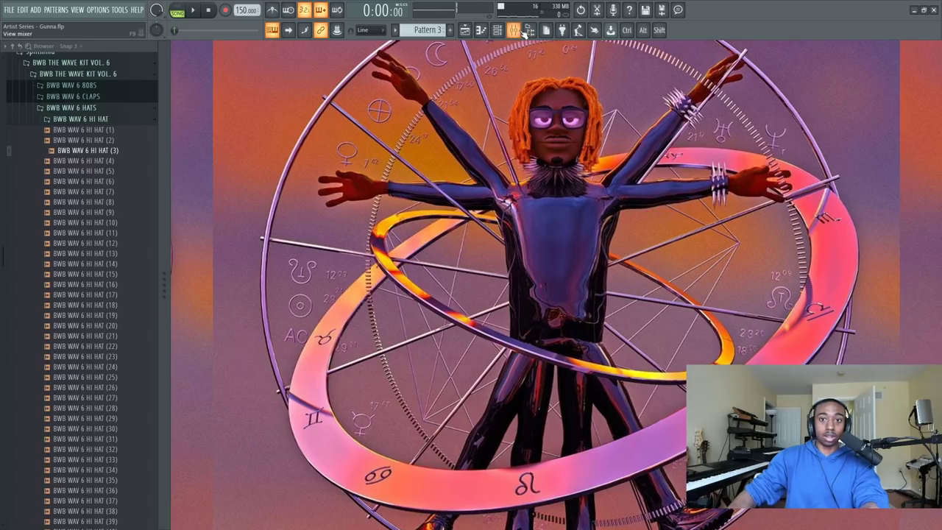
left_click(529, 30)
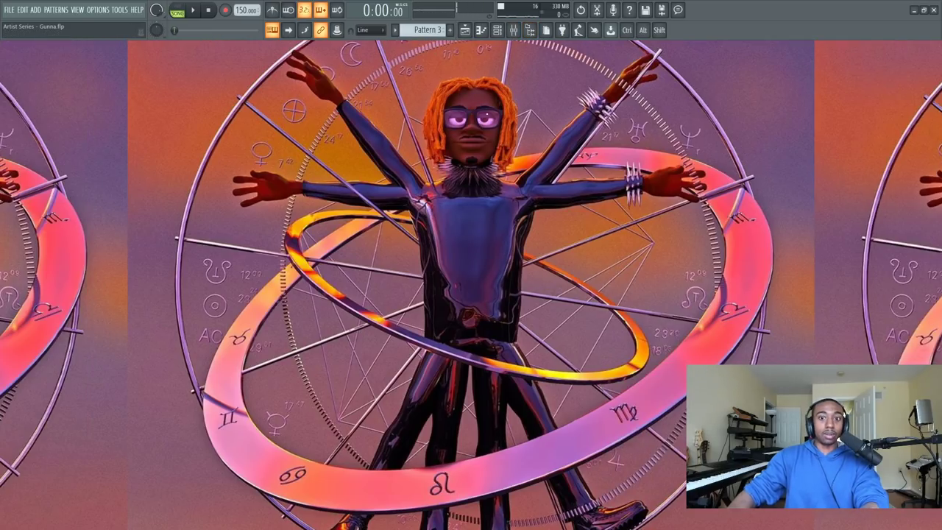
Reopen the playlist and channel rack and add 808 hits on steps 21, 25, 33 and 57 of Pattern 3 during playback.
left_click(478, 30)
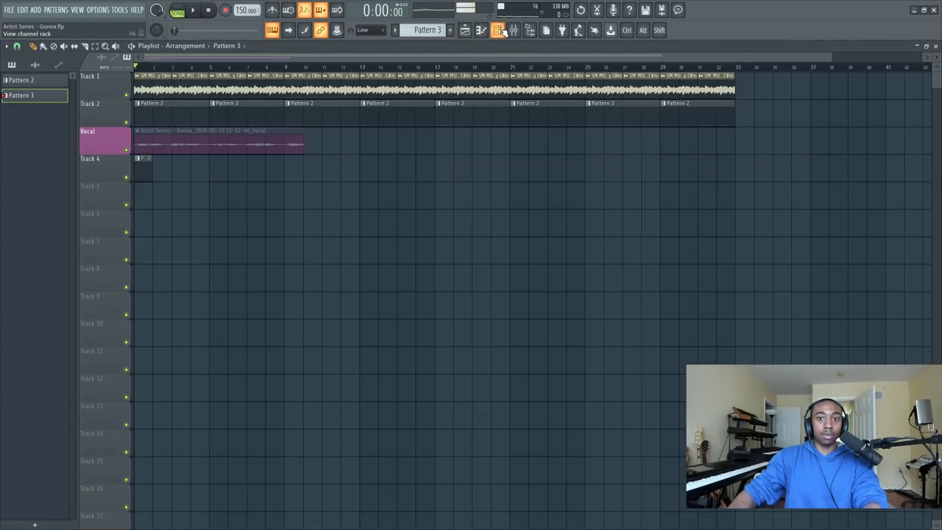
left_click(500, 31)
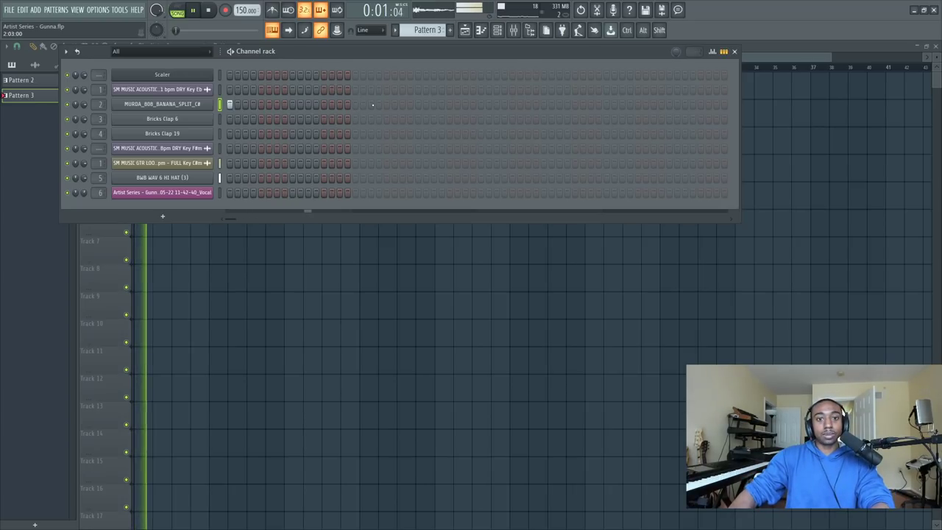
left_click(393, 104)
right_click(393, 104)
left_click(387, 105)
left_click(418, 104)
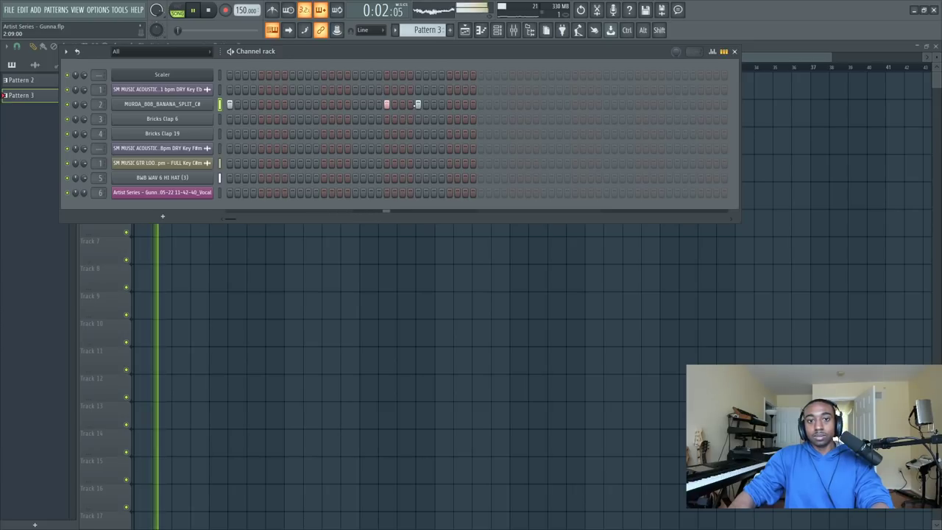
left_click(481, 103)
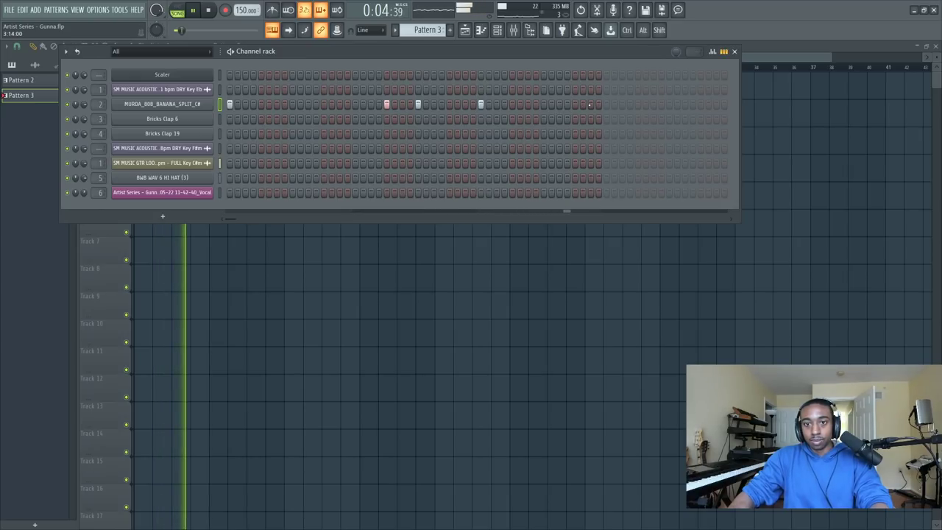
left_click(669, 104)
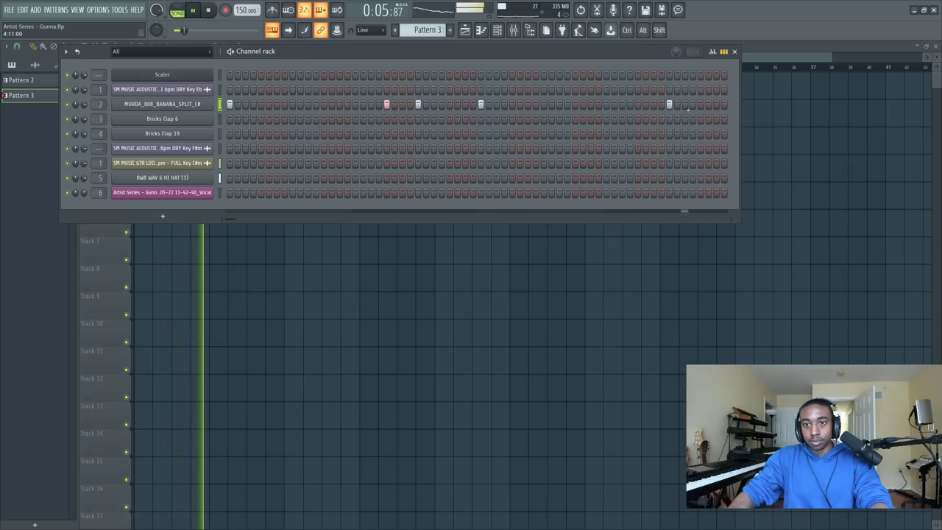
Repeat the guitar loop, Pattern 2 and Pattern 3 clips to fill 32 bars of the playlist and save the project.
left_click(768, 152)
key("space")
key("space")
left_click(237, 172)
left_click_drag(296, 170, 192, 180)
key("ctrl+b")
left_click_drag(392, 169, 185, 181)
left_click_drag(187, 170, 483, 164)
left_click(488, 211, "ctrl")
key("ctrl+s")
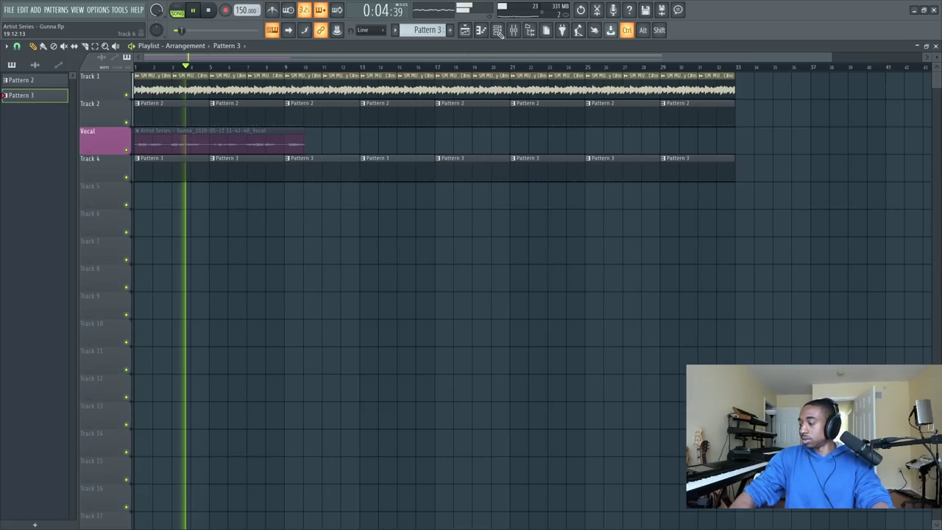
Reopen the channel rack and add an 808 hit on step 39 of Pattern 3 during playback.
left_click(497, 30)
key("space")
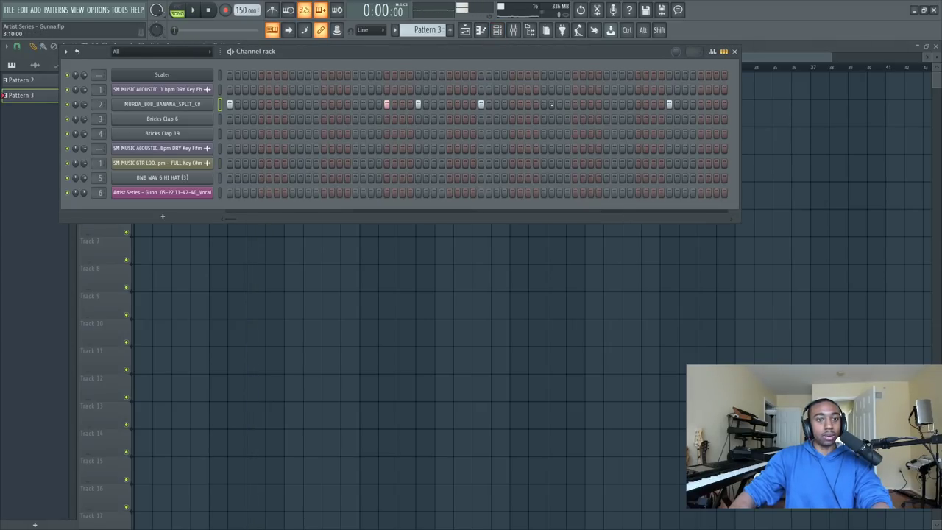
key("space")
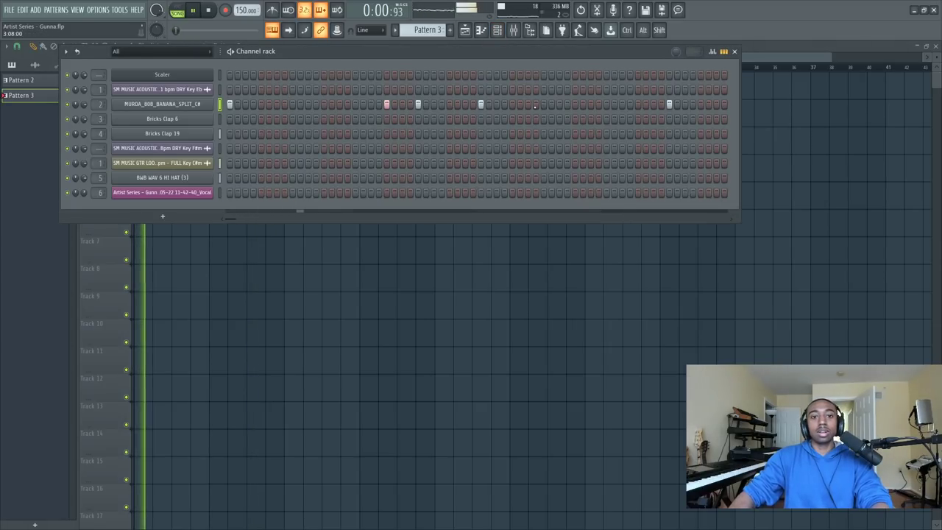
left_click(529, 104)
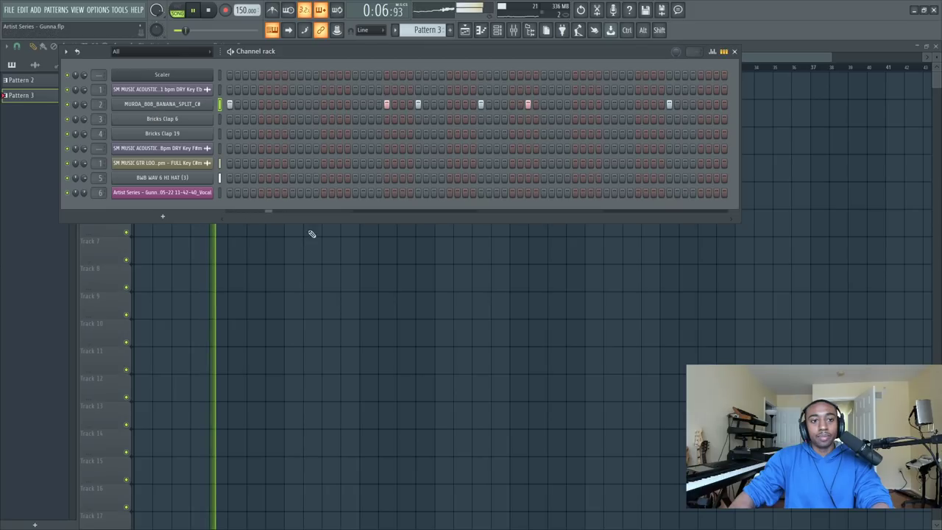
Examine the UAD SSL E Channel Strip settings on the Vocal mixer track, then close the plugin.
key("F6")
left_click(515, 31)
key("space")
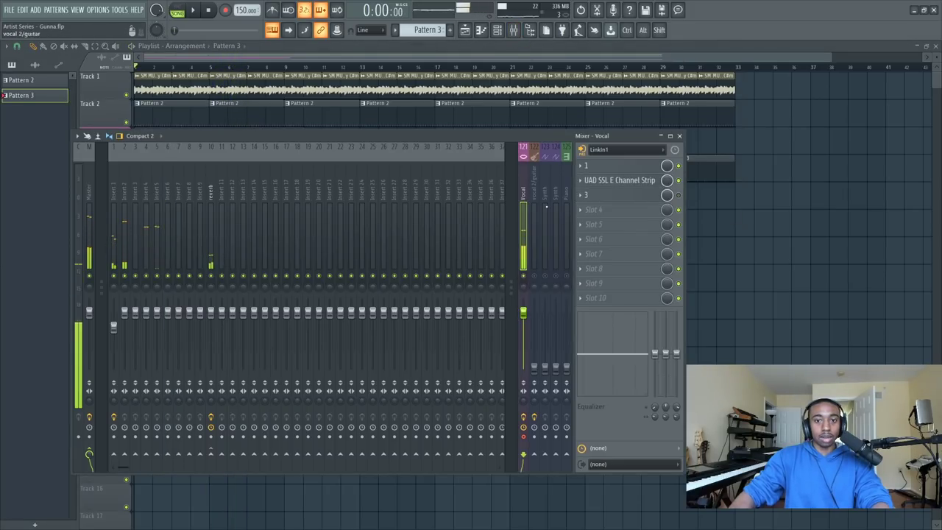
left_click(644, 183)
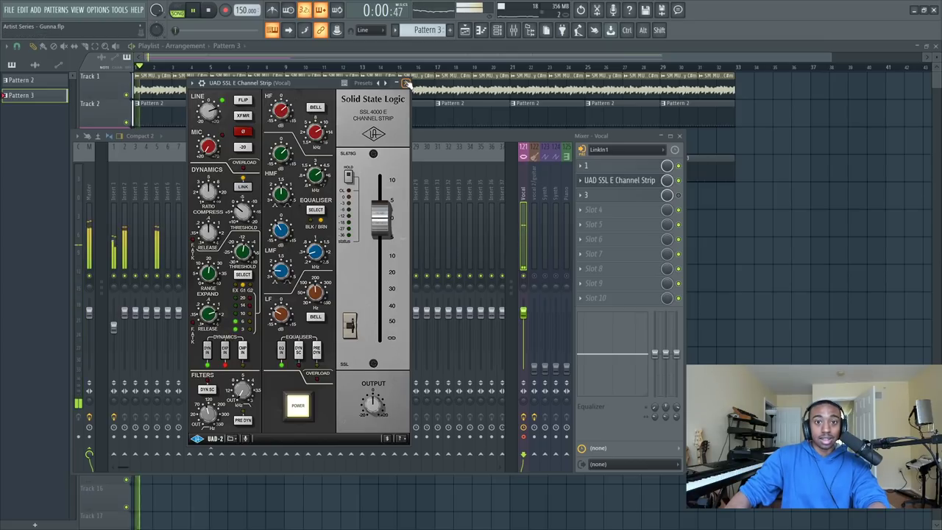
left_click(407, 83)
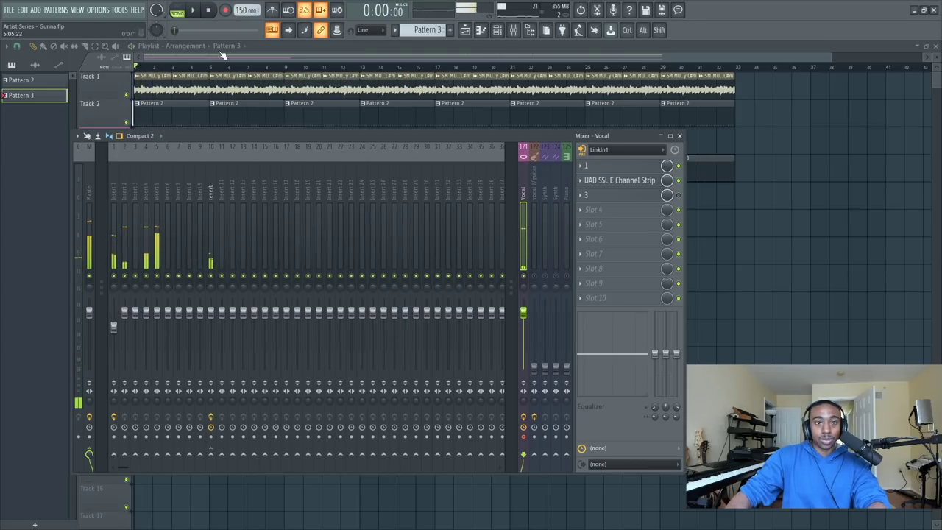
Enable recording of audio into the playlist as an audio clip and record a short vocal test take.
left_click(209, 10)
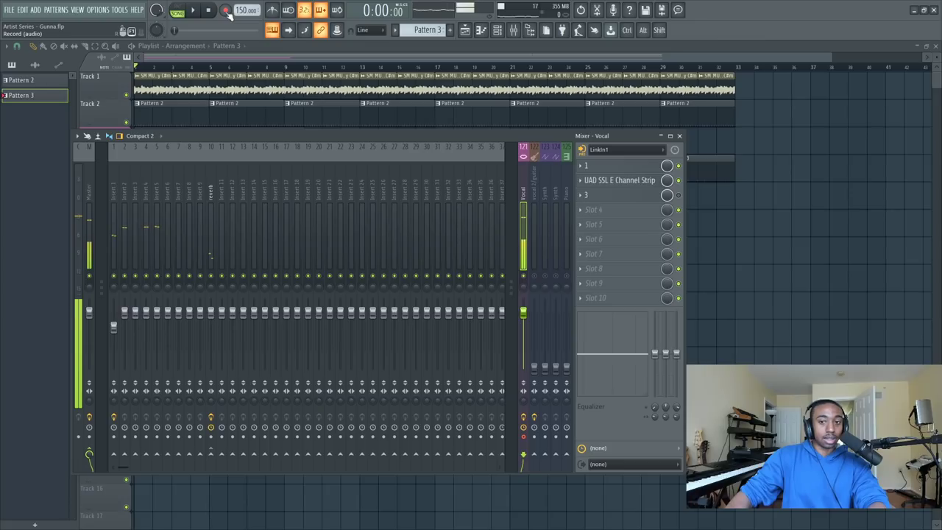
left_click(225, 11)
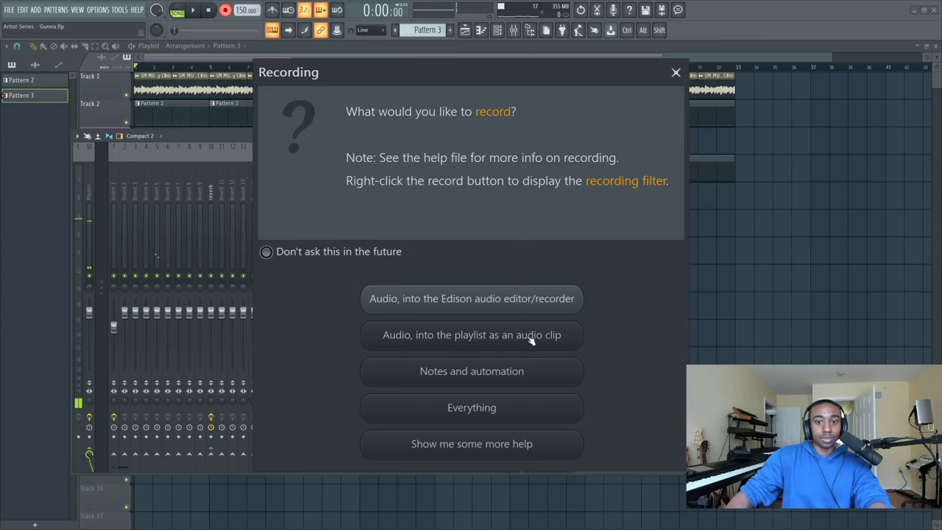
left_click(675, 72)
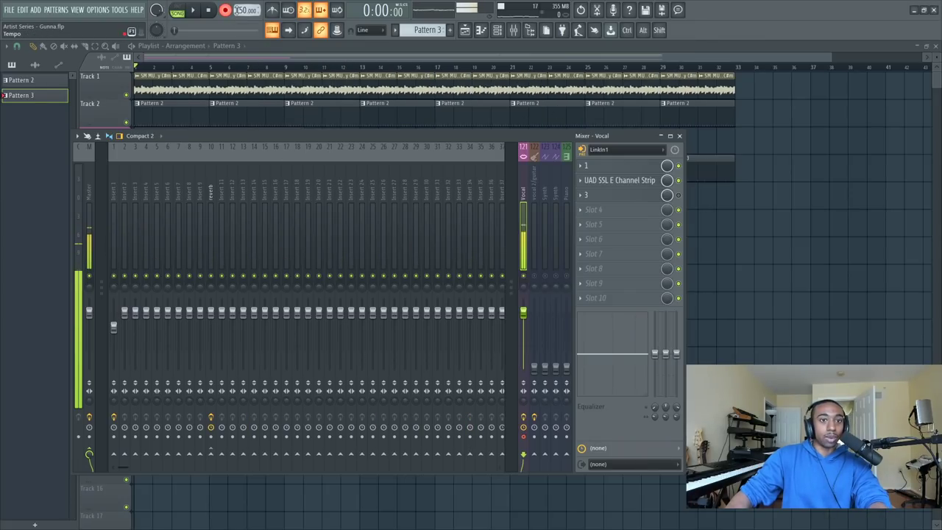
left_click(228, 11)
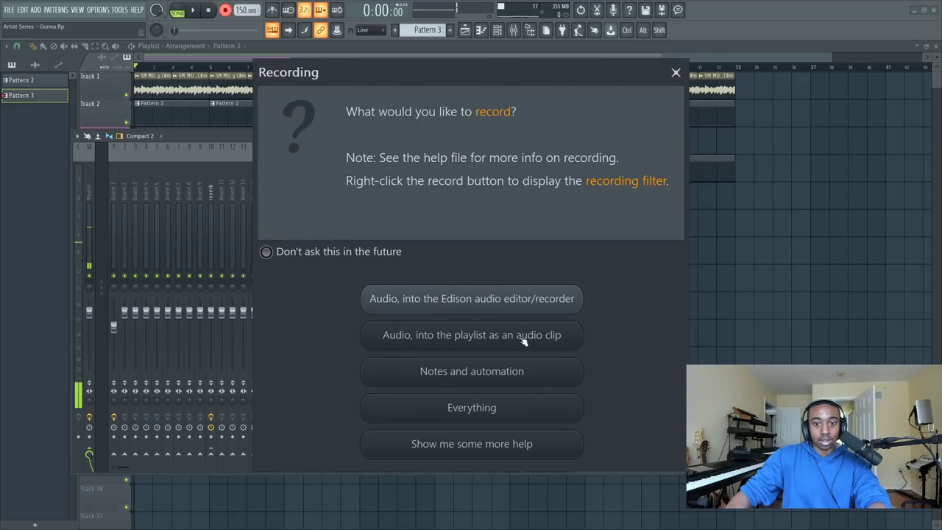
left_click(472, 335)
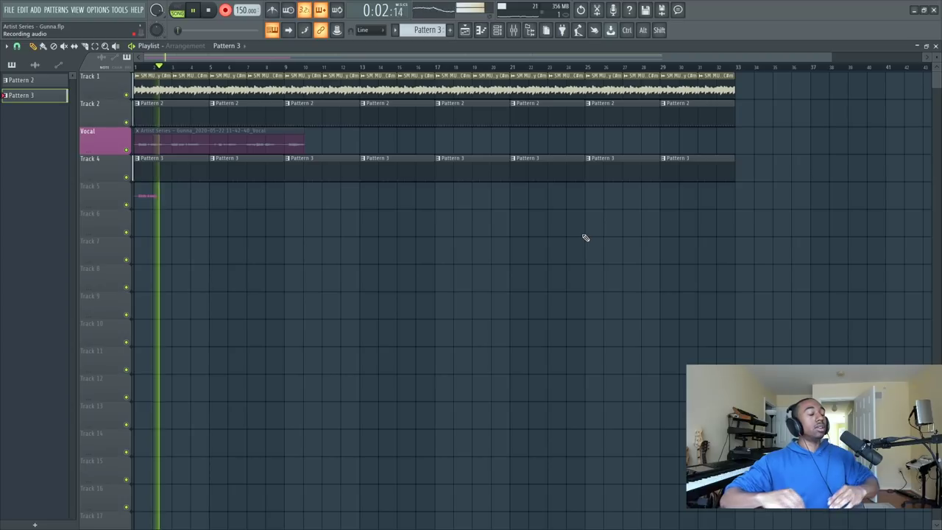
key("space")
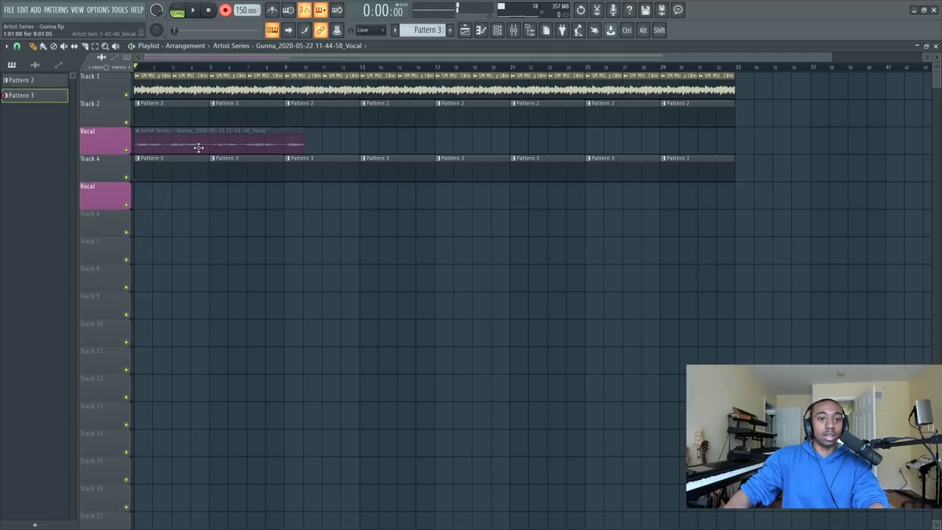
Match the Vocal track's Auto-Tune to the guitar loop by setting its scale to Minor and its key to C#.
left_click(515, 31)
left_click(495, 31)
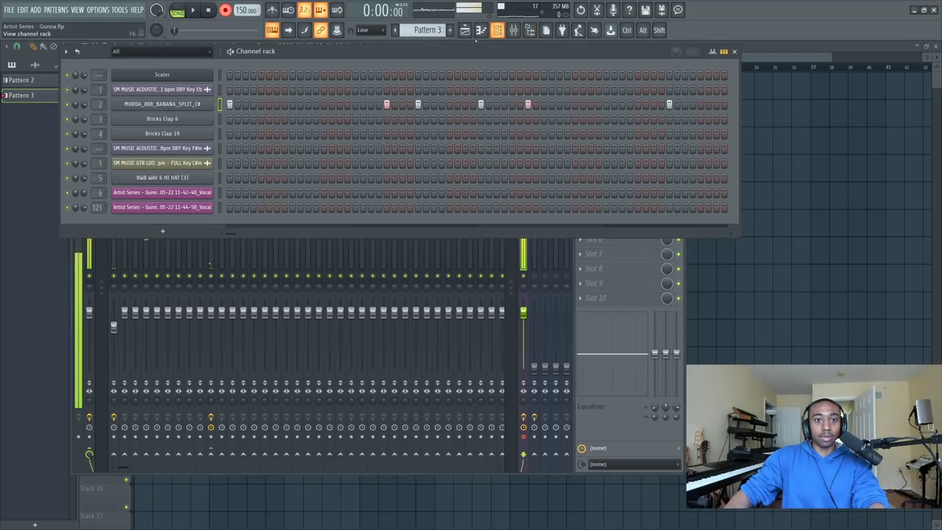
left_click(293, 86)
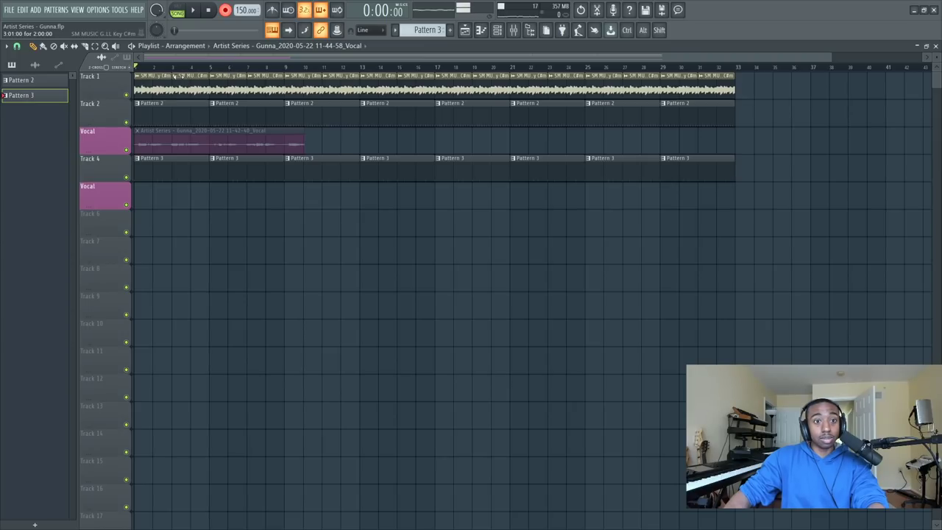
left_click(496, 30)
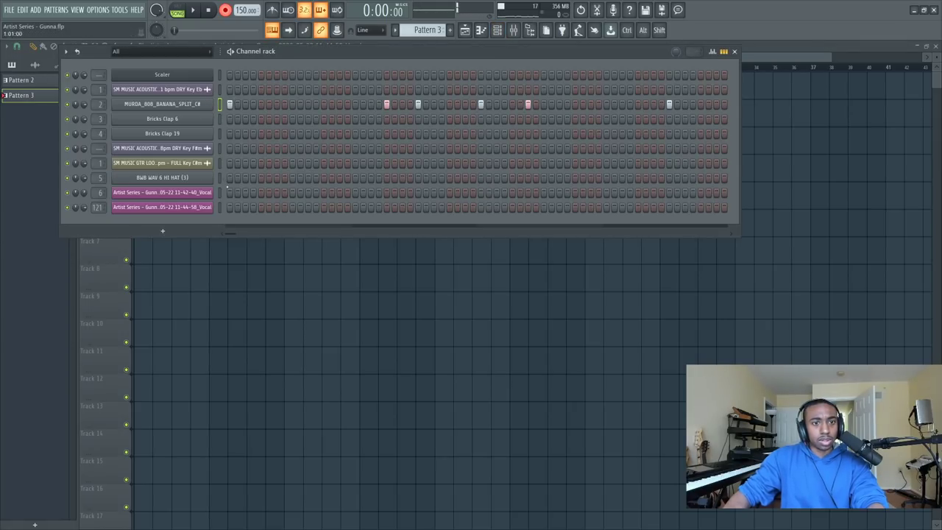
left_click(258, 315)
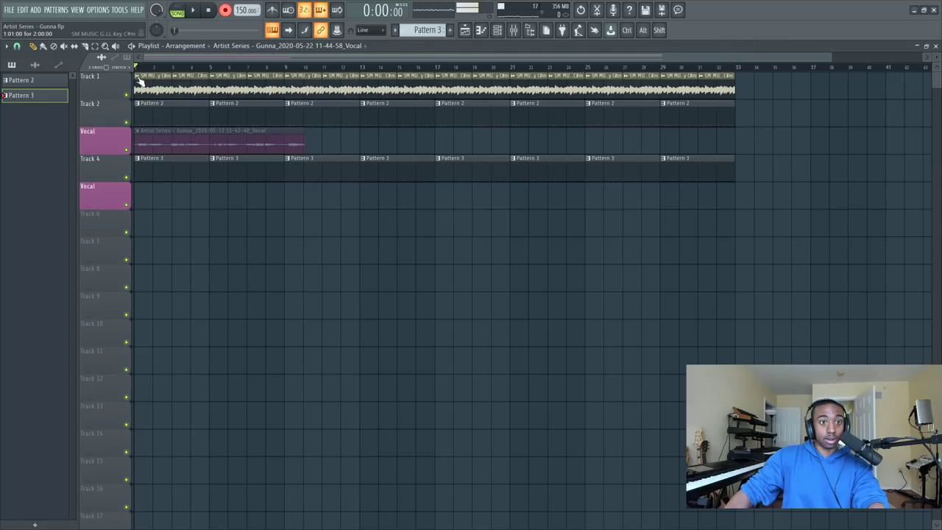
left_click(514, 31)
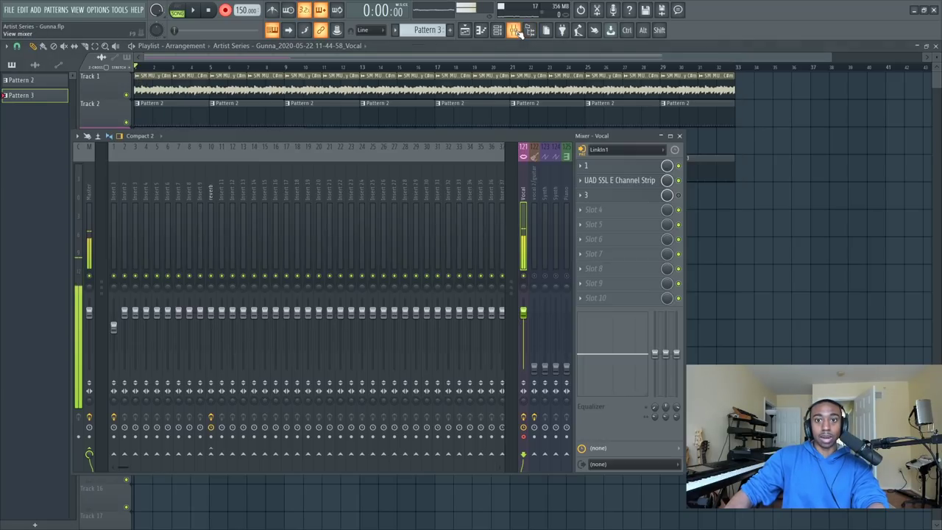
left_click(611, 195)
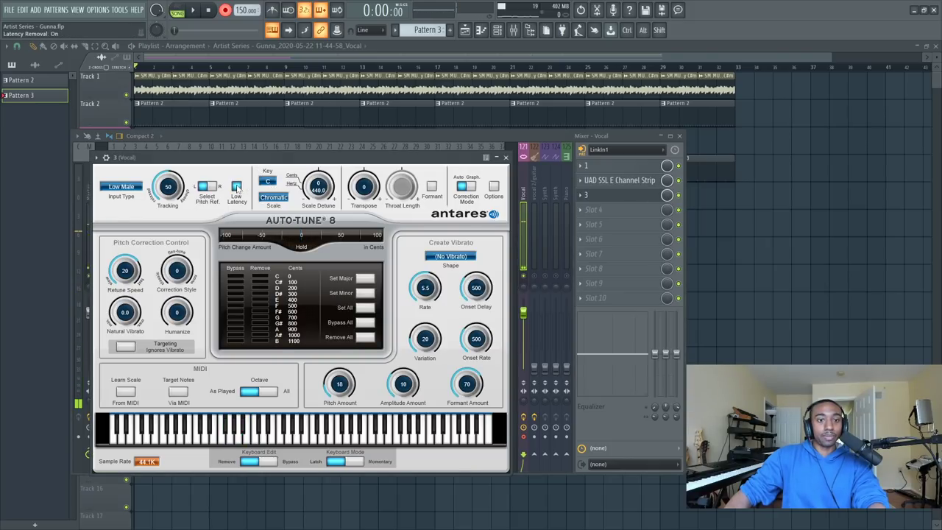
left_click(276, 197)
left_click(285, 211)
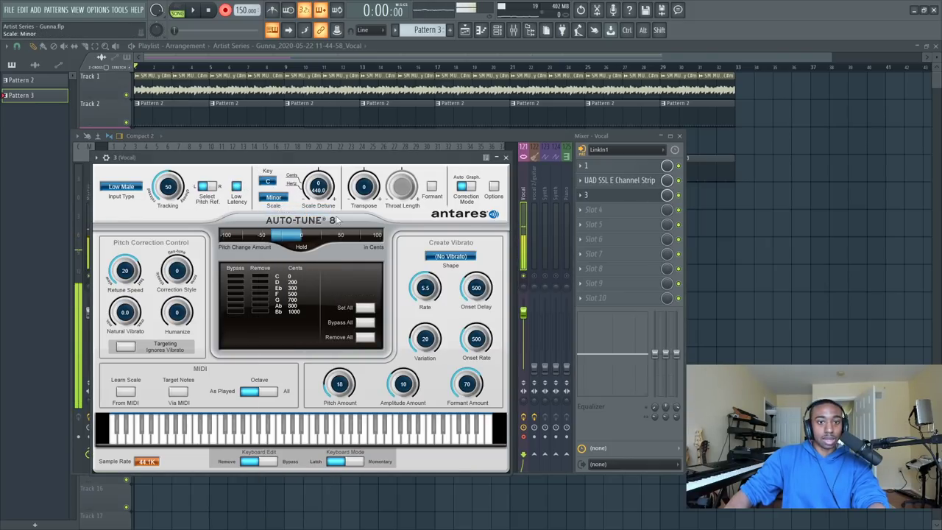
left_click(267, 183)
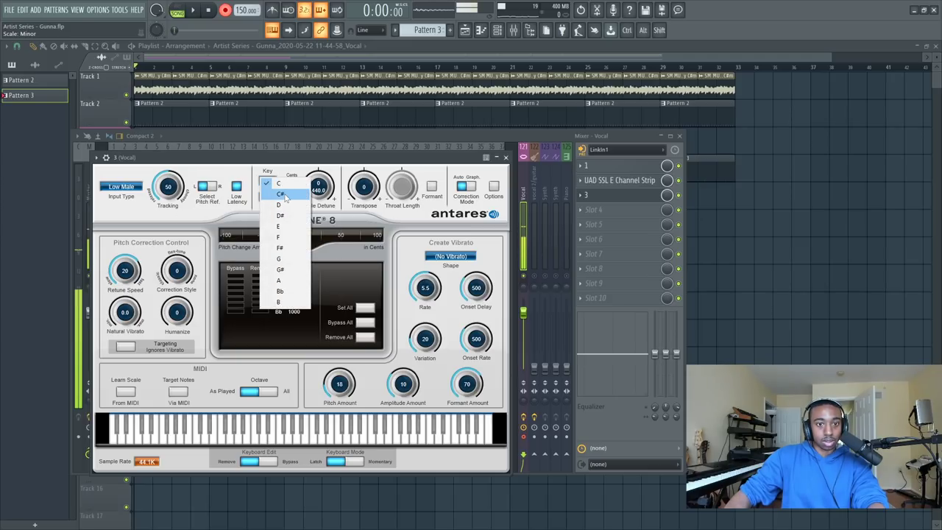
left_click(283, 194)
Set Auto-Tune's retune speed to 4 and correction style to 18, then close the plugin.
left_click_drag(140, 274, 145, 280)
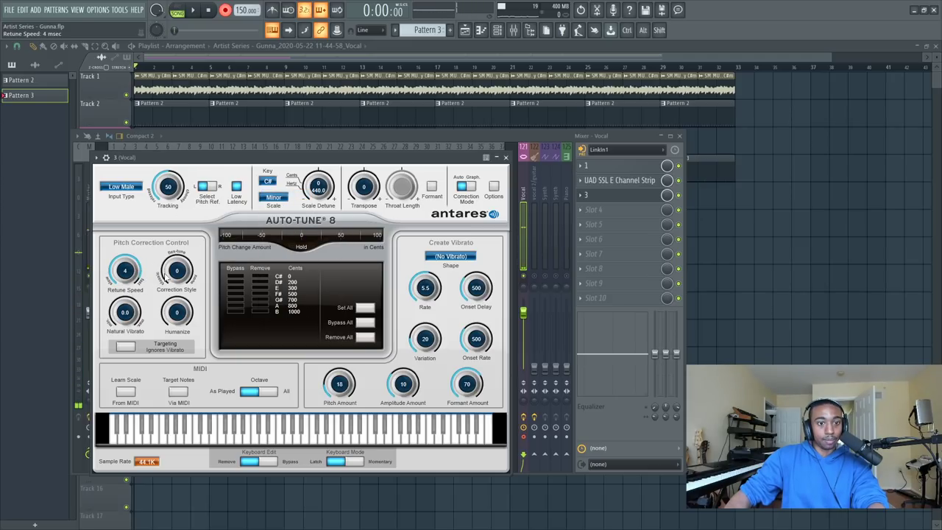
scroll(166, 273, "up", 4)
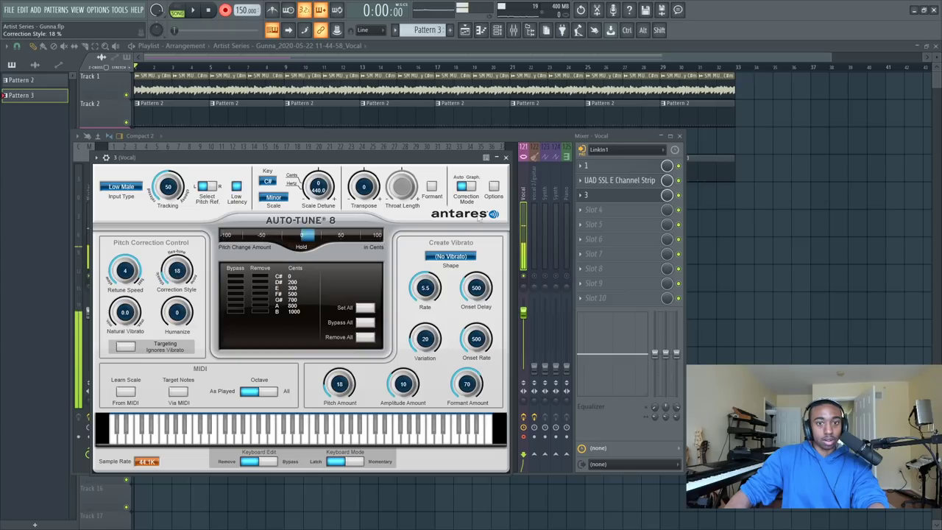
left_click(506, 157)
Record a vocal take across the 32-bar arrangement and slice its end at bar 33.
key("space")
right_click(766, 227)
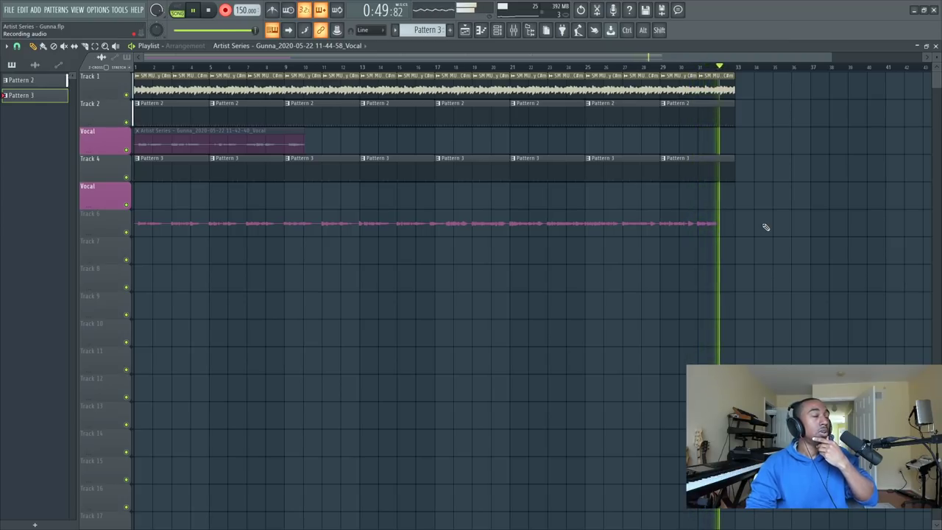
key("space")
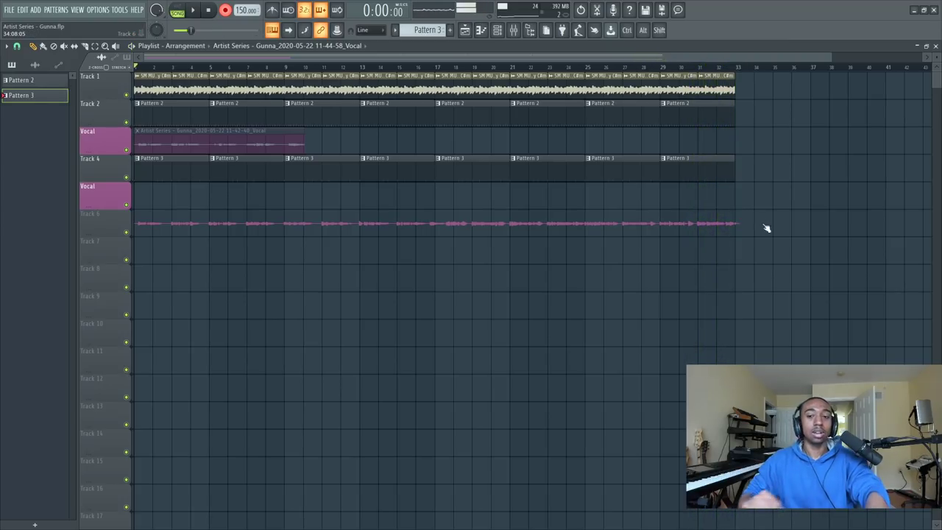
left_click(500, 33)
left_click(202, 325)
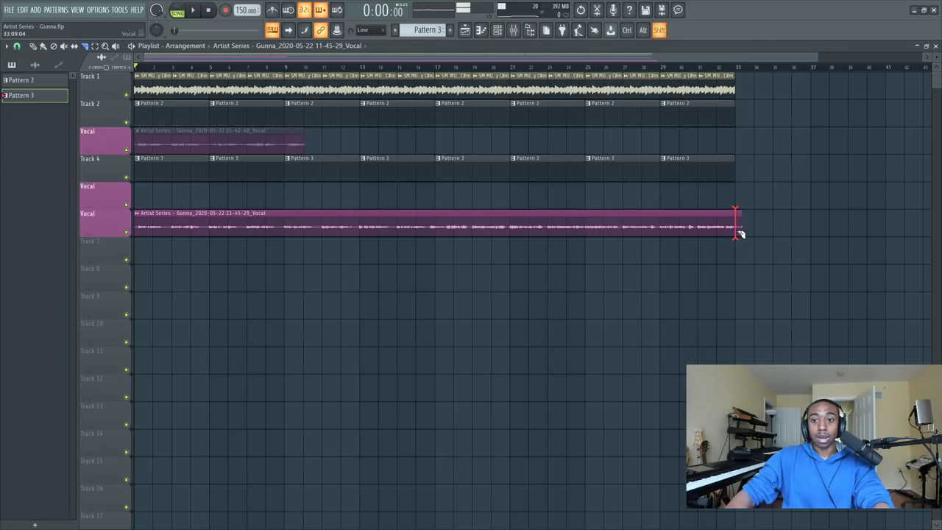
Route the newest vocal recording's channel to mixer insert 7.
left_click(506, 32)
key("space")
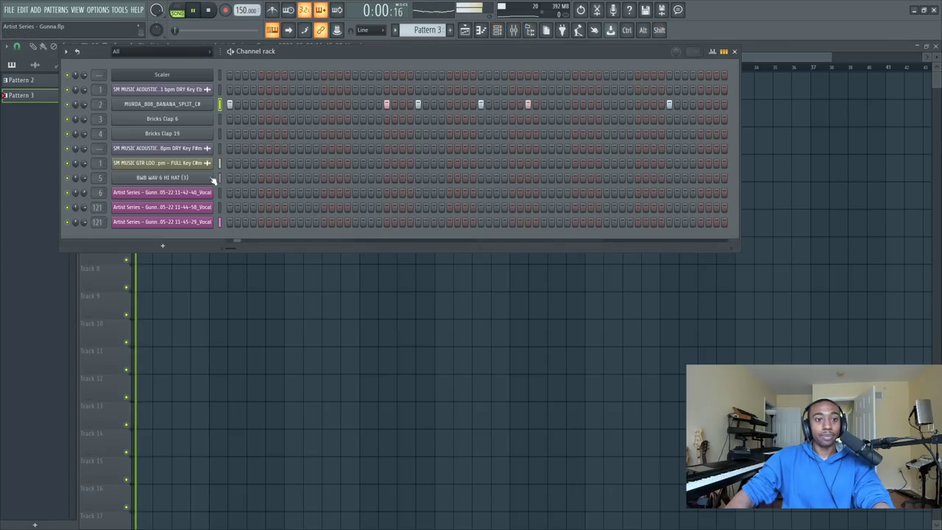
key("space")
double_click(98, 222)
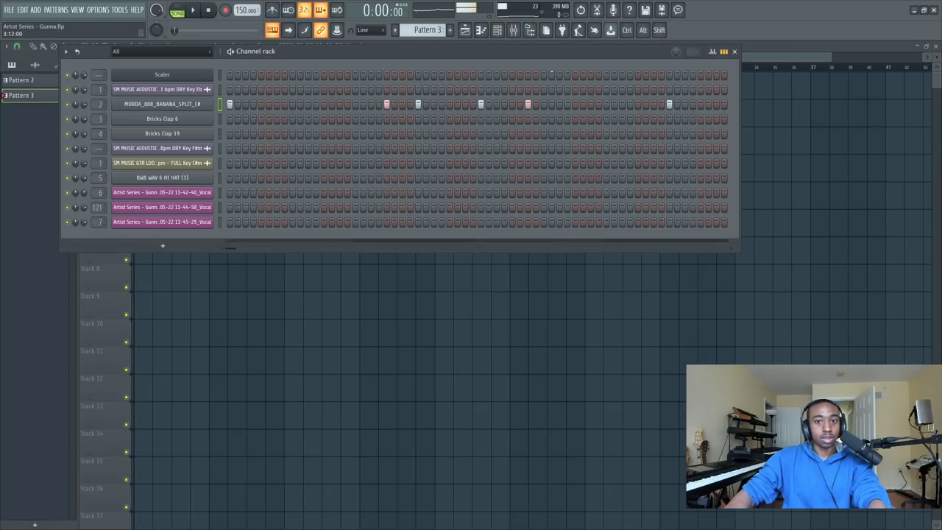
Load the RNB MALE VOCAL mixer track state onto mixer insert 7.
left_click(515, 29)
key("space")
right_click(178, 192)
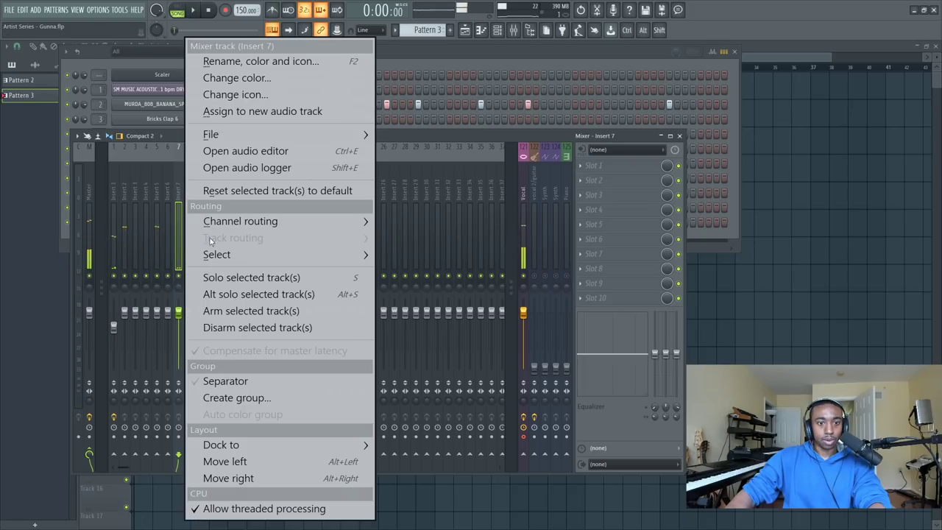
mouse_move(221, 135)
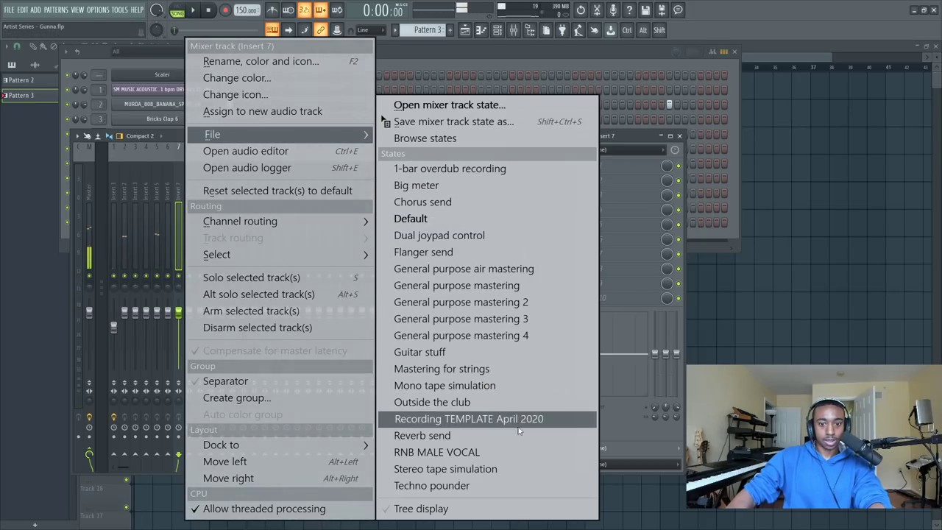
left_click(523, 452)
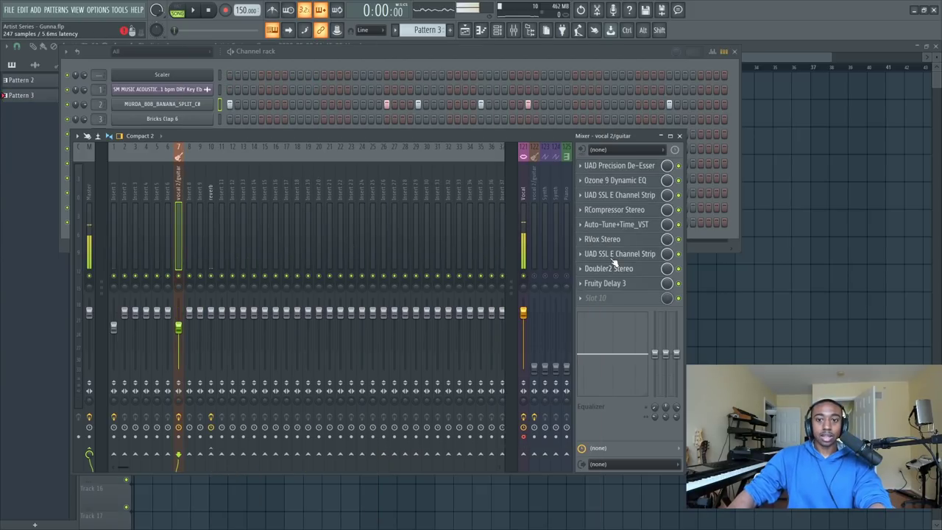
Set the key to Db and the scale to Minor in insert 7's Auto-Tune+Time_VST, and move its window lower.
left_click(637, 228)
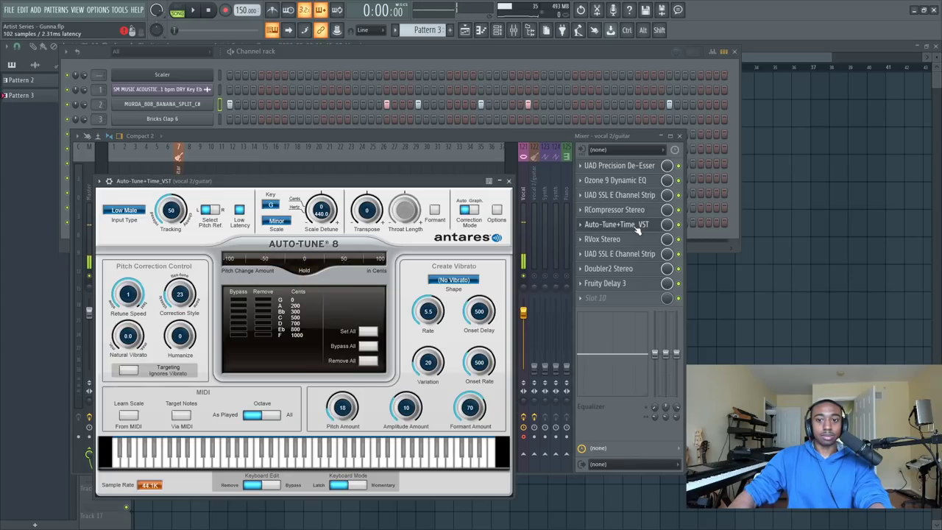
left_click(269, 206)
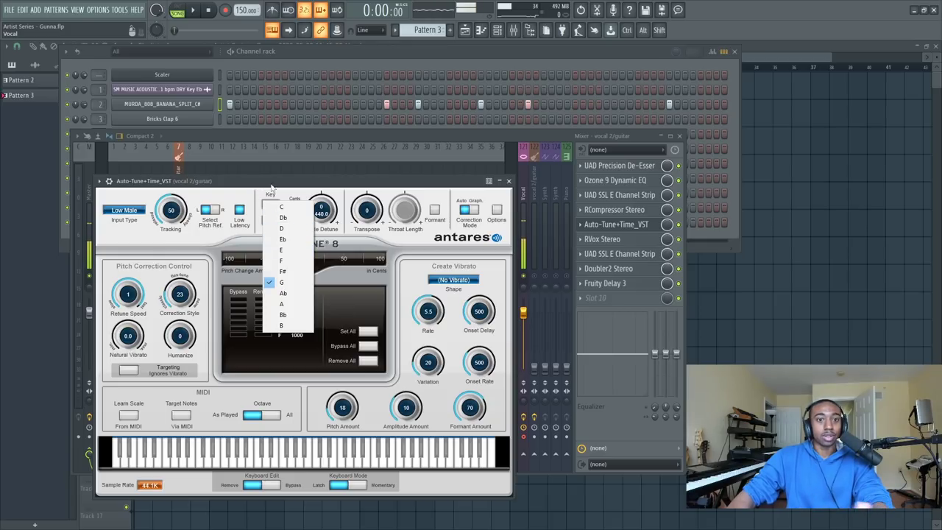
left_click(298, 217)
left_click(276, 220)
left_click(287, 231)
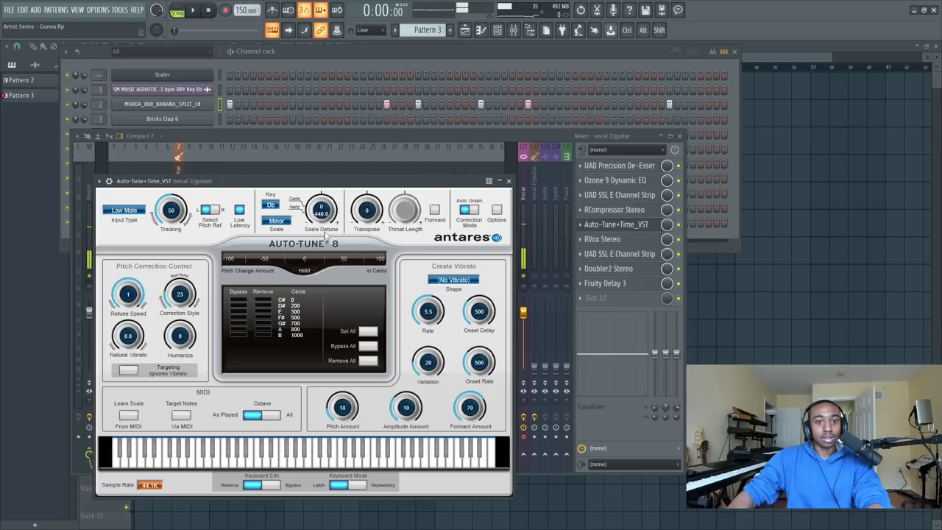
left_click_drag(328, 180, 322, 255)
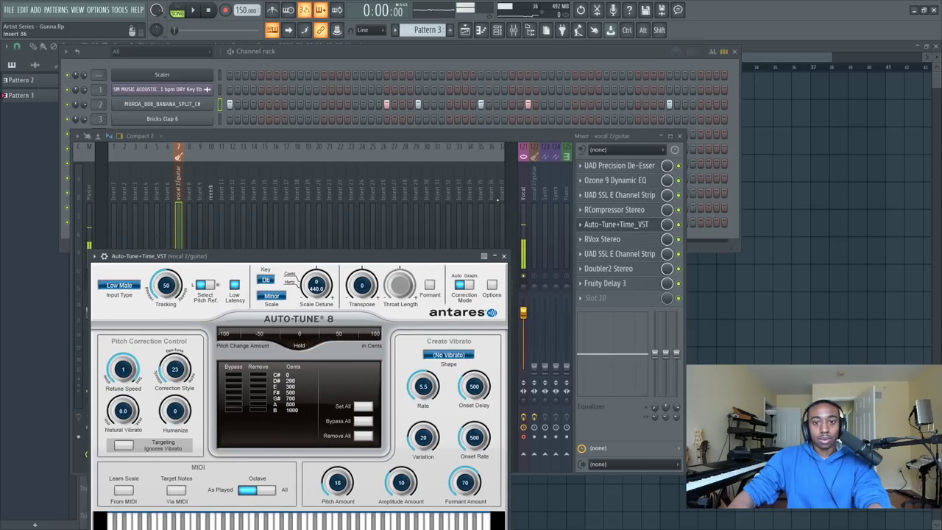
Check the Auto-Tune settings on the Vocal track and on insert 7 while playing the song, closing both plugin windows.
left_click(524, 194)
left_click(626, 196)
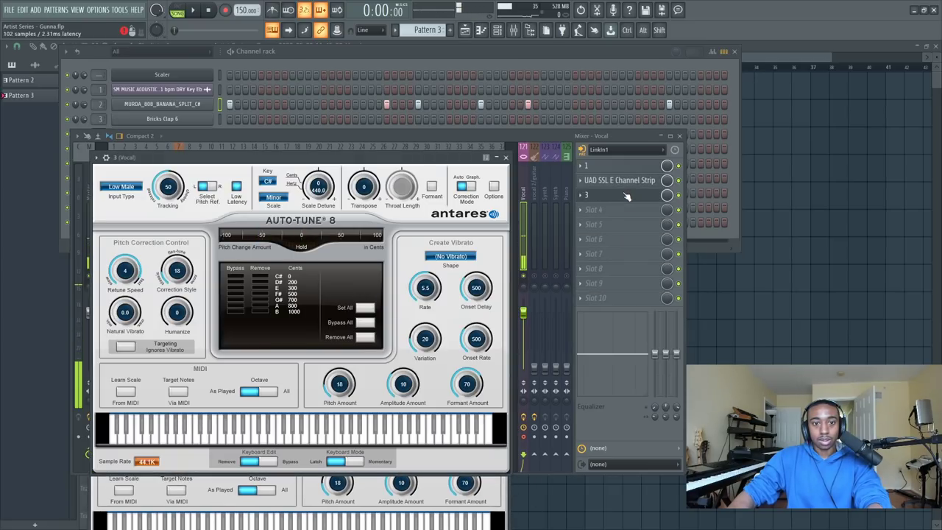
left_click(505, 158)
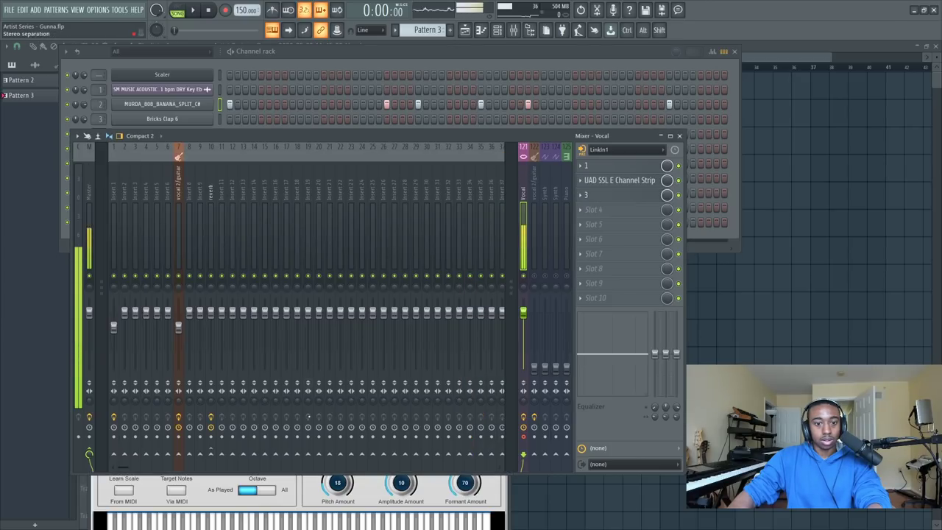
left_click(297, 500)
left_click_drag(255, 256, 264, 144)
key("space")
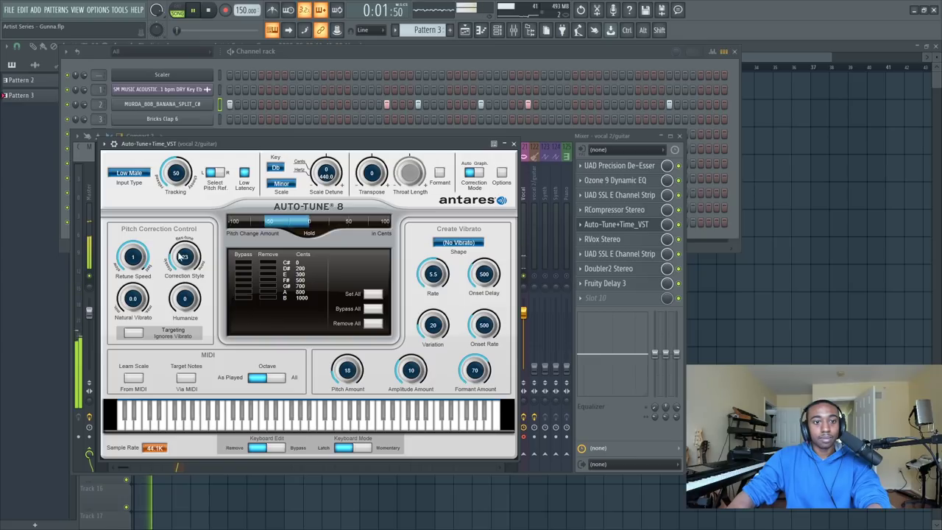
left_click(514, 144)
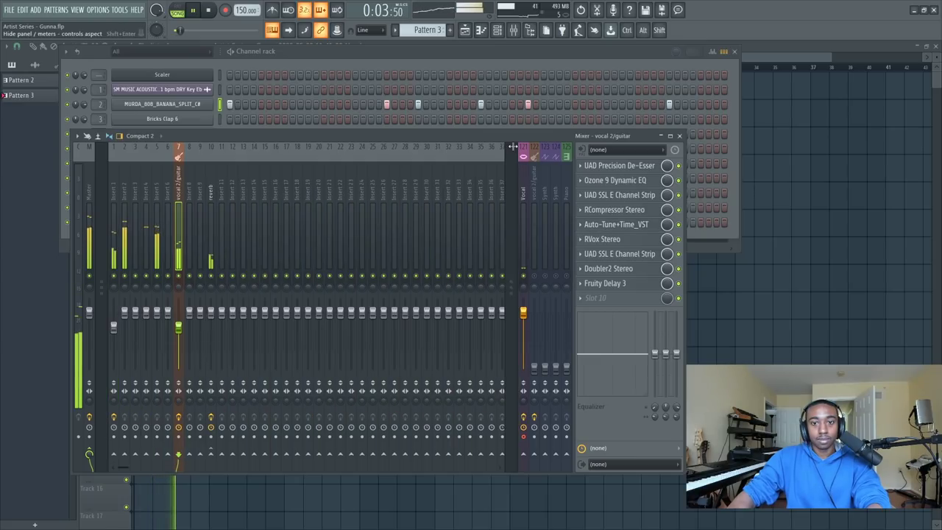
Raise insert 7's fader slightly, pull the Vocal input track's fader all the way down, and play the song.
left_click_drag(186, 332, 185, 327)
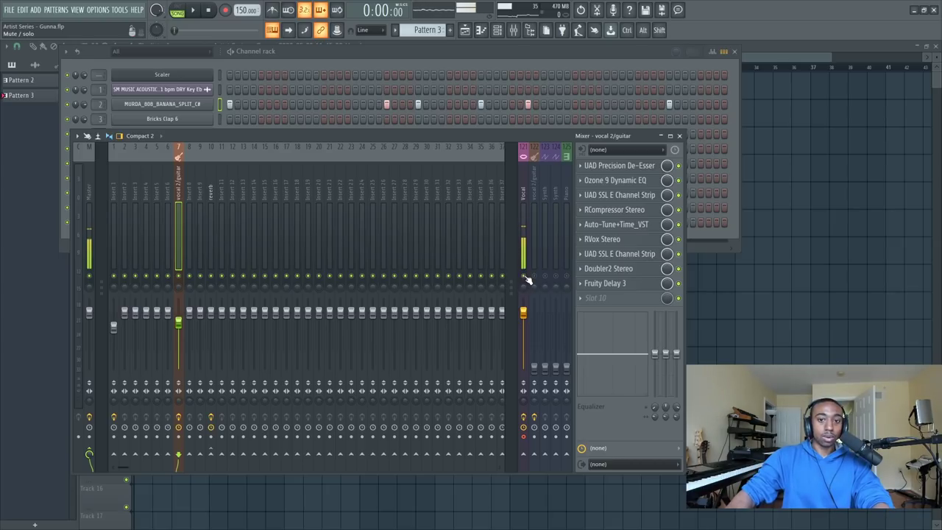
left_click(525, 321)
key("space")
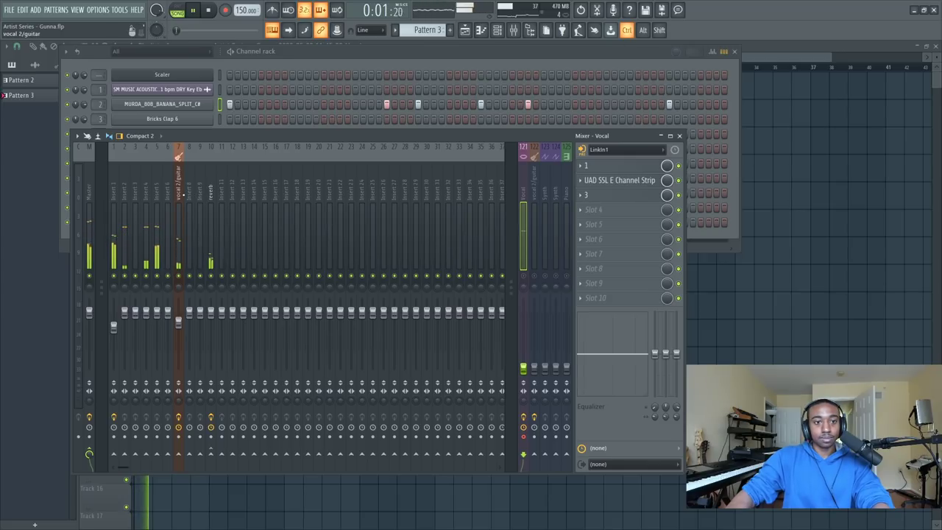
Lower the faders of inserts 1 to 6, 8 and 9 together, bringing insert 5 to 62% (-9.4 dB).
left_click(180, 195)
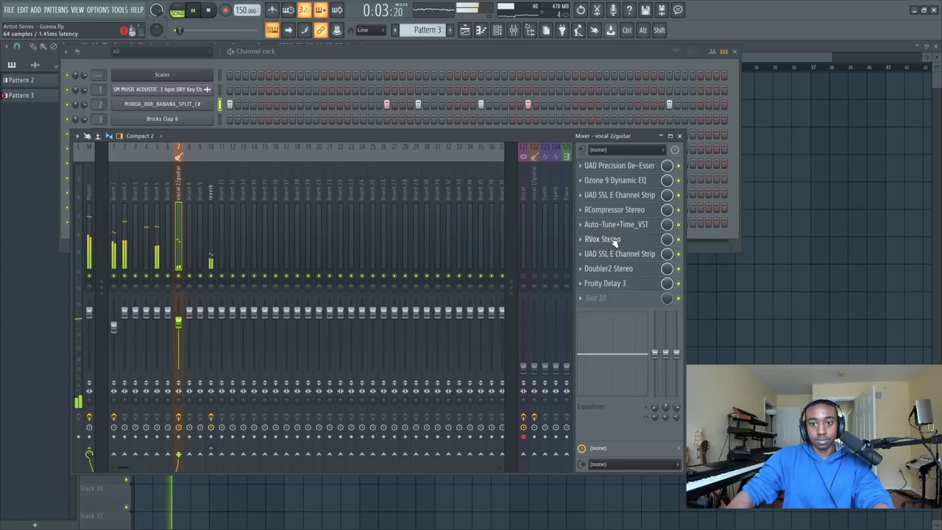
left_click_drag(202, 194, 106, 197)
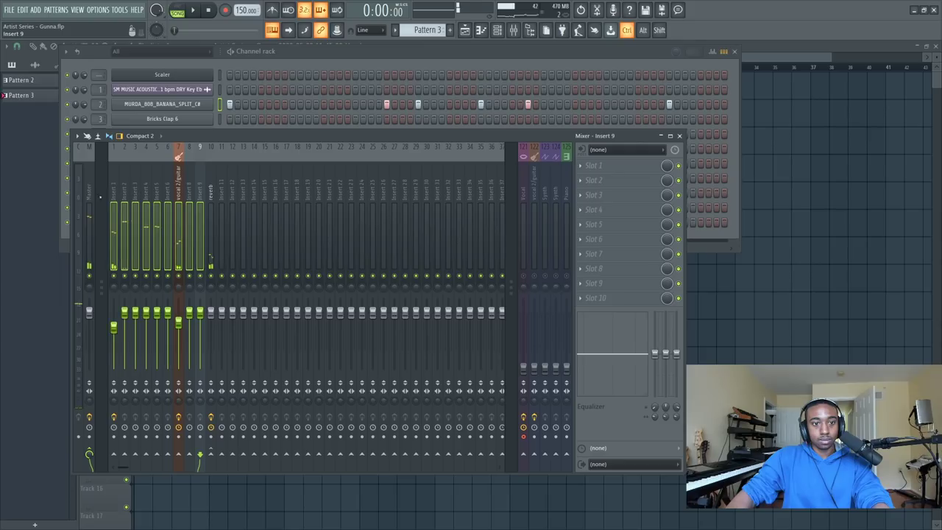
key("space")
left_click_drag(157, 313, 158, 334)
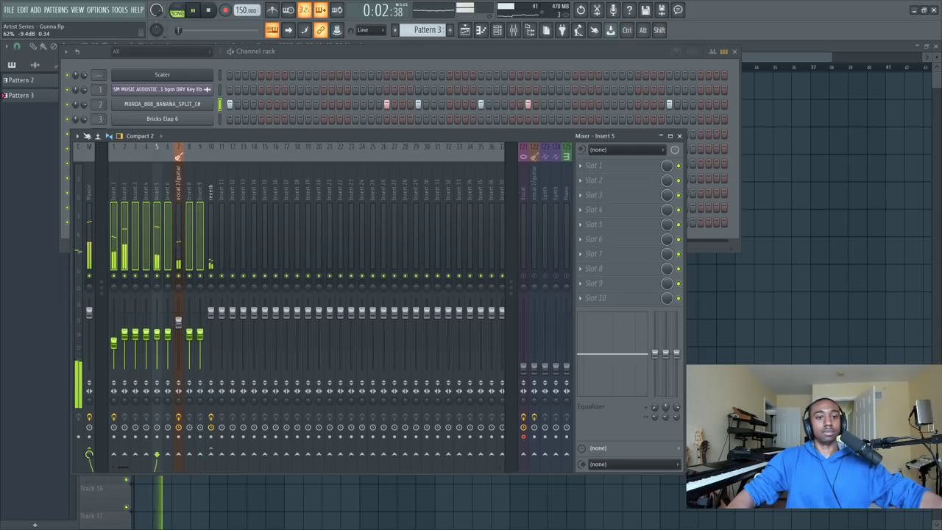
Rebalance the beat during playback by raising insert 2's fader slightly and lowering insert 1's fader a little further.
left_click(114, 259)
left_click(123, 249)
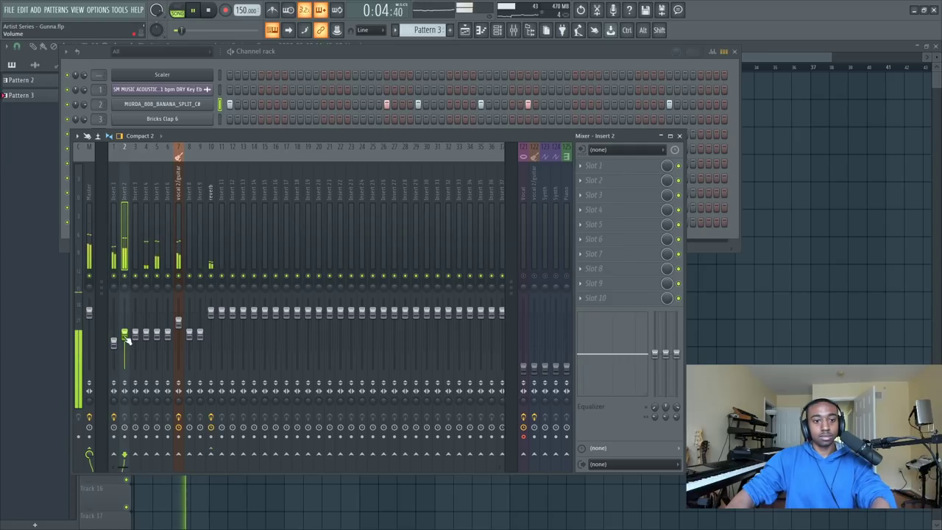
left_click_drag(114, 342, 114, 344)
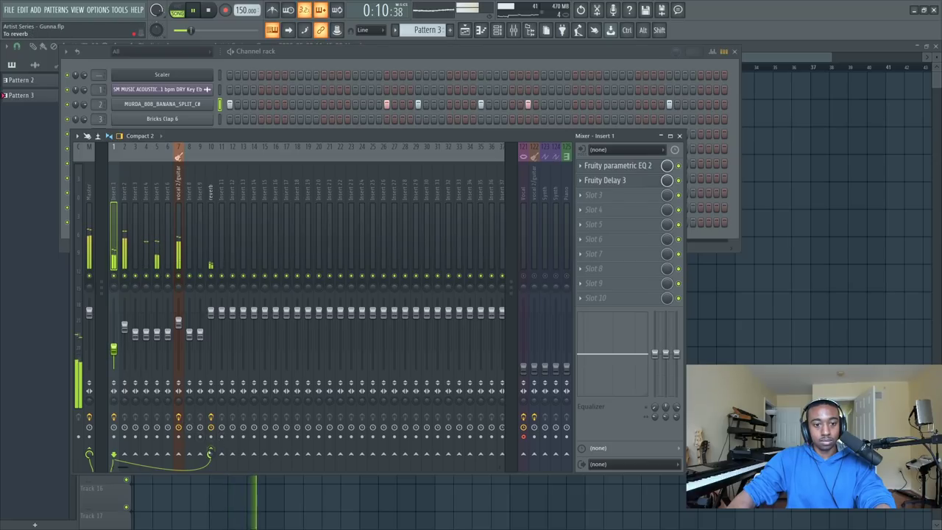
Send insert 7 to the reverb track and create an automation clip for that send level.
left_click(178, 260)
left_click(213, 454)
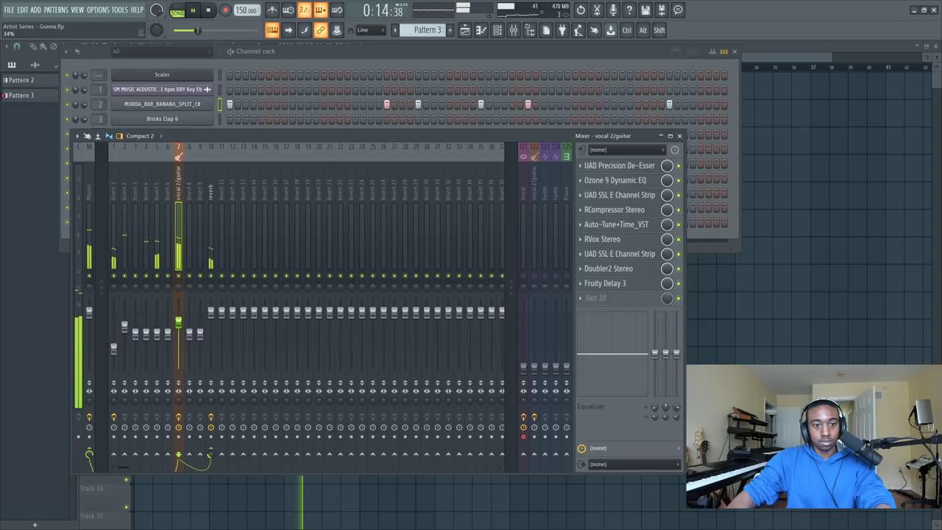
key("space")
right_click(220, 456)
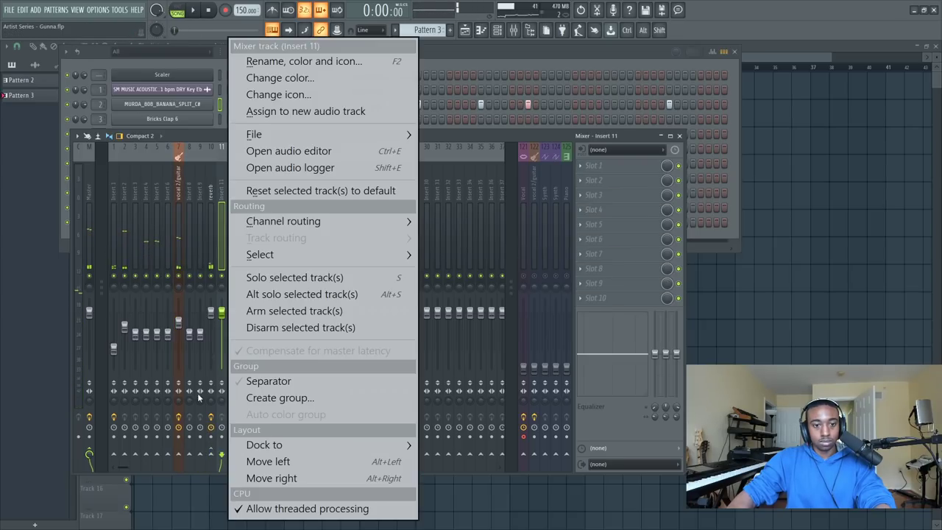
left_click(179, 216)
right_click(213, 453)
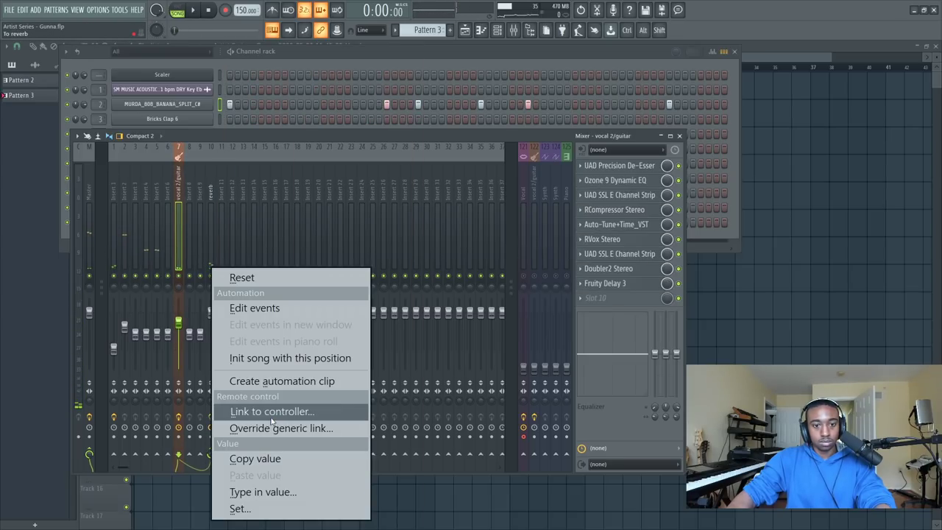
left_click(272, 381)
Copy the reverb send clip's starting value, then add automation points at bars 8 and 9, rising to about 63% at bar 9.
left_click(287, 69)
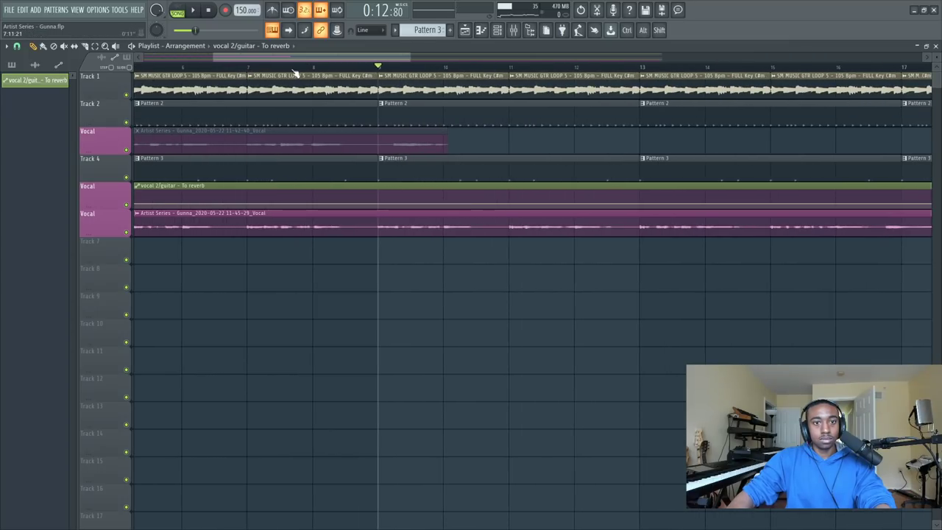
scroll(293, 74, "down", 1)
left_click_drag(182, 57, 158, 57)
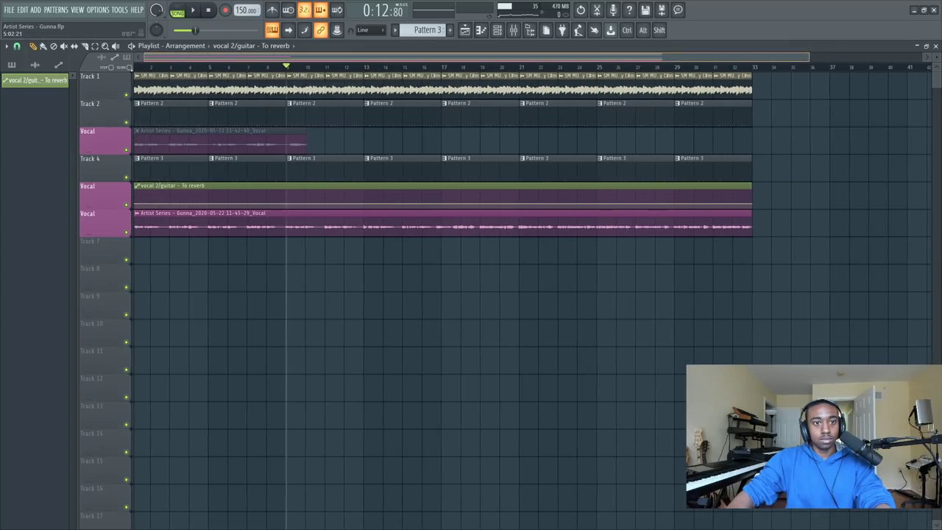
right_click(138, 205)
key("c")
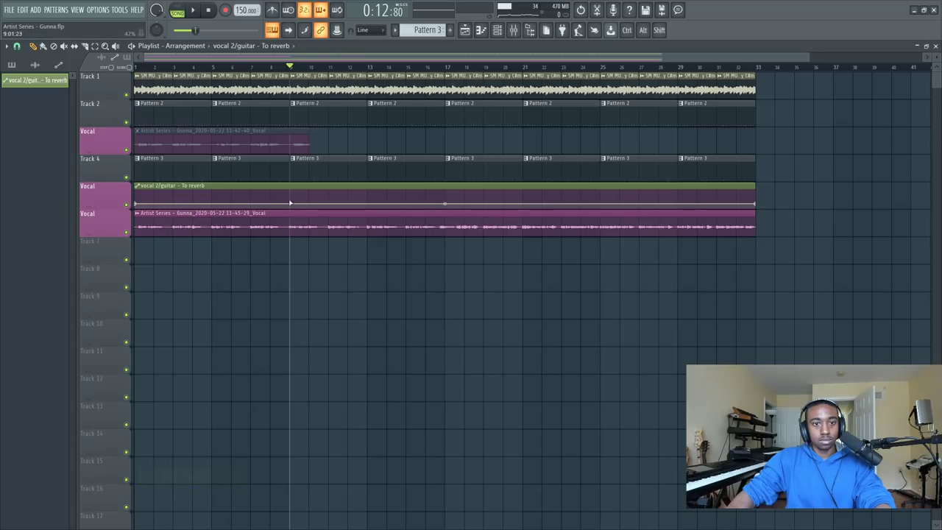
right_click(271, 203)
right_click(290, 197)
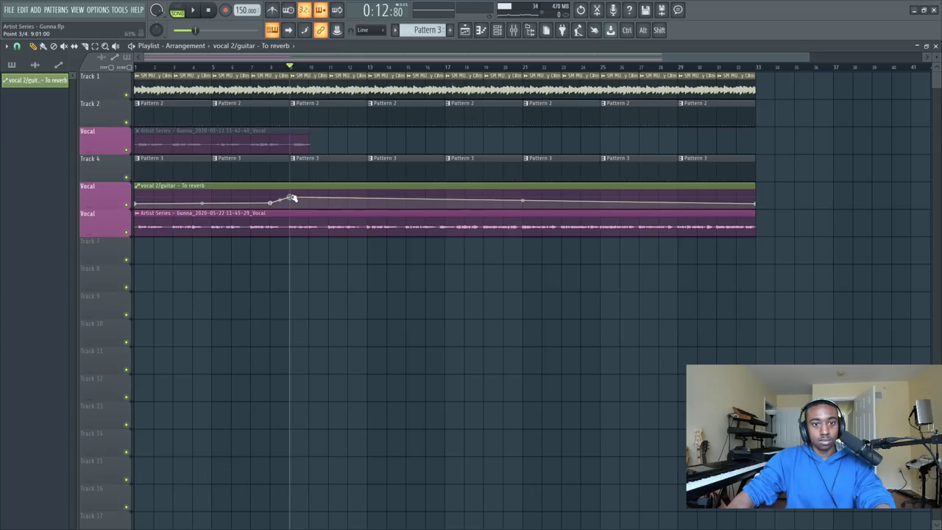
Add a second automation point at bar 9 that drops the reverb send straight down after the peak.
right_click(289, 205)
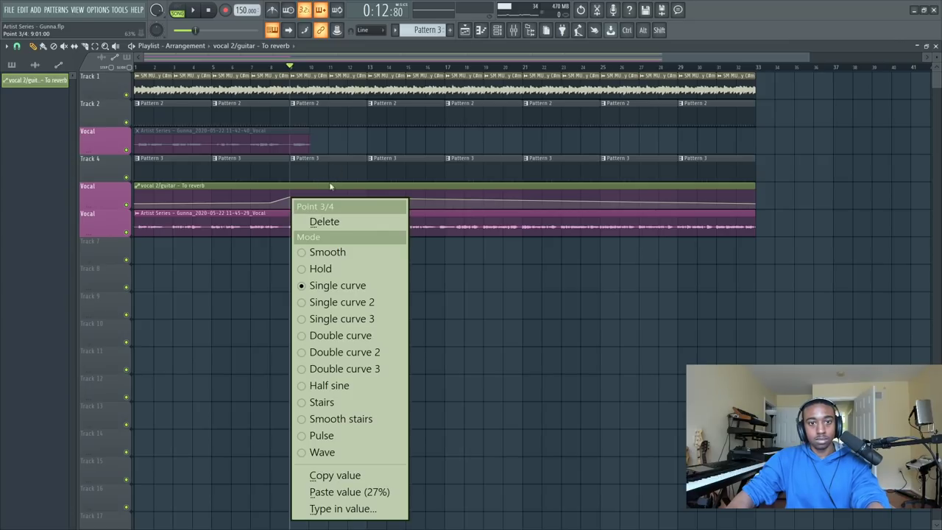
left_click(271, 219)
scroll(298, 68, "up", 5)
right_click(292, 204)
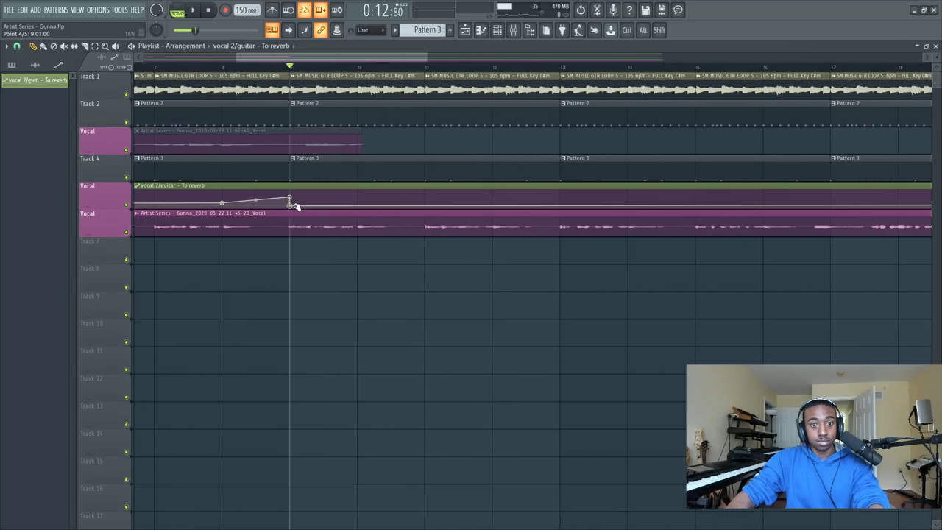
Paste the copied 27% value into the reverb automation's low points at bars 9 and 8, and play the passage from bar 8.
right_click(291, 206)
left_click(349, 492)
right_click(224, 202)
left_click(282, 493)
left_click(196, 69)
key("space")
scroll(196, 71, "down", 4)
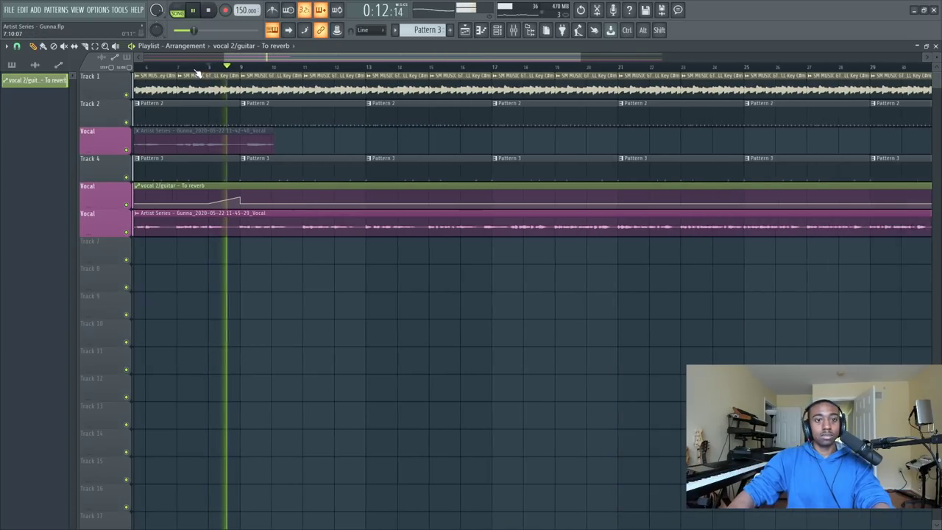
scroll(197, 73, "down", 2)
key("space")
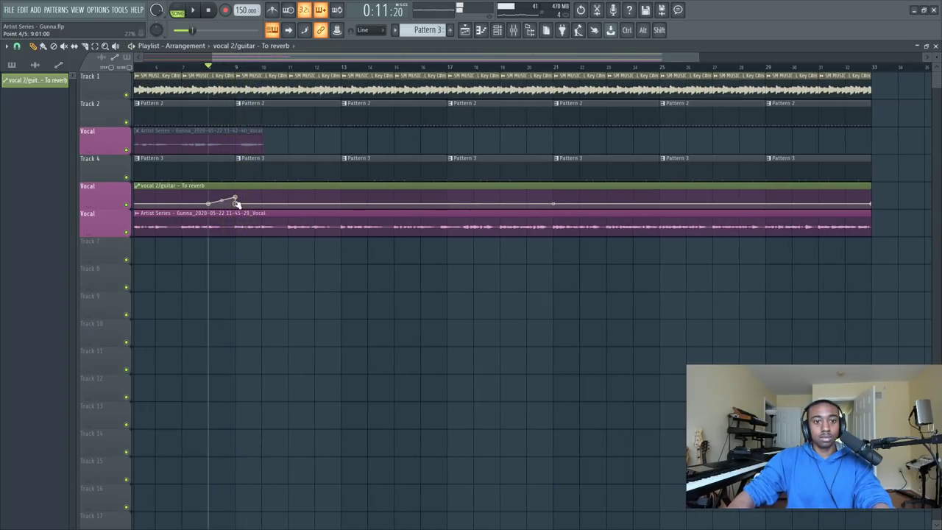
Raise the low reverb automation point at bar 9 to the peak and place a low point at bar 10 for a gradual fall.
left_click_drag(239, 204, 237, 197)
right_click(266, 205)
right_click(265, 204)
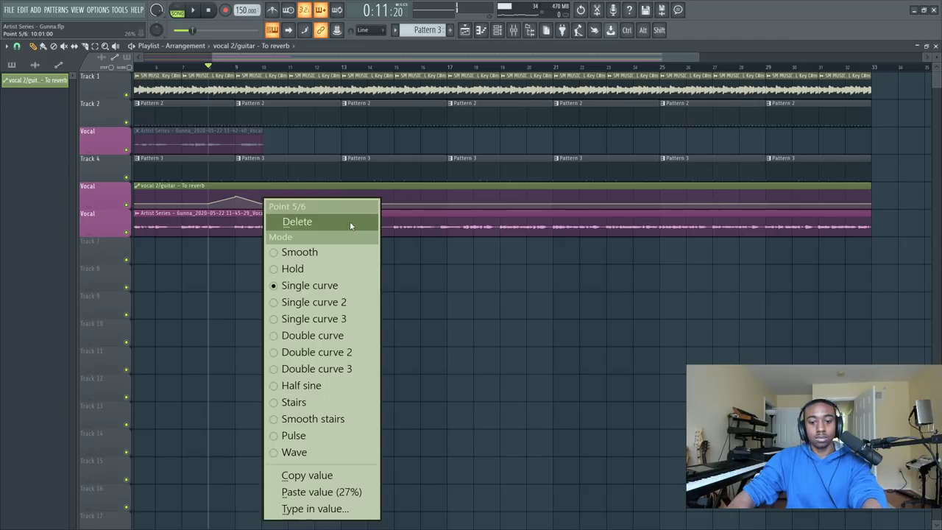
left_click(350, 222)
key("space")
key("space")
right_click(264, 204)
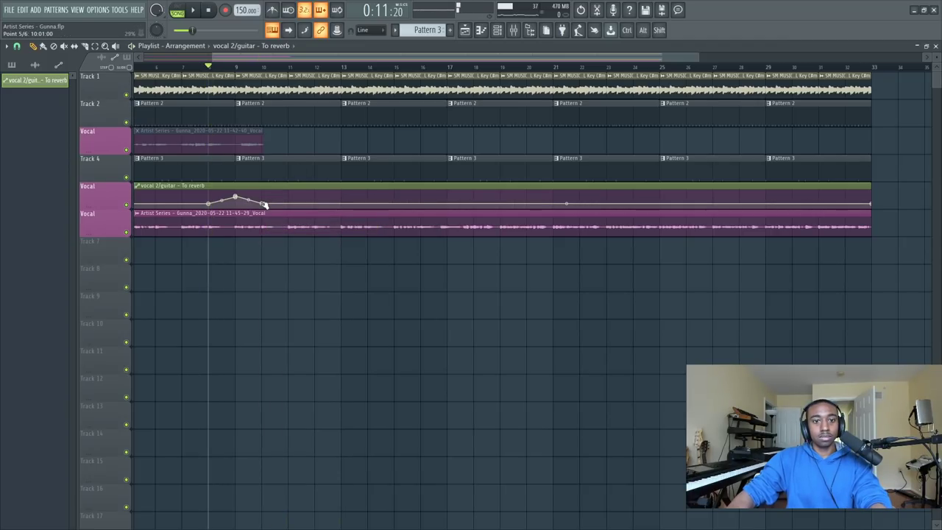
Curve the falling reverb automation segment between bars 9 and 10, and listen to it again from bar 8.
key("space")
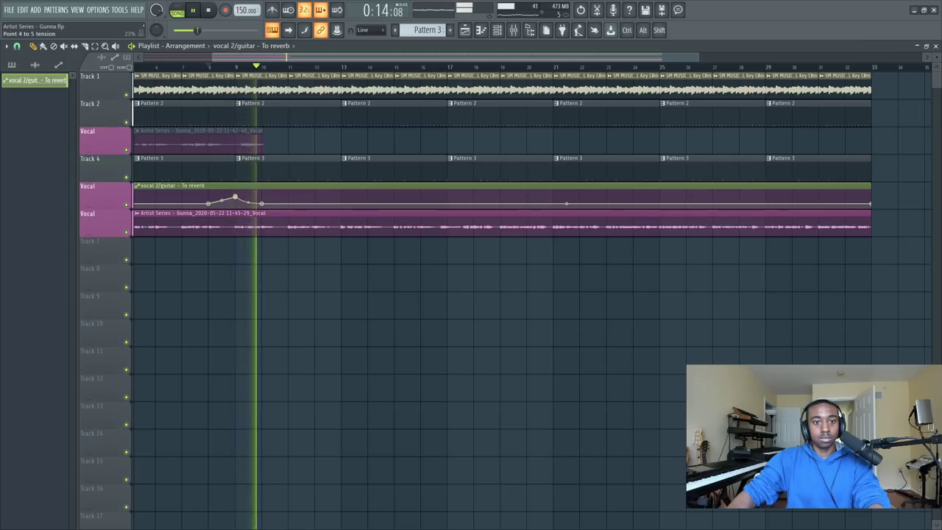
key("space")
key("space")
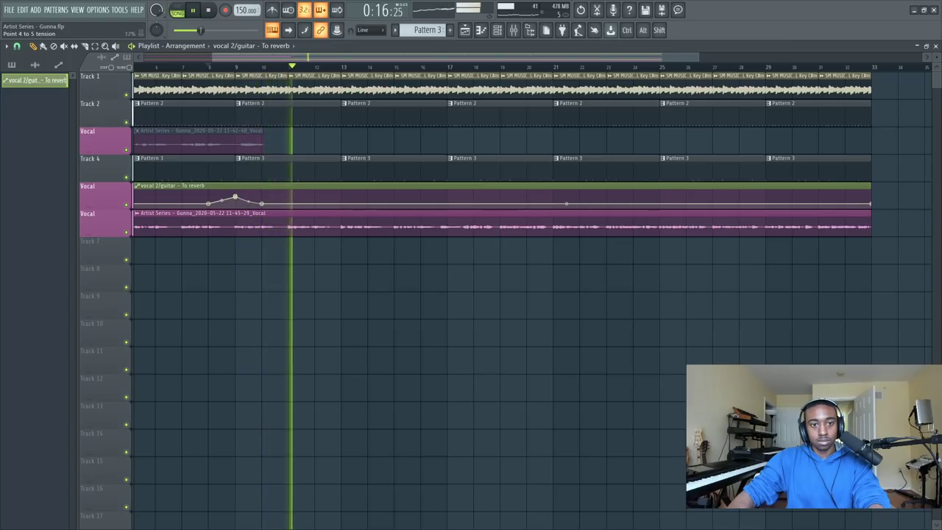
left_click(207, 66)
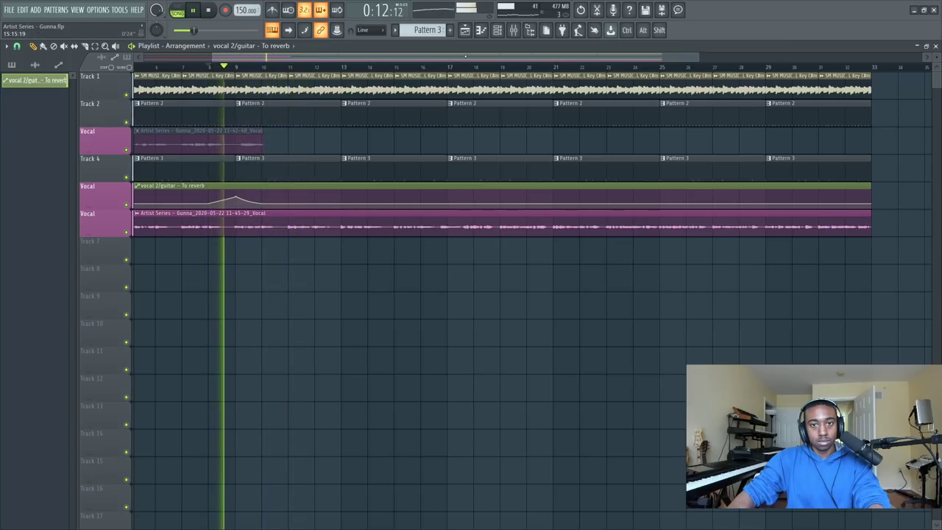
In the vocal 2/guitar track's RCompressor, set the attack to 43.3 ms and adjust the ratio during playback.
left_click(513, 30)
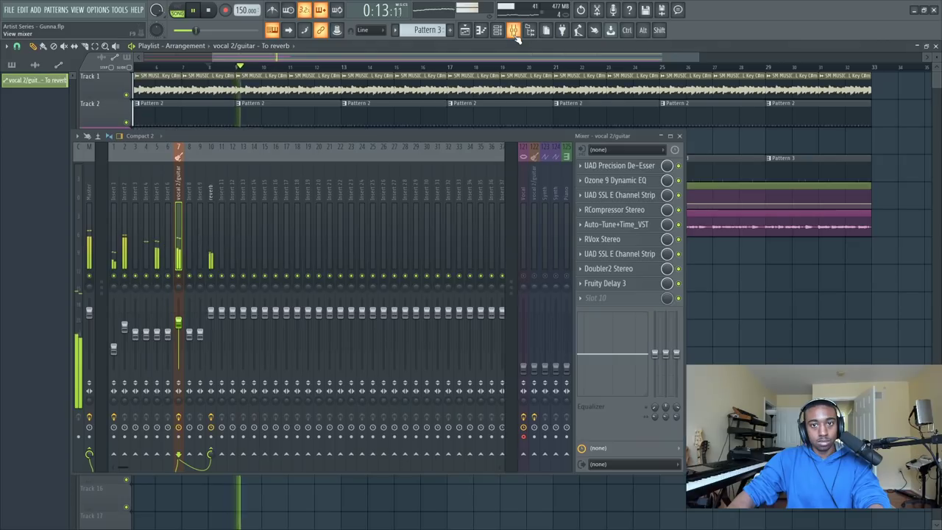
left_click(631, 211)
left_click_drag(152, 186, 157, 187)
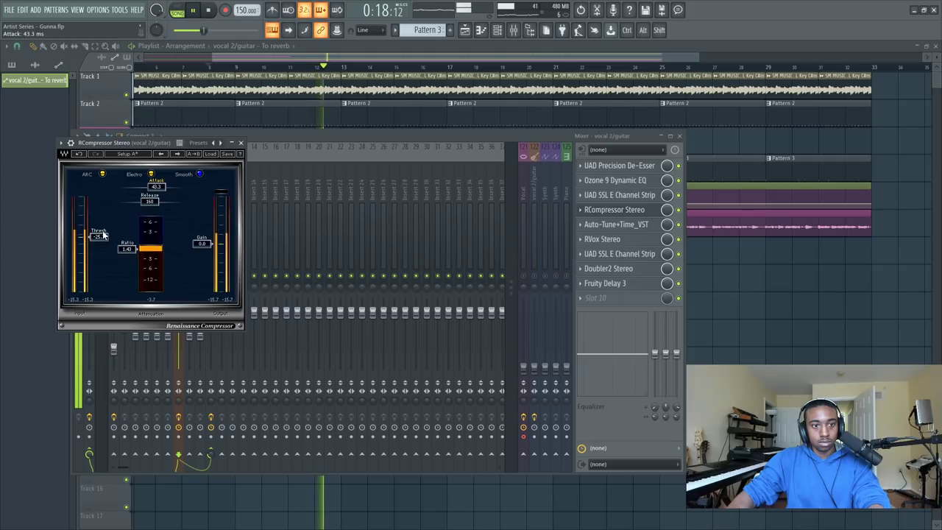
left_click_drag(126, 248, 160, 224)
left_click(614, 209)
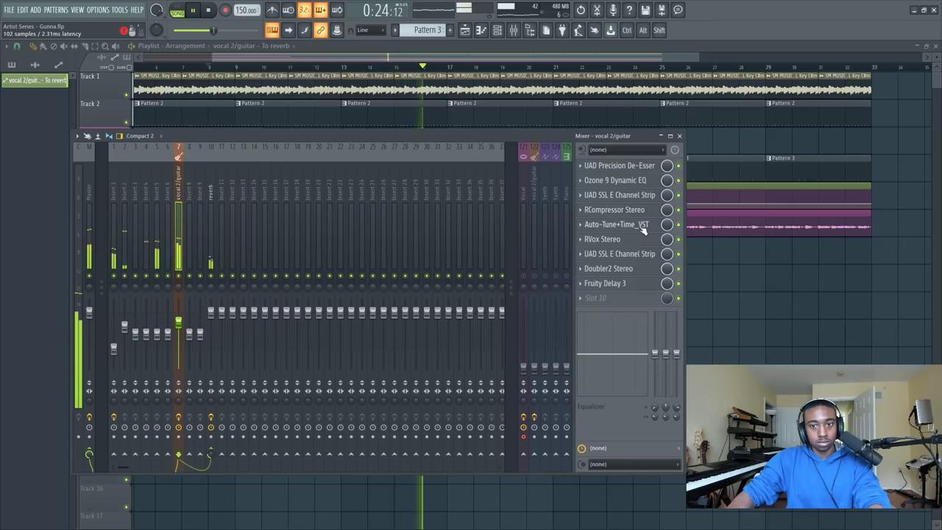
Review the RVox, Ozone 9 Dynamic EQ and Doubler2 plugins on the vocal 2/guitar track while the song plays.
left_click(636, 239)
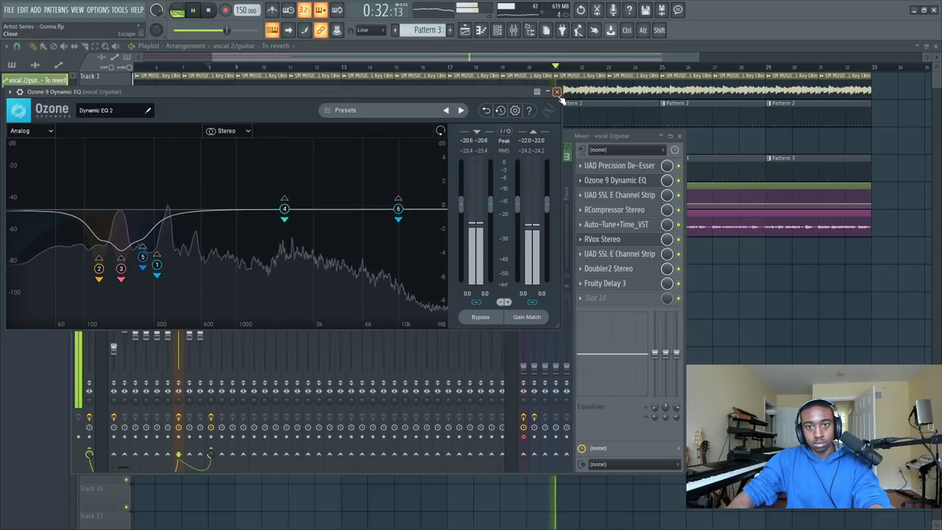
left_click(557, 93)
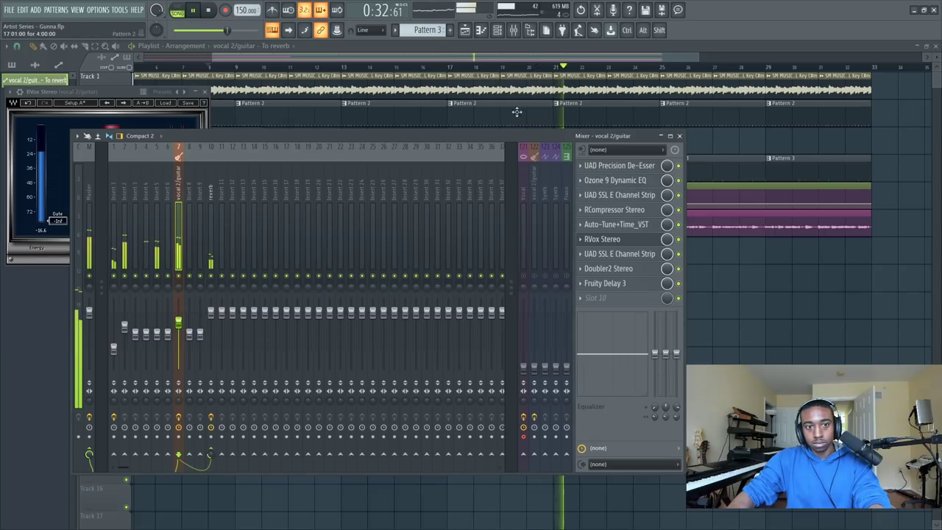
left_click(611, 268)
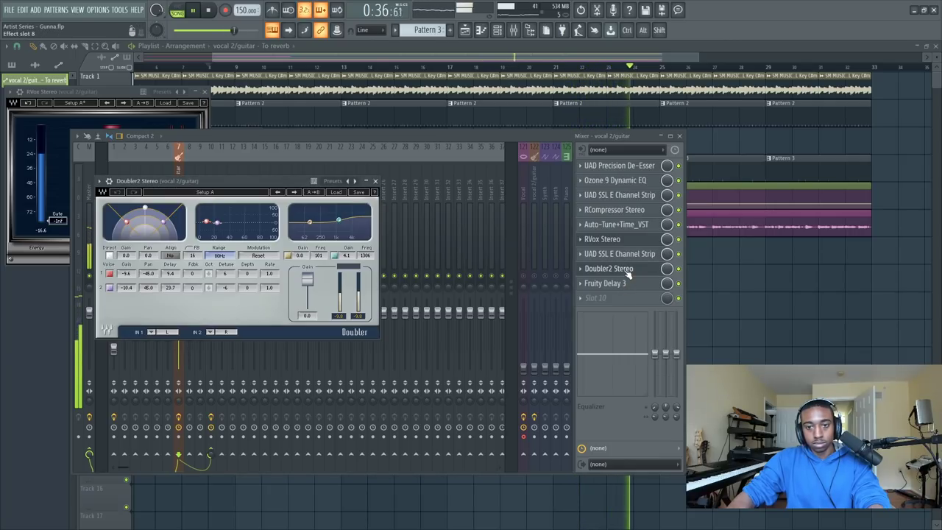
left_click(375, 180)
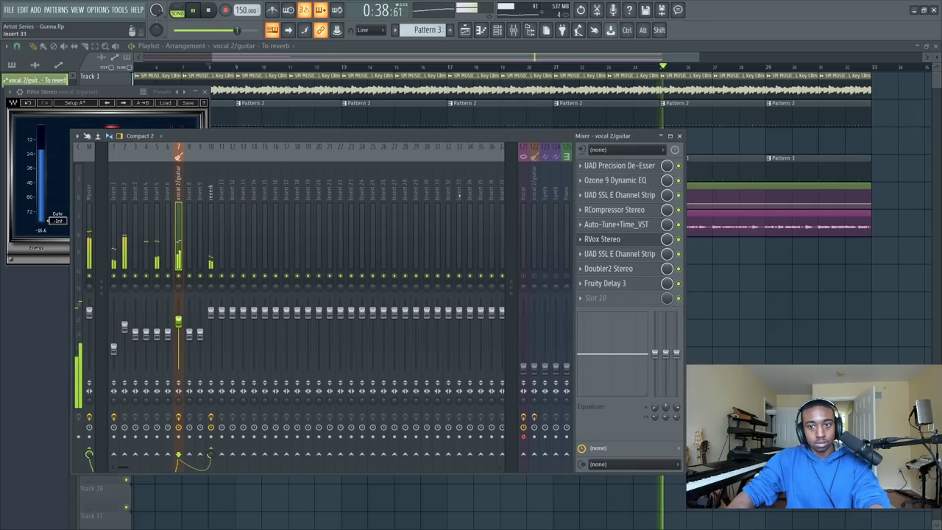
Adjust the low-cut filter in the vocal's first UAD SSL E Channel Strip and close the open plugin windows.
left_click(631, 197)
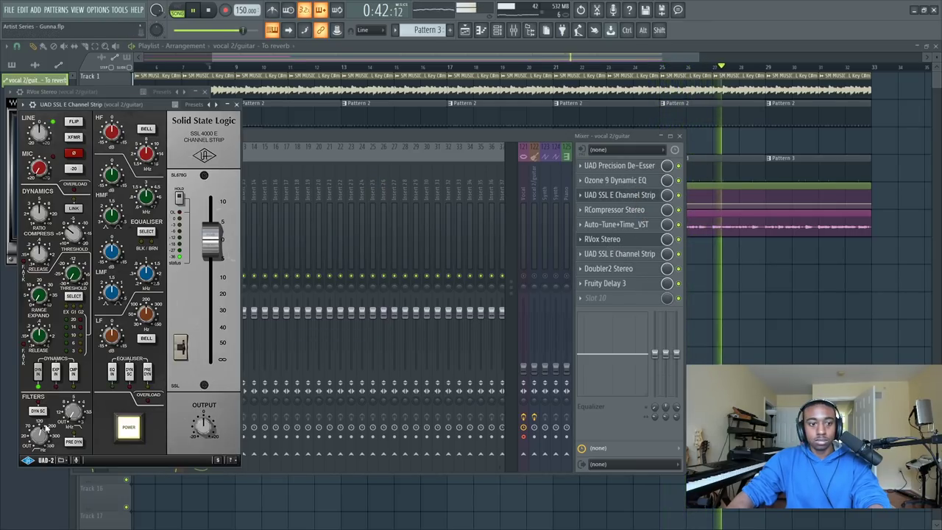
left_click_drag(43, 422, 43, 417)
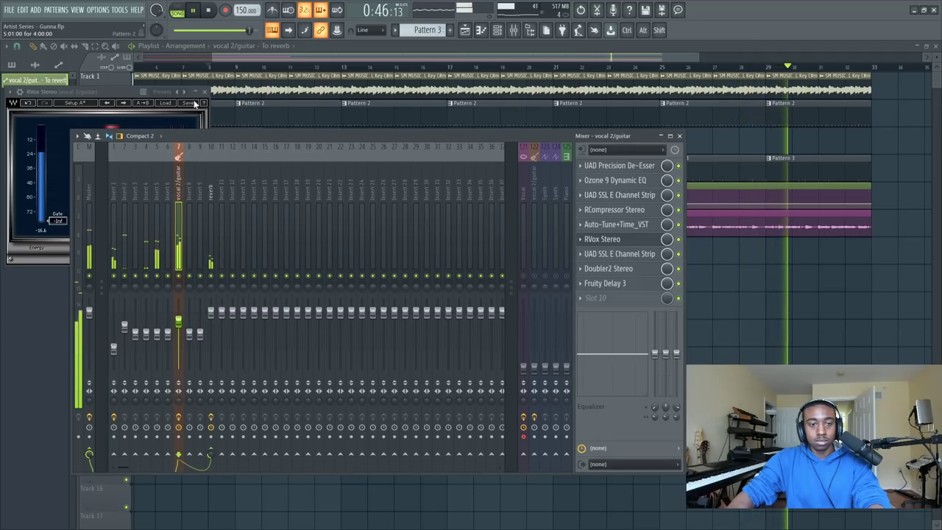
left_click(205, 92)
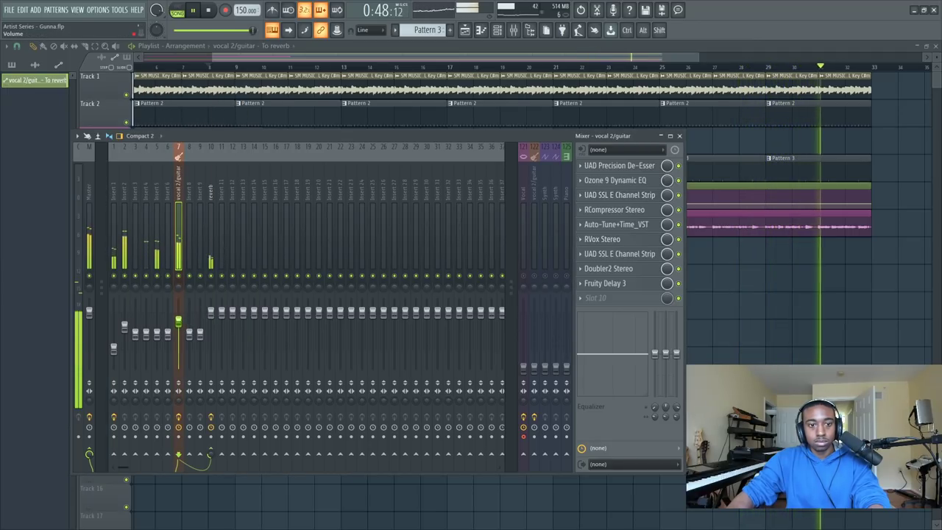
Rebalance the mix during playback by slightly raising the faders of inserts 1, 2, 4 and 5.
left_click(124, 327)
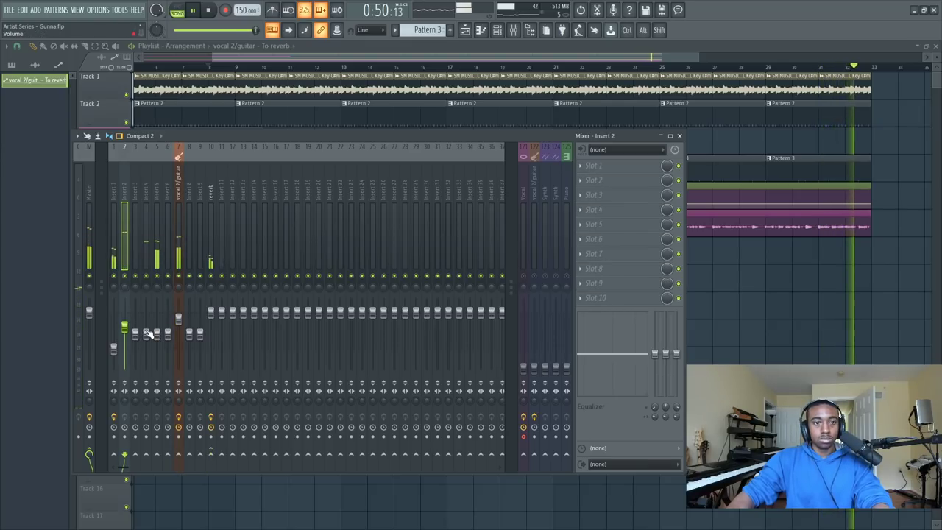
left_click_drag(146, 333, 145, 324)
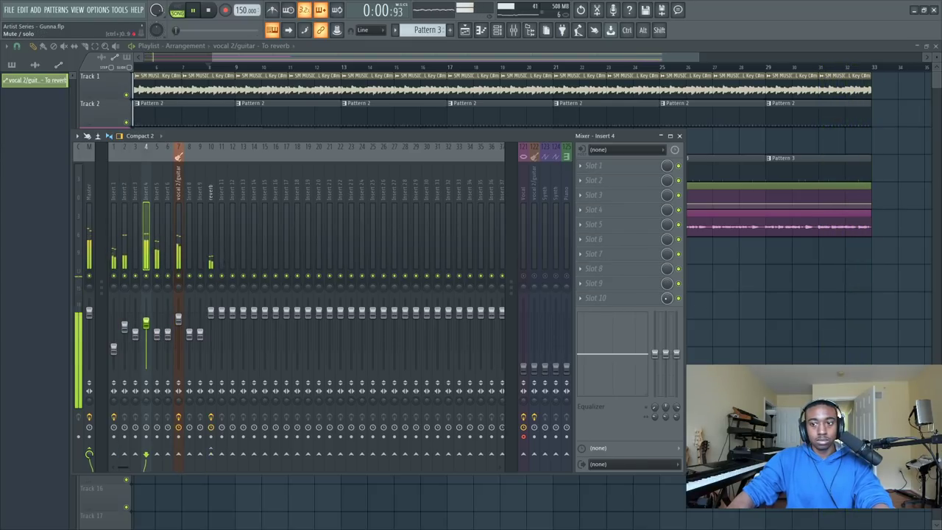
left_click(178, 244)
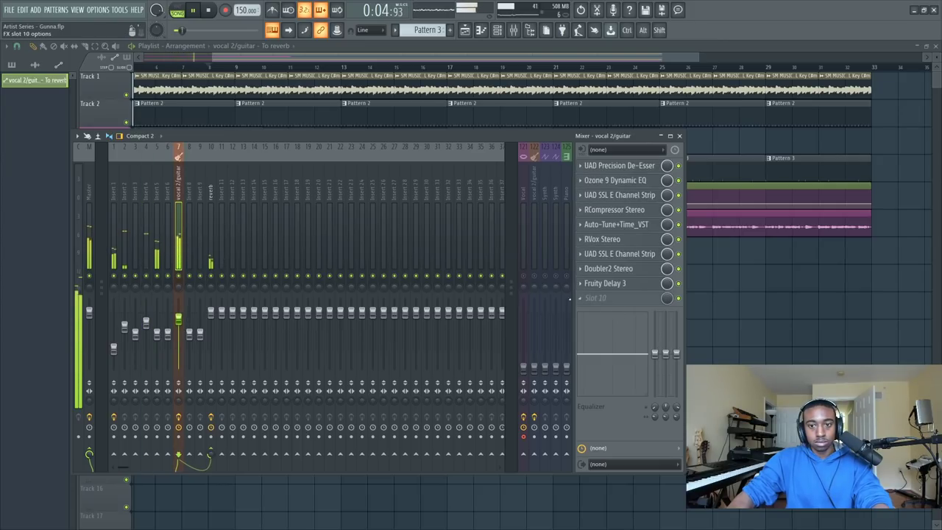
left_click_drag(115, 348, 116, 344)
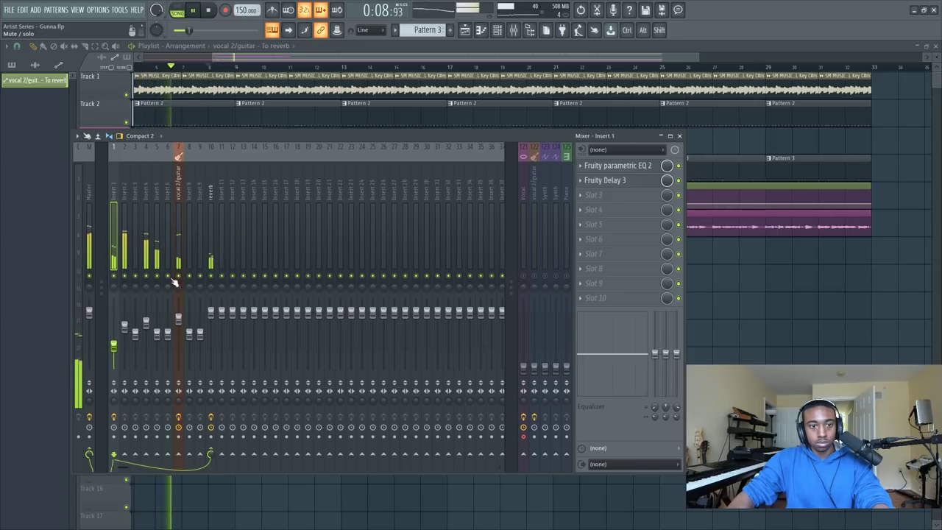
left_click(124, 323)
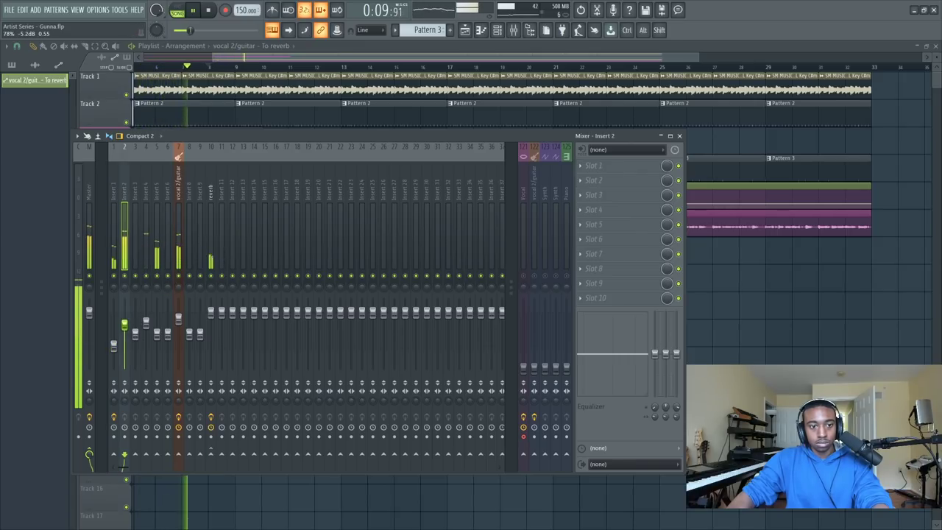
left_click(157, 333)
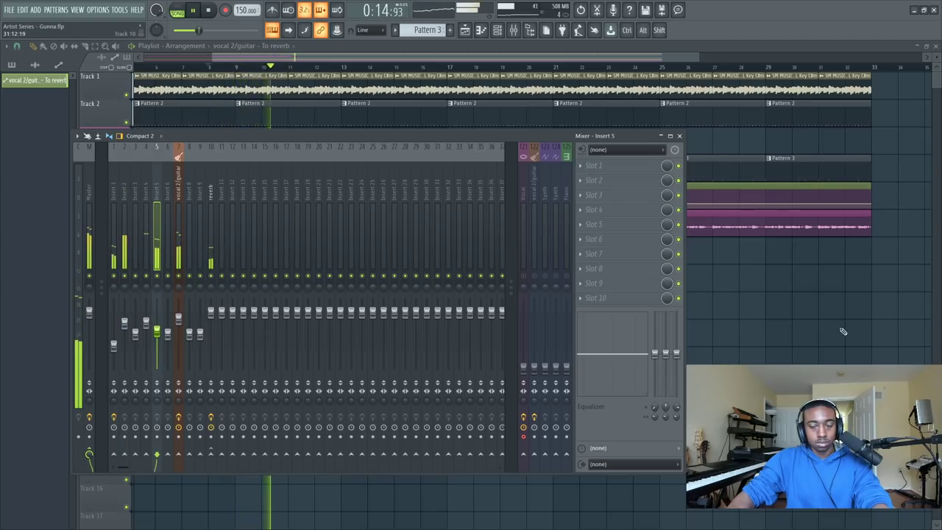
Return to the playlist and add a reverb send swell with low points at bars 12 and 14 and a peak at bar 13.
key("F9")
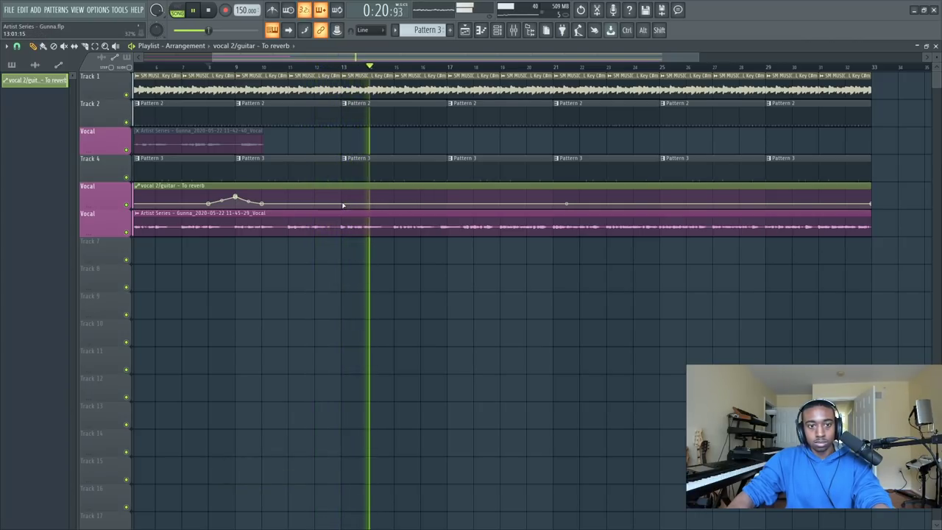
left_click(314, 204)
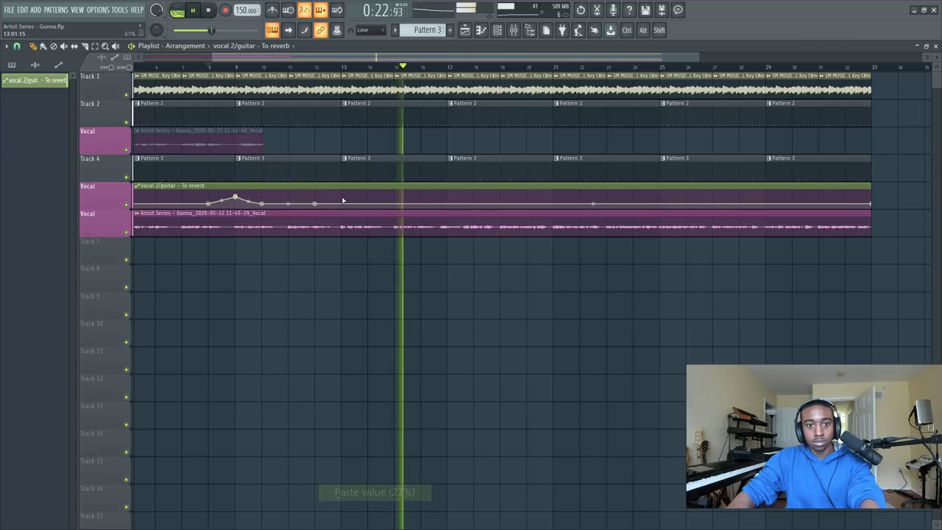
left_click(342, 198)
left_click(369, 206)
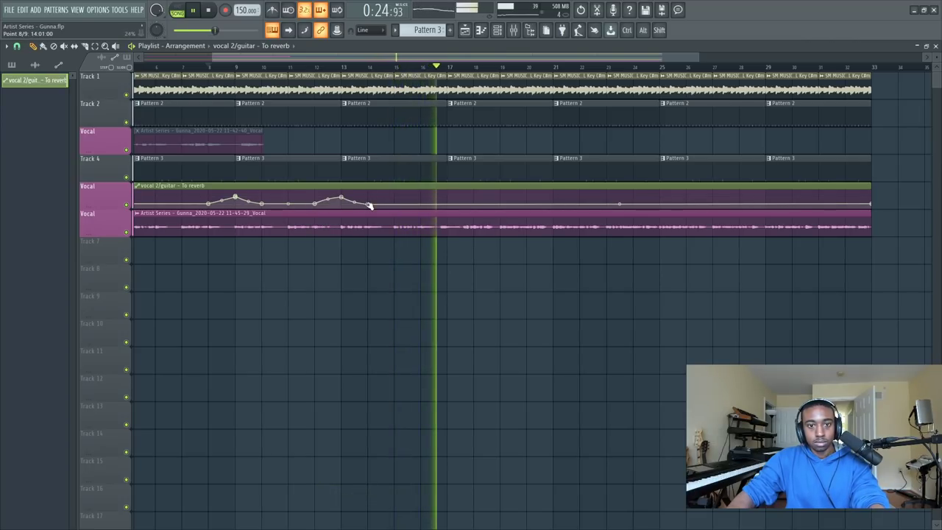
Listen from bar 15, switch the playlist to a finer snap, and add a reverb swell peaking around bar 16 and ending at 16:13:00.
key("space")
left_click(404, 69)
key("space")
key("space")
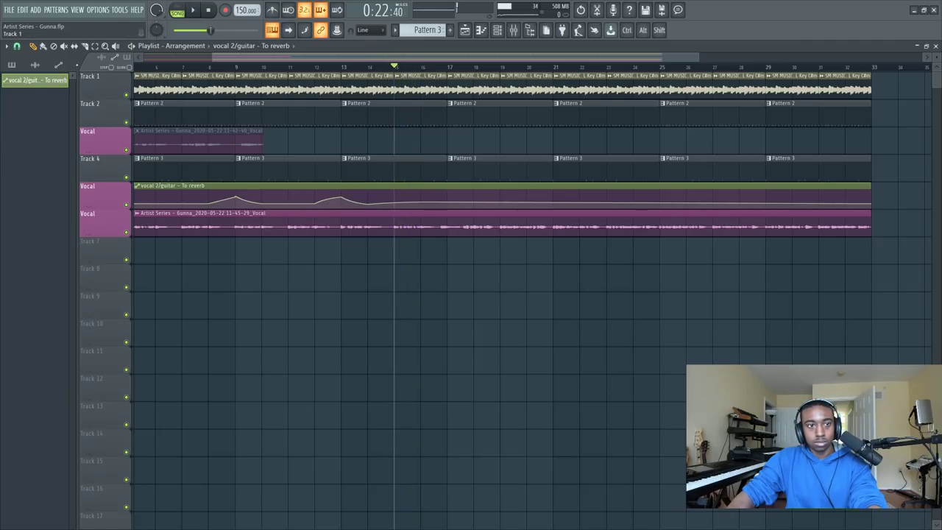
left_click(16, 47)
left_click(56, 293)
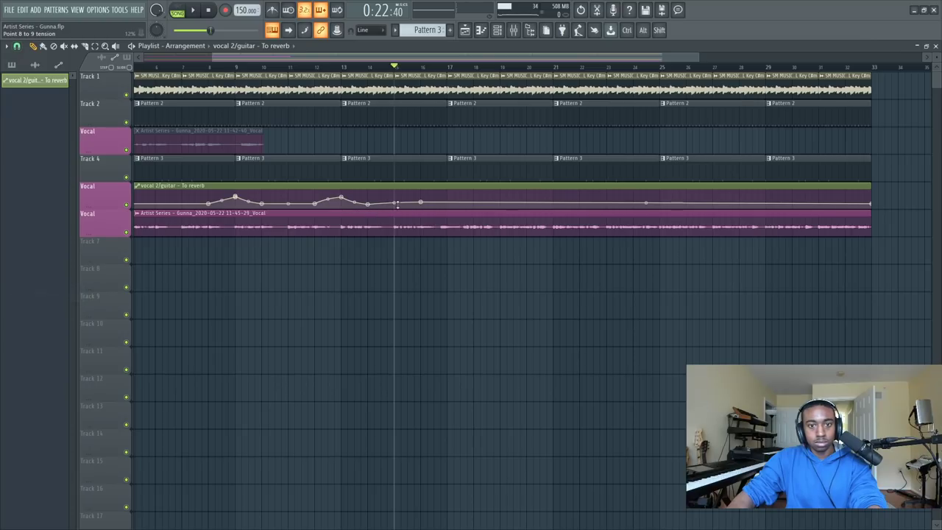
key("space")
right_click(442, 204)
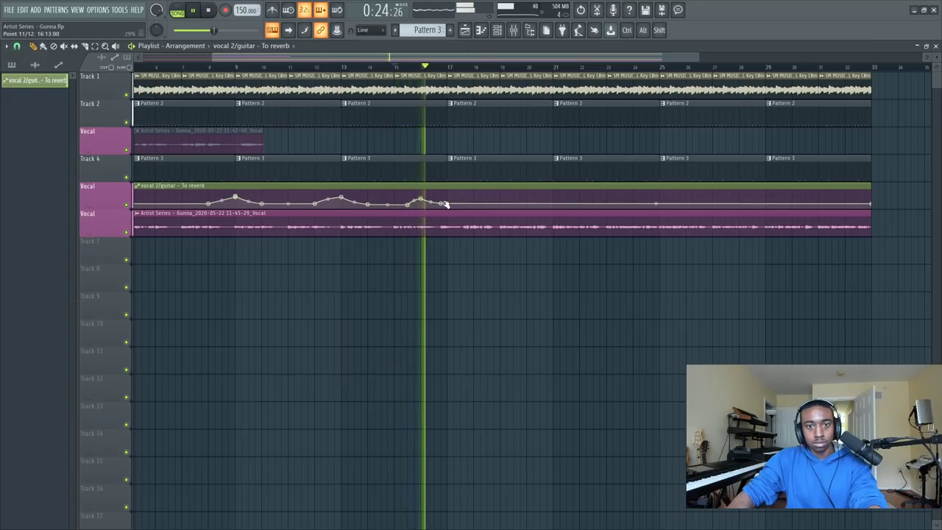
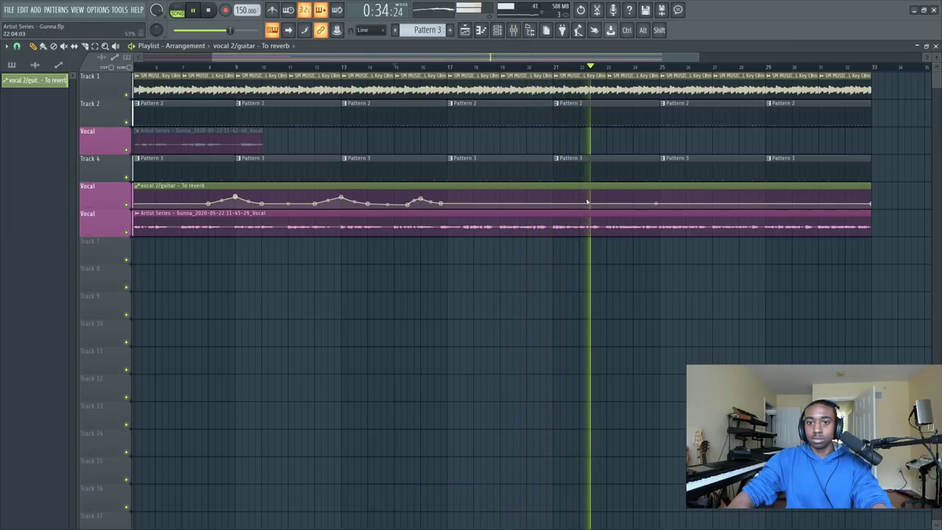
Add a reverb send swell starting at bar 22 and ending at 23:01:00, and check it by playing from bar 21.
key("space")
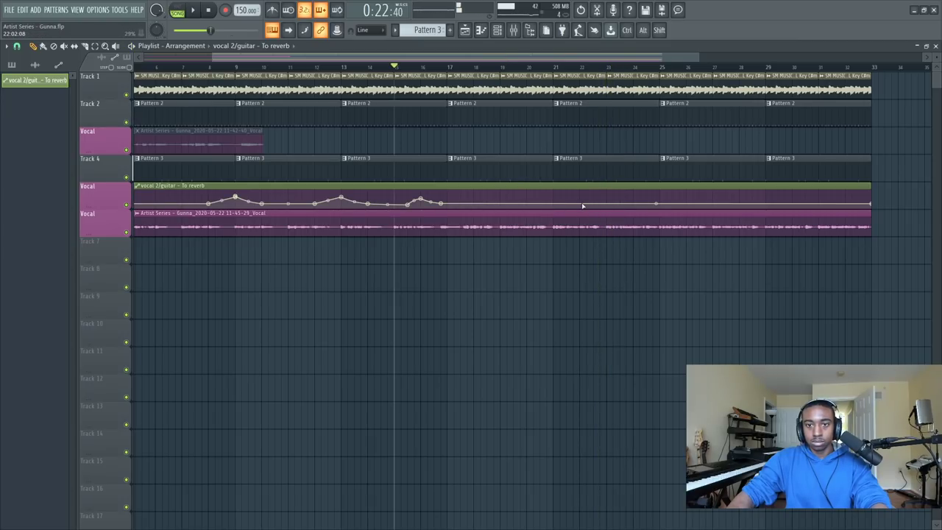
right_click(583, 204)
left_click(602, 200)
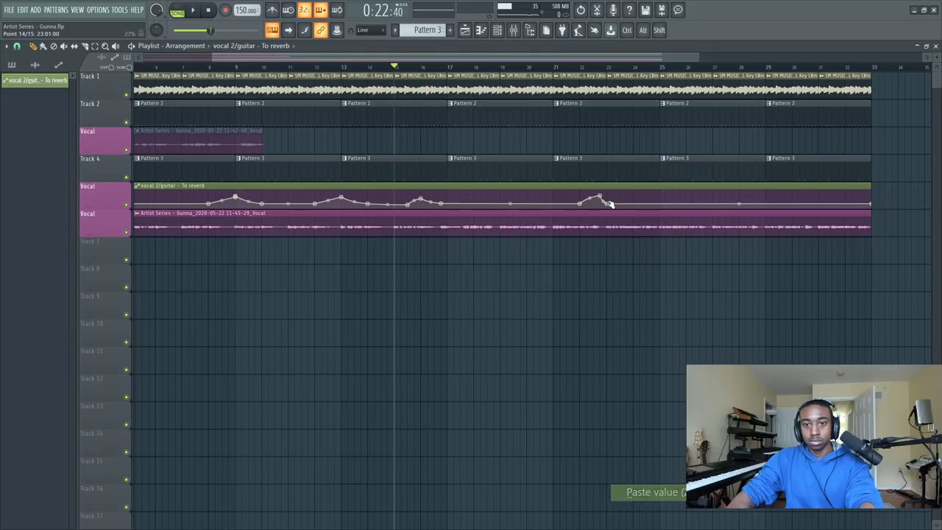
left_click(559, 67)
key("space")
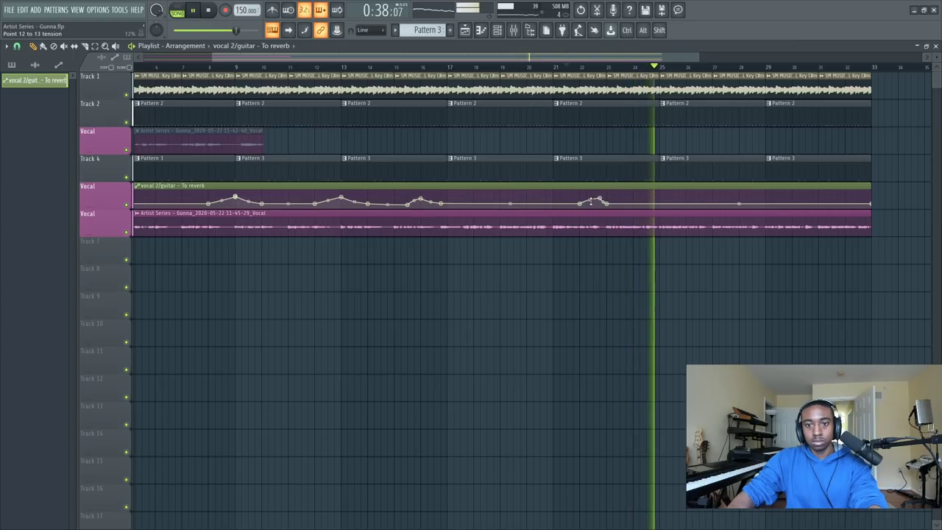
Add a reverb send swell with a low point at 26:05:00, a peak just after it and a low point at 27:01:00.
right_click(693, 204)
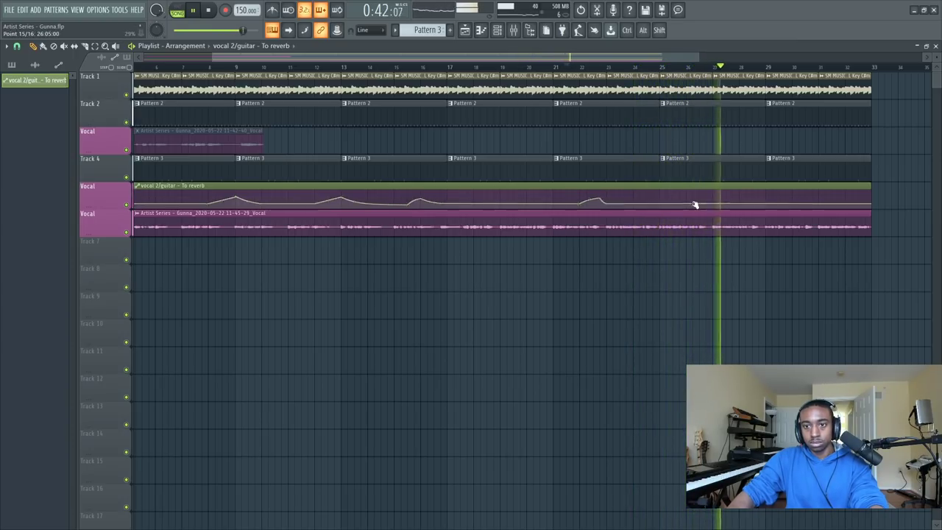
right_click(706, 198)
right_click(712, 203)
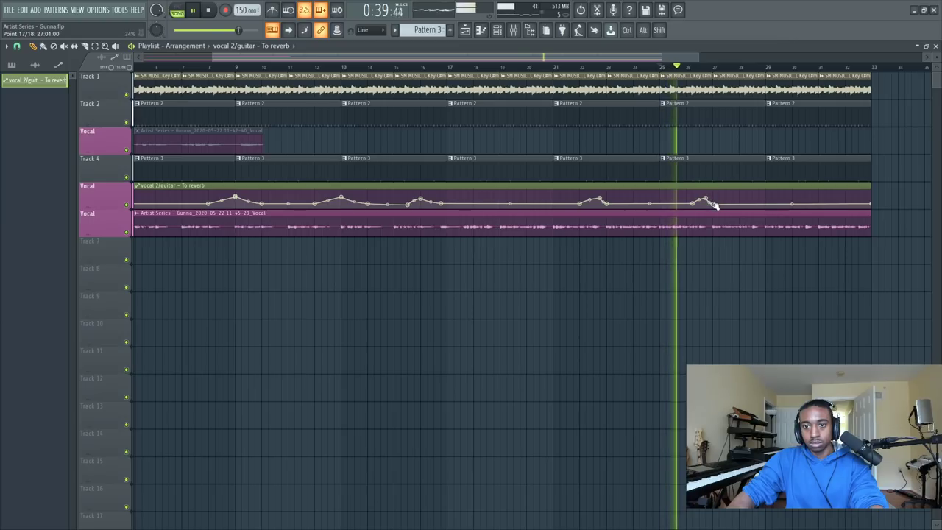
Adjust the closing point of the reverb send swell at 27:01:00 and play the song from the start.
right_click(713, 205)
left_click(712, 209)
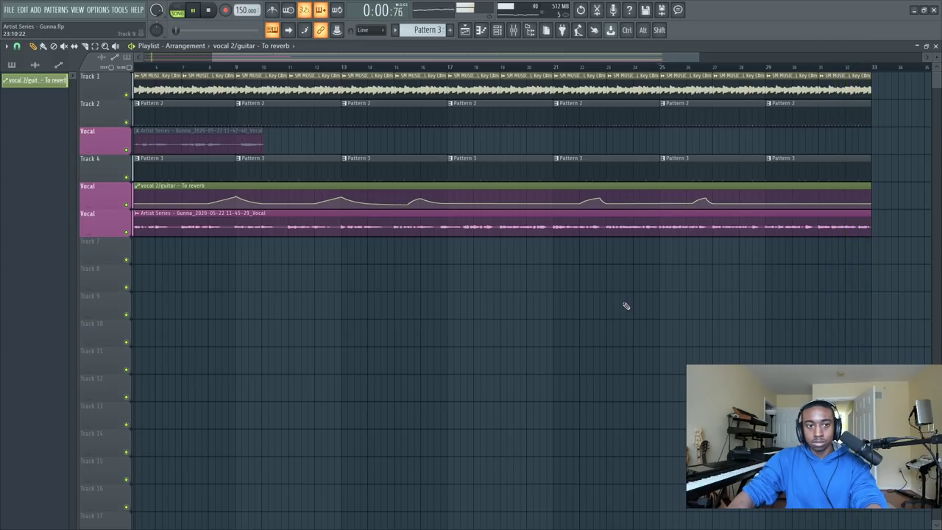
scroll(427, 71, "up", 2)
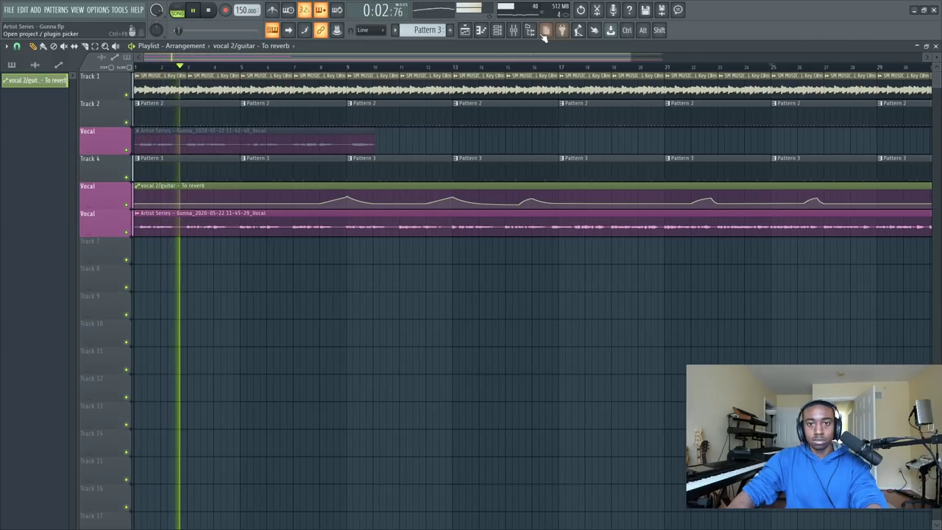
Open the mixer and raise the vocal 2/guitar track's level slightly.
left_click(513, 31)
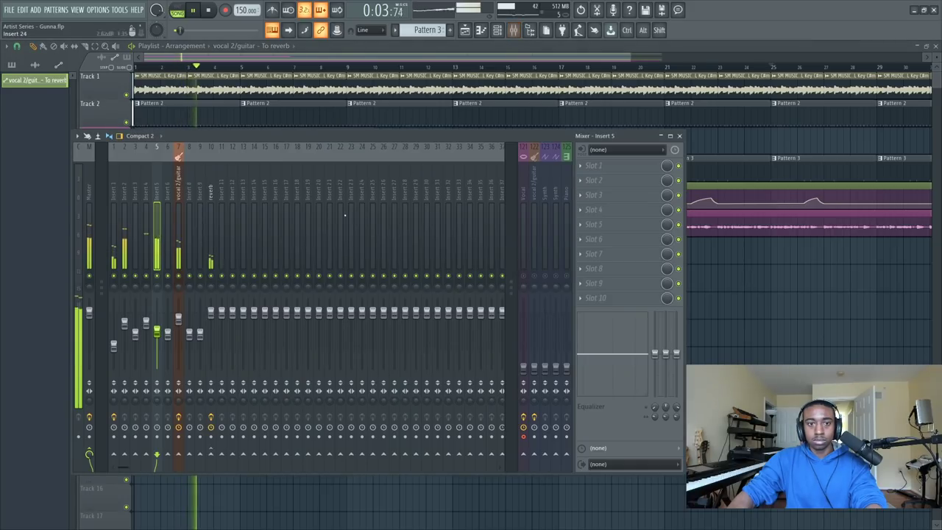
left_click(179, 319)
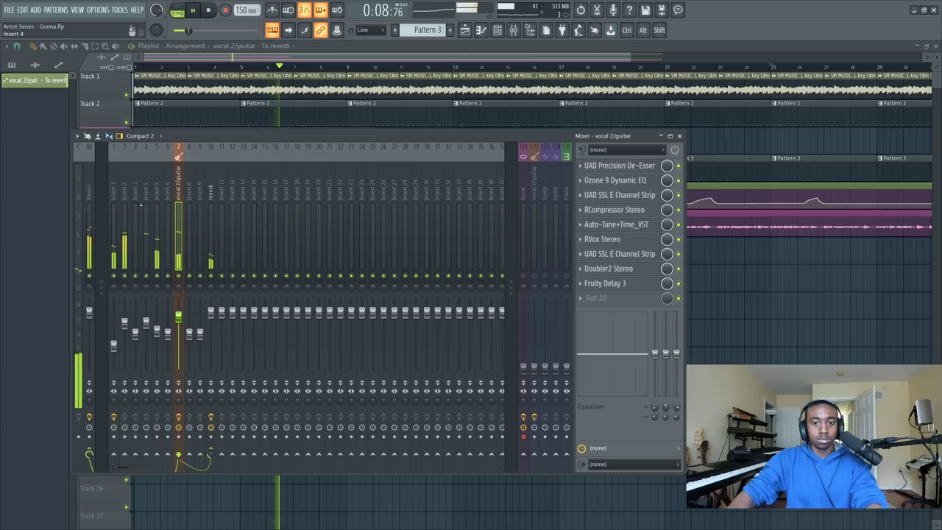
Load S1 Imager Stereo into slot 2 of the Master track and close its window with the default settings.
left_click(88, 195)
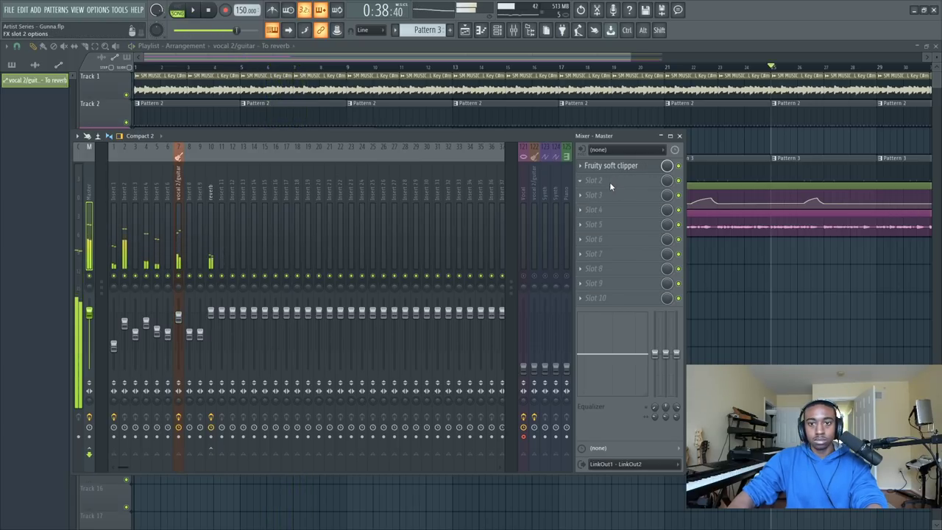
left_click(608, 181)
scroll(583, 162, "down", 10)
left_click(350, 193)
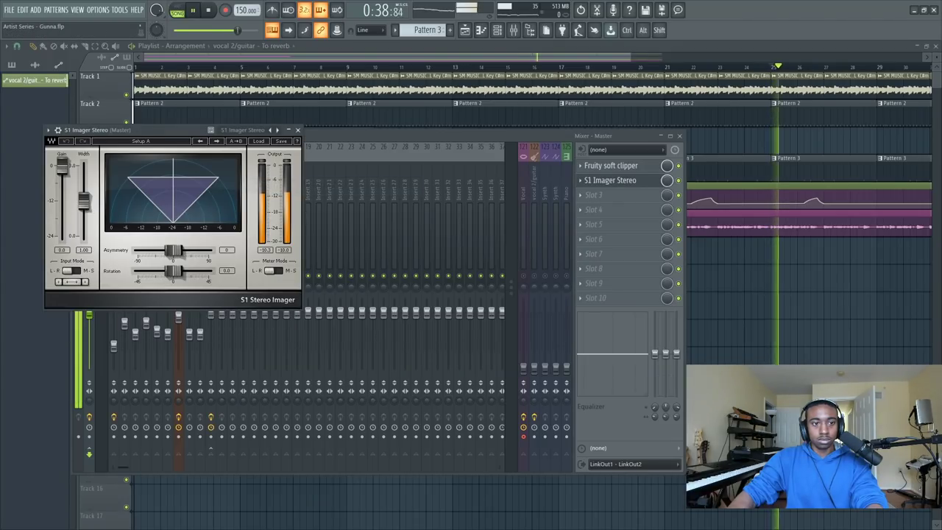
left_click(297, 130)
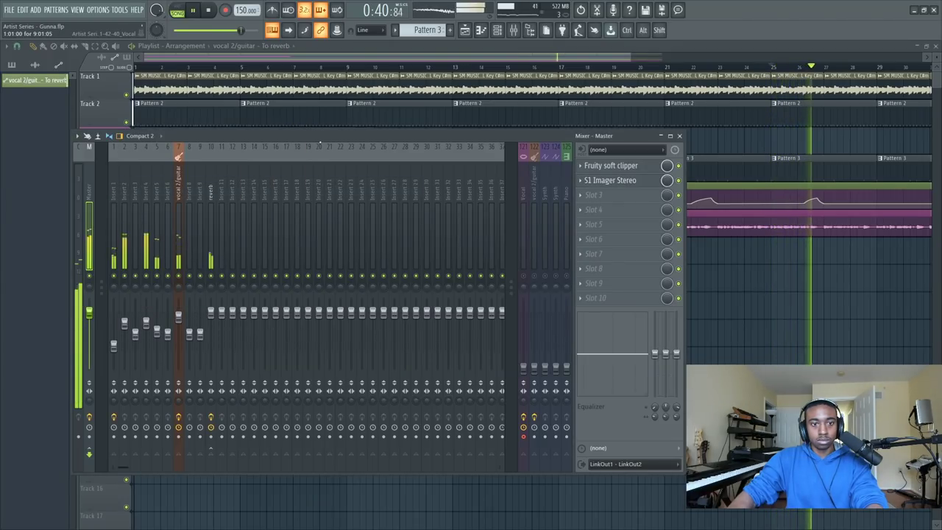
Load FabFilter Pro-Q 3 into slot 3 of the Master track.
left_click(598, 199)
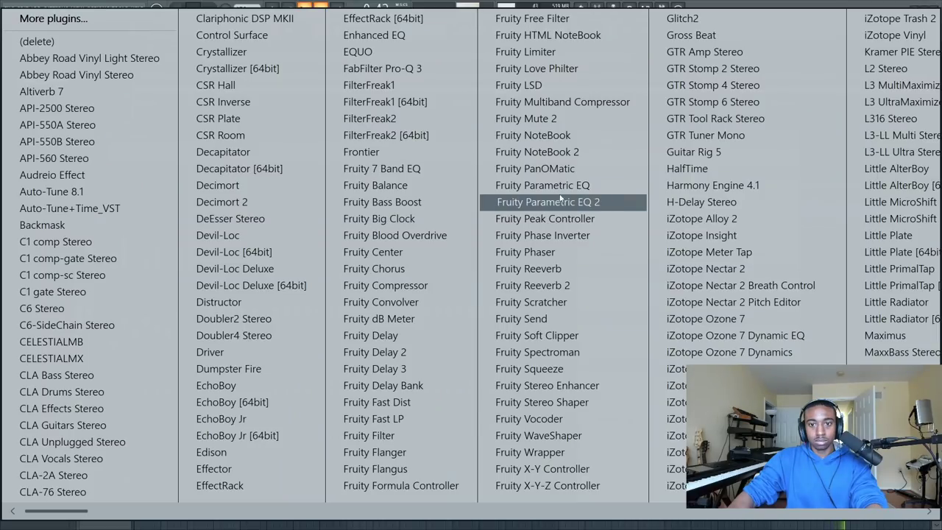
scroll(561, 199, "right", 6)
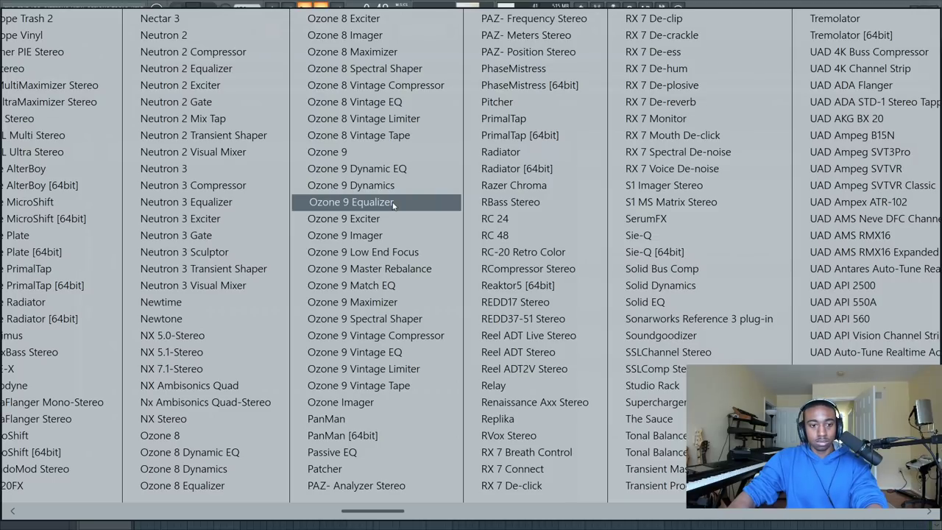
scroll(394, 206, "left", 5)
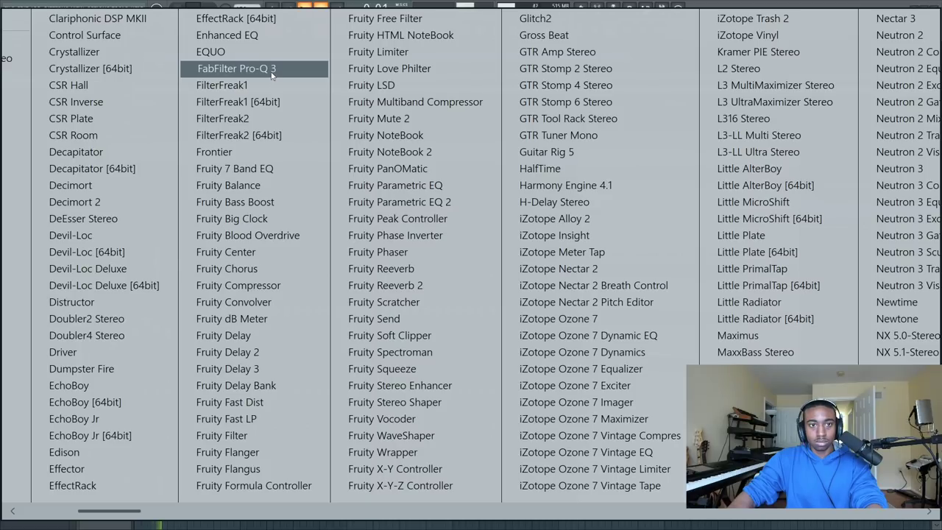
left_click(272, 73)
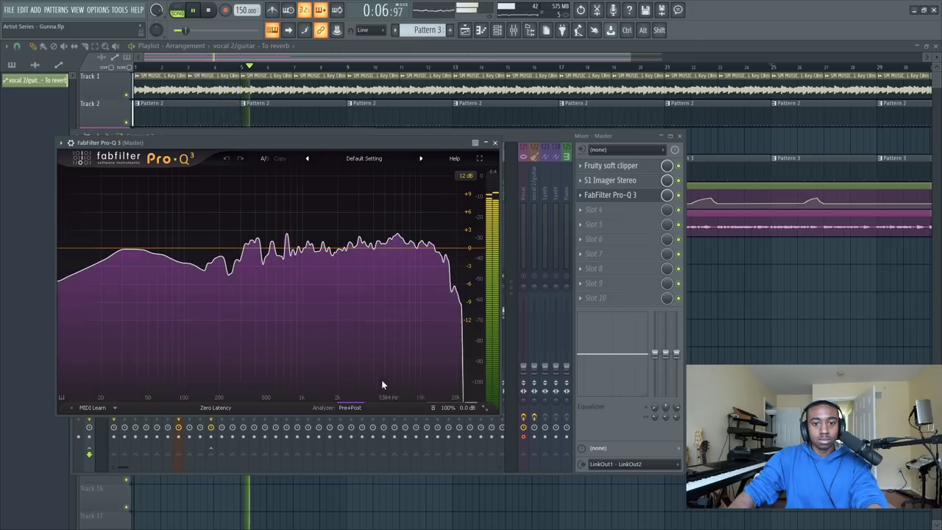
Add an EQ band at about 24 Hz on the Master and set its shape to Low Cut.
mouse_move(377, 373)
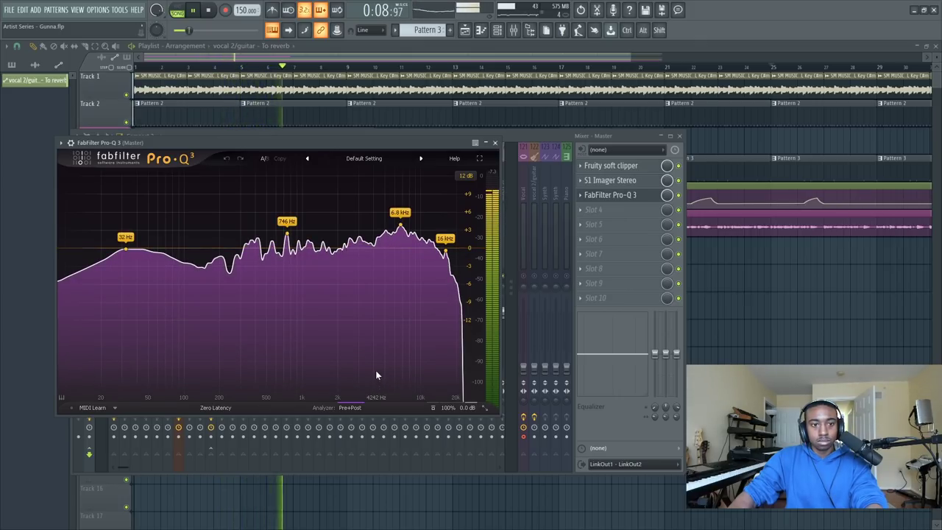
left_click(110, 256)
left_click_drag(116, 270, 110, 266)
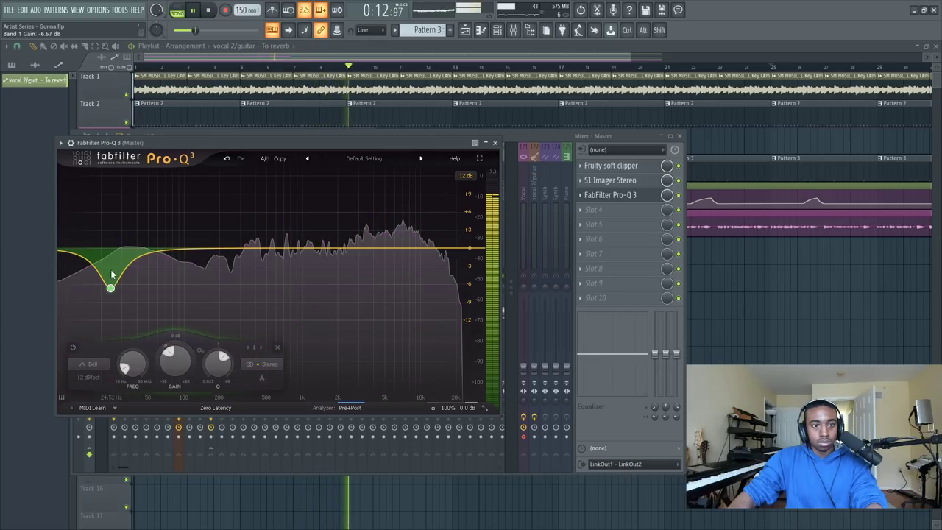
left_click(88, 364)
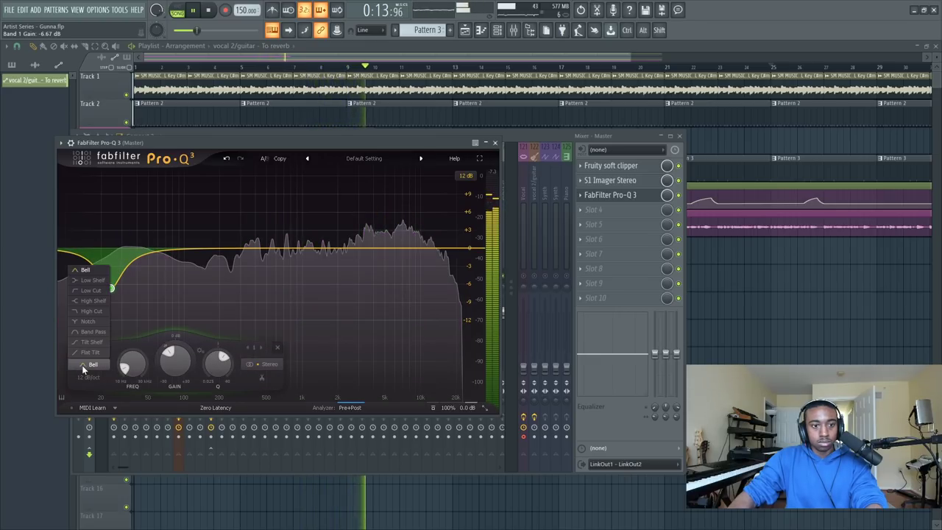
left_click(91, 290)
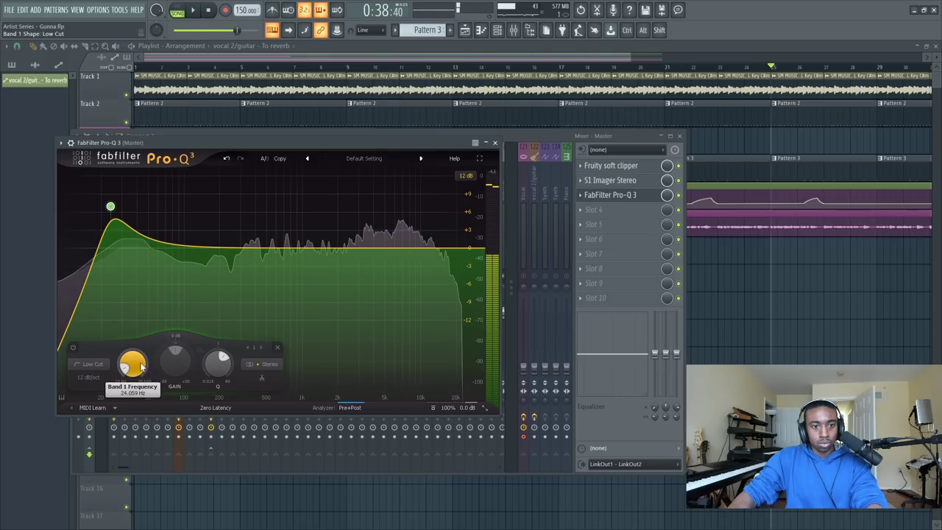
left_click(91, 364)
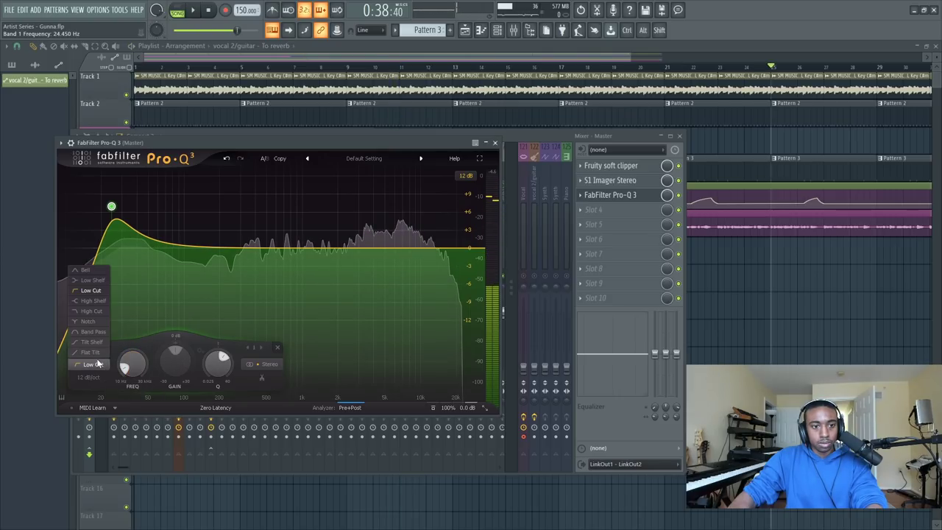
left_click(97, 292)
Flatten the low cut's resonance by setting its Q to 1, and raise its frequency to about 36 Hz.
left_click_drag(111, 207, 113, 241)
key("space")
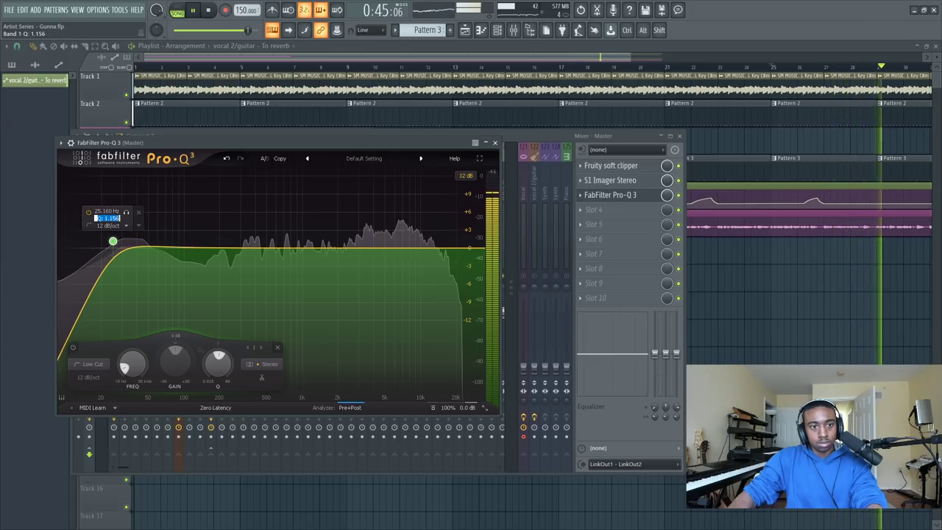
type("1")
key("Return")
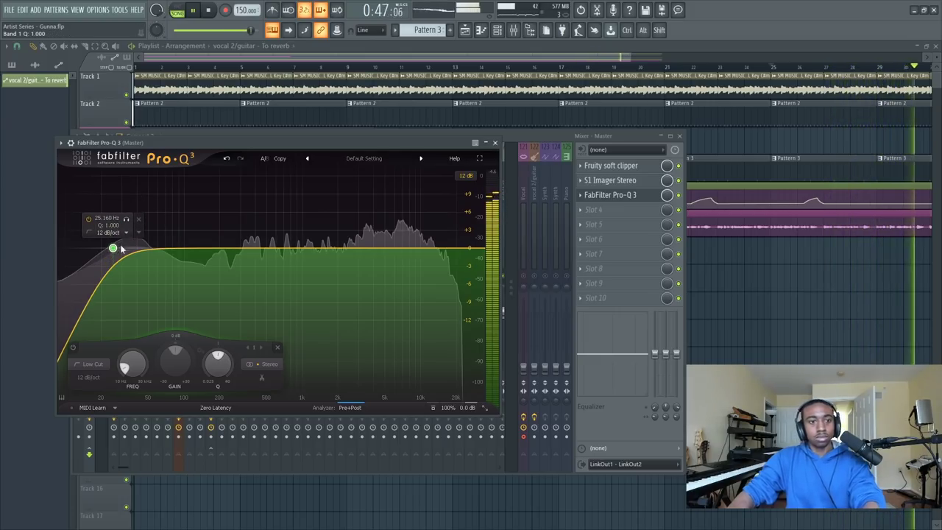
left_click_drag(131, 366, 131, 360)
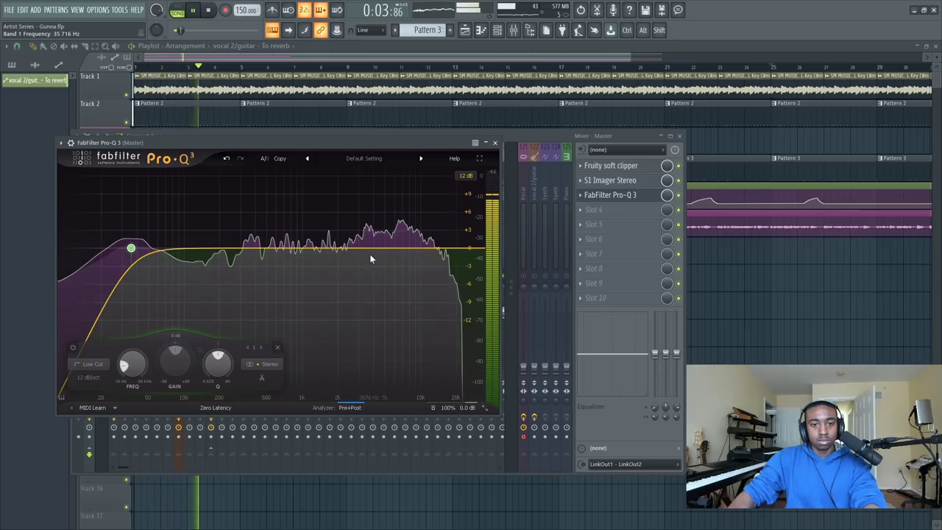
Add a bell cut of about 1 dB at 202 Hz and make it dynamic with a range of -1.50 dB.
left_click_drag(223, 252, 220, 256)
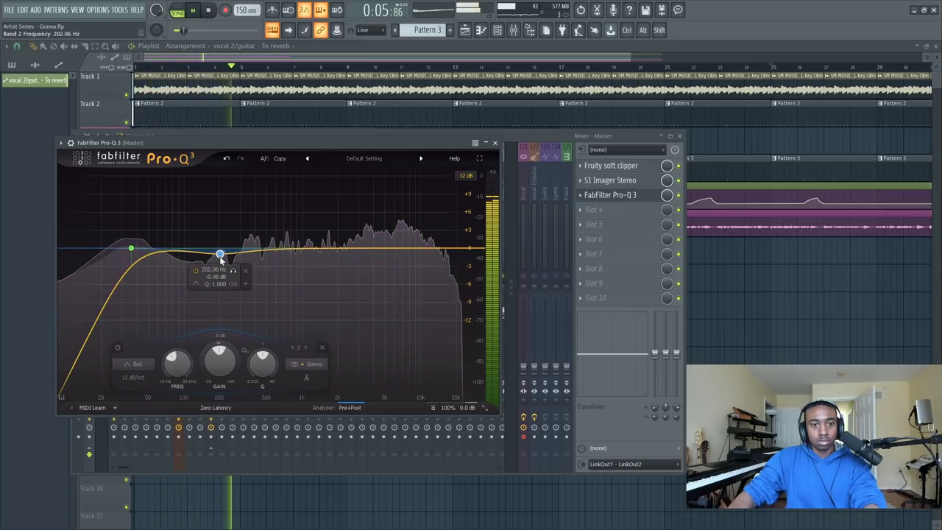
right_click(245, 284)
left_click(262, 307)
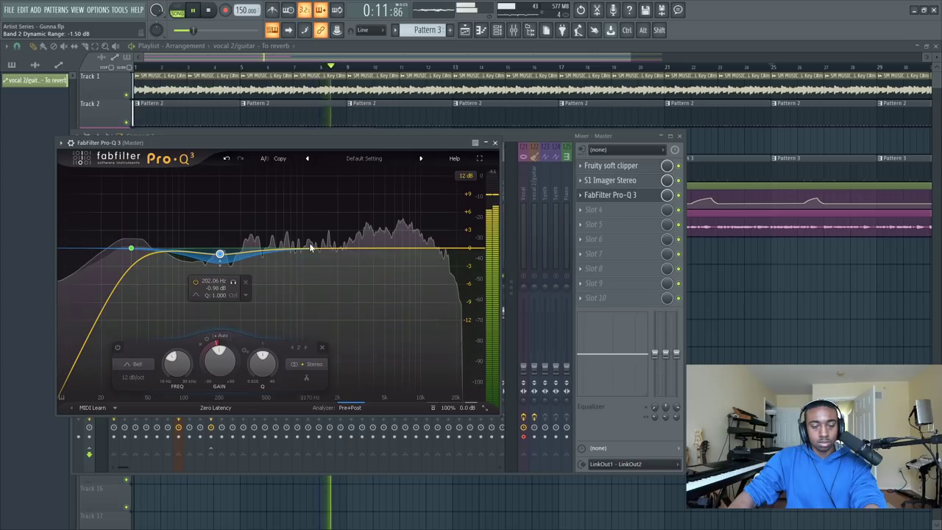
Add a bell boost of about 2.5 dB at around 1.6 kHz and close the equalizer.
left_click_drag(299, 251, 341, 210)
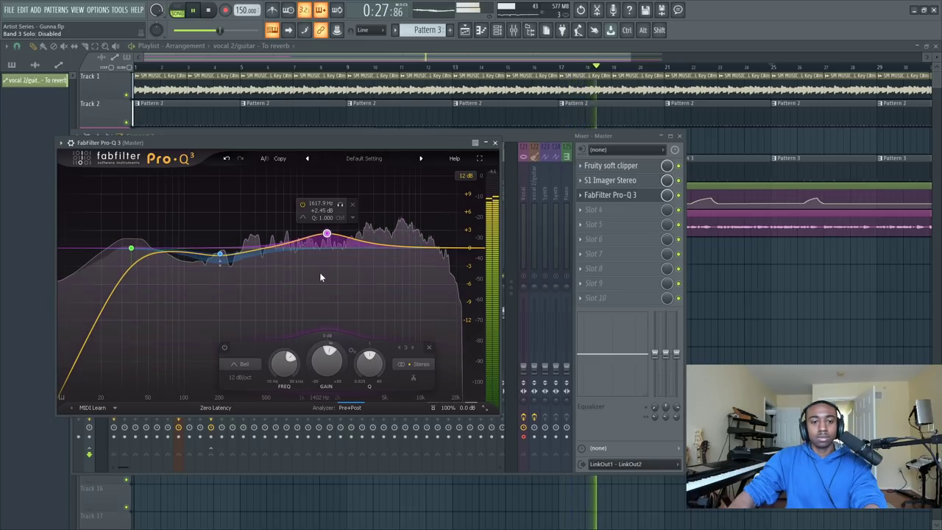
mouse_move(225, 265)
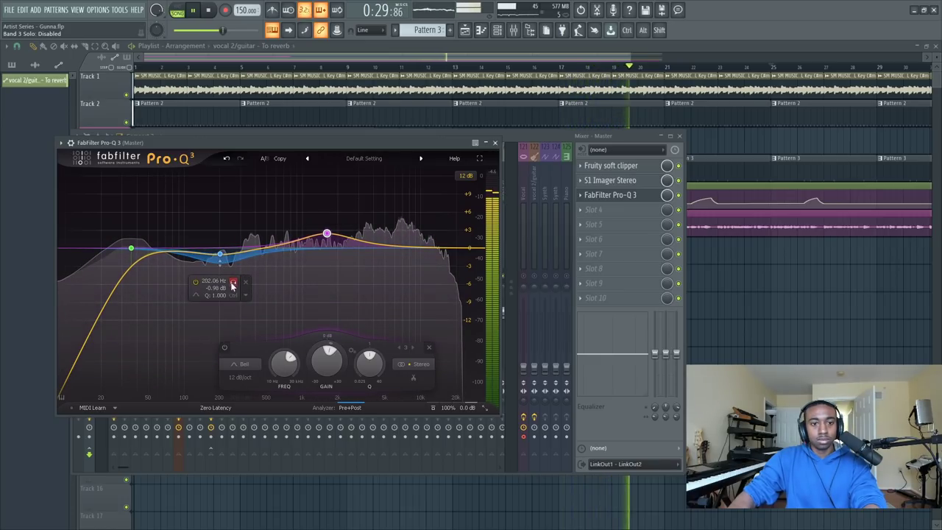
left_click(496, 143)
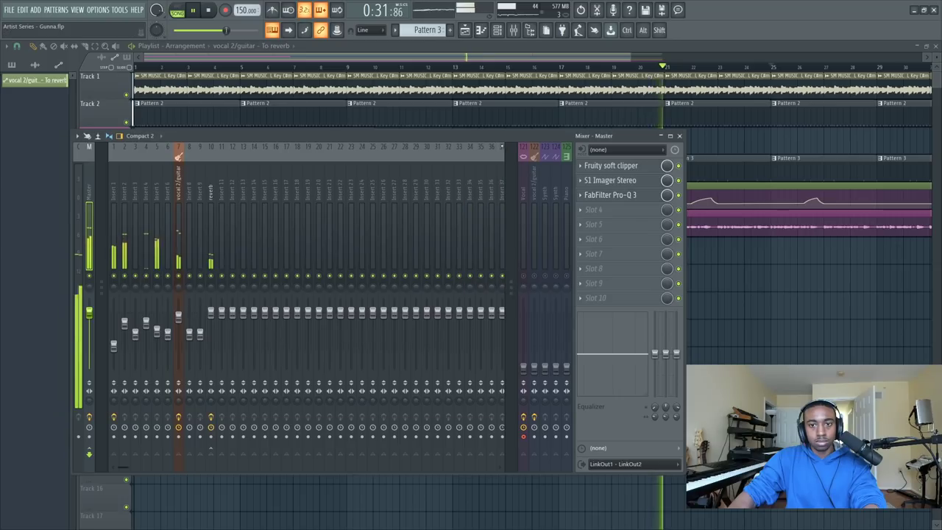
Load Ozone 9 Dynamics into slot 4 of the Master track.
left_click(604, 227)
scroll(488, 246, "down", 5)
scroll(488, 247, "down", 4)
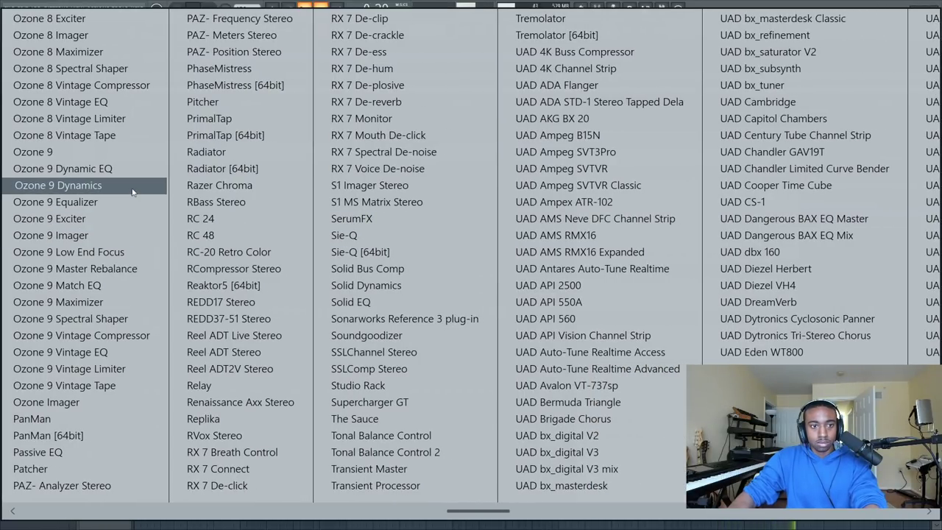
left_click(132, 192)
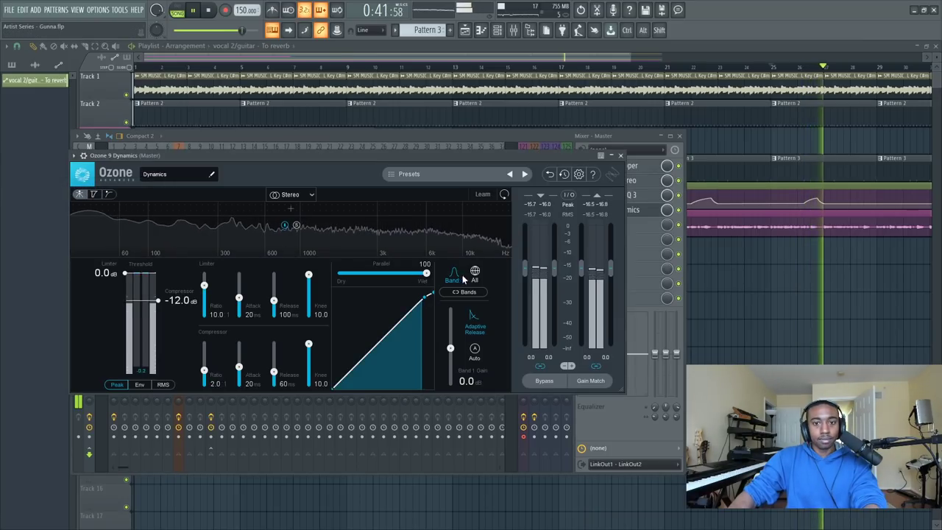
Show all bands, split at about 170 Hz, and set the low band's compressor to -21 dB threshold, 30 ms attack and 40 ms release.
left_click(475, 272)
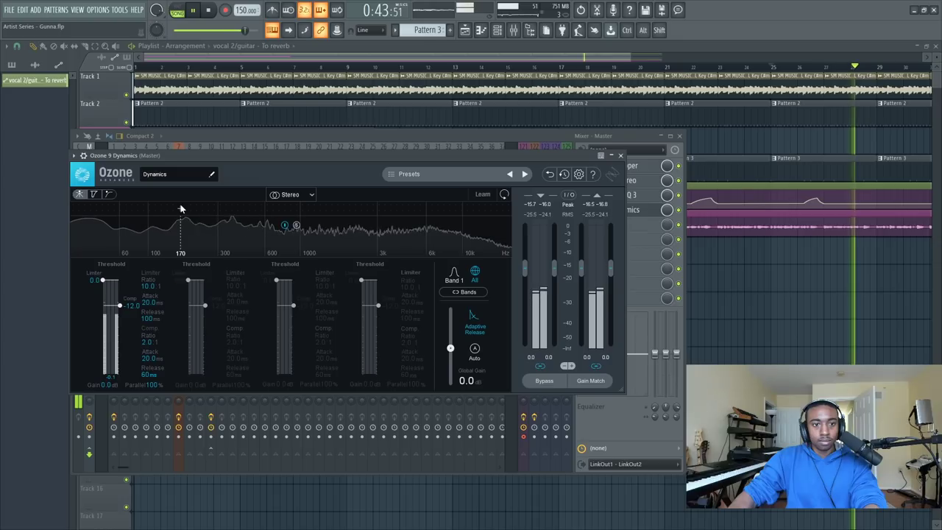
left_click_drag(119, 305, 132, 320)
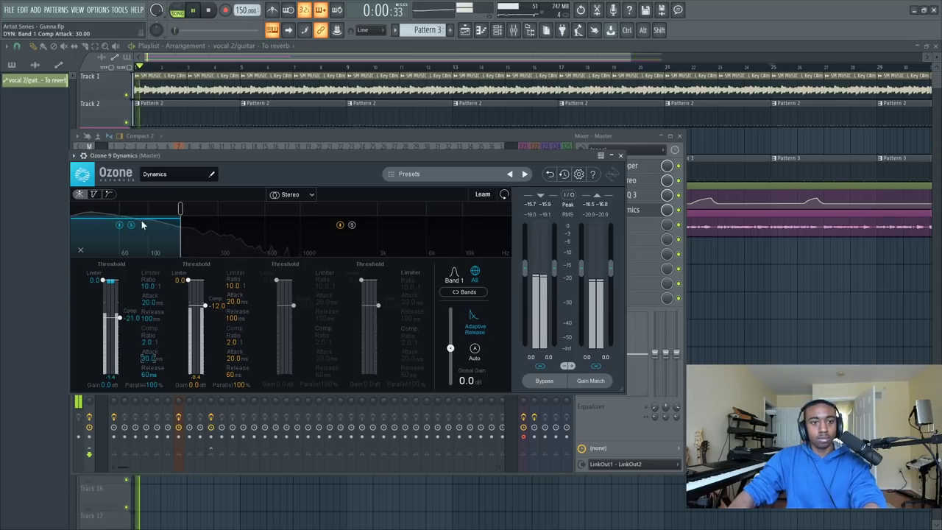
scroll(146, 380, "down", 2)
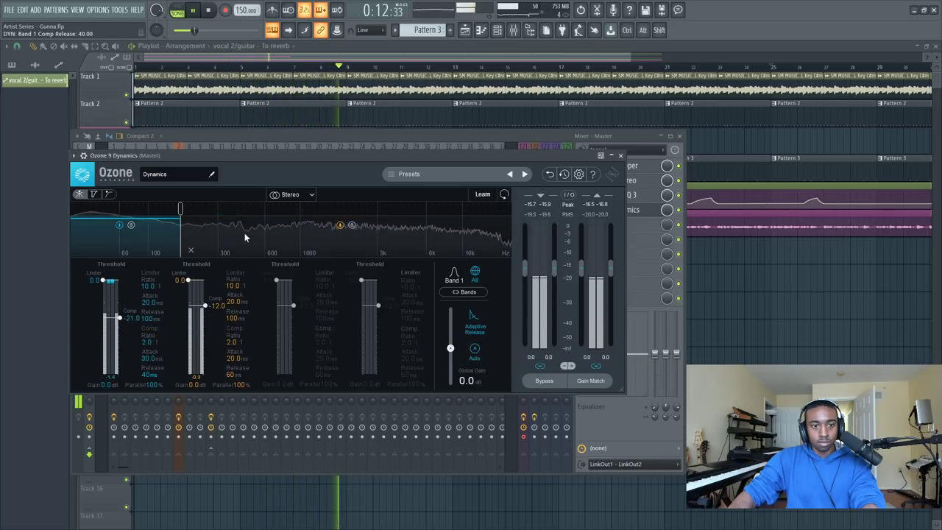
Split off a third band just above 1 kHz, set band 2's compressor threshold to -20.6 dB and release to 40 ms, and close Ozone.
left_click(321, 214)
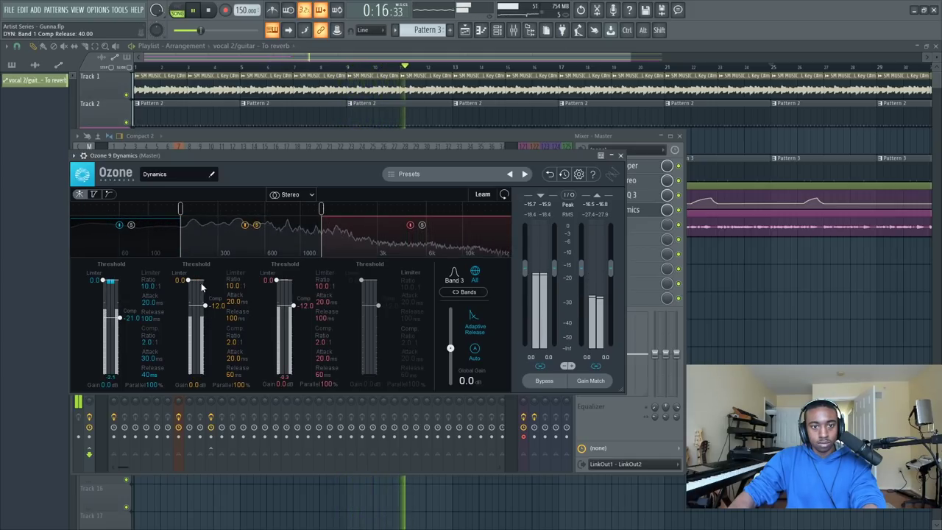
left_click_drag(206, 308, 209, 317)
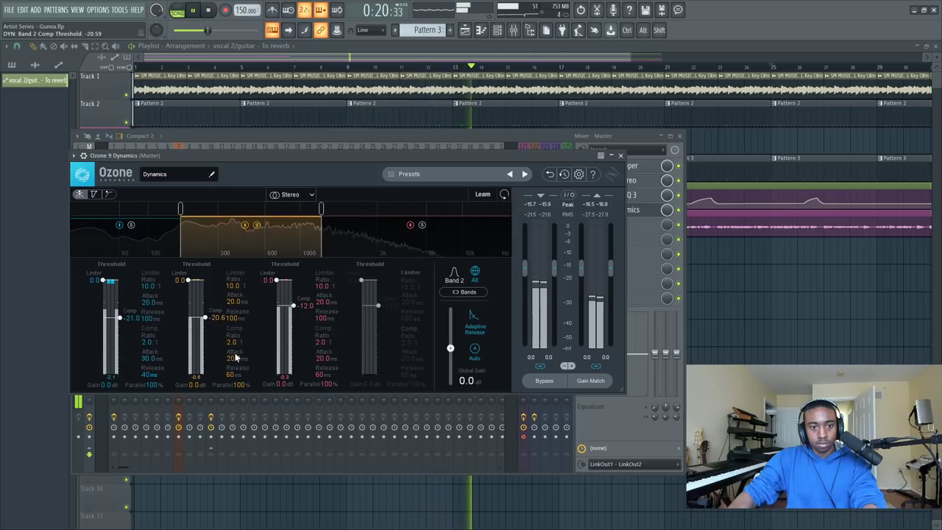
double_click(234, 375)
type("40")
key("Return")
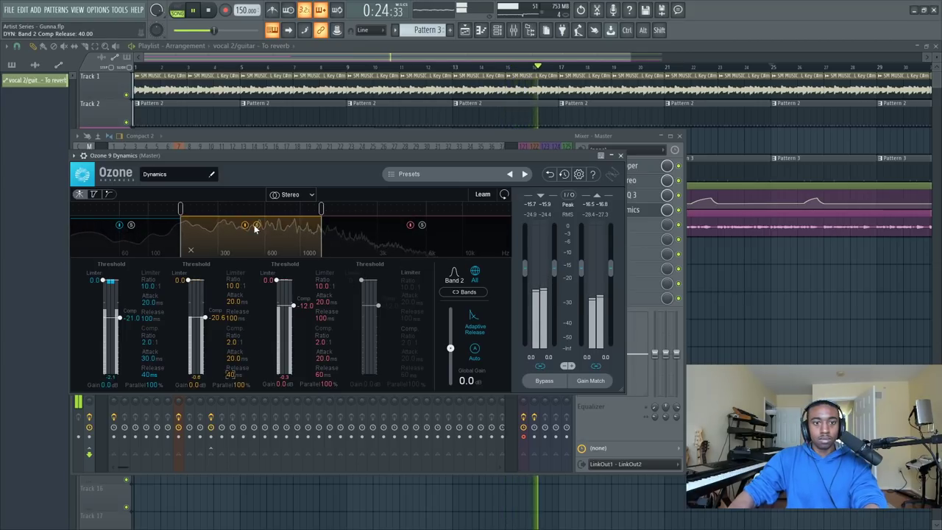
left_click(620, 156)
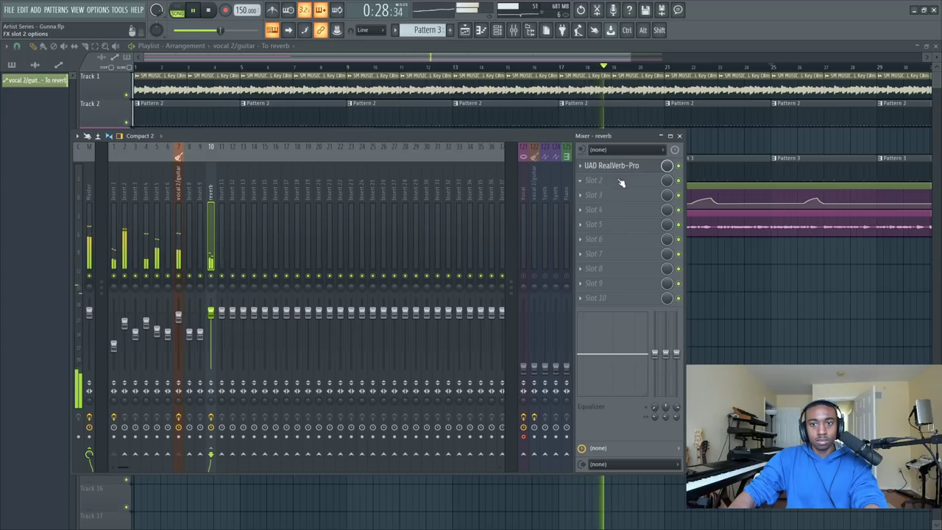
Load RCompressor Stereo into slot 2 of the reverb track.
left_click(620, 181)
scroll(422, 203, "down", 2)
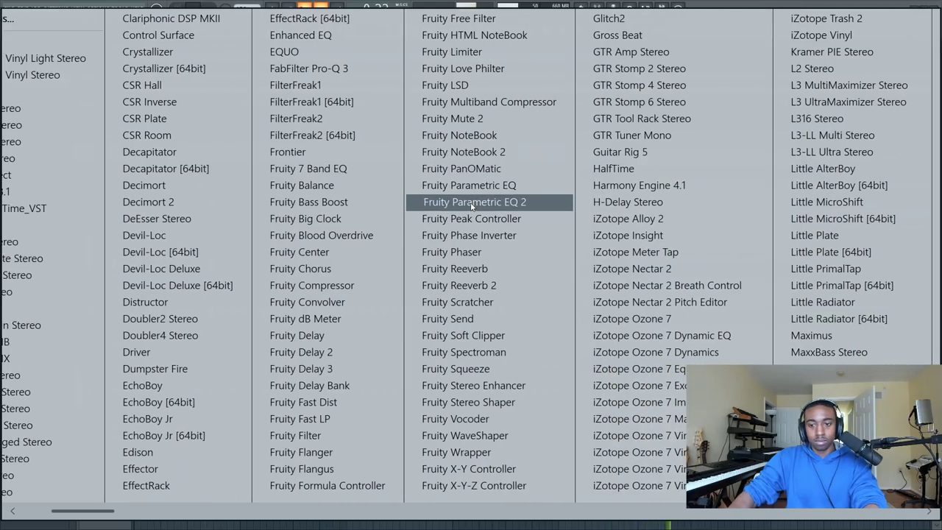
scroll(471, 207, "down", 10)
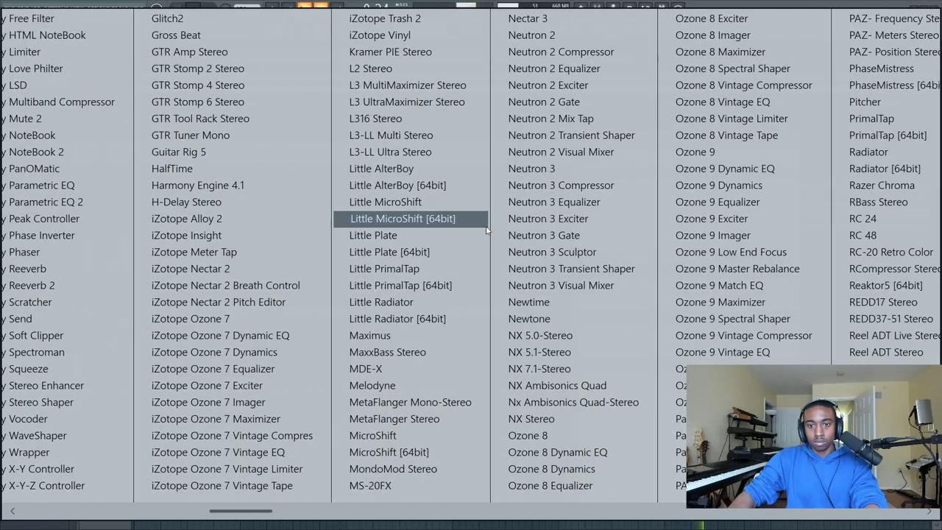
scroll(508, 285, "down", 2)
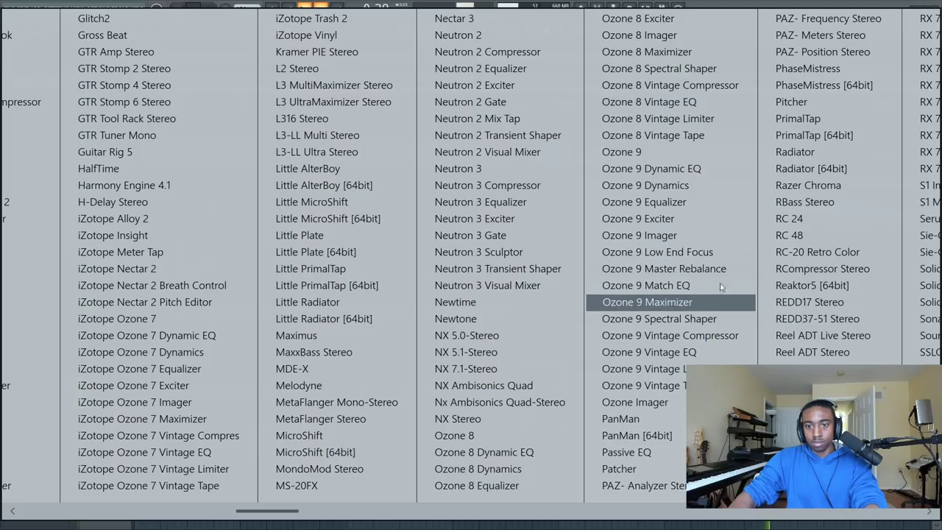
left_click(817, 269)
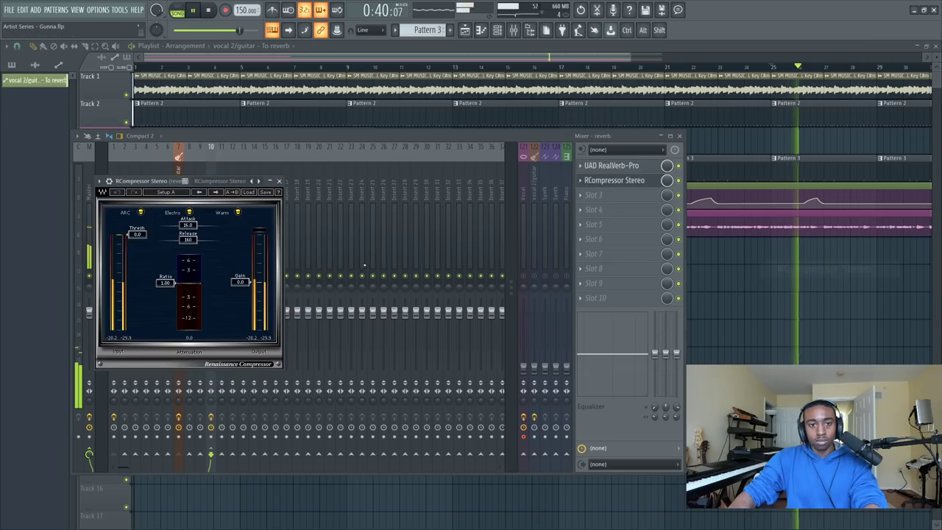
Set RCompressor to about -29.8 threshold, 2.43 ratio, 0.50 attack and 6.1 dB gain, and close it.
left_click_drag(136, 234, 165, 292)
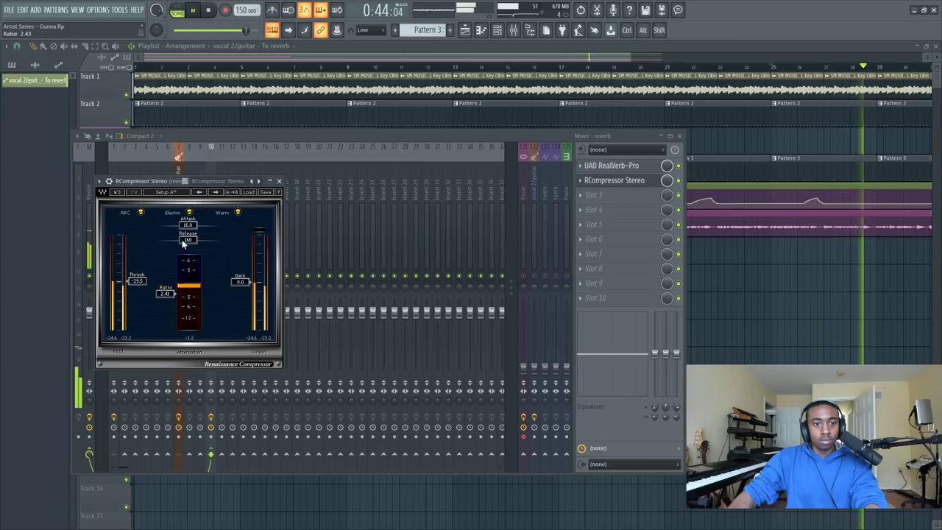
left_click_drag(185, 231, 164, 230)
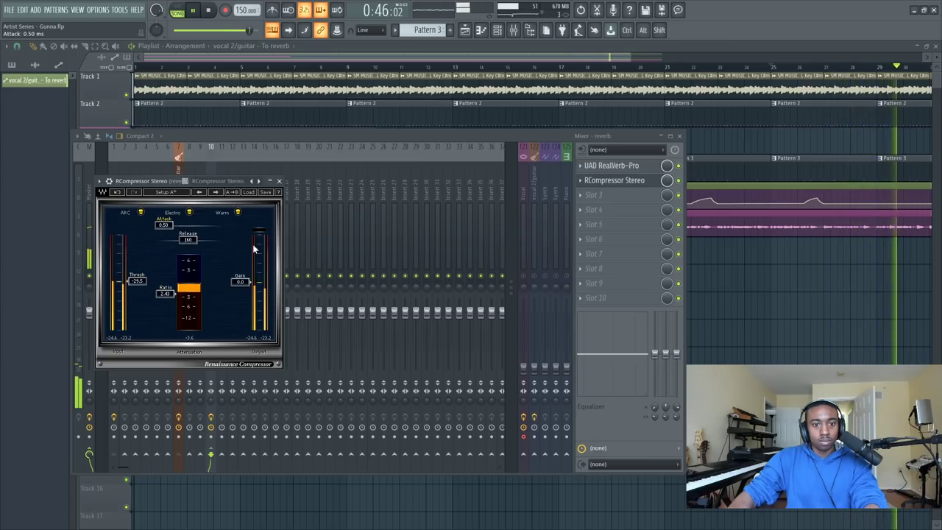
left_click_drag(240, 281, 240, 271)
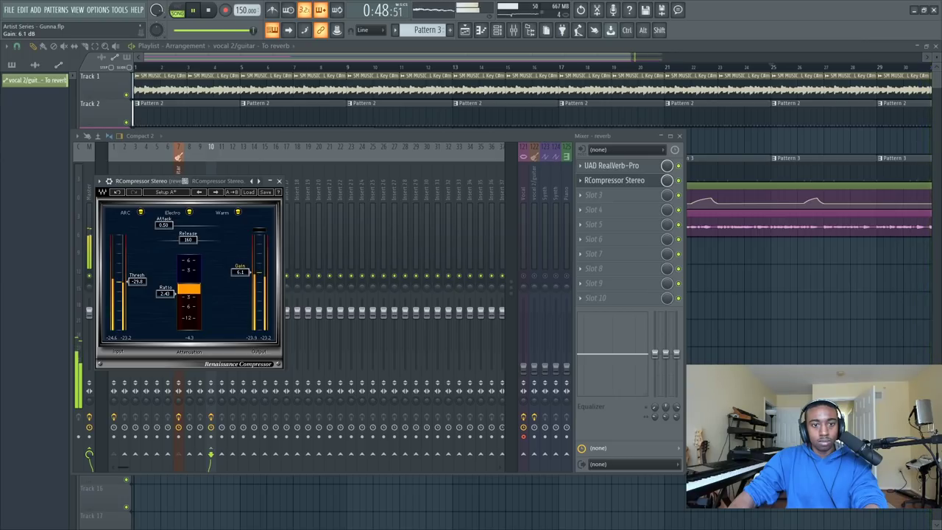
left_click(280, 182)
Move RCompressor down to slot 4 and load Fruity Parametric EQ 2 into slot 2 of the reverb track.
left_click_drag(639, 182, 641, 211)
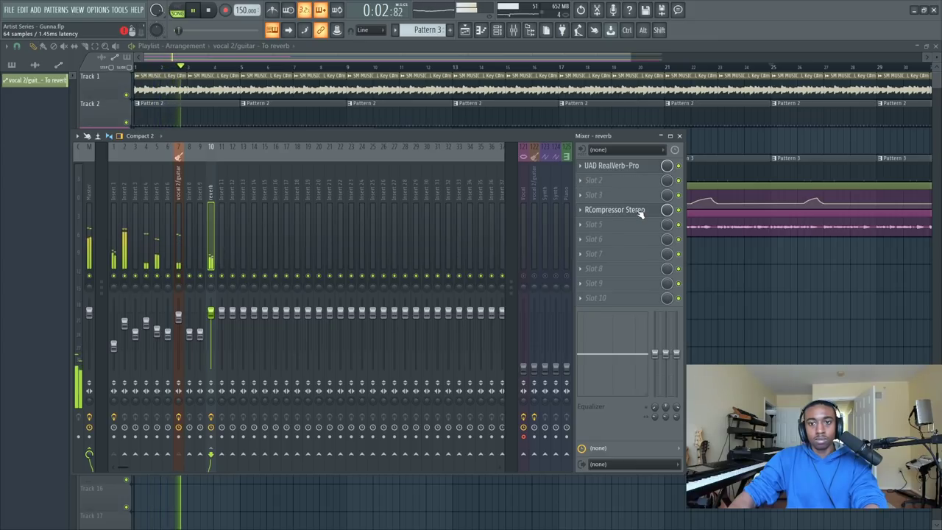
left_click(622, 194)
left_click(573, 201)
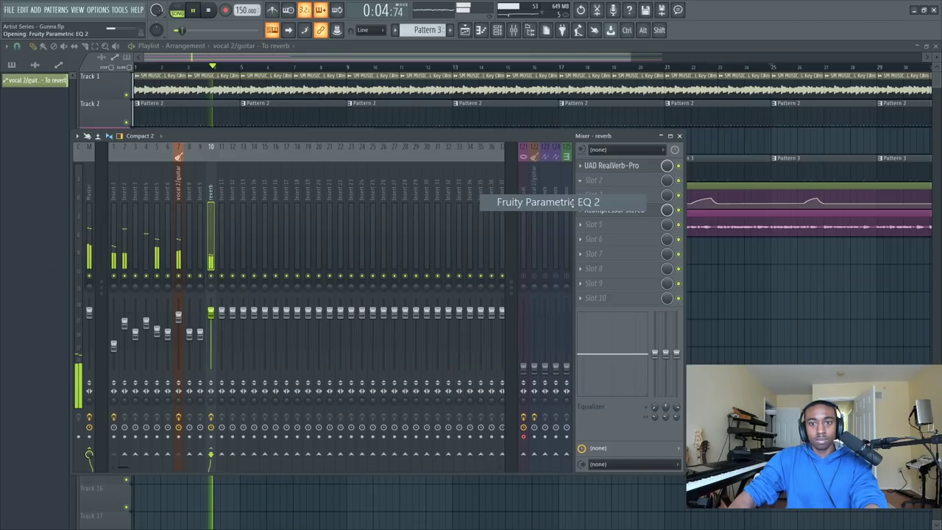
Cut the reverb's lows with EQ band 1 and pull down its highs with band 7, and close the equalizer.
left_click_drag(51, 171, 68, 215)
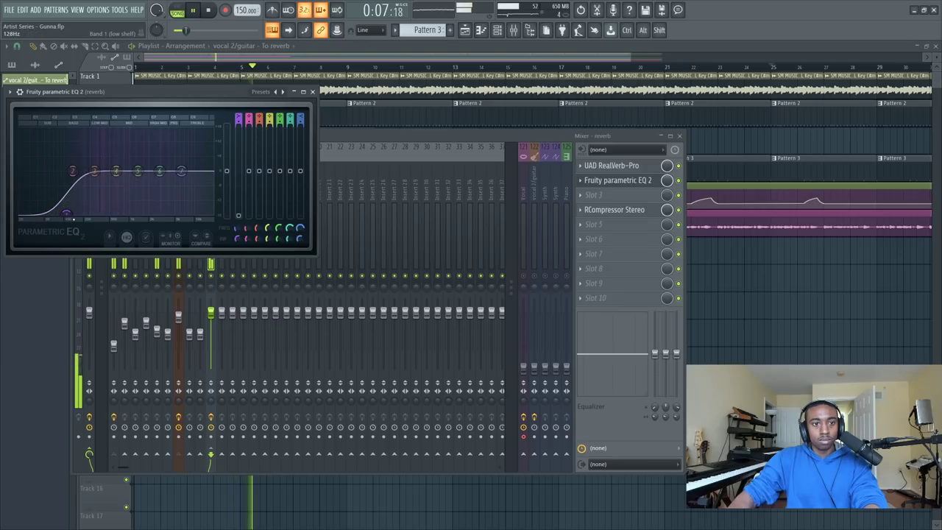
left_click(313, 92)
left_click(640, 180)
left_click_drag(180, 170, 156, 204)
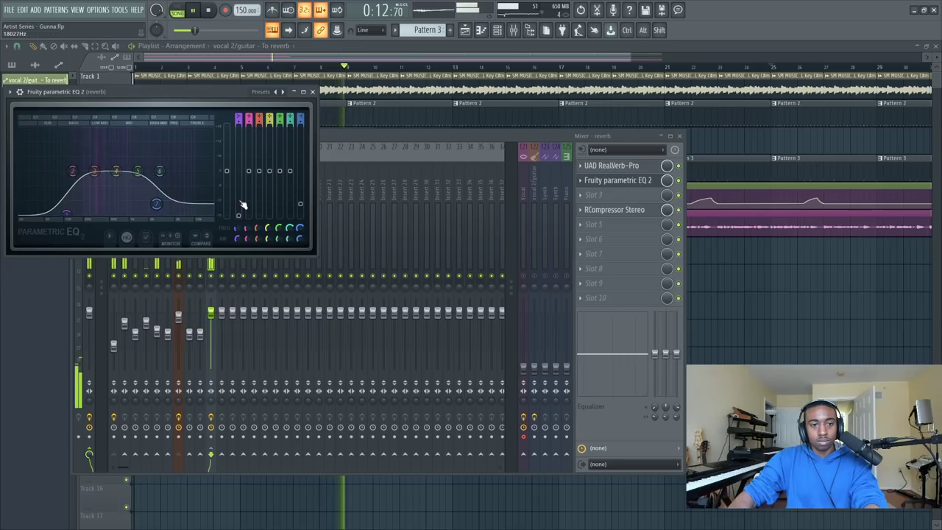
left_click(313, 92)
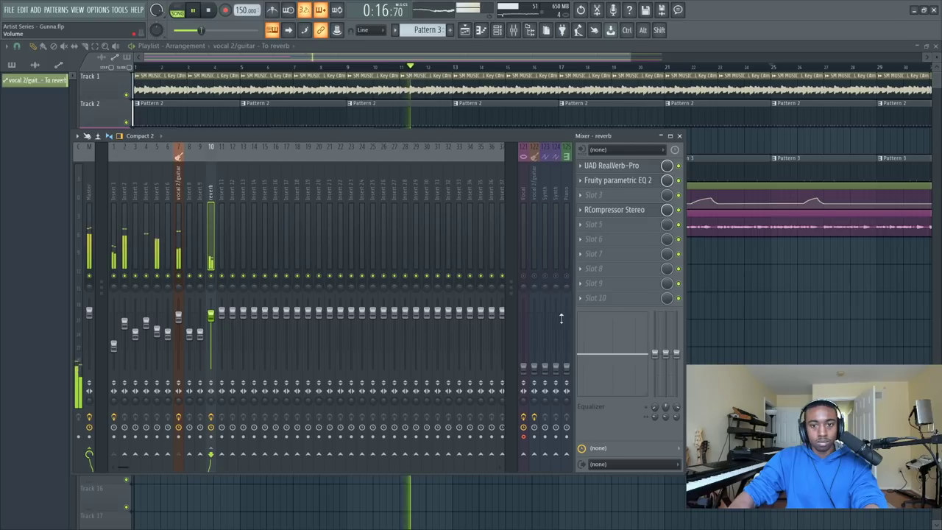
Raise the volume of the vocal 2/guitar mixer track slightly.
key("F9")
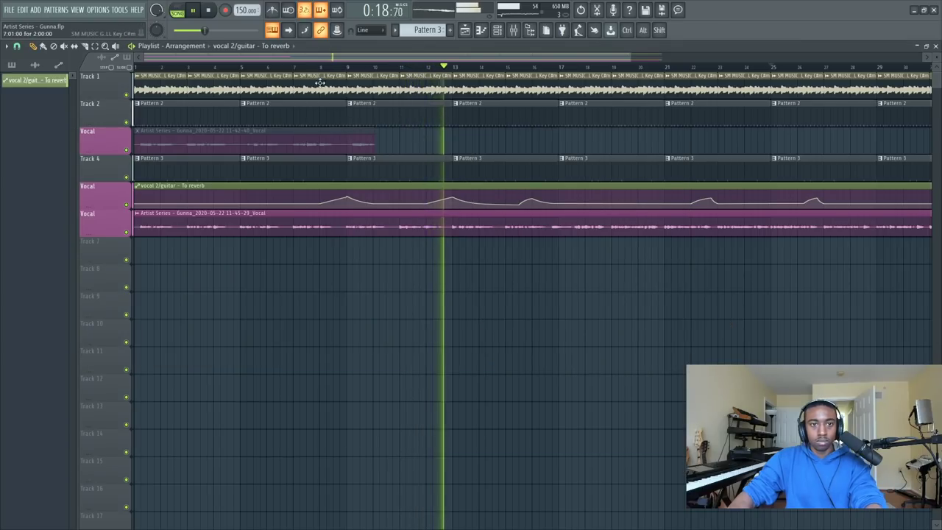
scroll(309, 68, "down", 4)
key("F9")
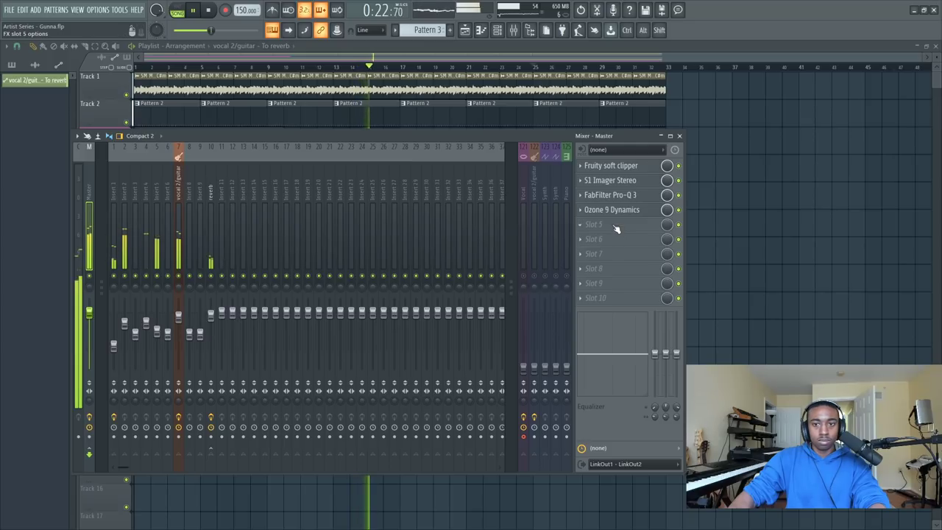
left_click(177, 320)
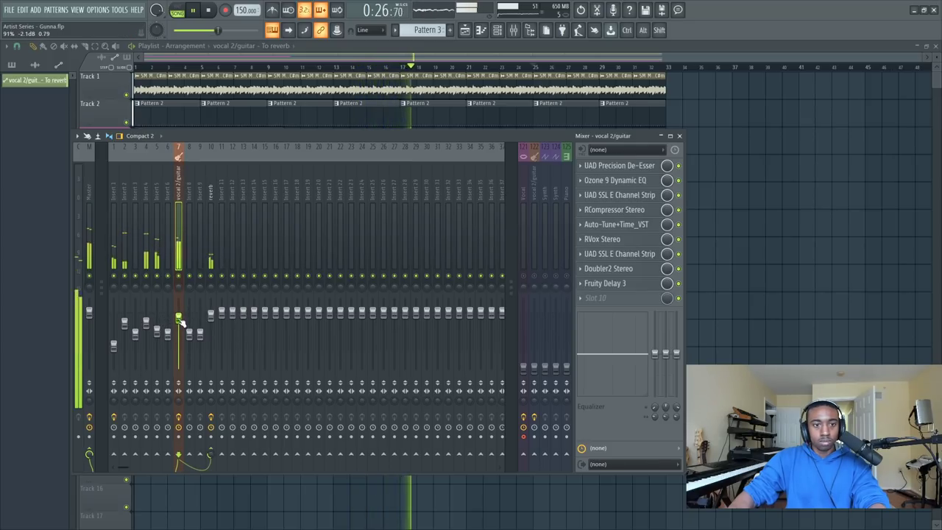
left_click(89, 243)
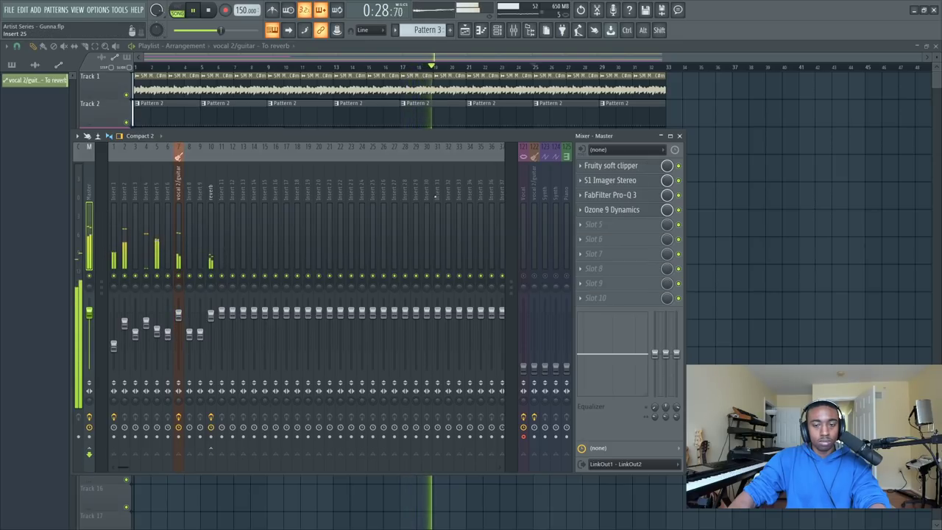
left_click(178, 225)
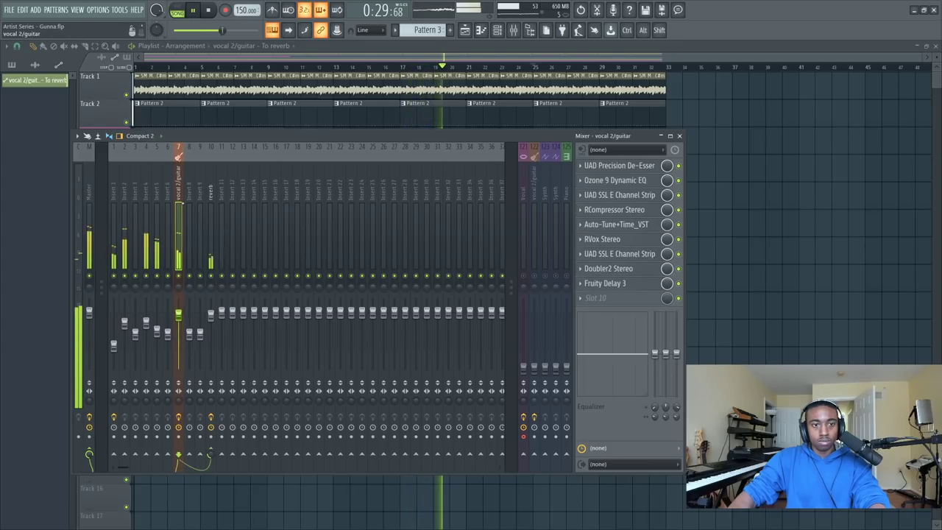
Set the HF gain of the vocal's slot 3 SSL E Channel Strip to 9.3 dB and the Precision De-Esser threshold to -21.60 dB.
left_click(648, 195)
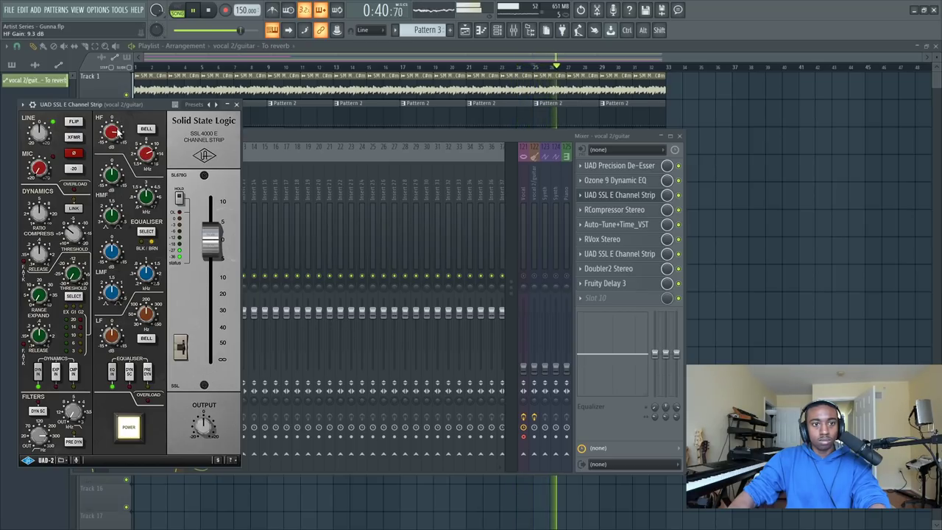
left_click(236, 105)
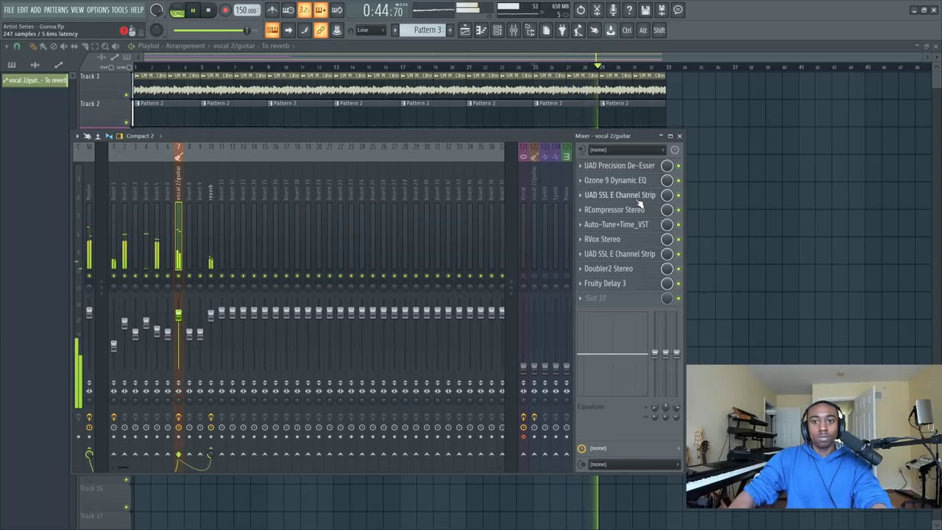
left_click(619, 195)
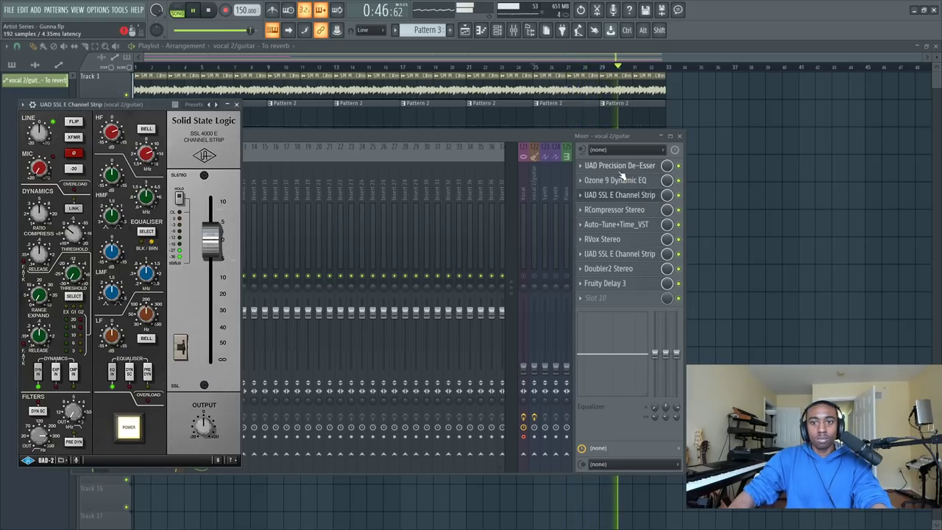
left_click(619, 165)
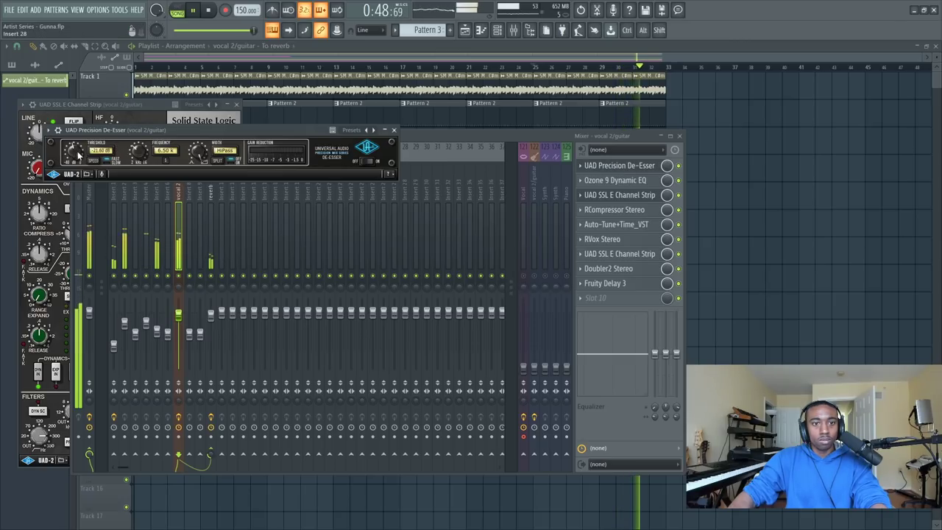
left_click(395, 131)
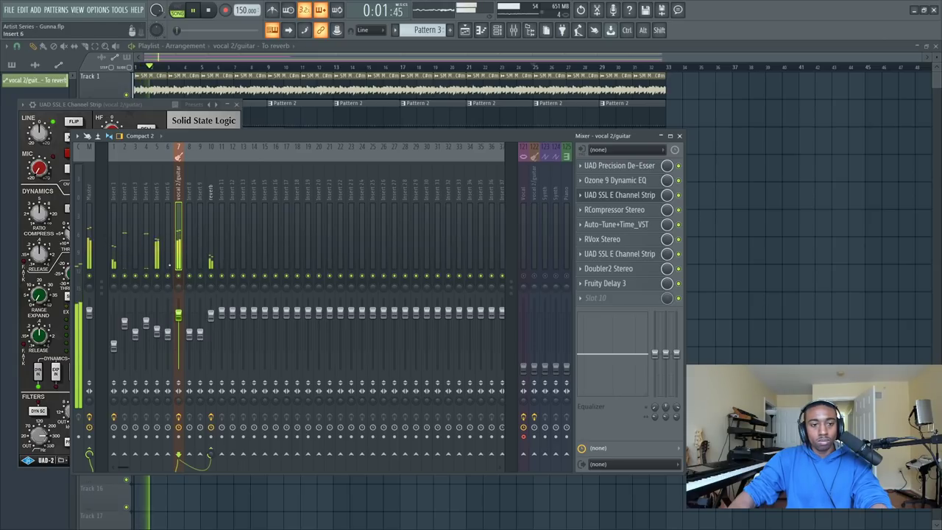
Set the vocal 2/guitar track's volume to about -1.2 dB and Insert 2's volume to -2.8 dB.
left_click(182, 318)
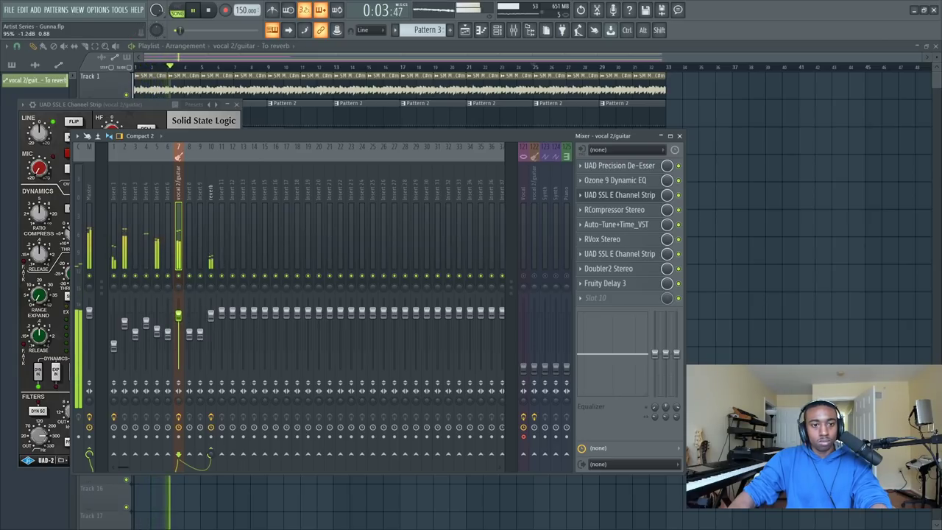
left_click(124, 323)
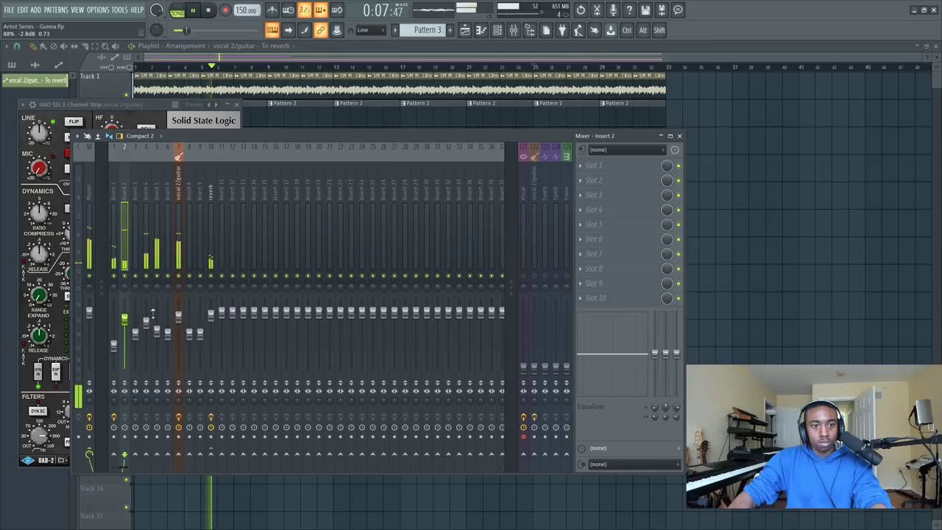
Load Ozone 9 Maximizer into slot 5 of the Master track.
left_click(89, 312)
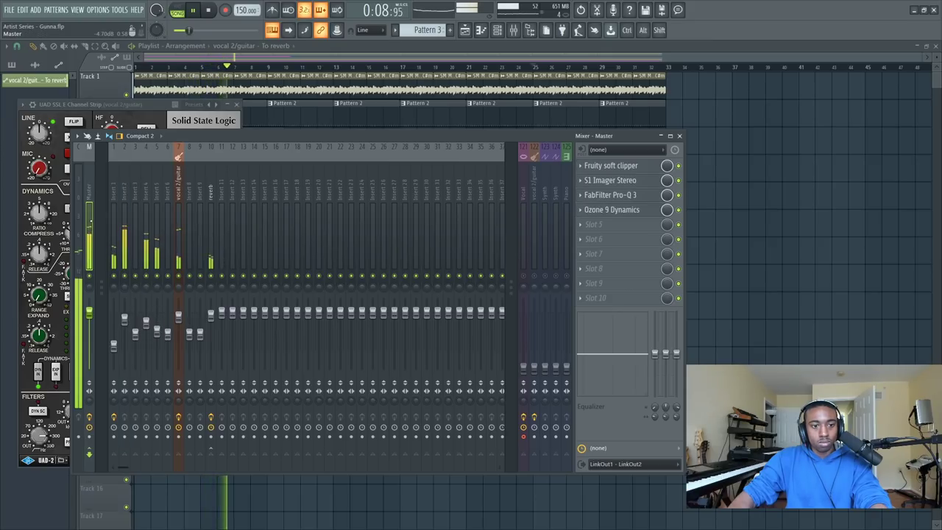
left_click(632, 228)
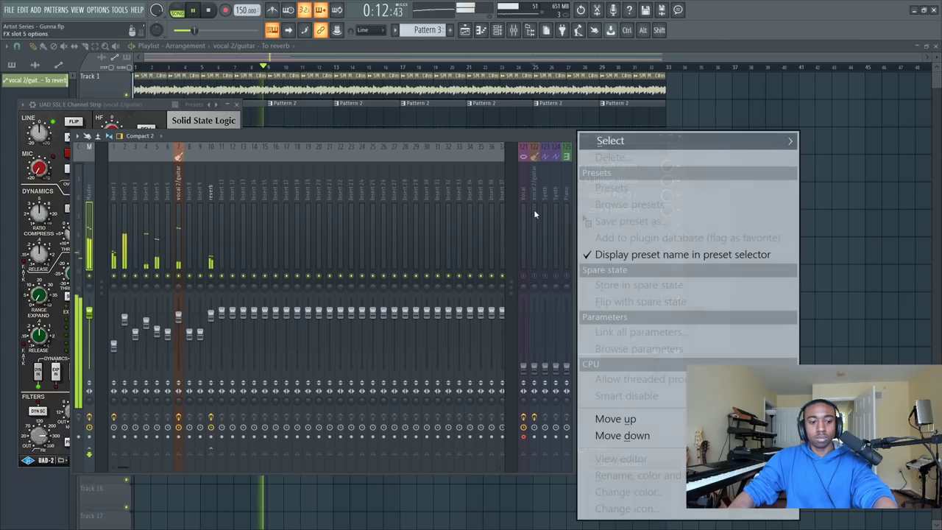
left_click(506, 131)
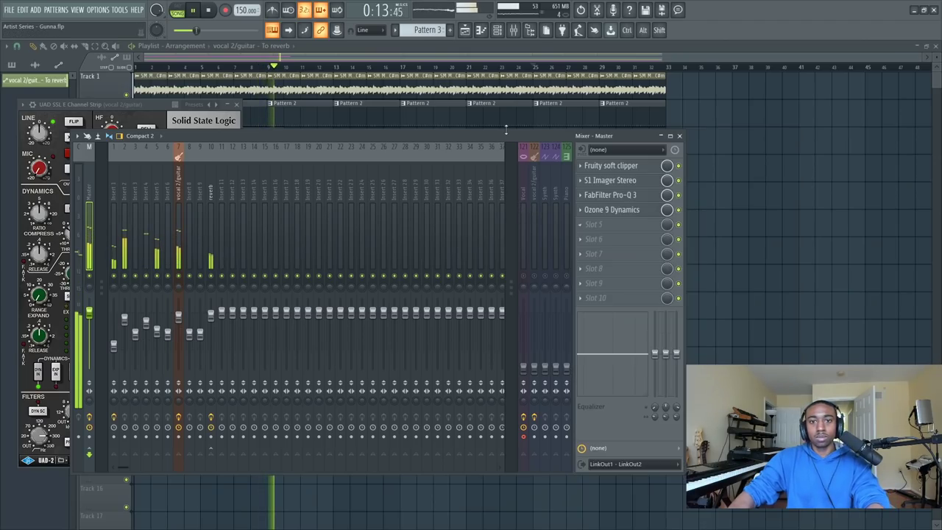
left_click(608, 232)
scroll(559, 201, "down", 5)
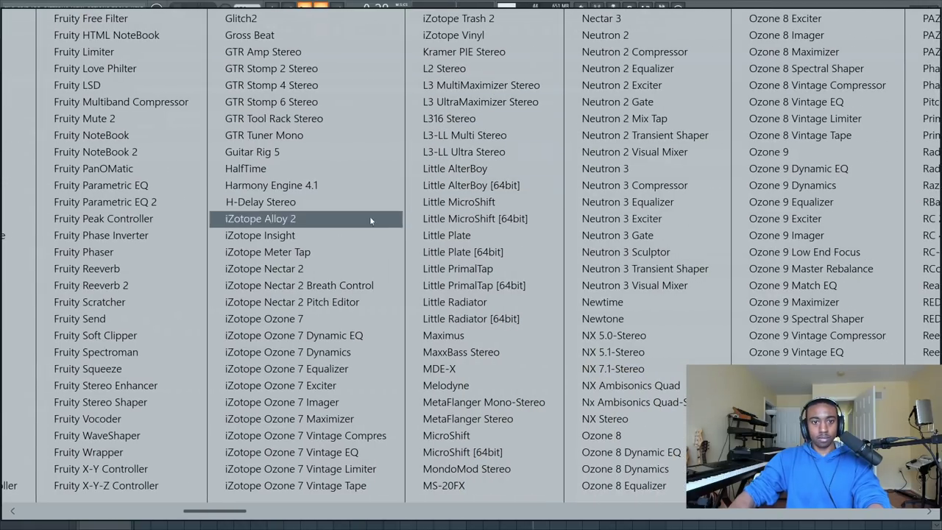
scroll(382, 199, "down", 3)
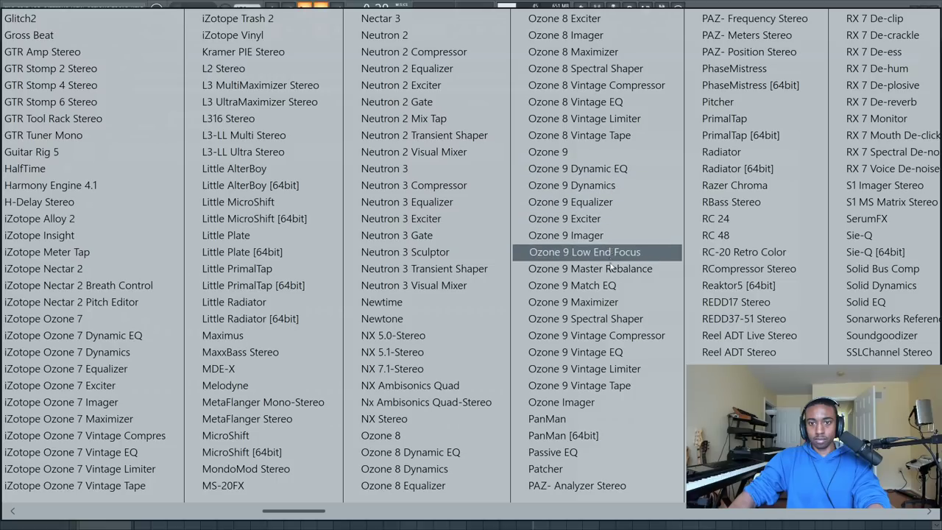
left_click(600, 302)
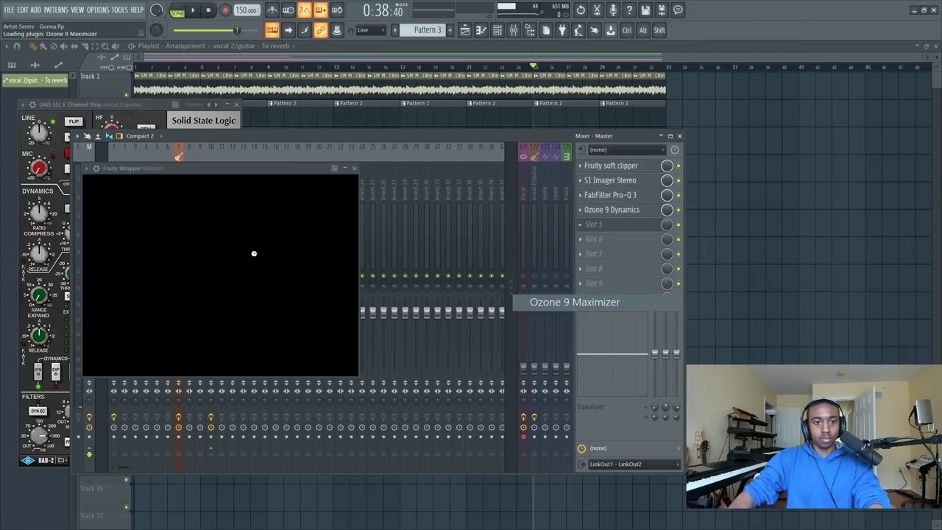
Set the Maximizer's ceiling to -1.0 dB and threshold to -5.2 dB during playback, and close it.
key("space")
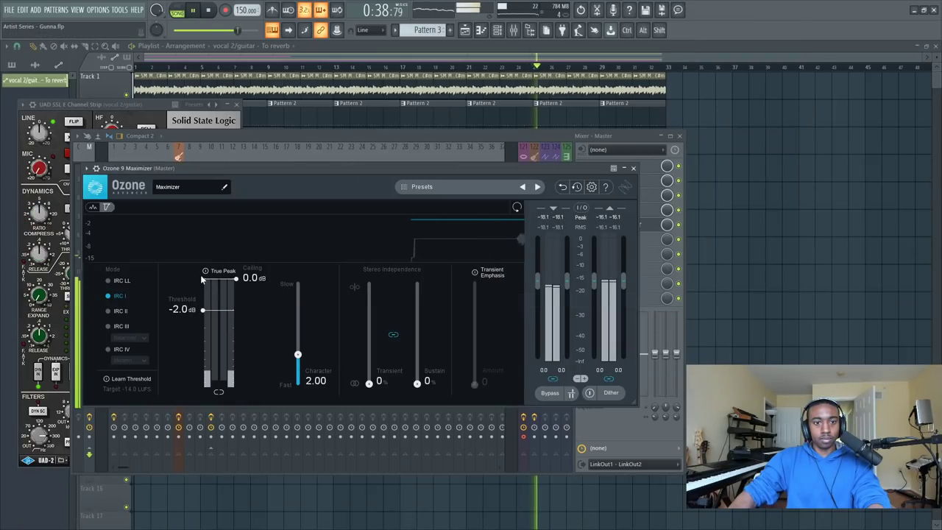
left_click_drag(237, 282, 255, 302)
left_click_drag(182, 310, 185, 340)
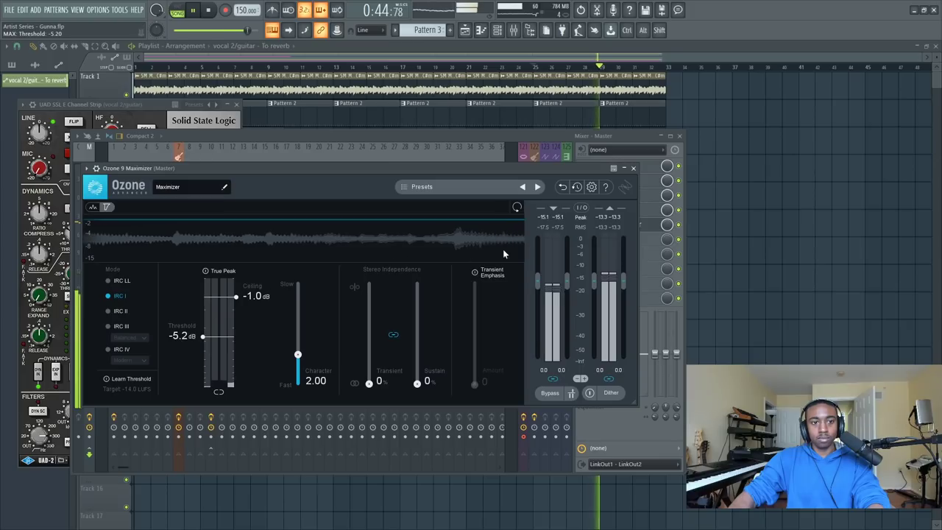
left_click(633, 167)
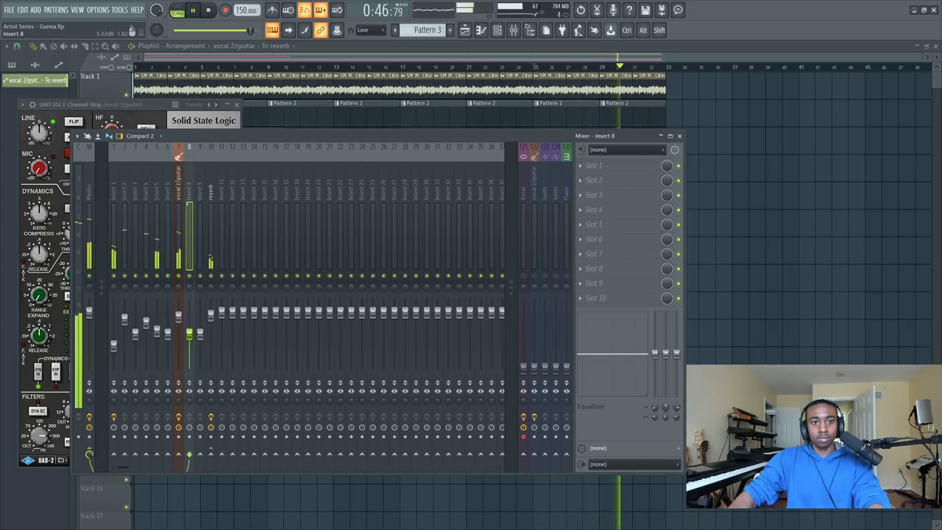
Open the vocal's Precision De-Esser and lower the vocal 2/guitar track's volume slightly.
left_click(633, 168)
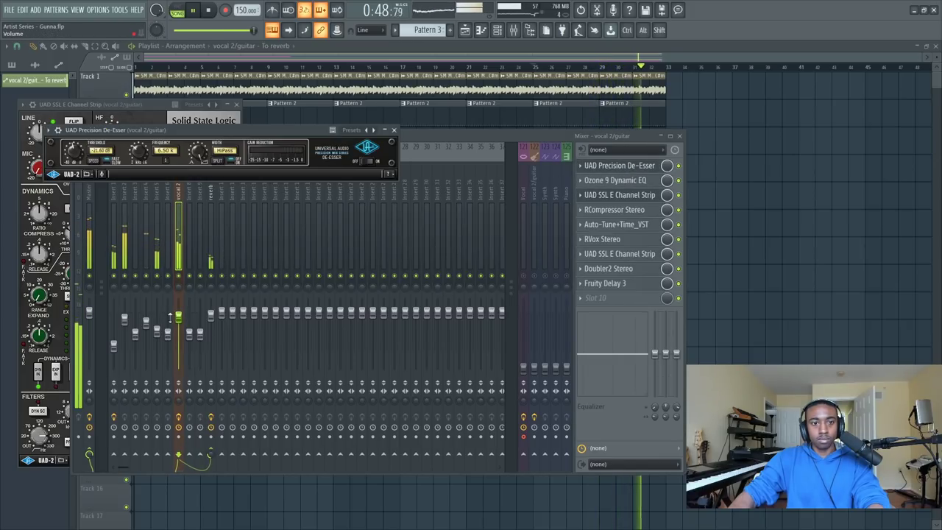
left_click_drag(178, 316, 178, 317)
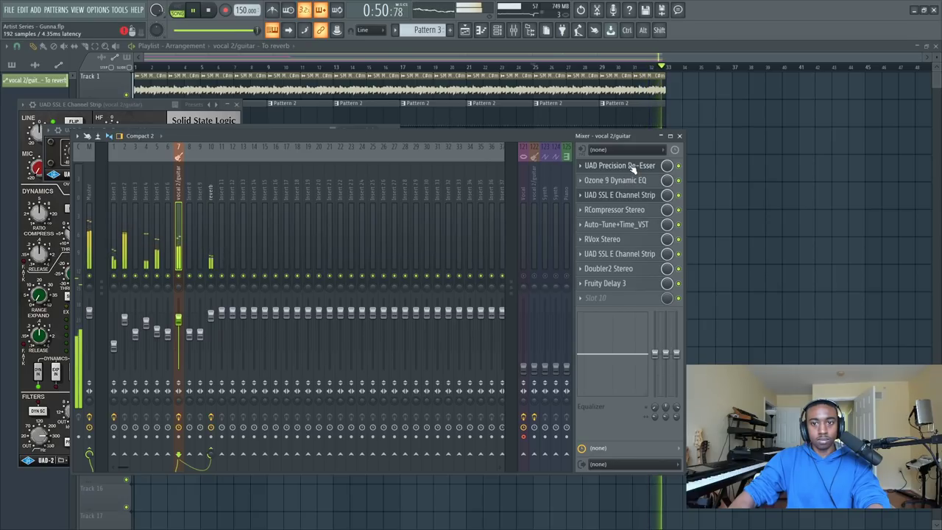
Set the HF gain of the SSL E Channel Strip in the vocal's slot 3 to 4.4 dB and close the plugin.
left_click(89, 212)
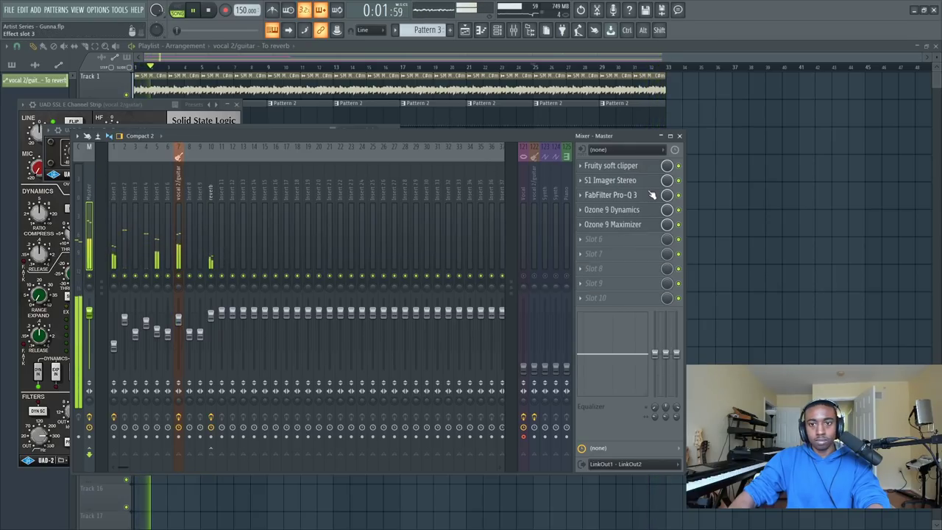
left_click(178, 197)
left_click(639, 194)
left_click(630, 197)
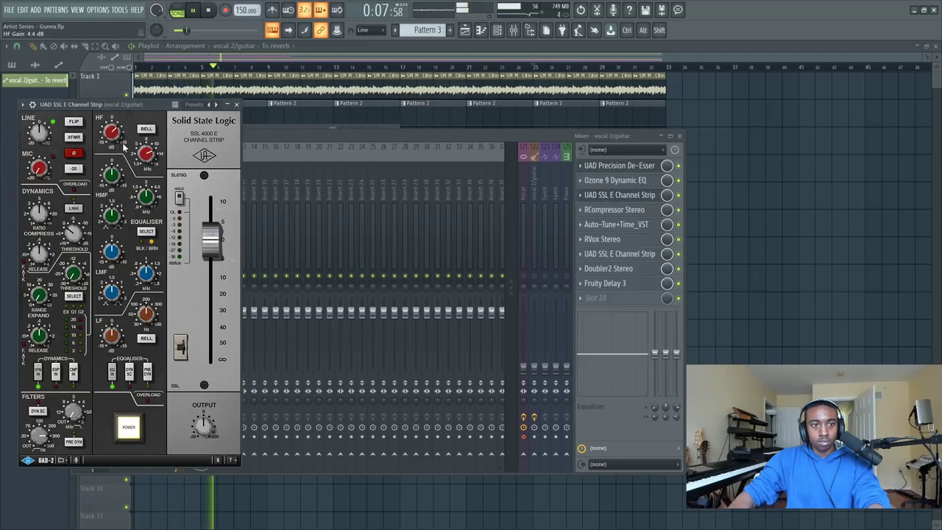
left_click(237, 106)
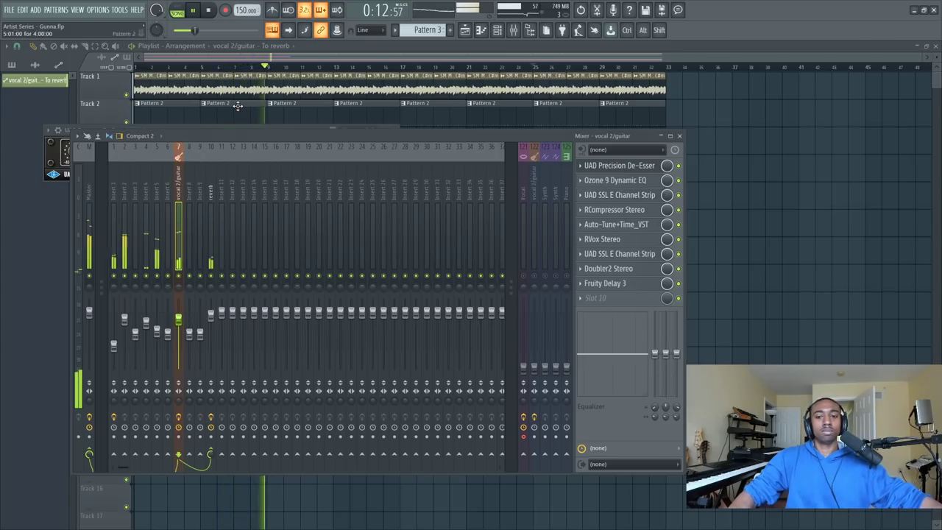
Lower the threshold of the Master's Ozone 9 Maximizer to -12.3 dB and close it.
left_click(89, 195)
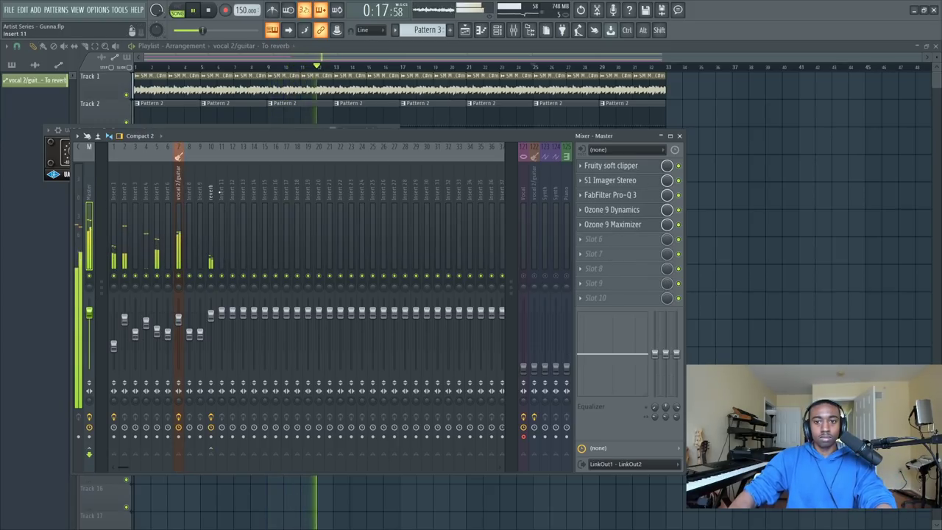
left_click(623, 225)
left_click_drag(181, 332, 189, 365)
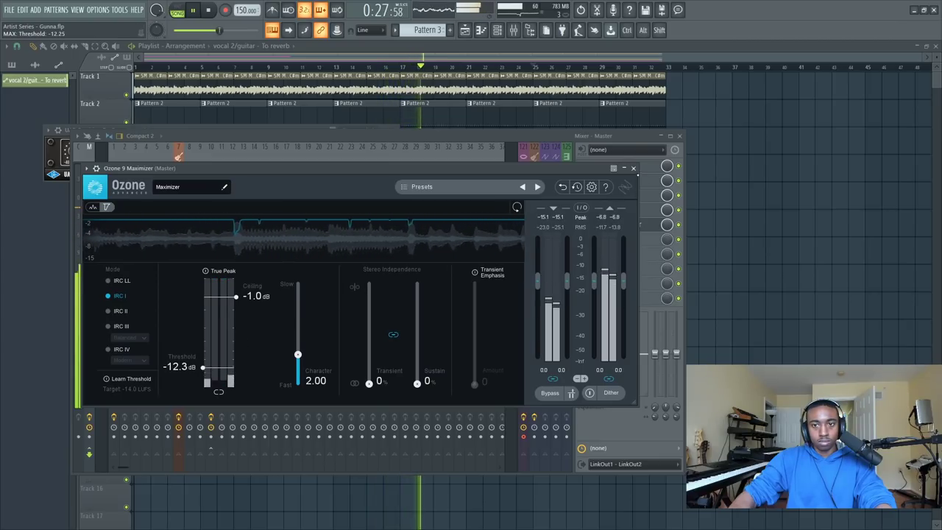
left_click(633, 168)
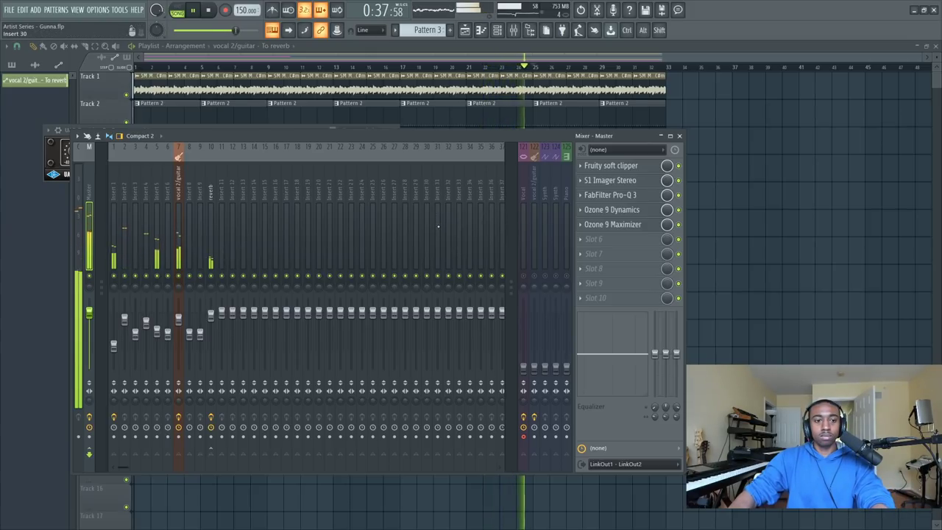
Examine the Master's Ozone 9 Dynamics settings and the vocal's Doubler2 Stereo settings during playback.
left_click(635, 210)
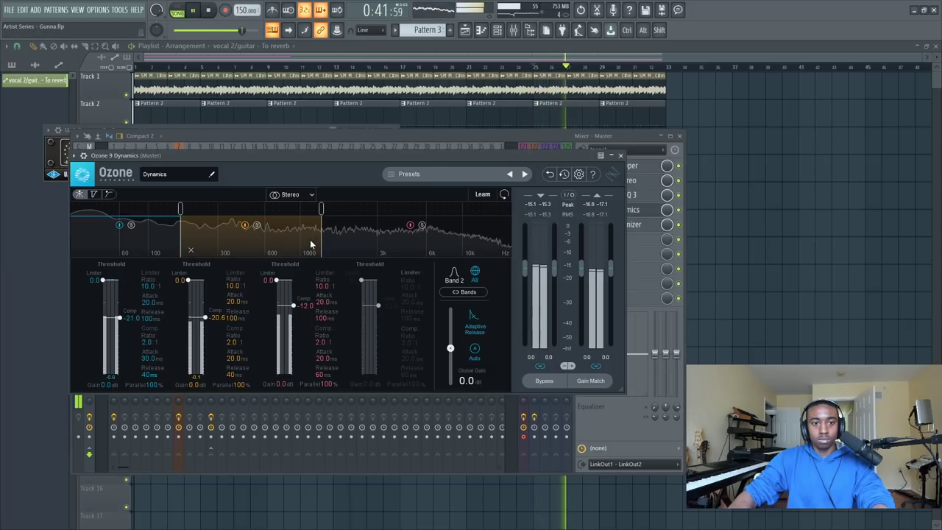
left_click(622, 157)
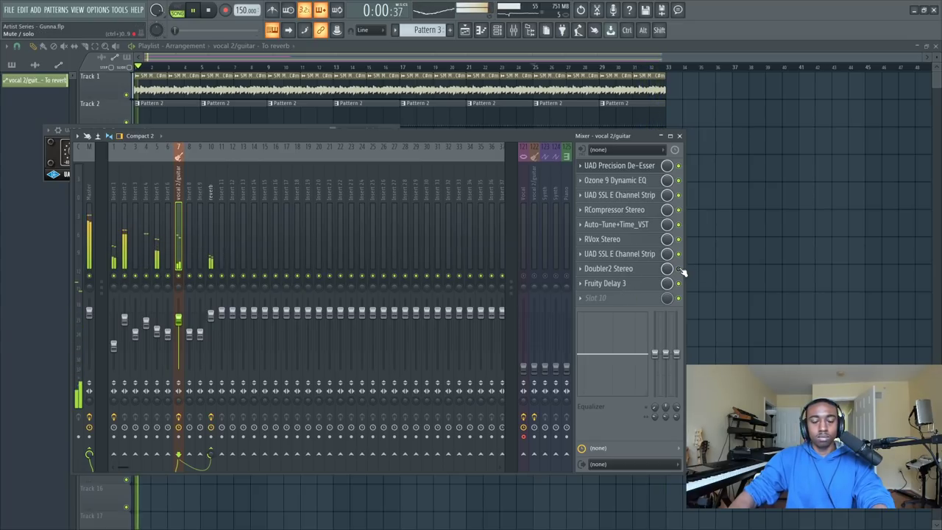
left_click(632, 269)
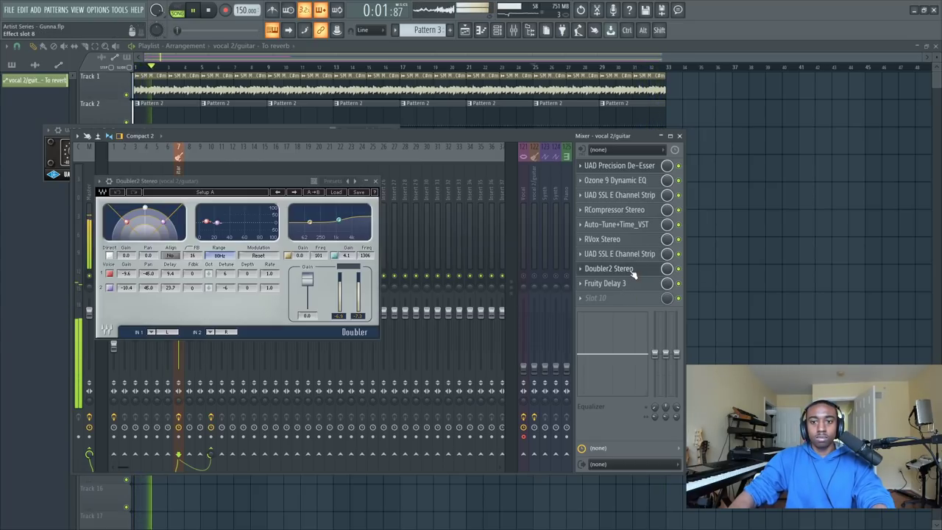
left_click(376, 181)
Review the Master and reverb effect chains and list the project's patterns beside the playlist.
left_click(90, 198)
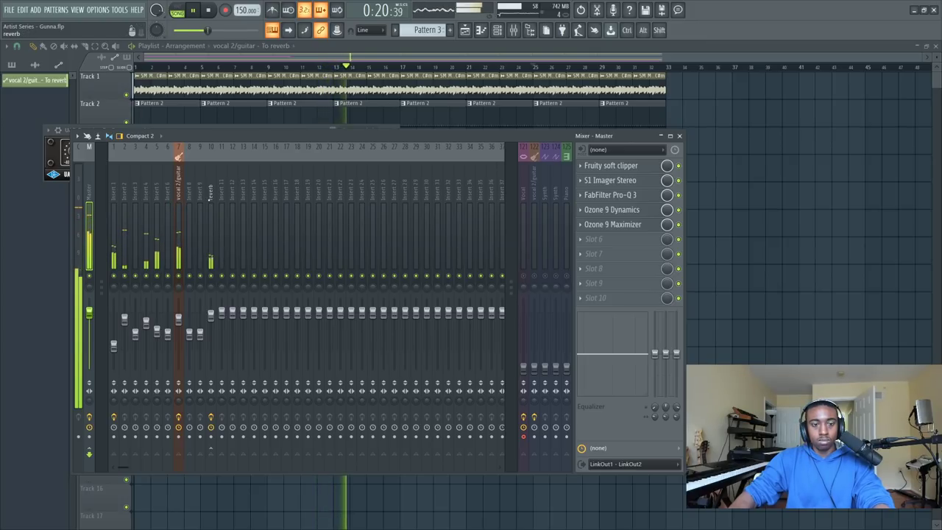
left_click(211, 193)
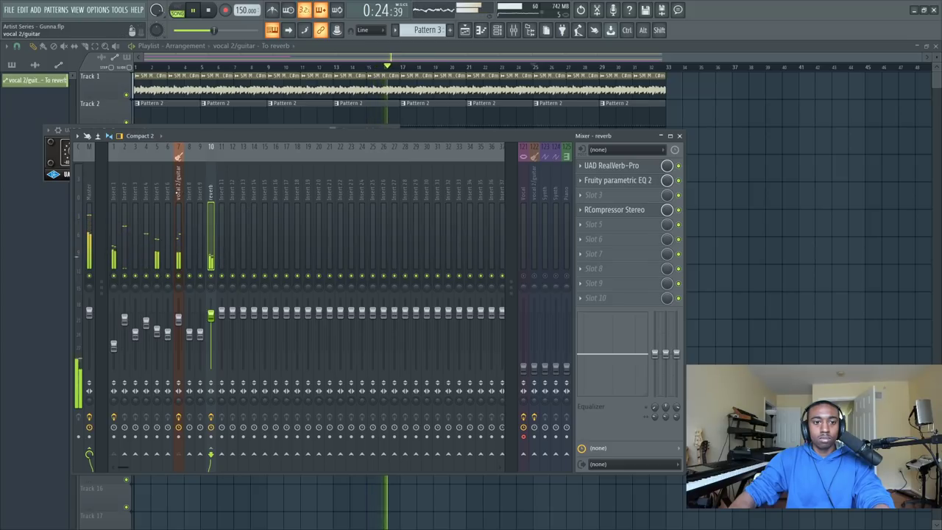
key("F9")
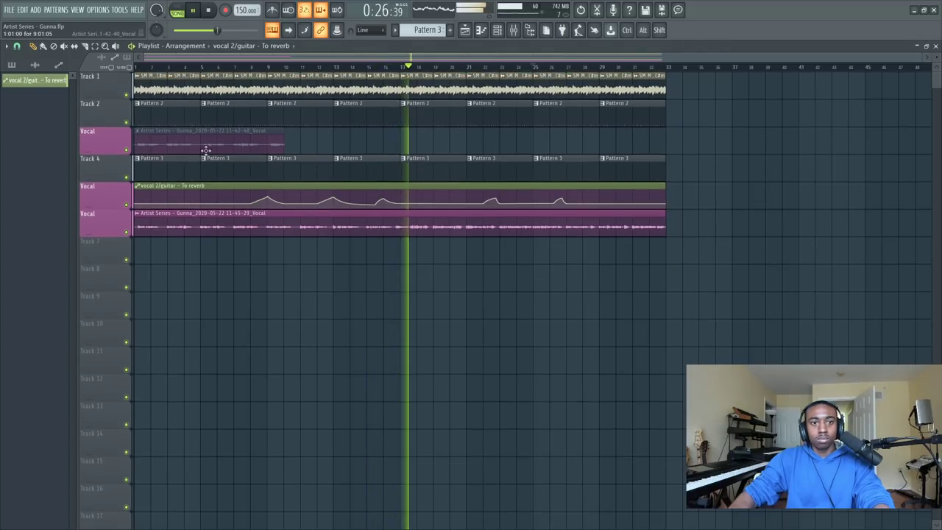
left_click(12, 64)
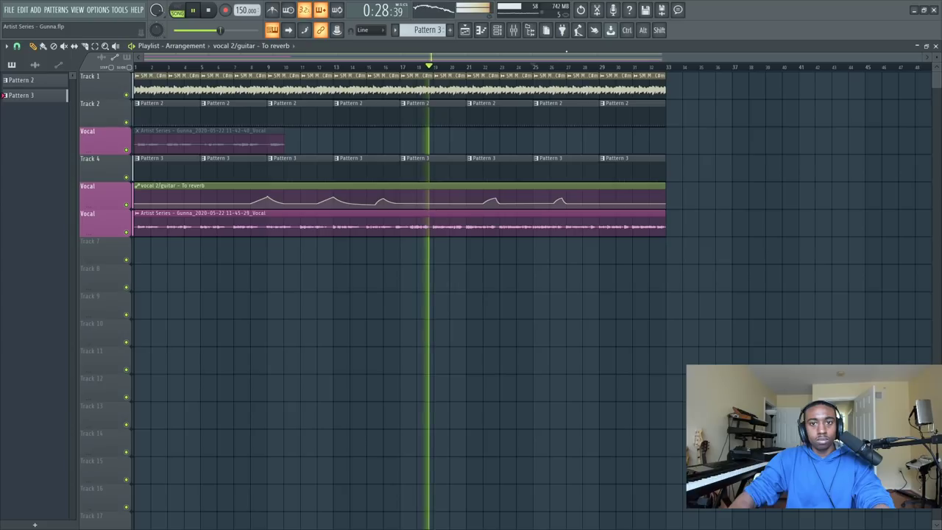
left_click(522, 35)
Set the LMF gain of the vocal's second SSL E Channel Strip to -5.7 dB and raise the vocal 2/guitar track to -0.8 dB.
left_click(178, 205)
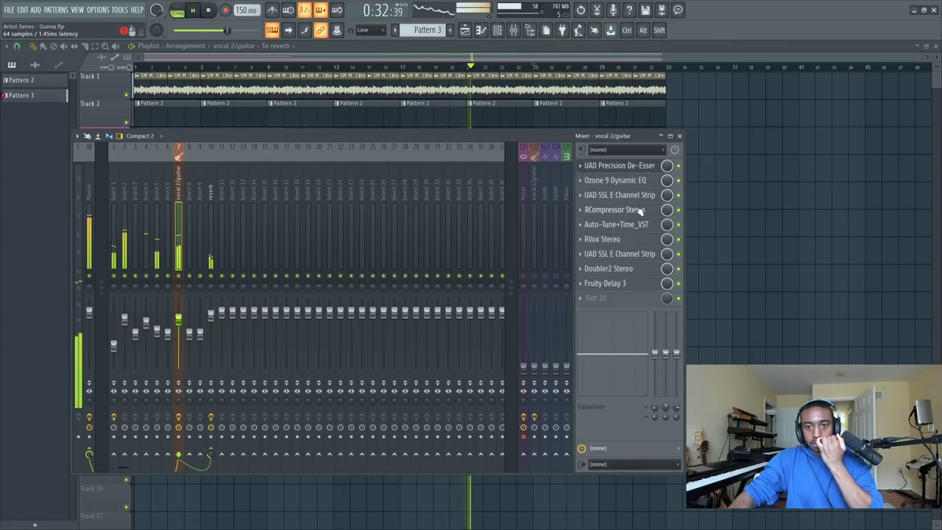
left_click(631, 254)
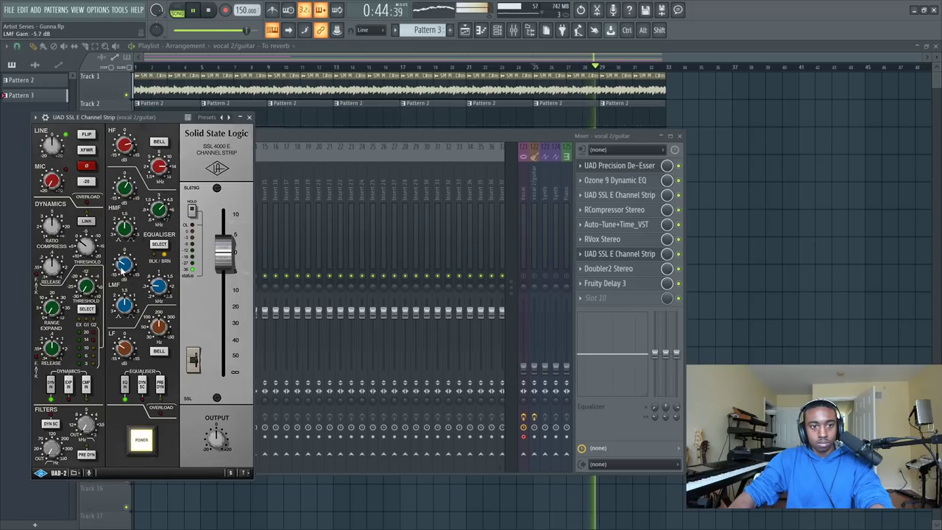
left_click(249, 118)
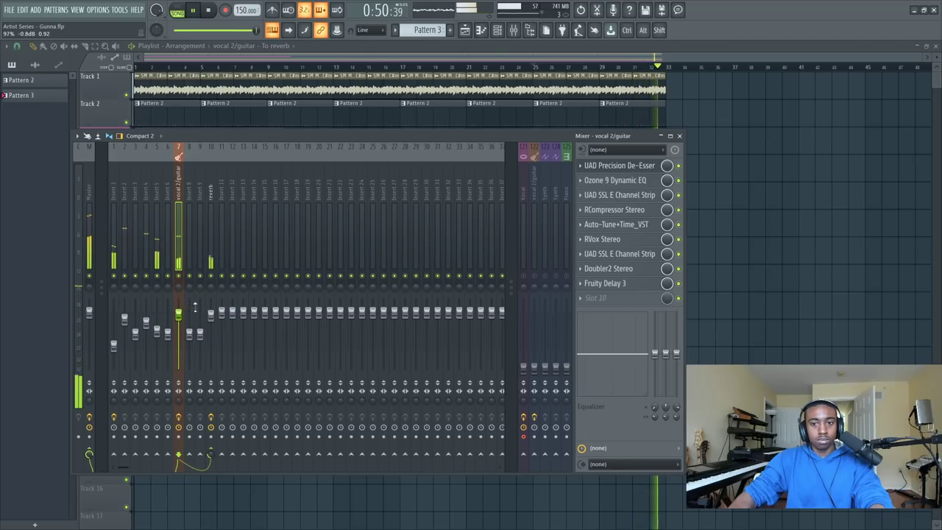
Move the UAD Precision De-Esser from slot 1 to slot 7 of the vocal chain, directly before Doubler2 Stereo.
left_click(92, 200)
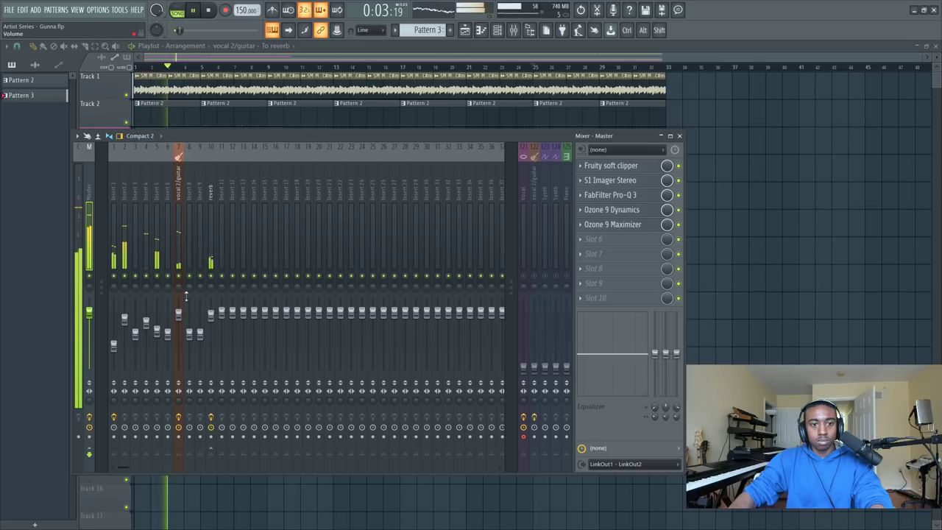
left_click(179, 239)
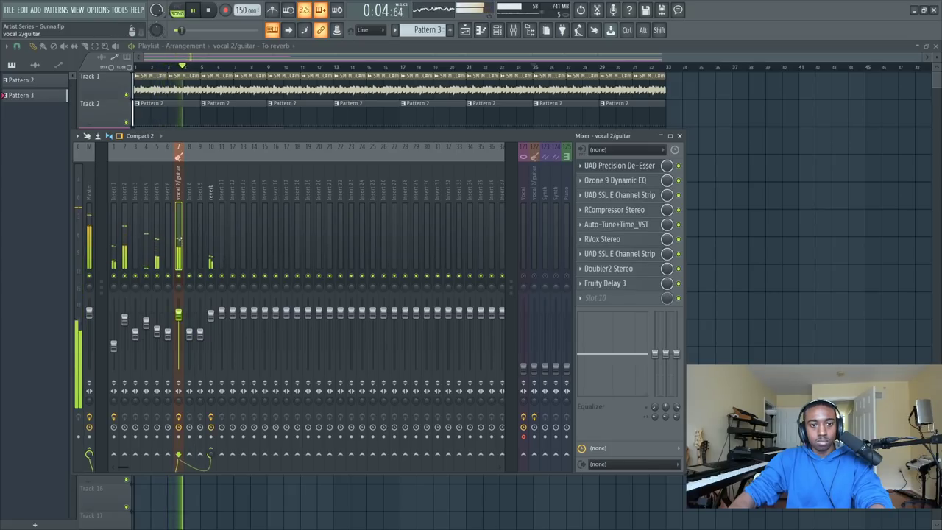
left_click(617, 241)
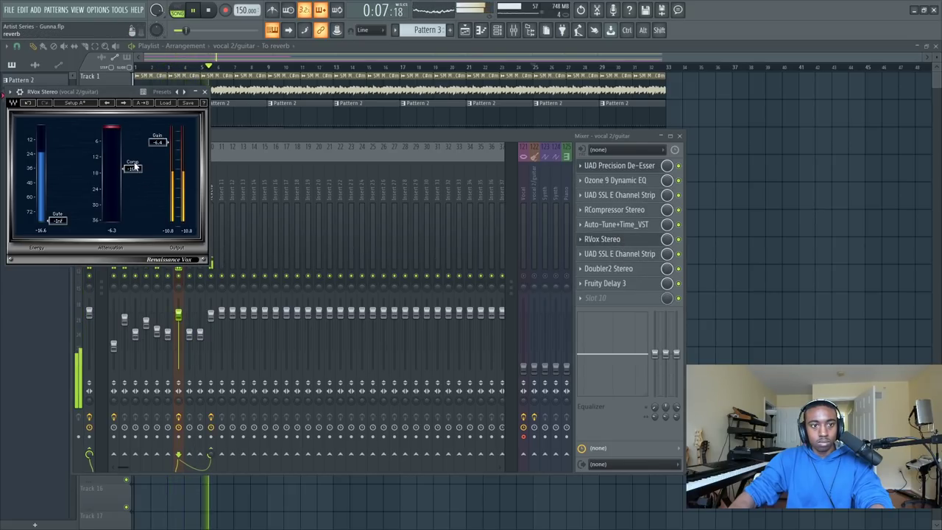
left_click(624, 210)
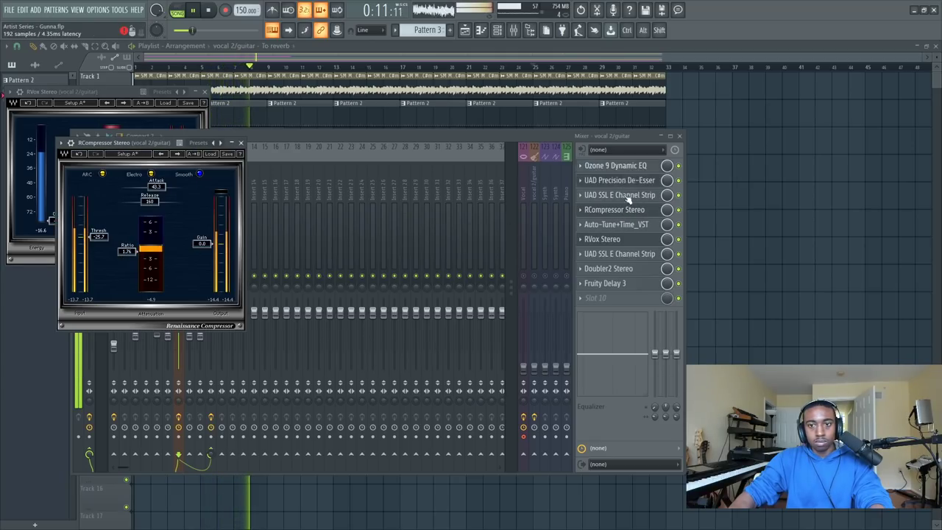
left_click_drag(627, 213, 628, 258)
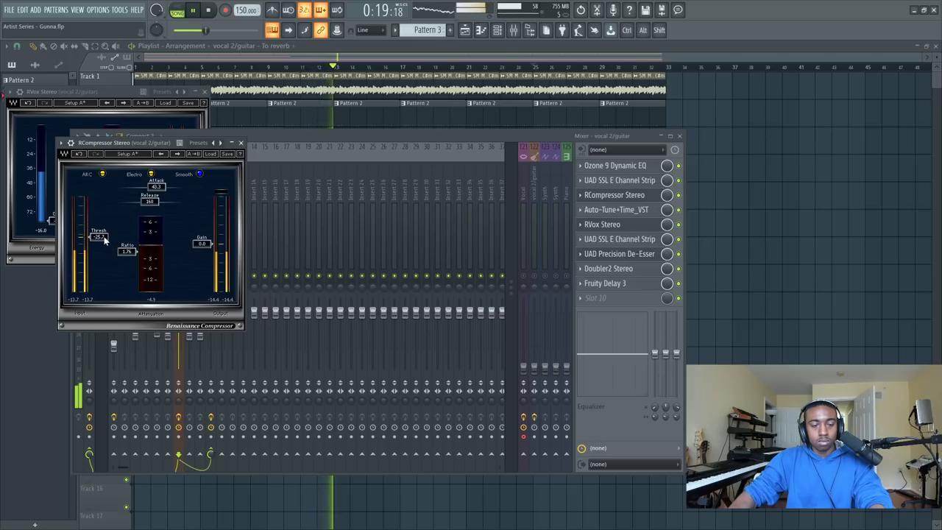
Check the vocal's RVox Stereo settings, close the plugin and look over the playlist arrangement.
left_click(619, 228)
left_click(619, 229)
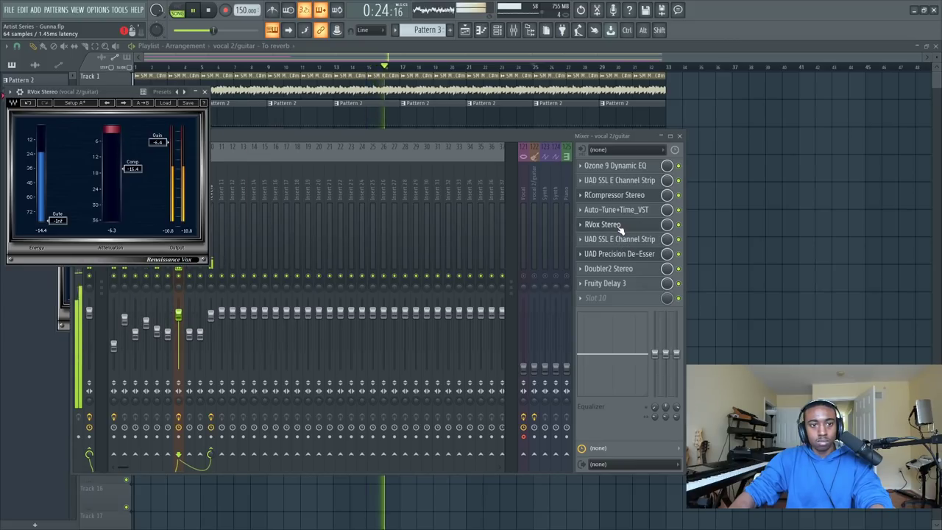
left_click(204, 92)
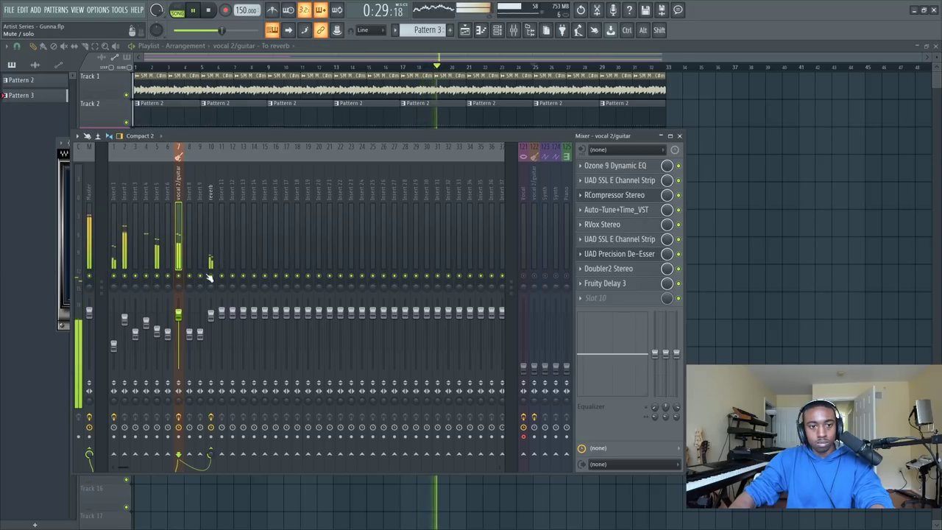
key("F9")
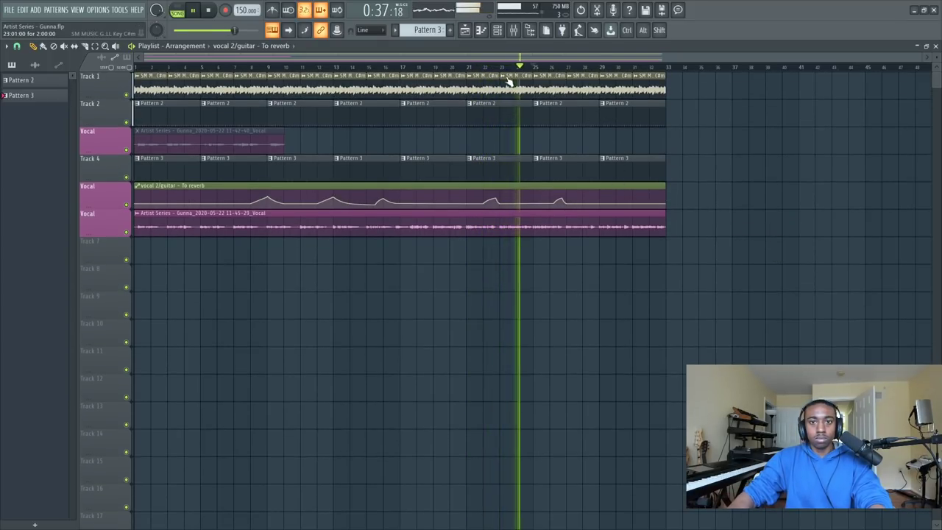
left_click(514, 31)
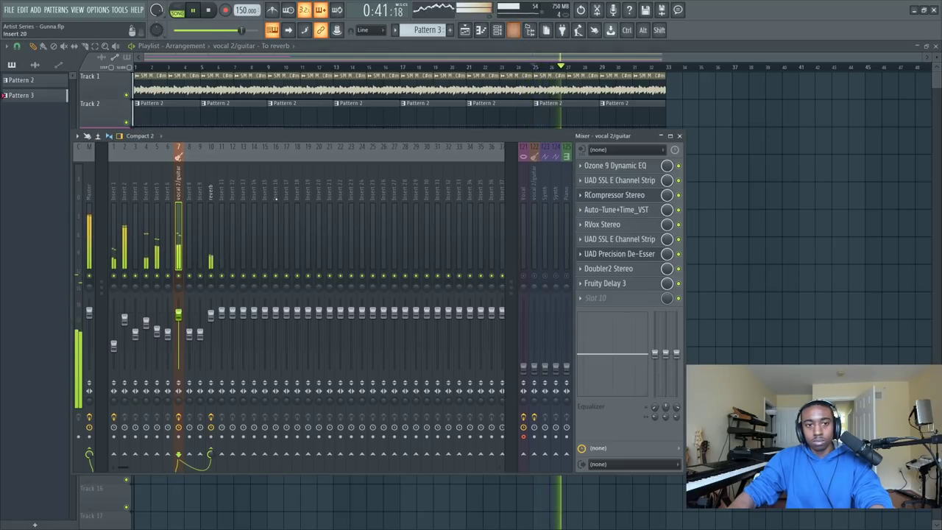
Move the Master's Ozone 9 Maximizer to slot 7 and load Ozone 9 Equalizer into slot 5.
left_click(87, 208)
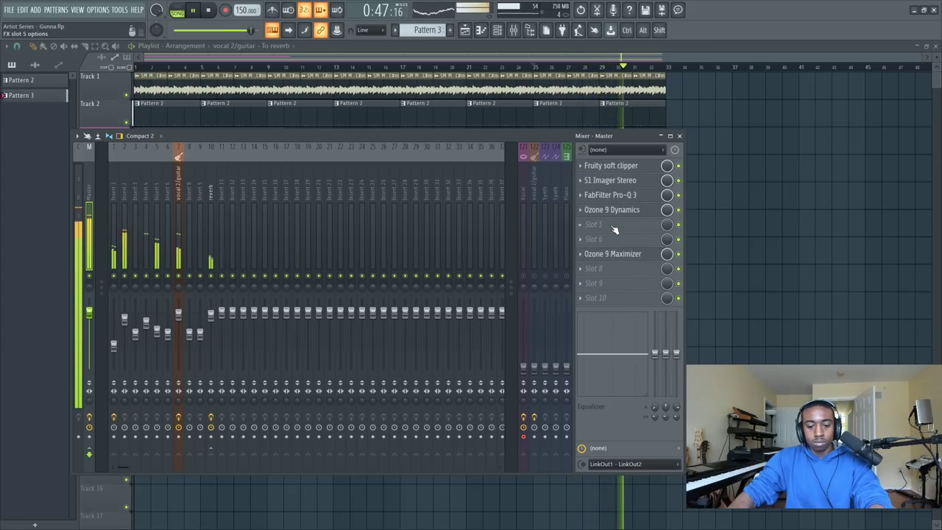
left_click(614, 228)
scroll(545, 219, "right", 5)
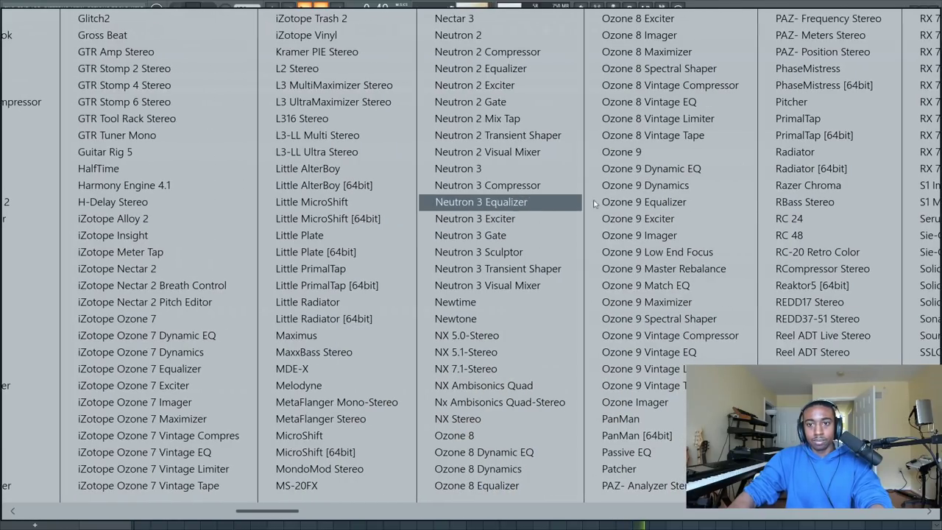
left_click(647, 202)
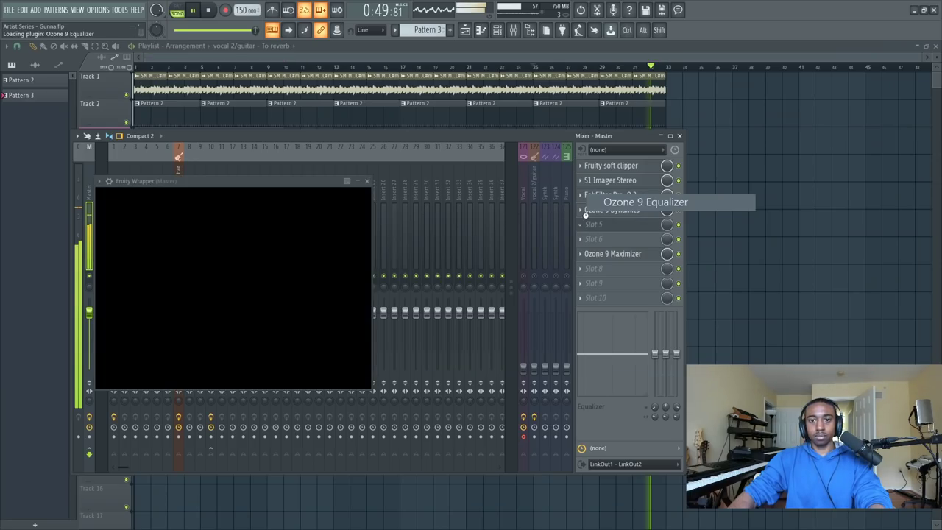
Switch the equalizer to Mid/Side, cutting the sides 1.6 dB at 256 Hz with Q 0.8 and boosting 0.9 dB at 2776 Hz with Q 0.5.
left_click(324, 219)
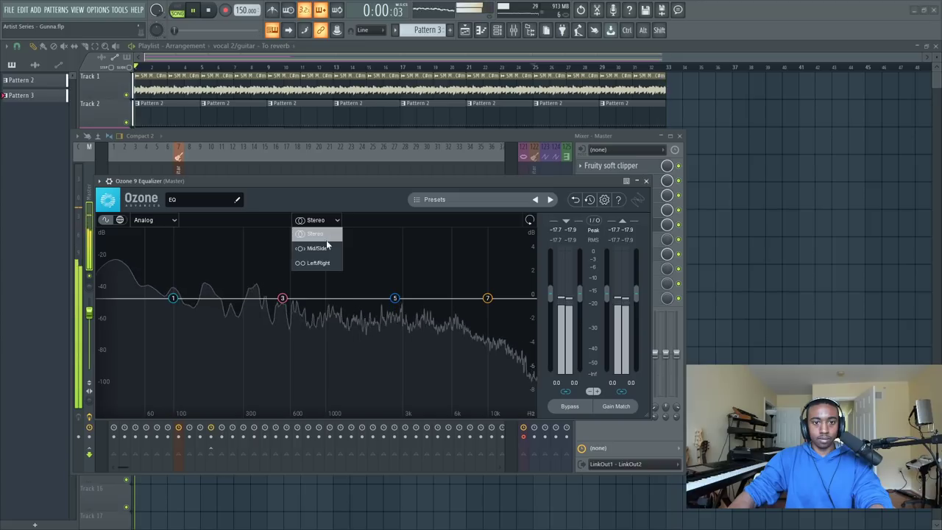
left_click(328, 245)
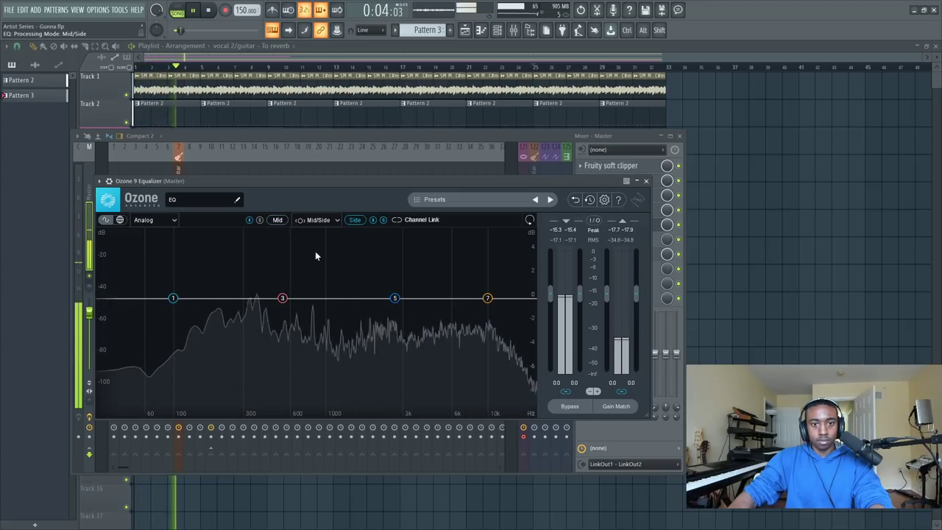
left_click_drag(214, 298, 224, 287)
scroll(224, 287, "down", 3)
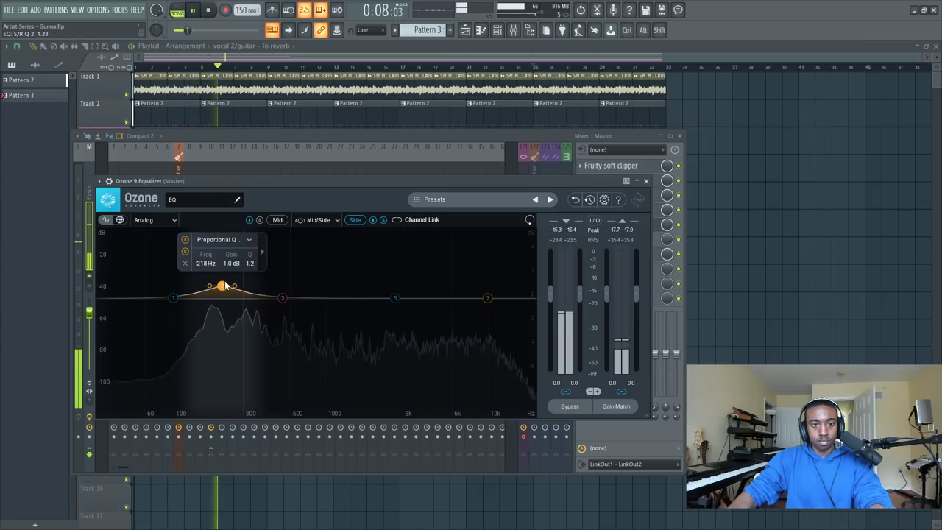
left_click_drag(221, 285, 234, 318)
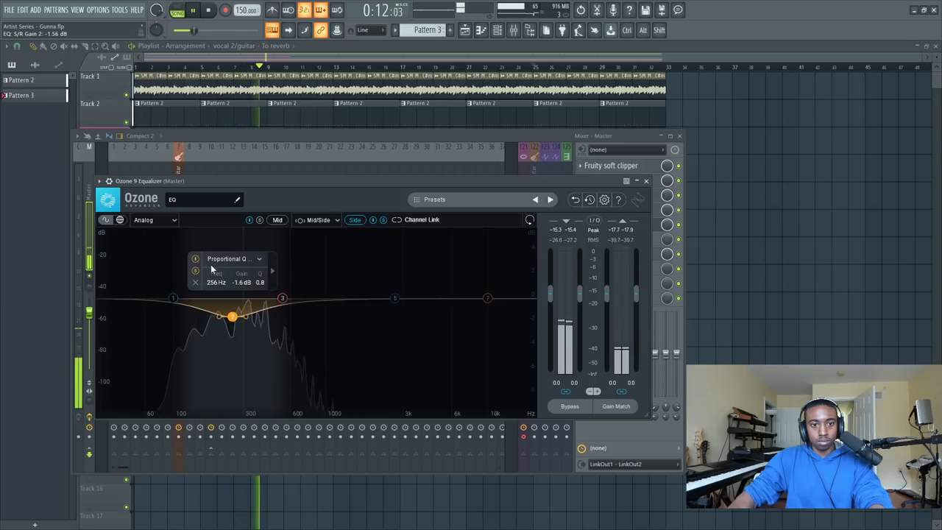
left_click_drag(395, 297, 398, 289)
scroll(398, 289, "down", 2)
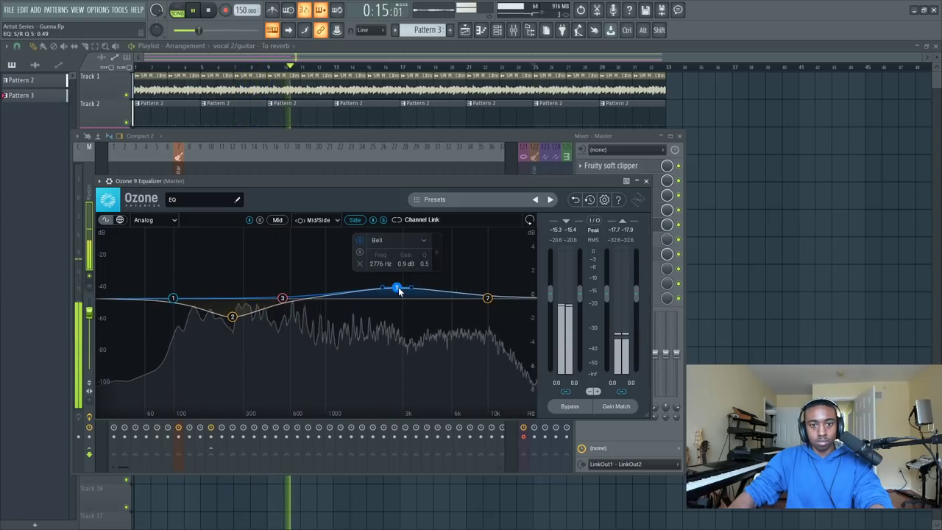
Switch the equalizer's solo from the side channel to the mid channel and show the mid curve for editing.
left_click(380, 220)
left_click(261, 219)
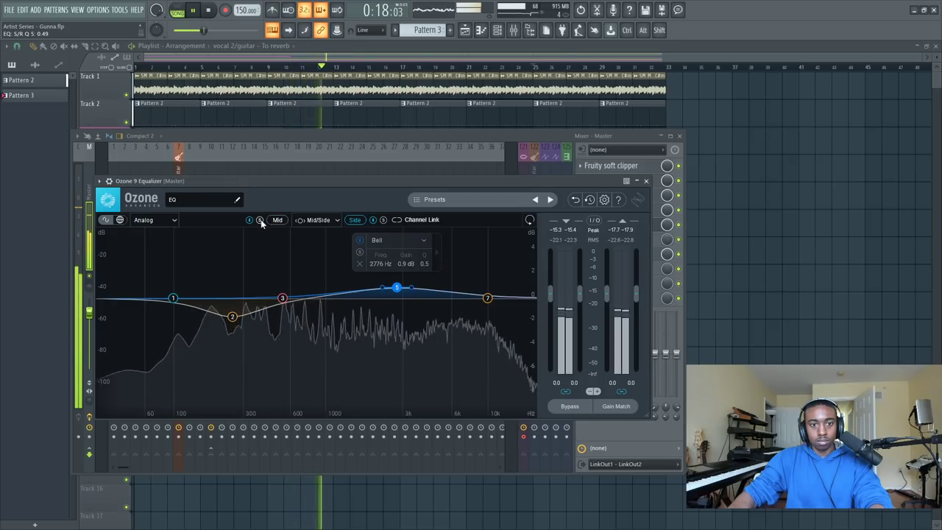
left_click(278, 219)
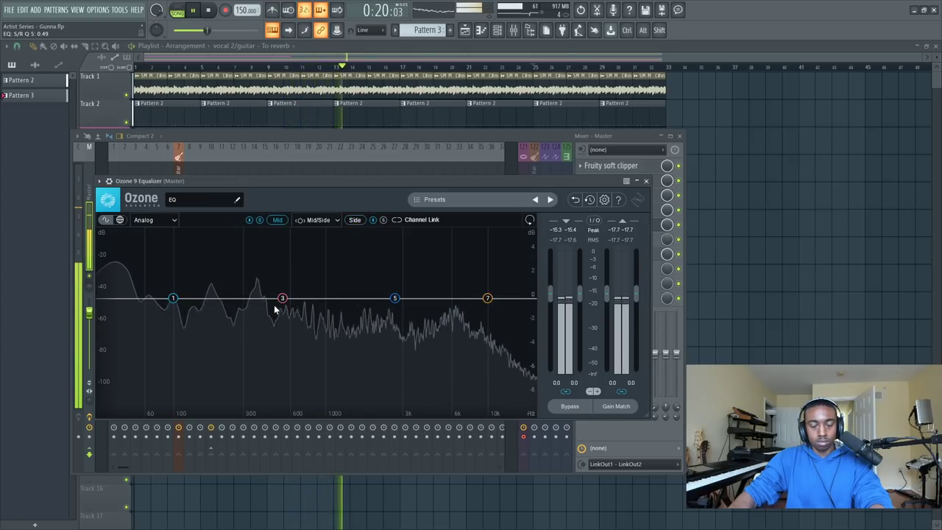
left_click(173, 298)
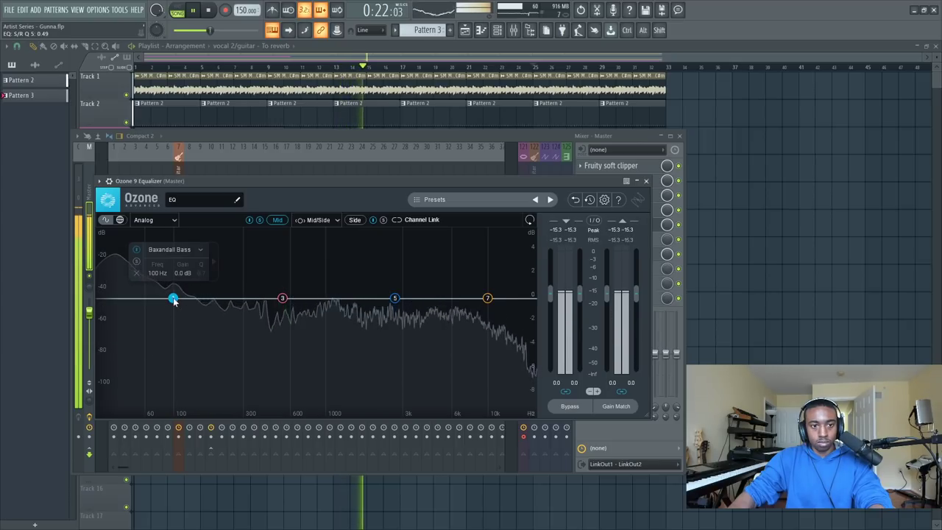
left_click_drag(458, 181, 401, 167)
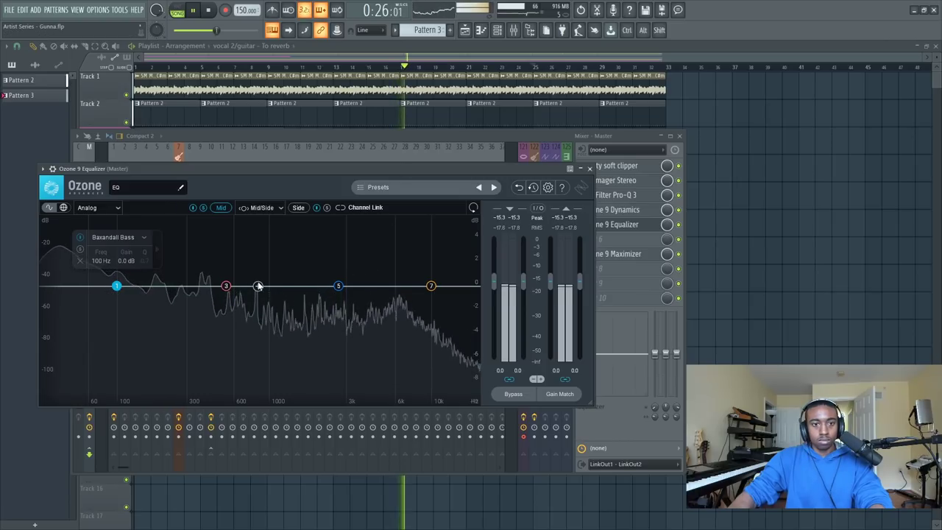
Add a mid-channel band at about 449 Hz and set its gain to -2 dB.
left_click_drag(173, 289, 214, 266)
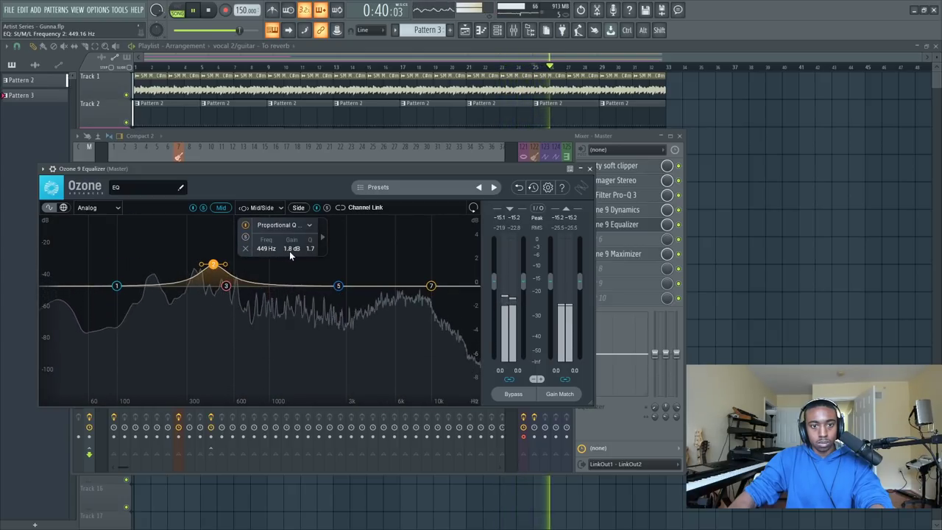
double_click(290, 248)
type("-2")
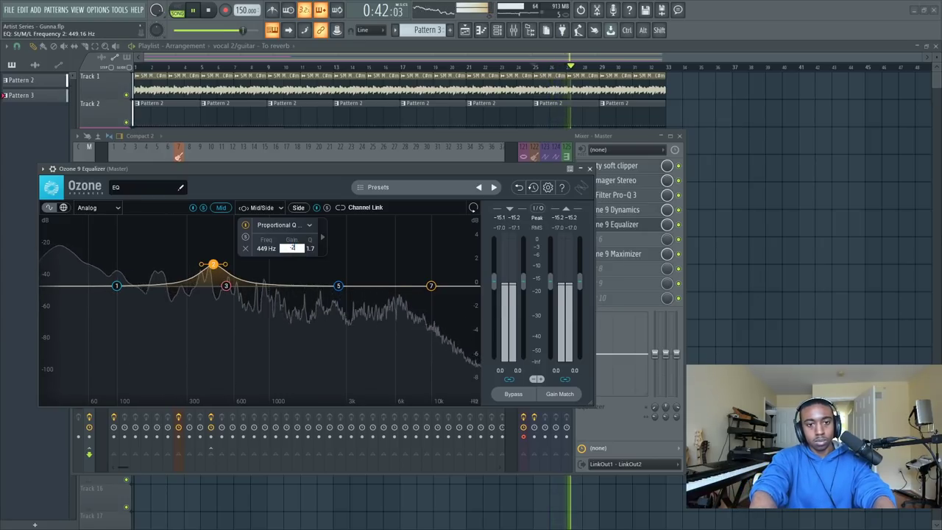
key("Return")
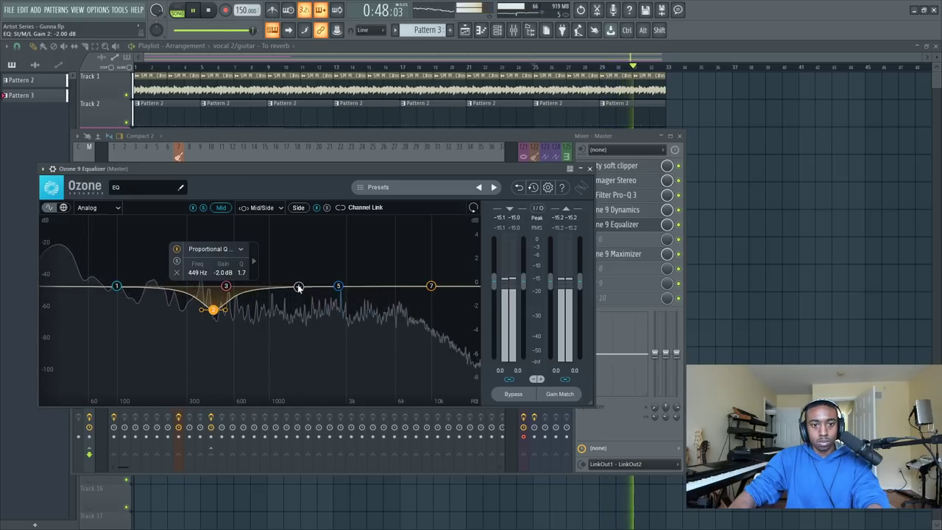
Add a second mid-channel band at about 1847 Hz with a gain of -2 dB and a Q of 3.
mouse_move(315, 287)
left_mouse_down()
mouse_move(342, 276)
mouse_move(311, 274)
left_mouse_up()
left_click(304, 240)
left_click(274, 239)
double_click(321, 251)
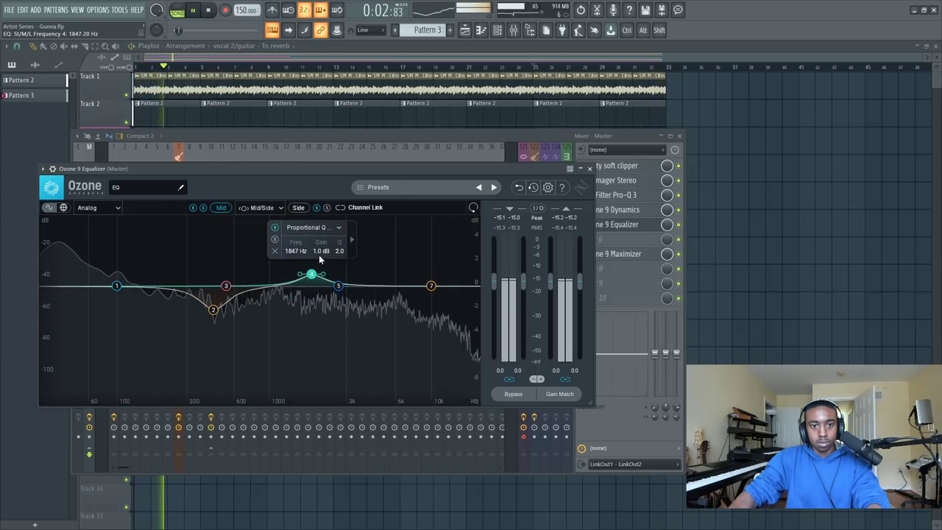
type("-2")
key("Return")
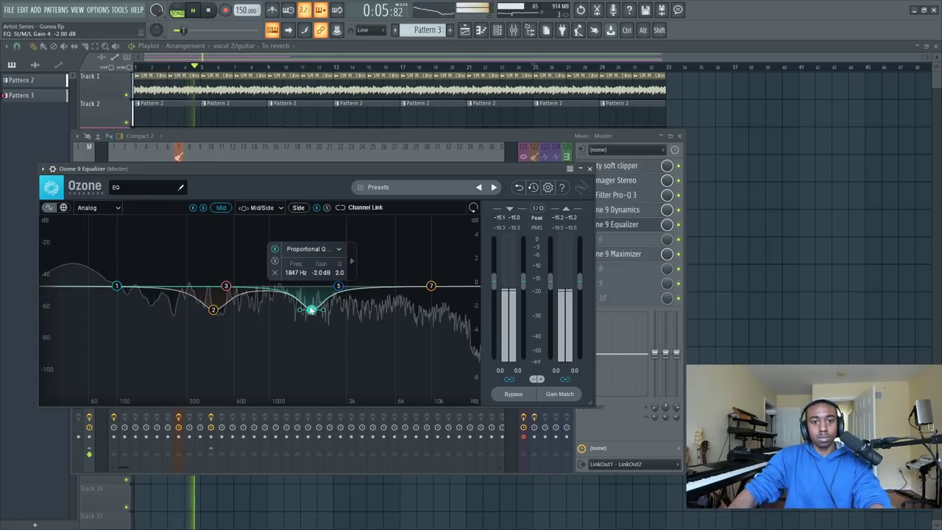
double_click(339, 272)
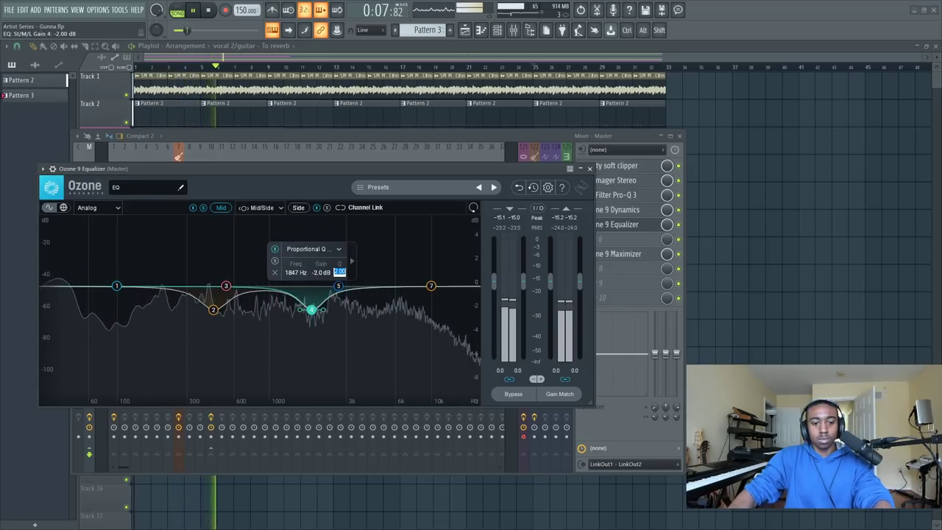
Set the Q of the 449 Hz mid-channel cut to 3.
left_click(213, 309)
double_click(242, 273)
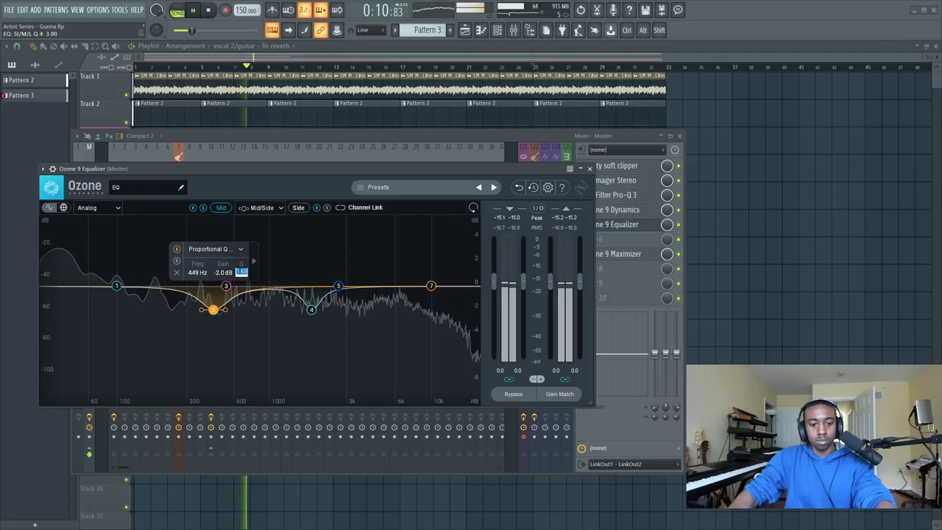
type("3")
key("Return")
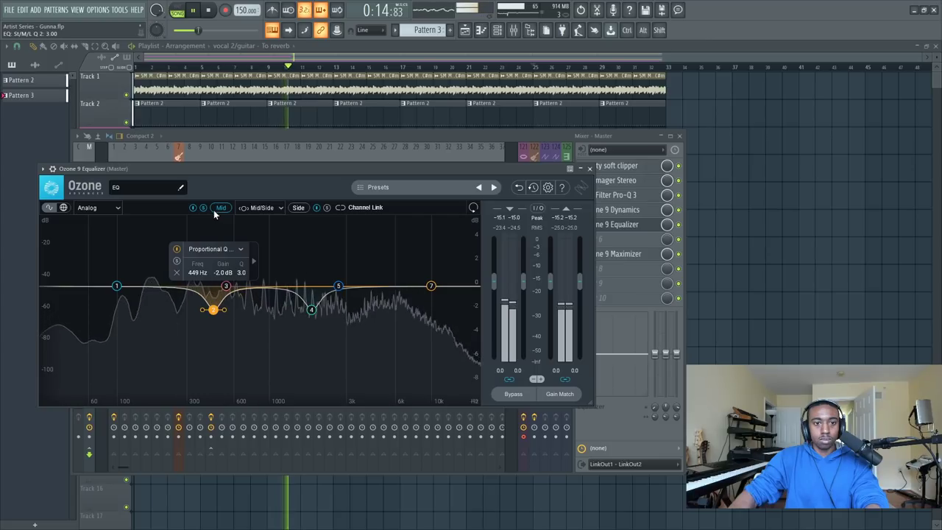
Boost the mid channel by about 0.9 dB at 232 Hz with Q 1.4, soloing the band while adjusting it.
left_click(170, 278)
left_click_drag(170, 278, 170, 279)
left_click(133, 241)
scroll(172, 282, "down", 3)
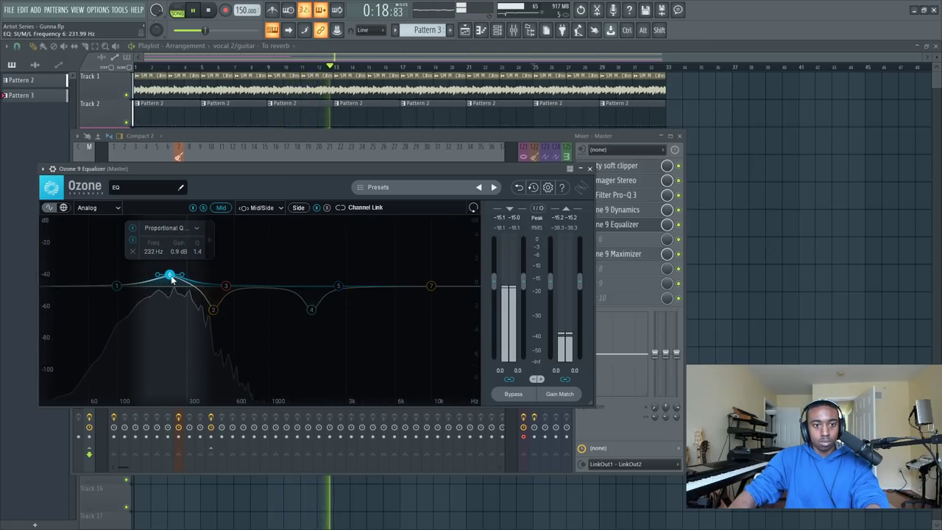
left_click(133, 241)
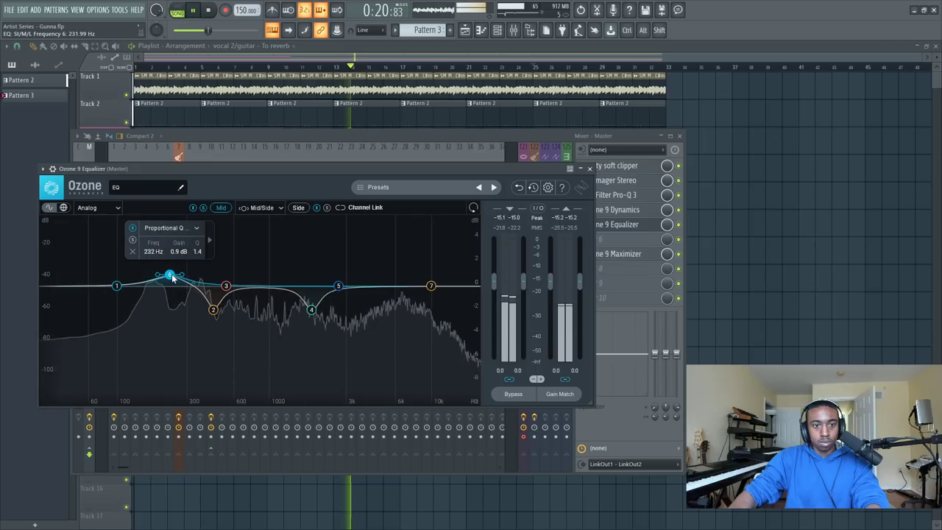
Boost the mid channel by about 0.9 dB at 872 Hz with Q 1.1, soloing the band while adjusting it.
left_click_drag(264, 286, 257, 280)
left_click(230, 245)
scroll(259, 278, "down", 5)
left_click(231, 249)
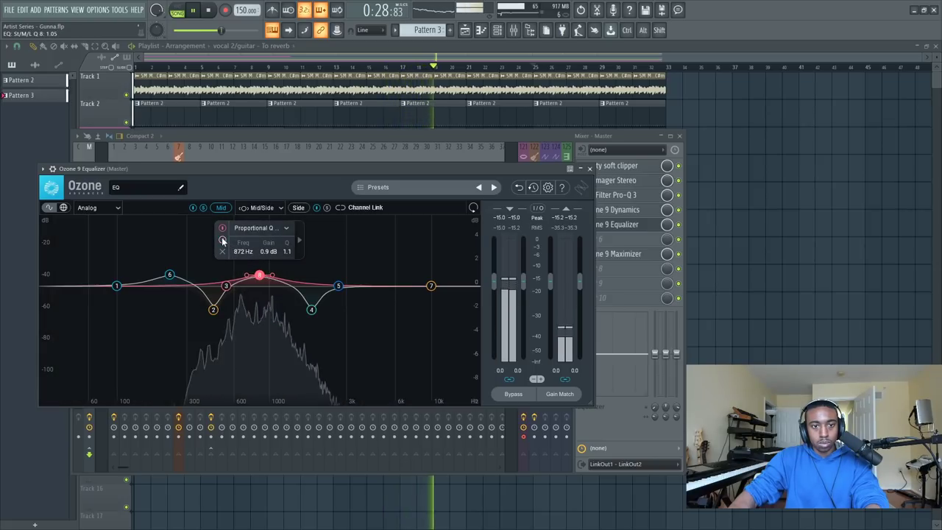
Change mid band 1 to a Flat High-Pass at 30 Hz and close the equalizer.
left_click(116, 285)
left_click(113, 236)
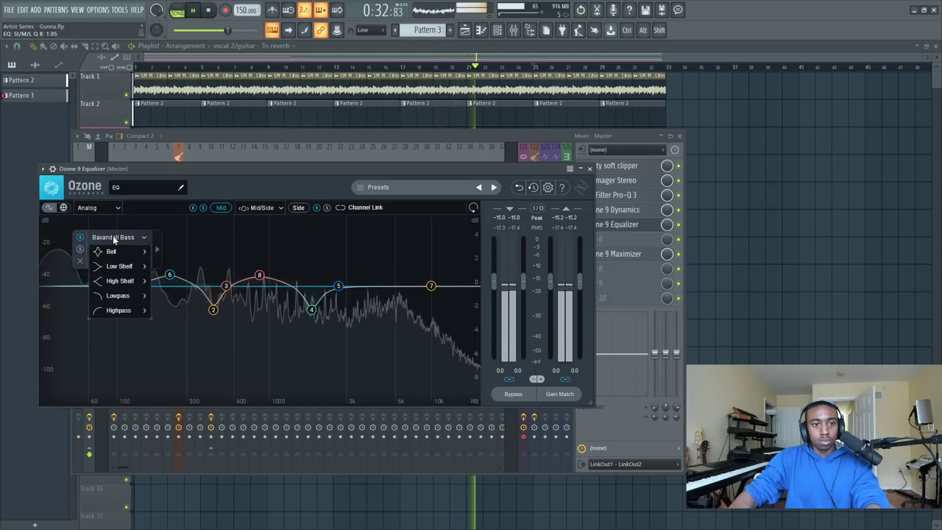
left_click(118, 312)
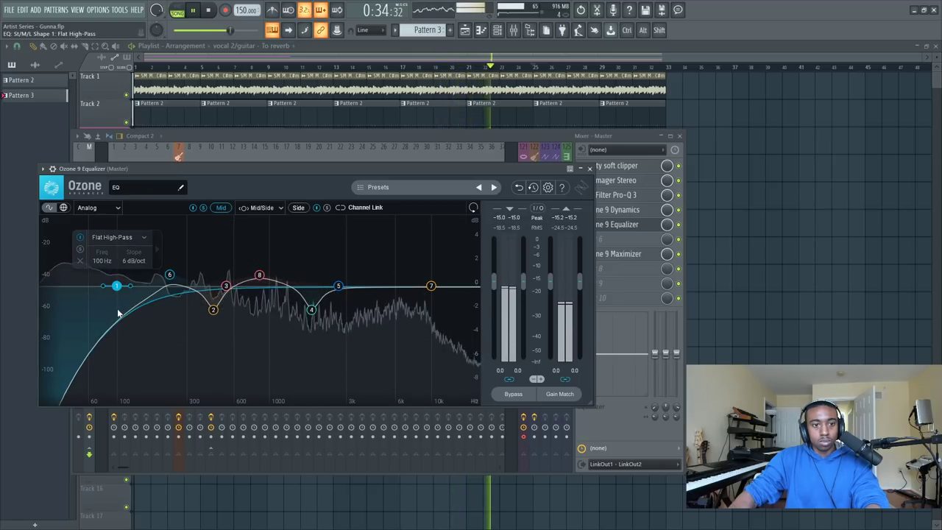
double_click(102, 260)
type("30")
key("Return")
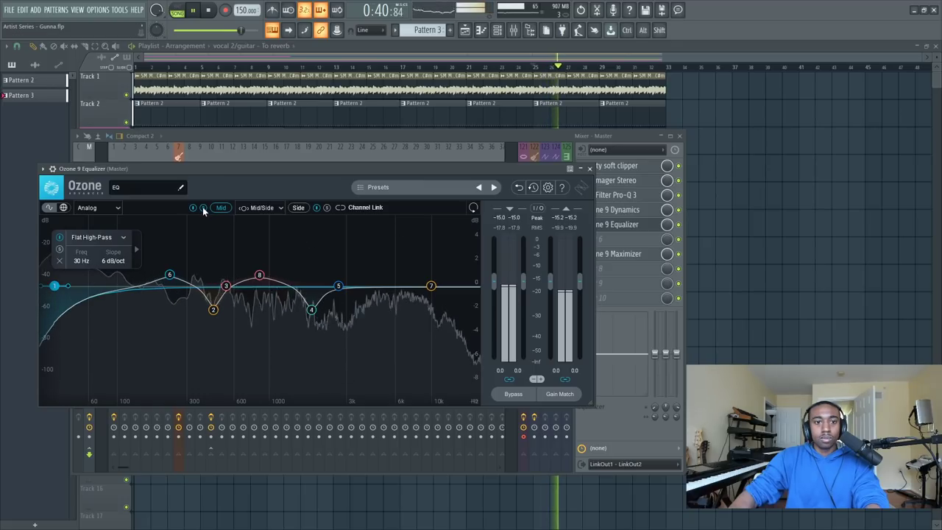
left_click(589, 168)
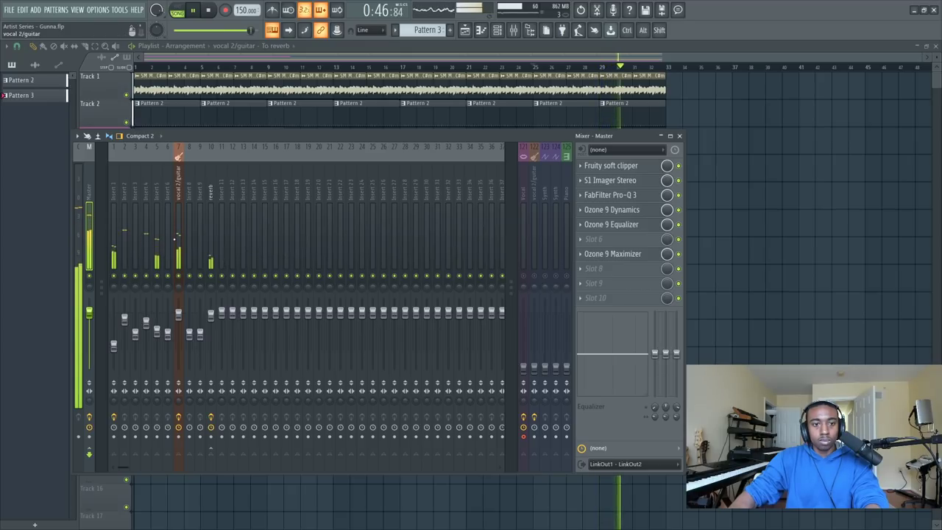
Enable RCompressor Stereo on the reverb mixer channel, set its gain to 0.5 dB and close the plugin.
left_click(124, 220)
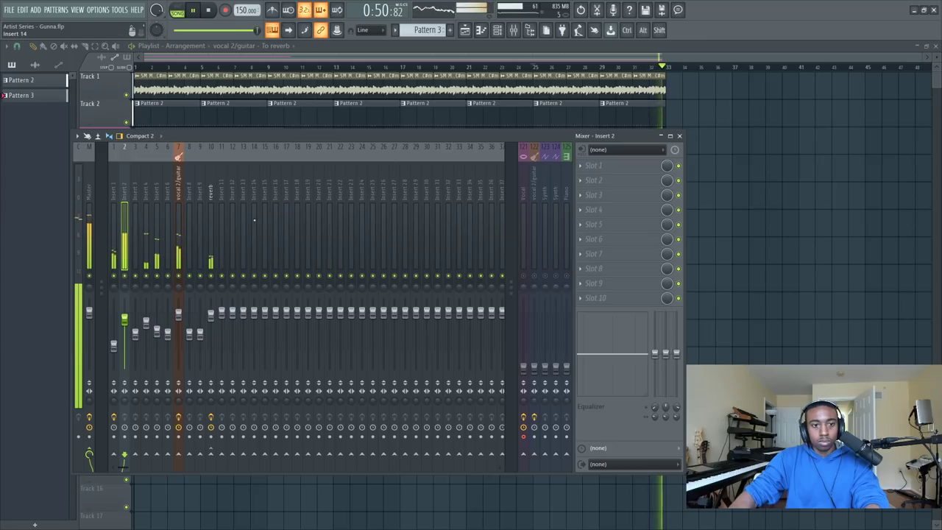
key("F9")
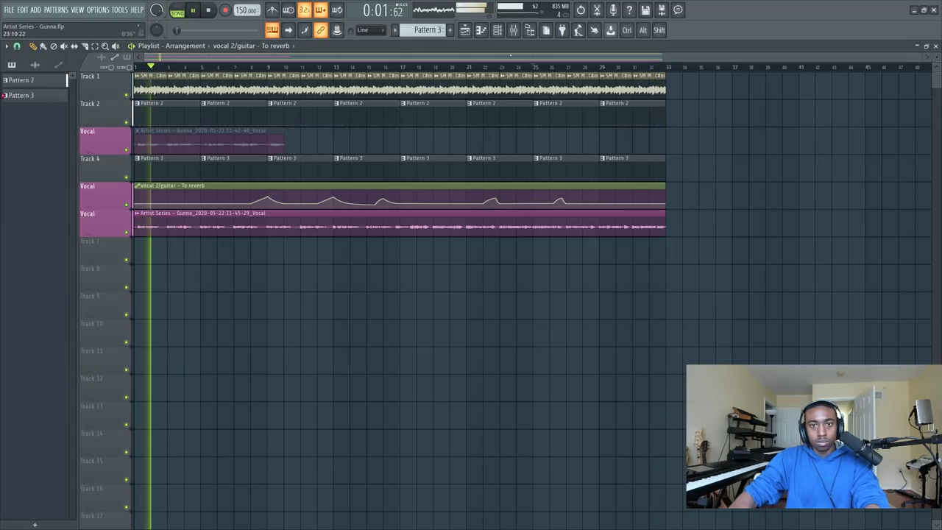
key("F9")
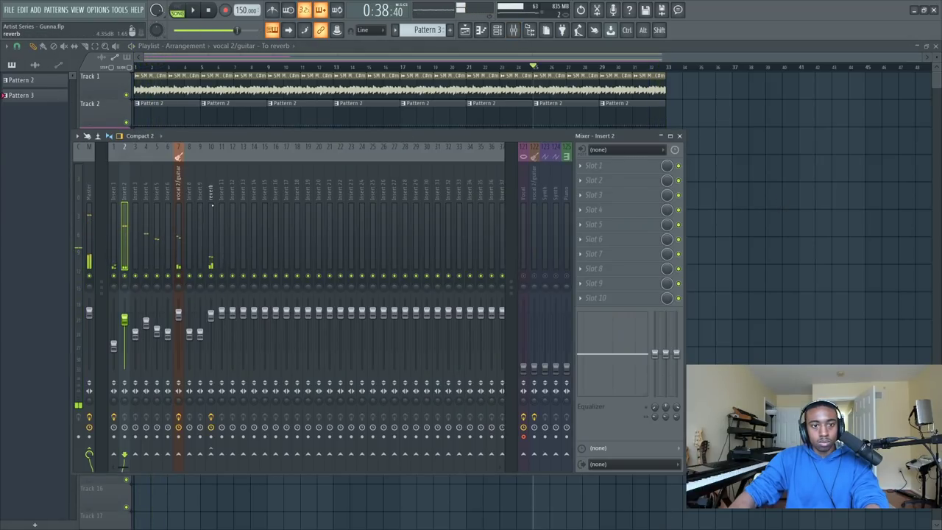
left_click(212, 206)
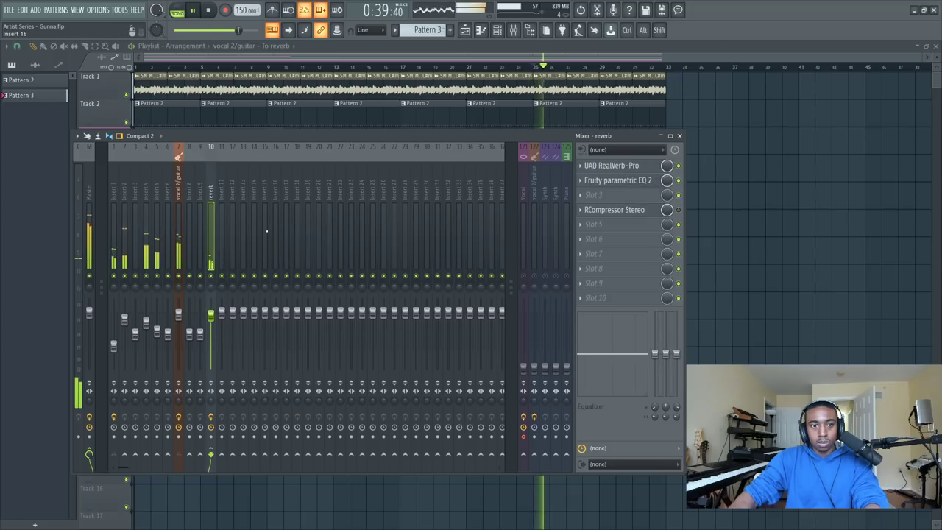
left_click(640, 209)
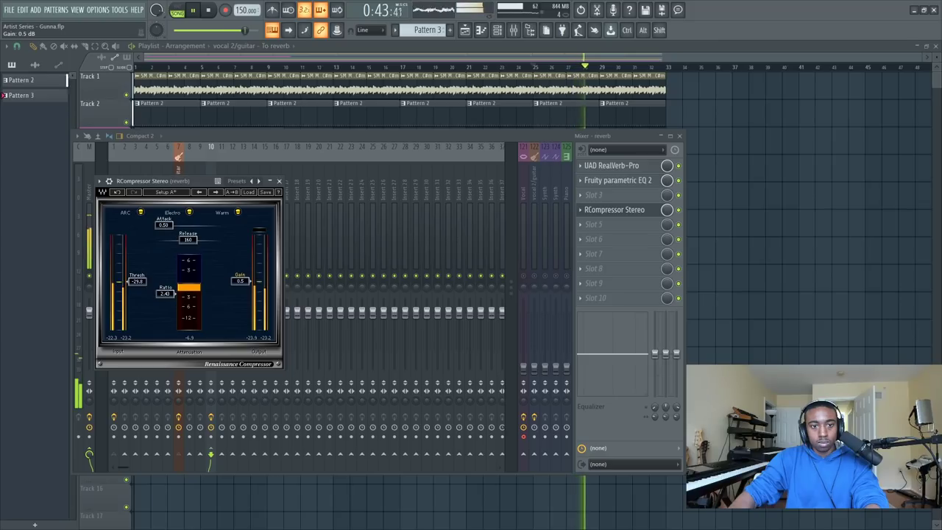
left_click(279, 181)
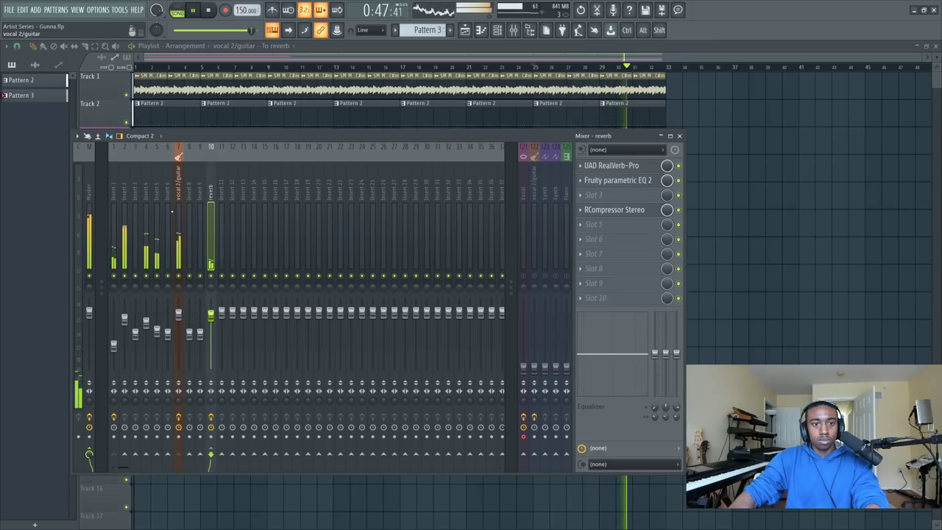
Raise Insert 1's fader slightly and load RCompressor Stereo into its slot 3.
left_click(114, 346)
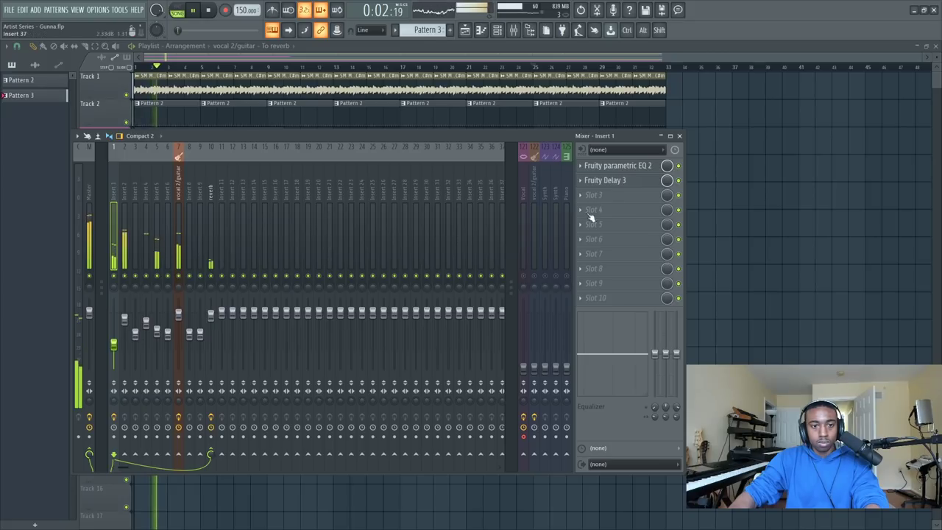
right_click(778, 236)
left_click(514, 30)
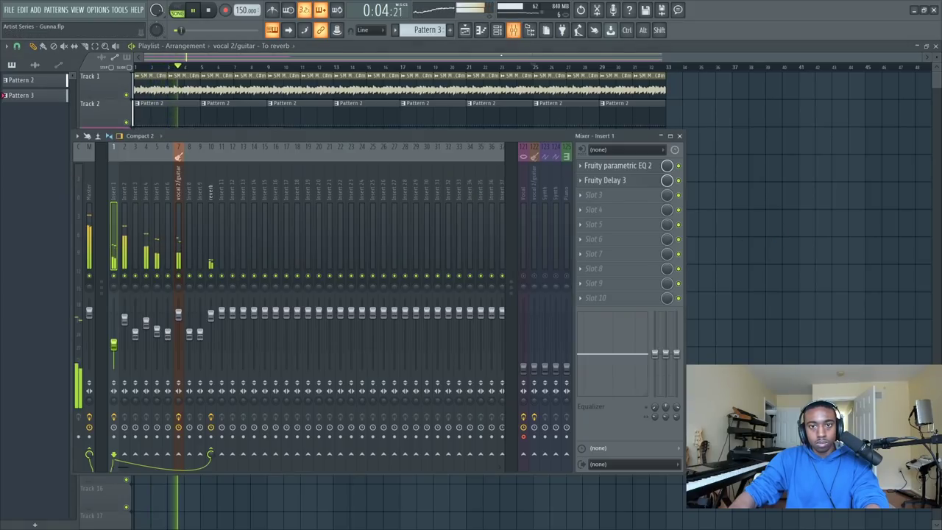
left_click(612, 197)
scroll(612, 198, "down", 1)
scroll(610, 199, "down", 5)
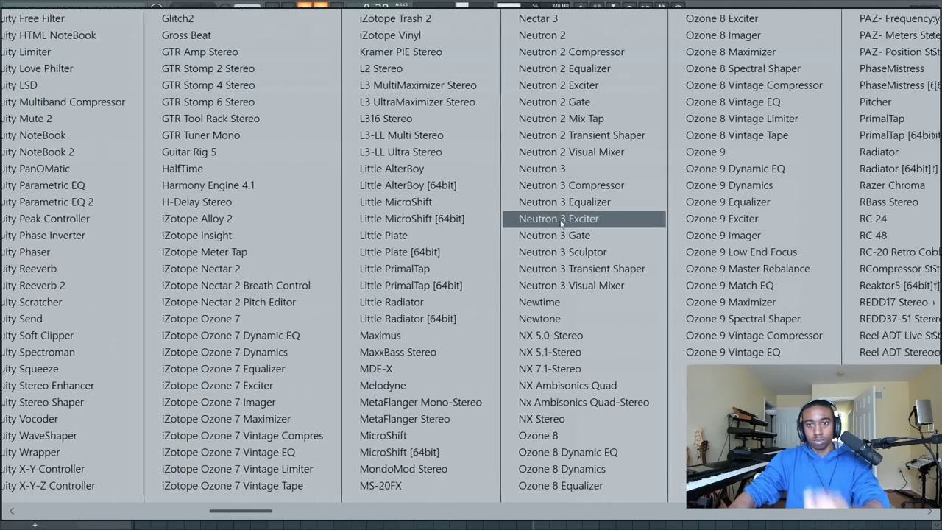
scroll(495, 281, "up", 4)
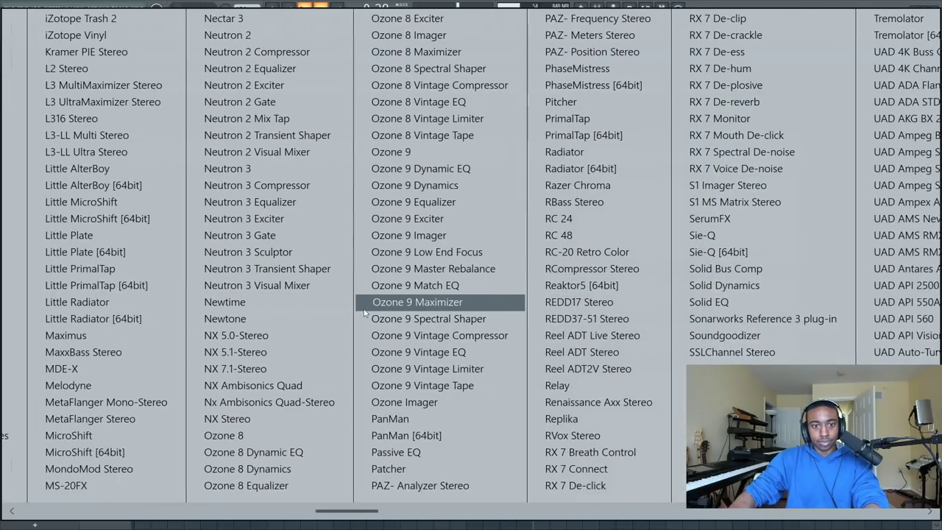
scroll(348, 277, "down", 1)
scroll(348, 278, "down", 2)
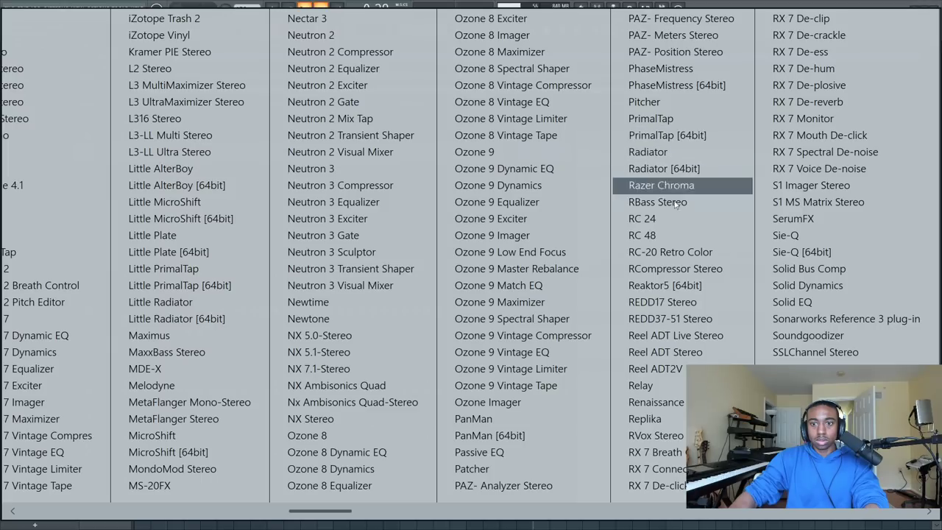
left_click(675, 268)
Set Insert 1's compressor to threshold -9.8, ratio 2.65, release 43.1 and attack 18 ms during playback.
key("space")
left_click_drag(123, 221, 124, 224)
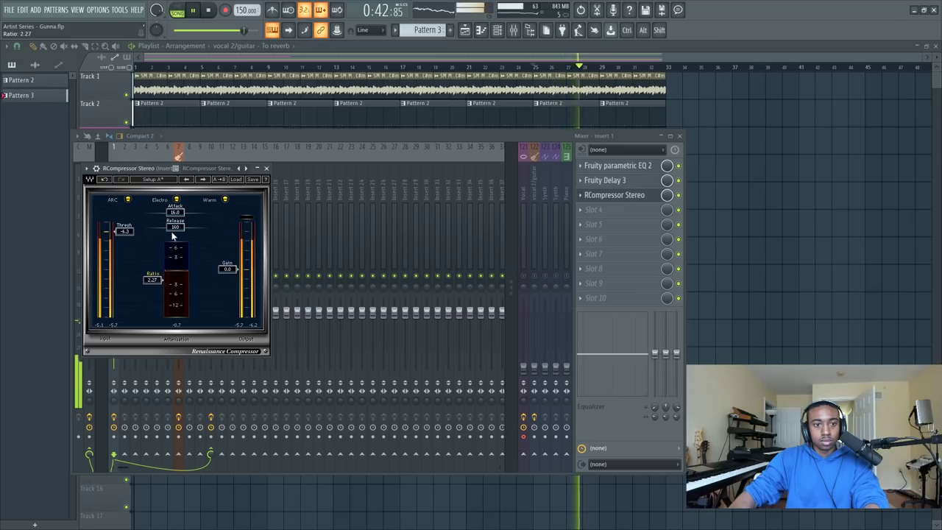
left_click_drag(124, 230, 124, 232)
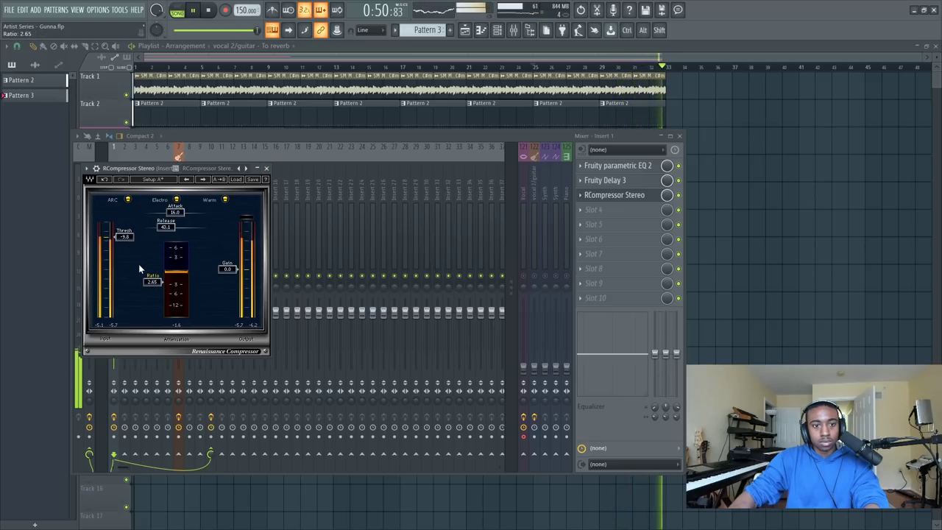
left_click(267, 169)
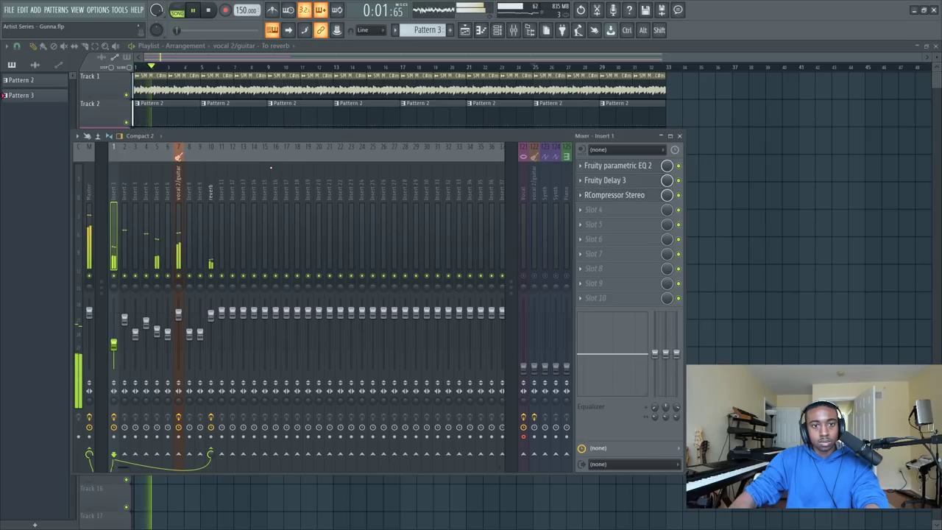
left_click(630, 195)
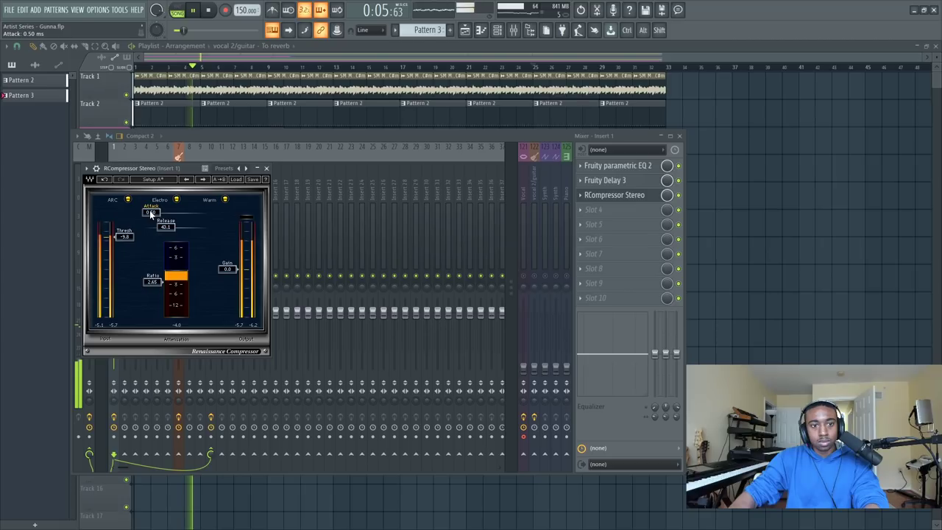
left_click_drag(150, 211, 149, 196)
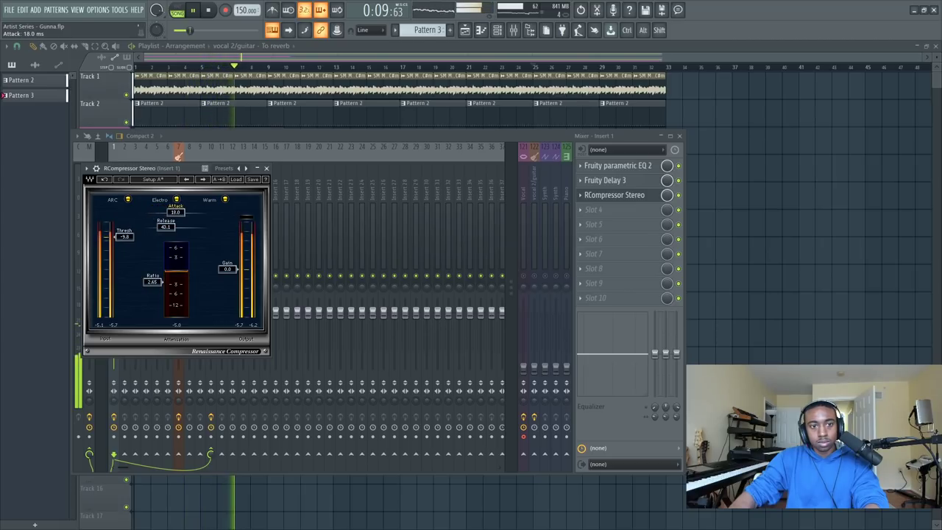
Close Insert 1's compressor and review the curve of its Fruity Parametric EQ 2.
left_click(267, 168)
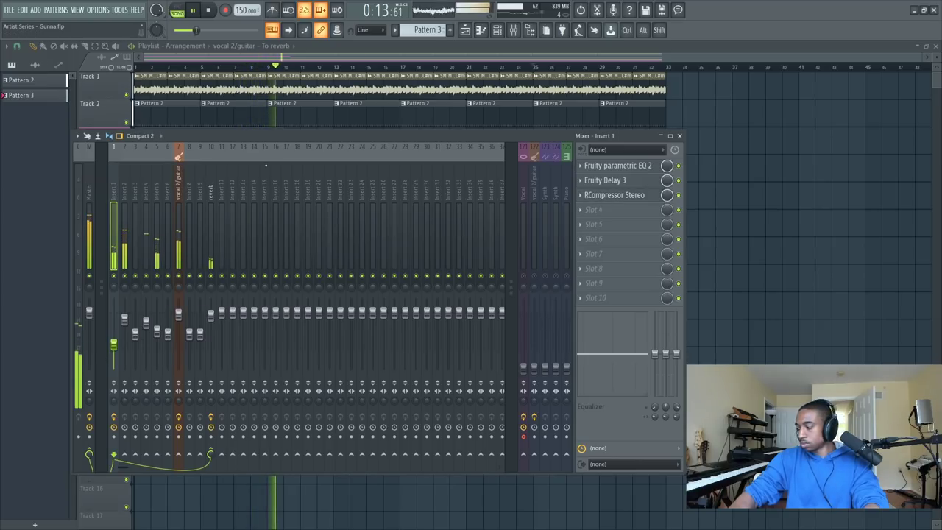
left_click(621, 174)
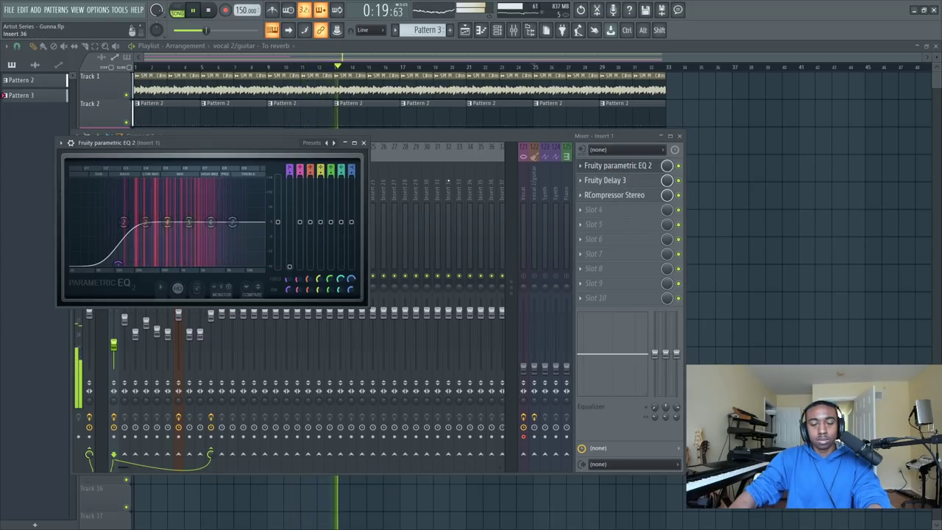
left_click(362, 143)
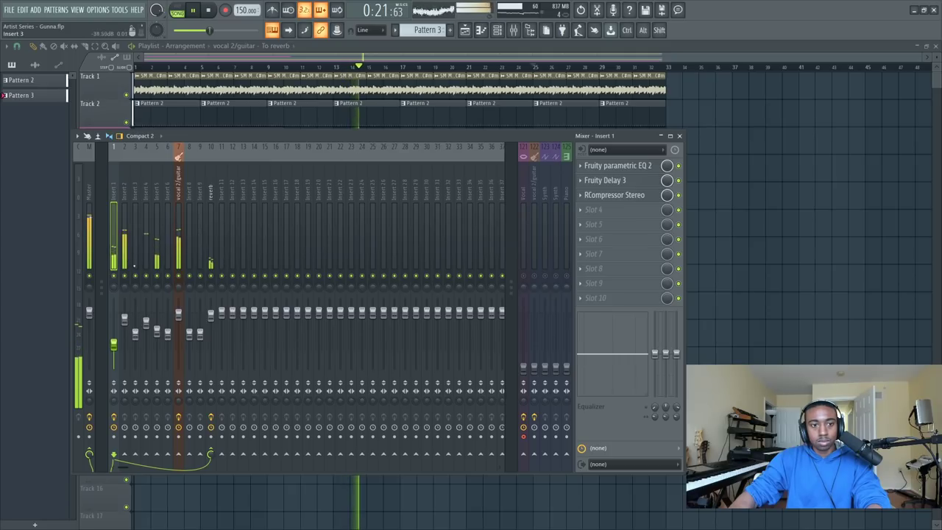
On the vocal 2/guitar channel, set RVox Stereo's compression to -22.0 and gain to -10.0 during playback, and close the plugin.
left_click(177, 249)
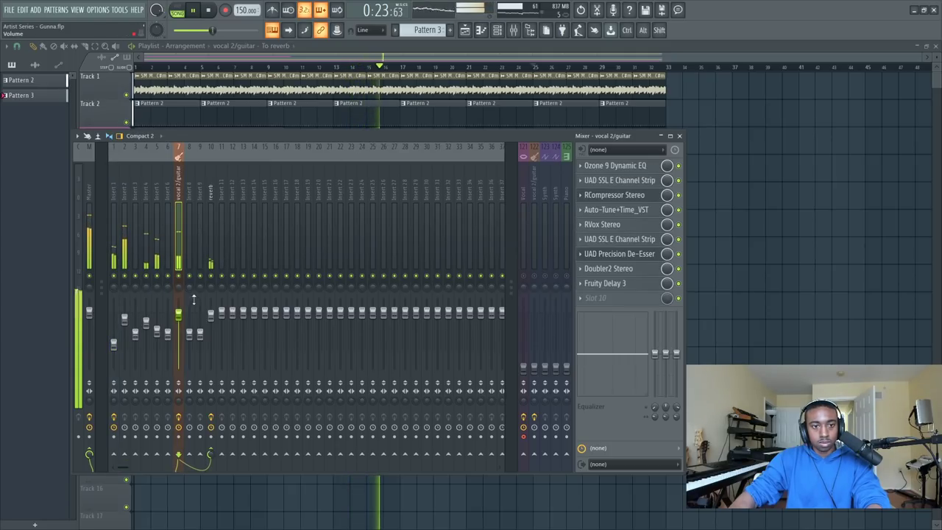
key("F9")
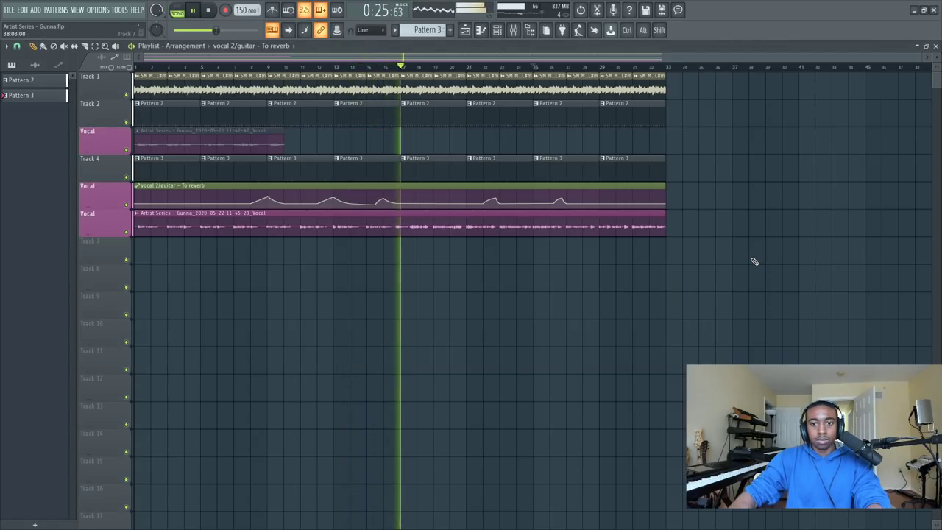
left_click(514, 30)
key("F9")
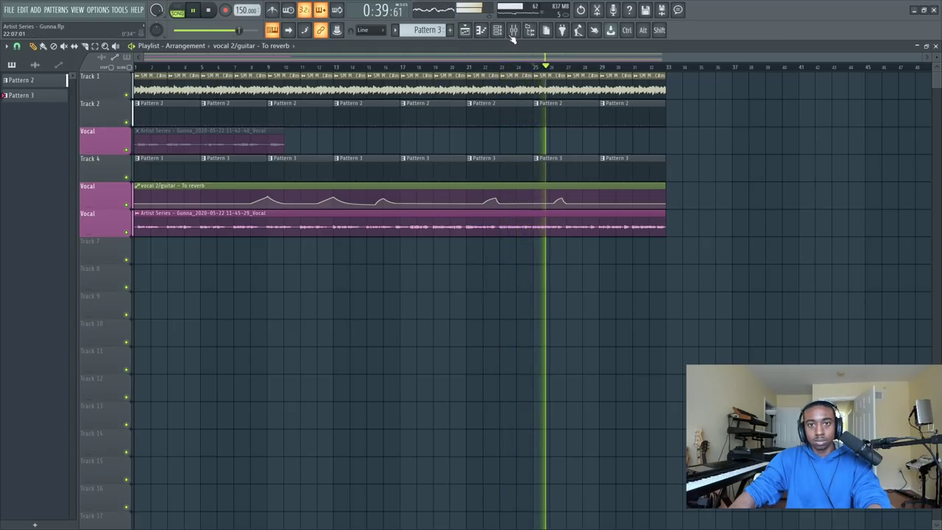
key("F9")
left_click(602, 225)
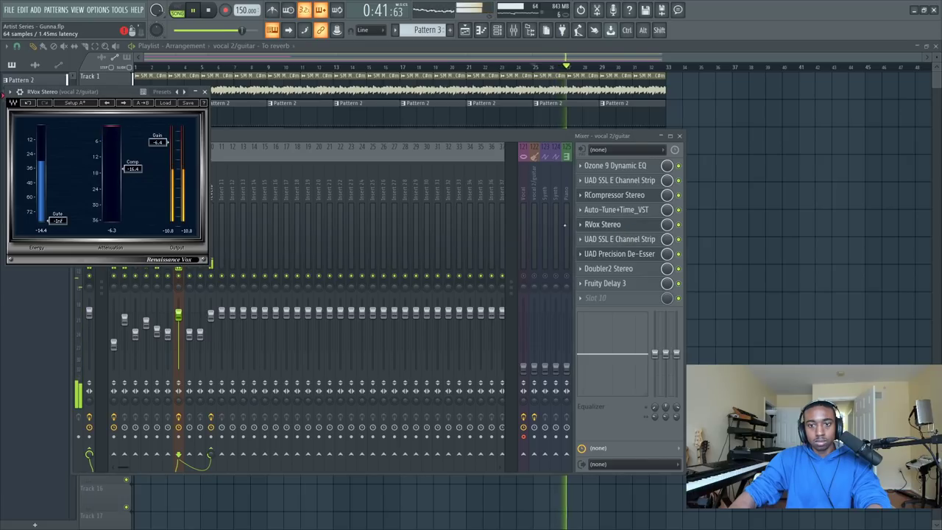
left_click_drag(132, 177, 132, 180)
left_click_drag(161, 142, 161, 148)
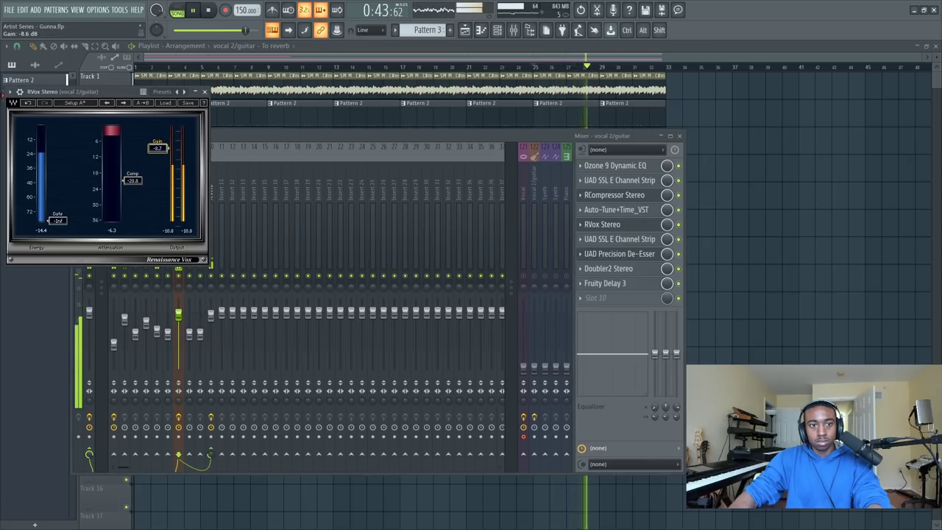
left_click_drag(130, 181, 130, 187)
left_click_drag(155, 149, 155, 153)
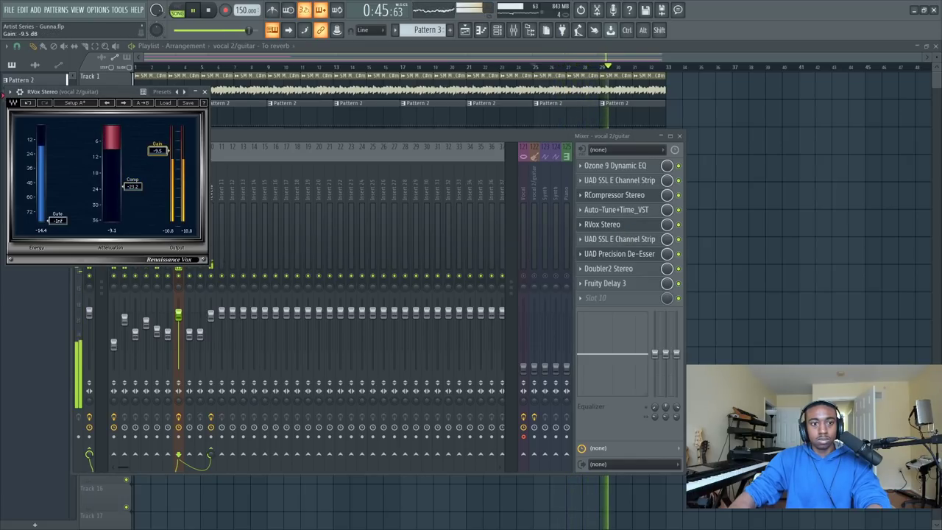
left_click_drag(134, 186, 134, 183)
left_click_drag(160, 153, 160, 152)
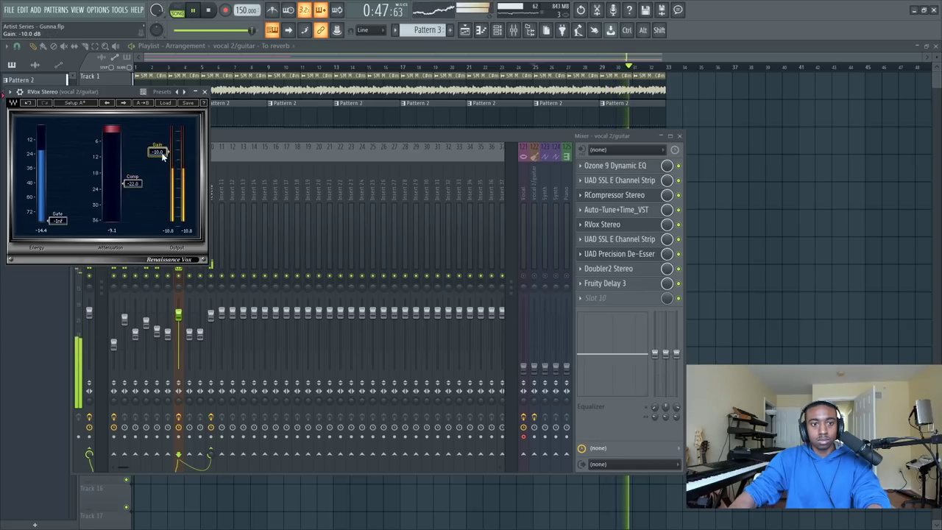
left_click(204, 92)
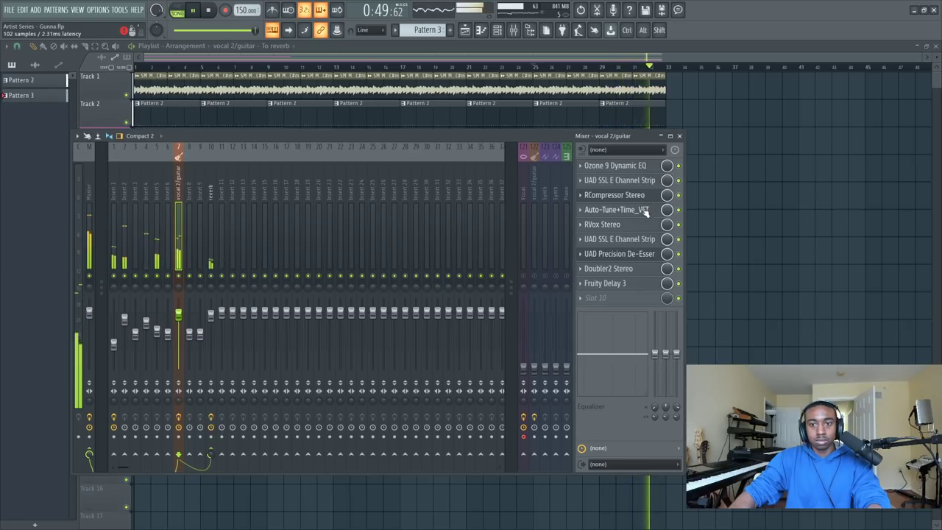
Set the ratio of the vocal 2/guitar channel's RCompressor Stereo to 2.07 and close the plugin.
left_click(622, 197)
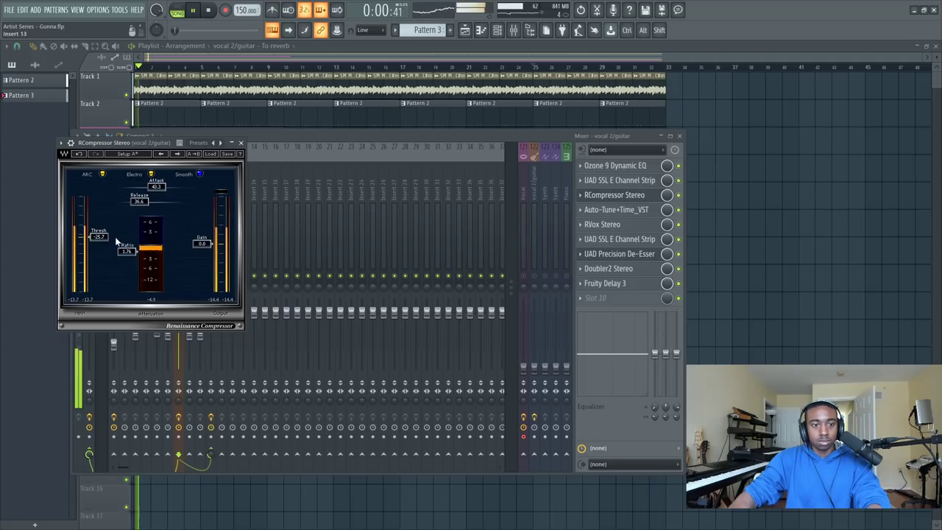
left_click_drag(123, 252, 126, 256)
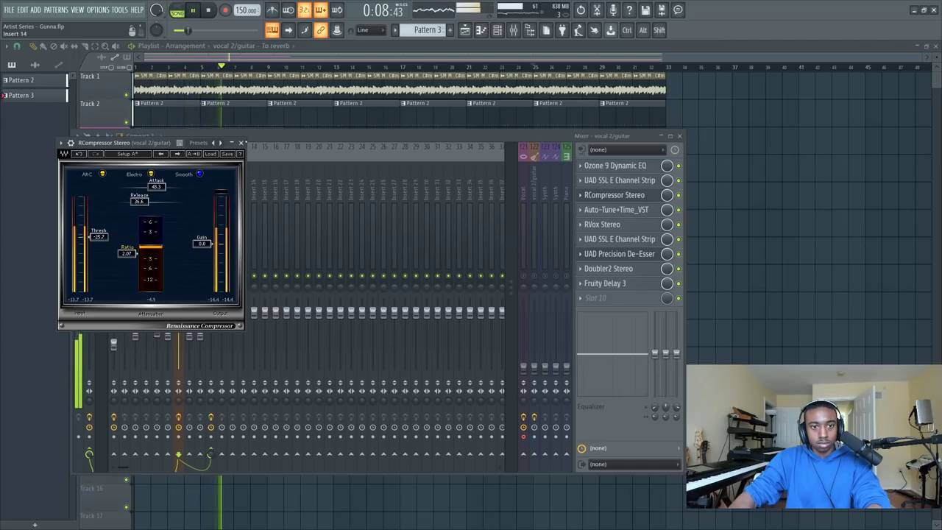
left_click(241, 143)
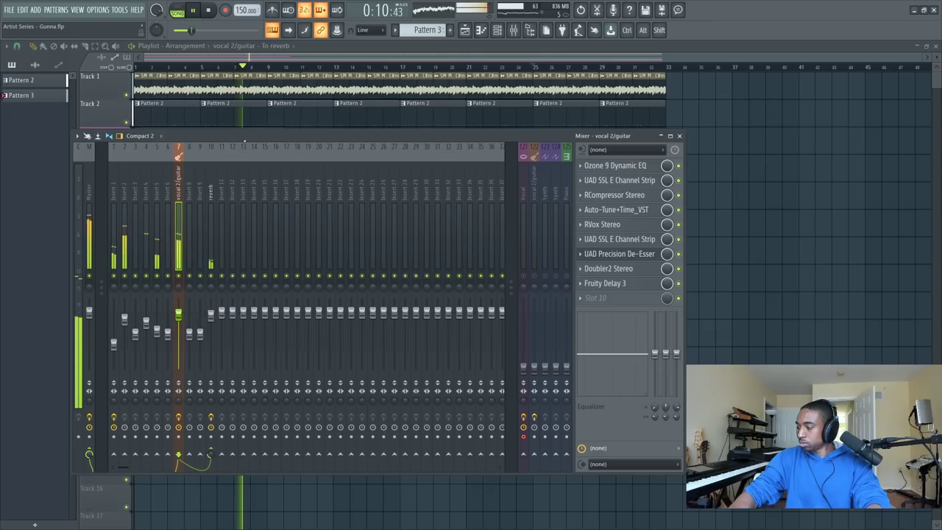
Review the first UAD SSL E Channel Strip and the UAD Precision De-Esser on the vocal 2/guitar channel.
left_click(648, 186)
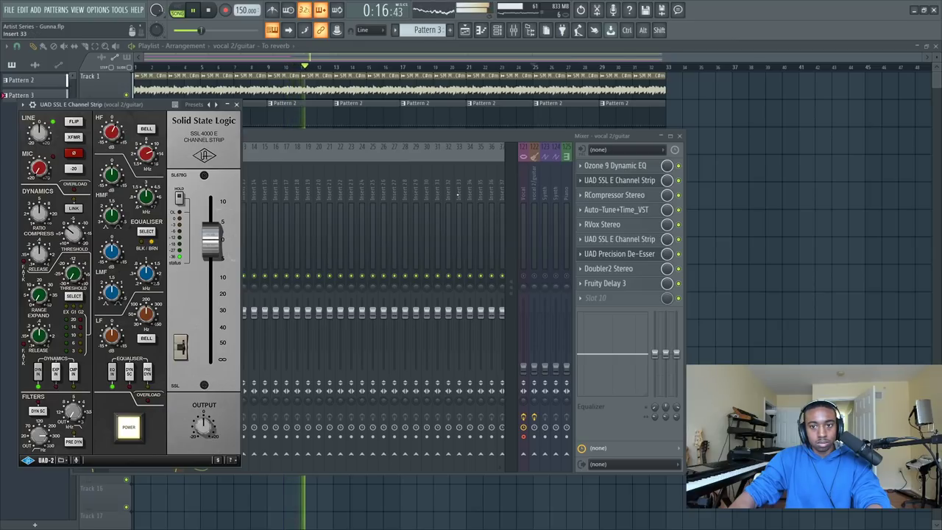
left_click(237, 105)
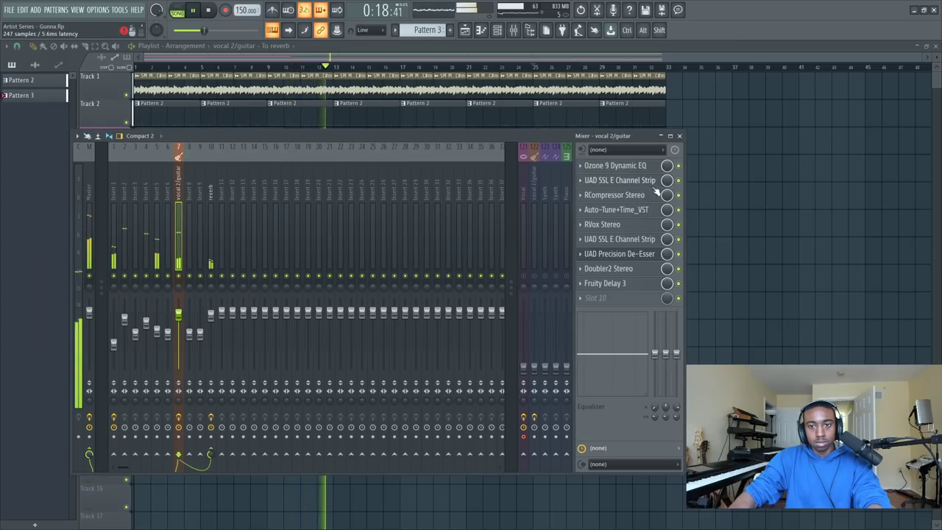
left_click(631, 255)
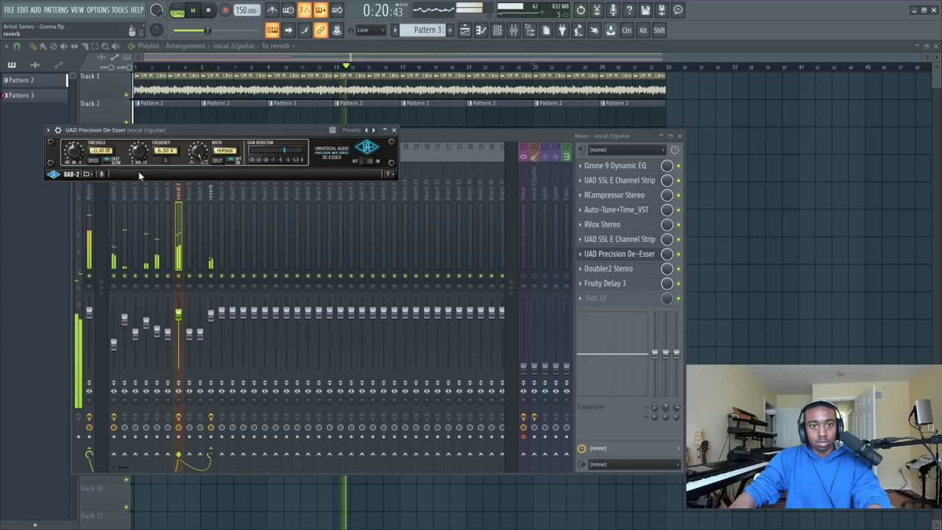
left_click(394, 131)
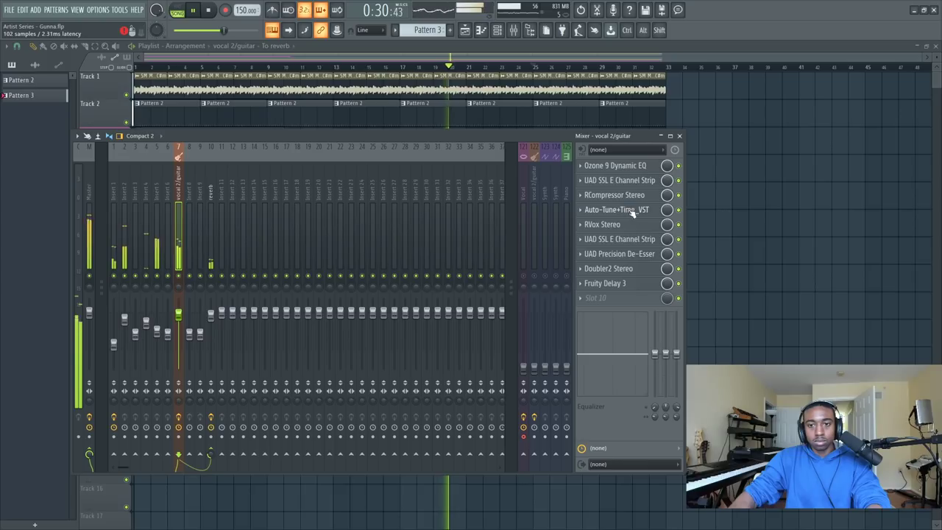
Set the Master's Ozone 9 Maximizer ceiling to 0.0 dB, enable True Peak limiting and close the plugin.
key("F9")
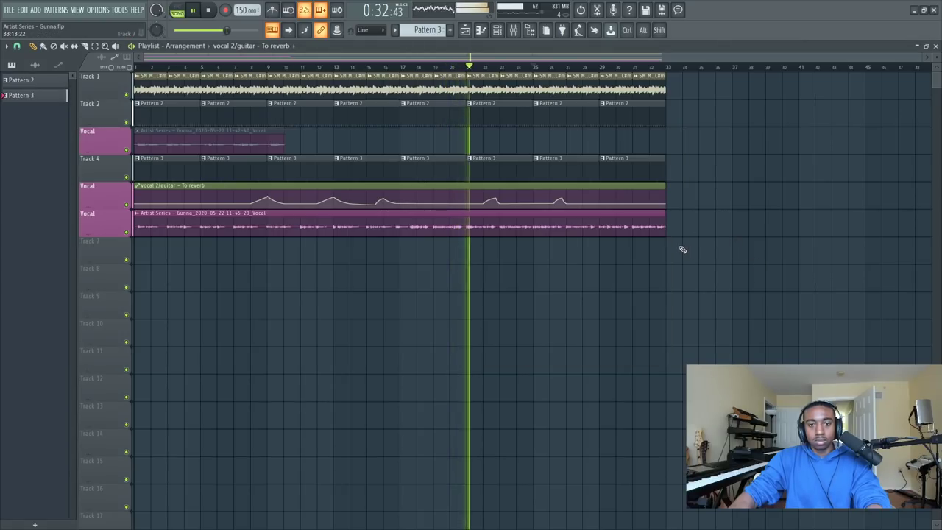
left_click(514, 31)
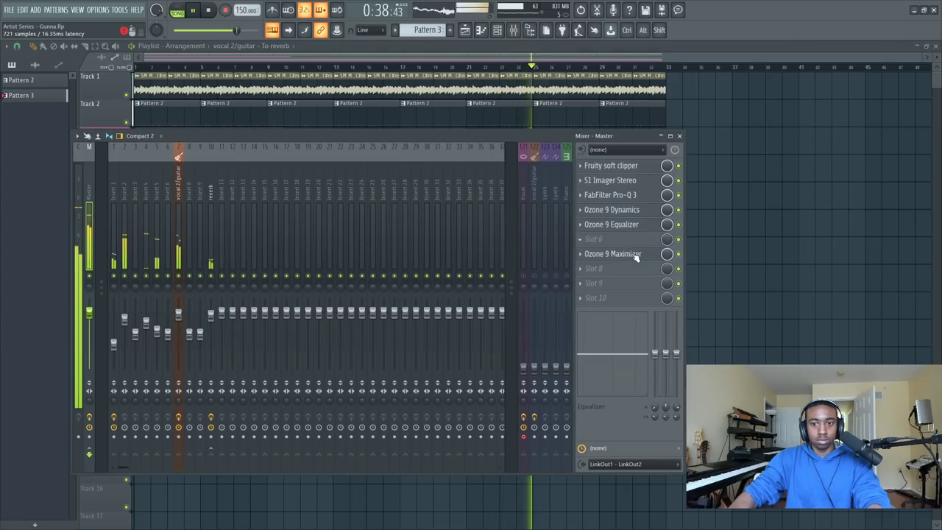
left_click(626, 254)
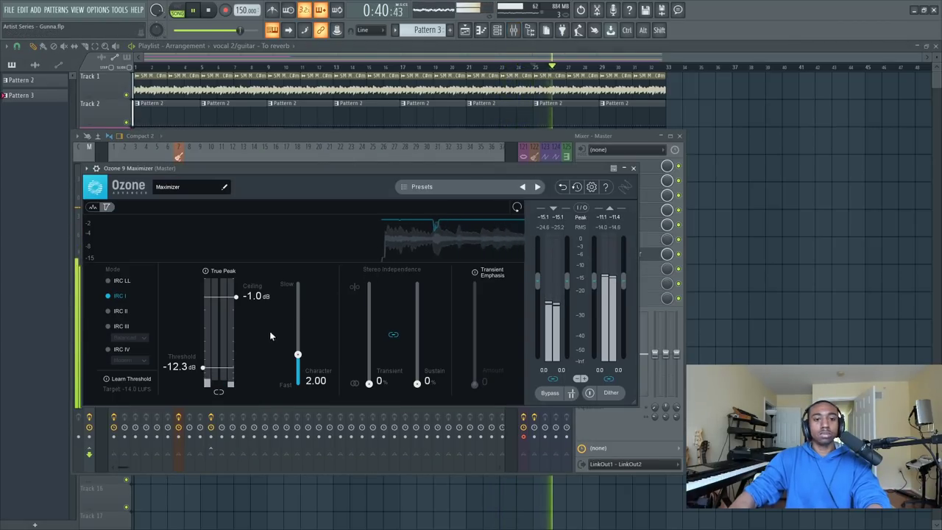
left_click_drag(256, 297, 245, 276)
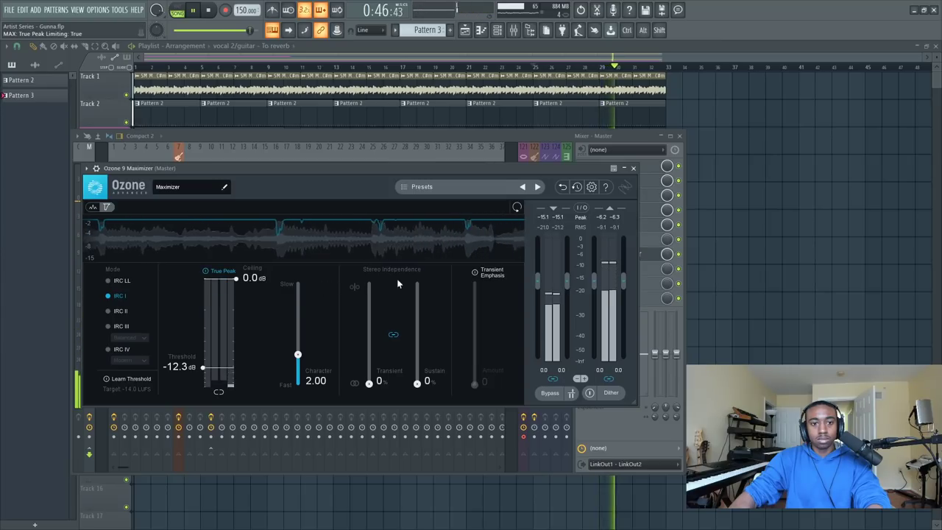
left_click(634, 169)
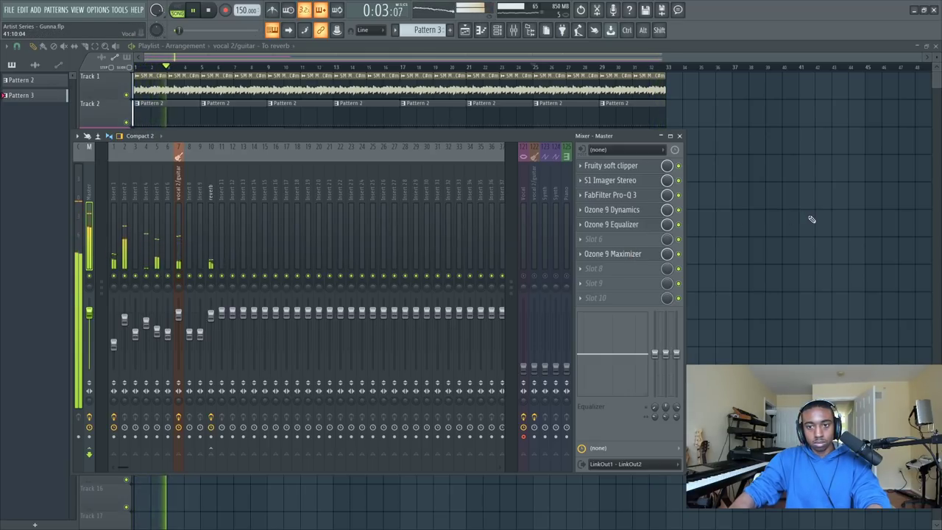
Load Ozone 9 Imager into slot 6 of the Master channel, ahead of the maximizer.
left_click(520, 30)
left_click(520, 30)
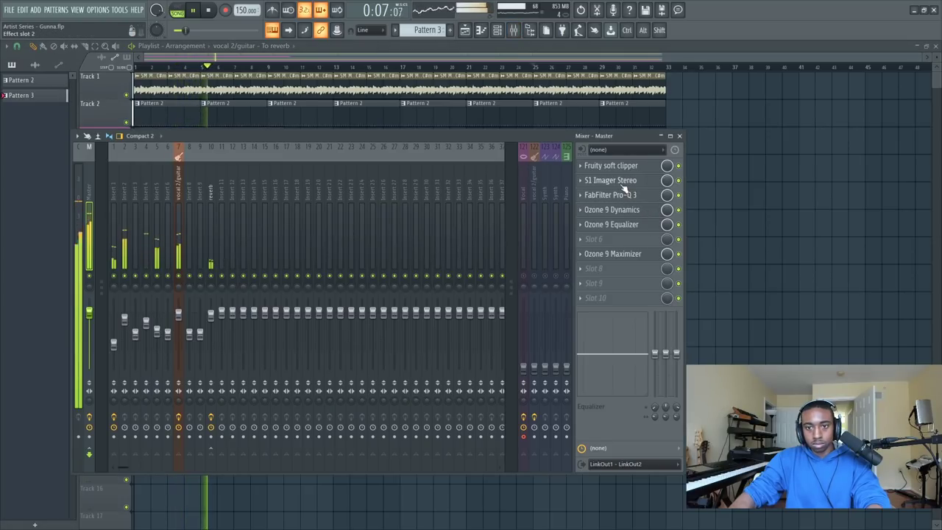
left_click(619, 241)
scroll(544, 235, "right", 3)
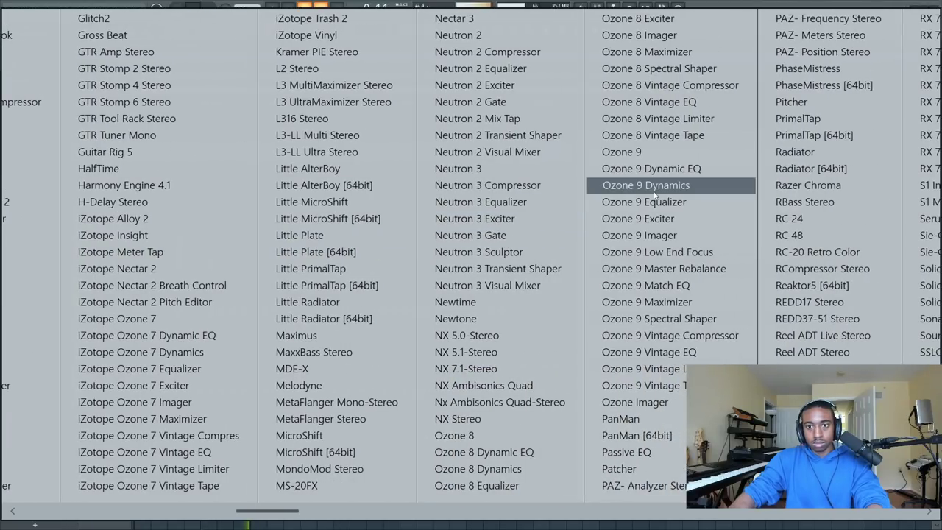
left_click(639, 234)
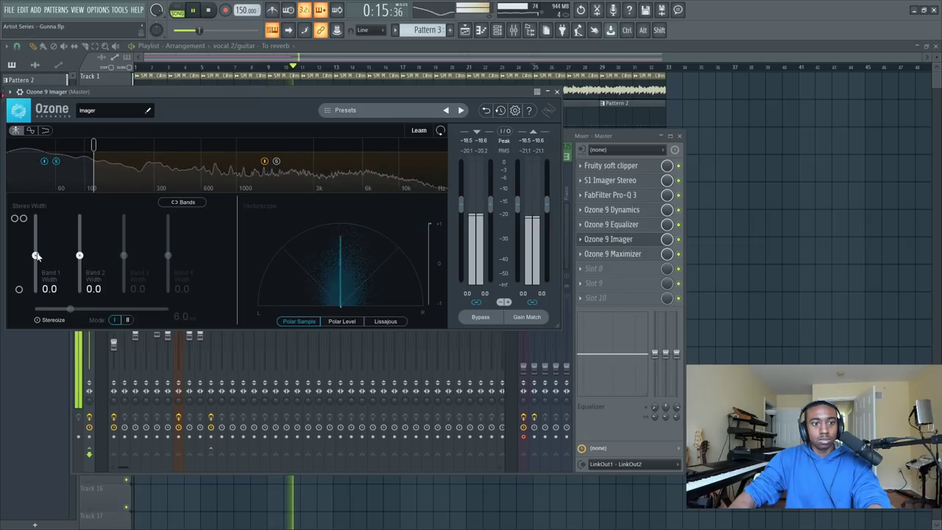
Set the imager's band 1 width to -100 and its crossover to about 134 Hz, and close the plugin.
left_click_drag(35, 255, 36, 293)
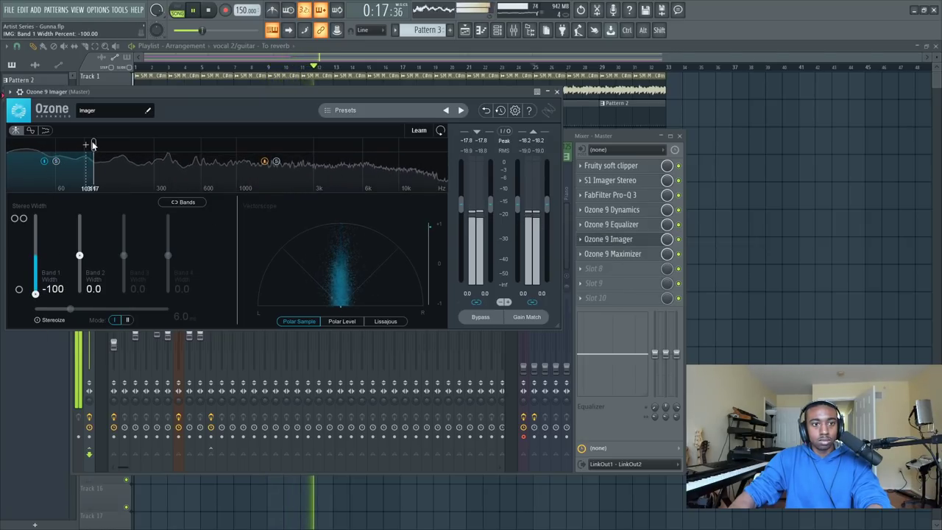
left_click_drag(93, 144, 100, 145)
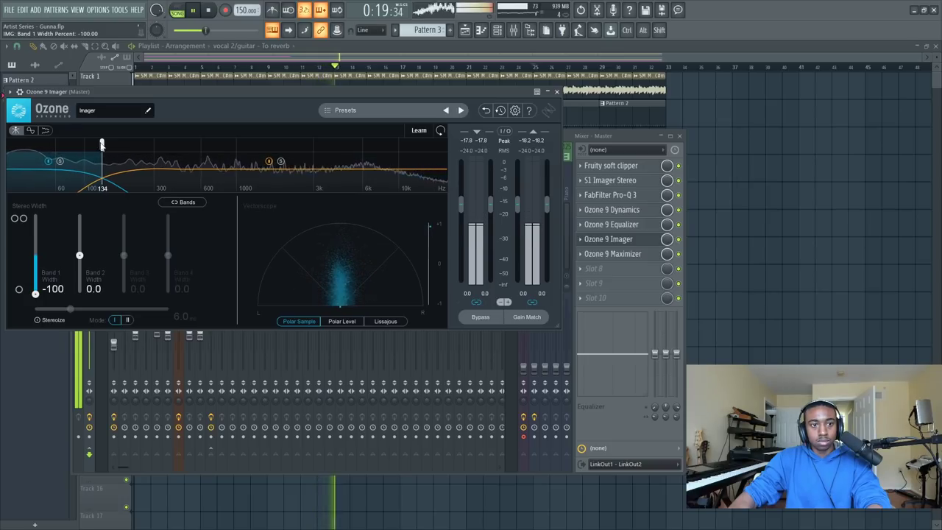
left_click(556, 91)
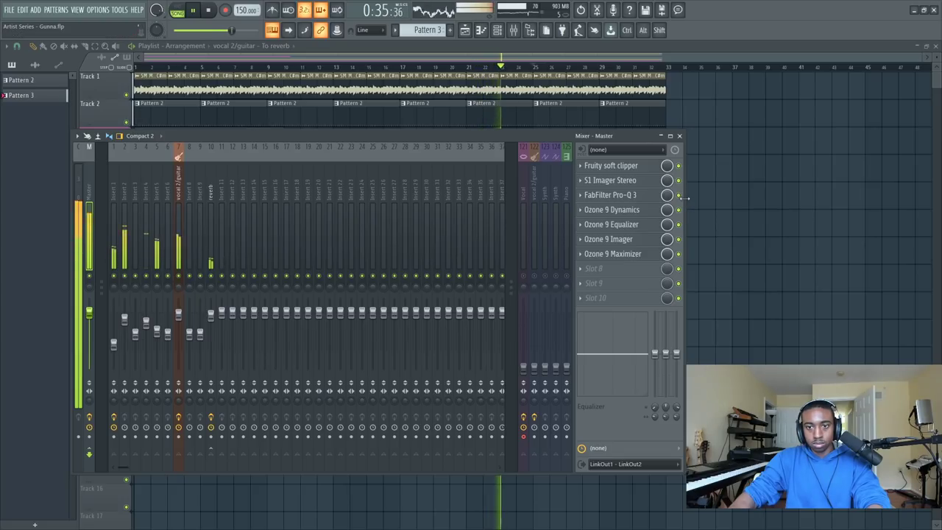
Review the Master's Ozone 9 Dynamics settings, and check the playlist and mixer levels during playback.
left_click(638, 210)
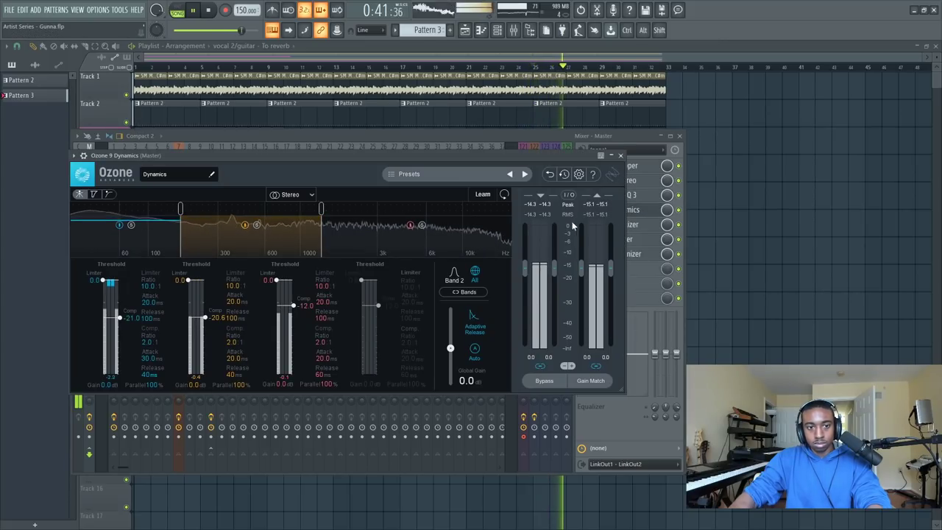
left_click(620, 156)
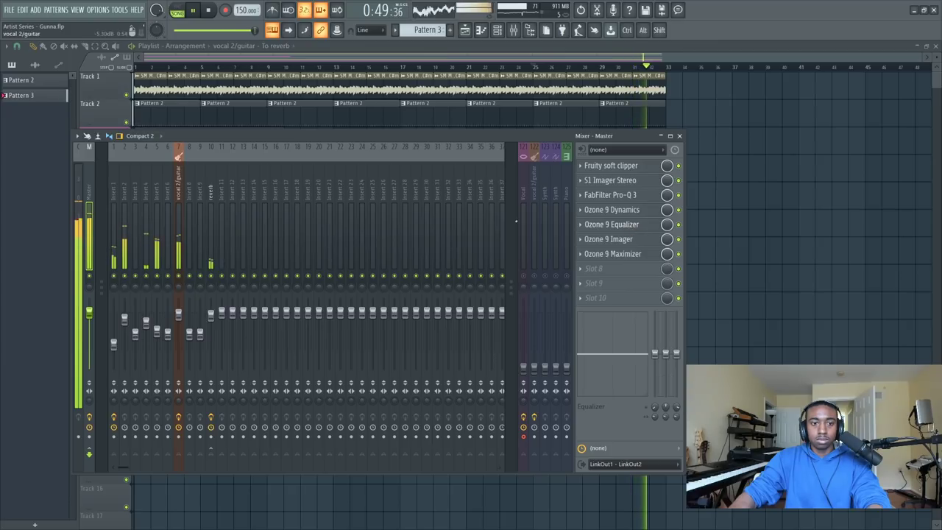
key("F9")
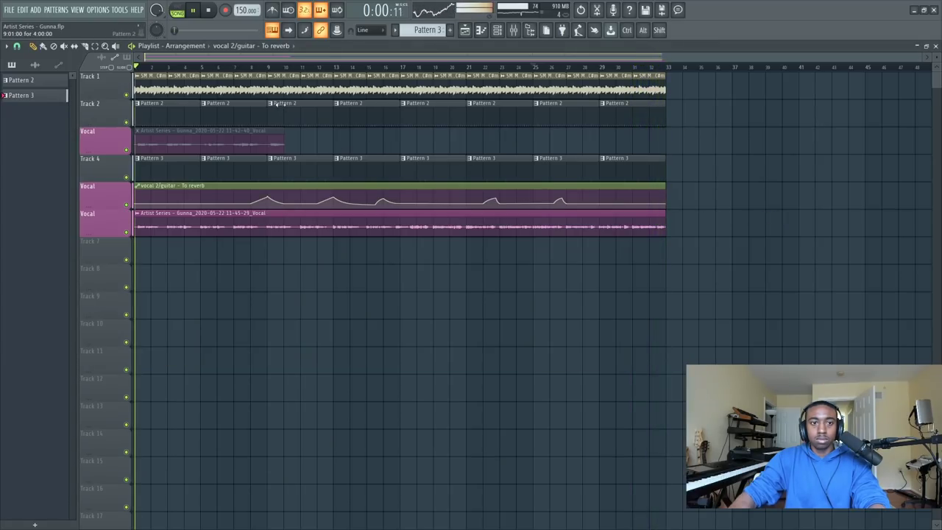
left_click(515, 32)
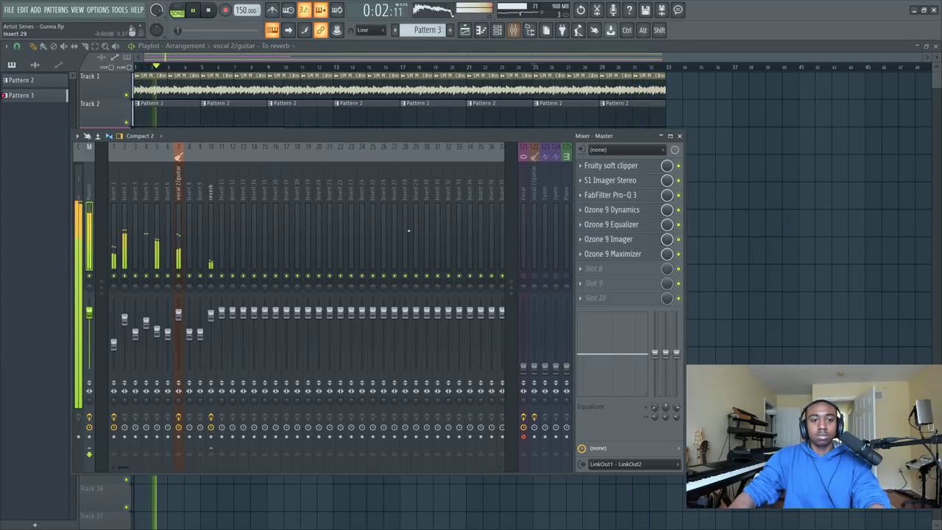
key("F9")
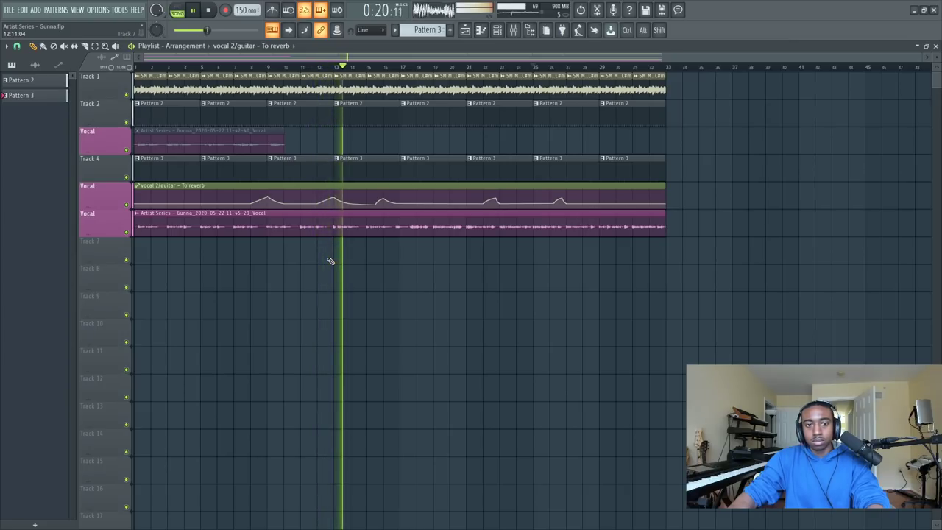
left_click(514, 32)
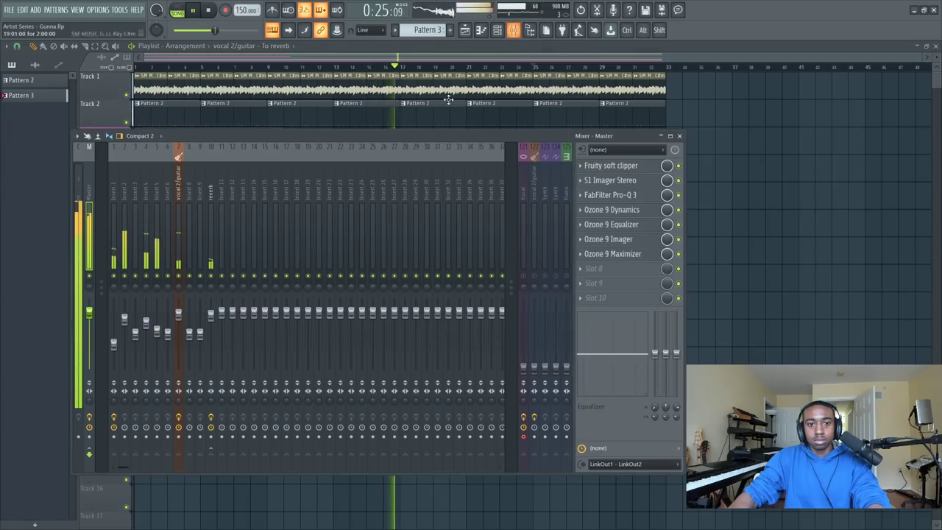
Check the reverb channel's RCompressor Stereo settings, and bypass that compressor and the Fruity parametric EQ 2 on the same channel.
left_click(213, 325)
left_click(631, 212)
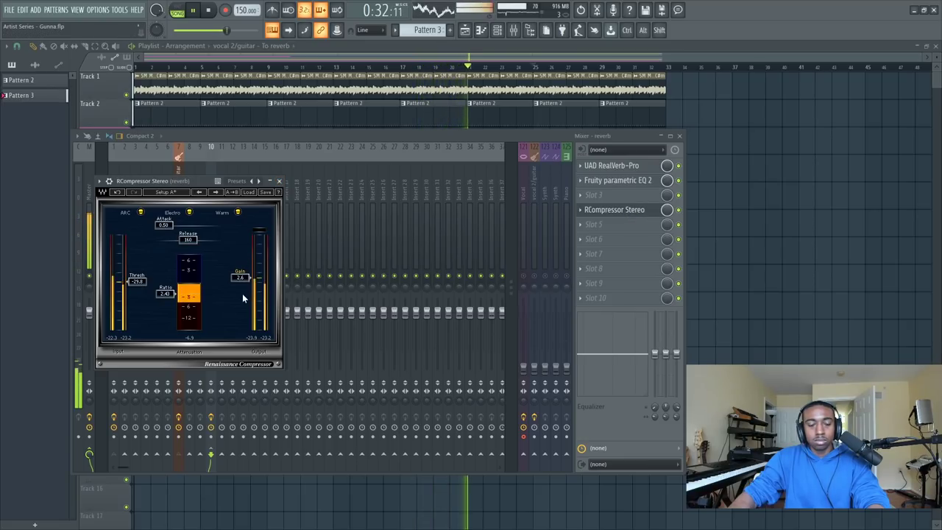
left_click(281, 181)
left_click(678, 136)
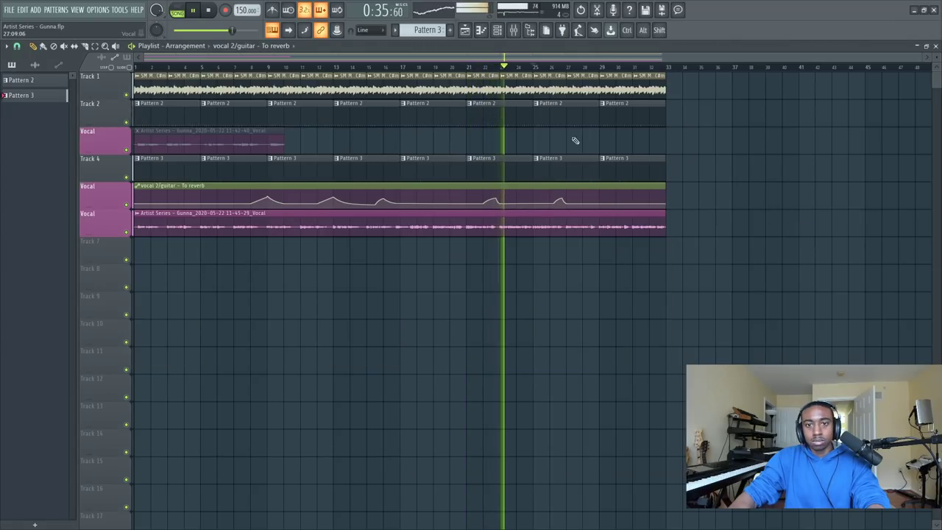
left_click(513, 31)
left_click(679, 136)
key("space")
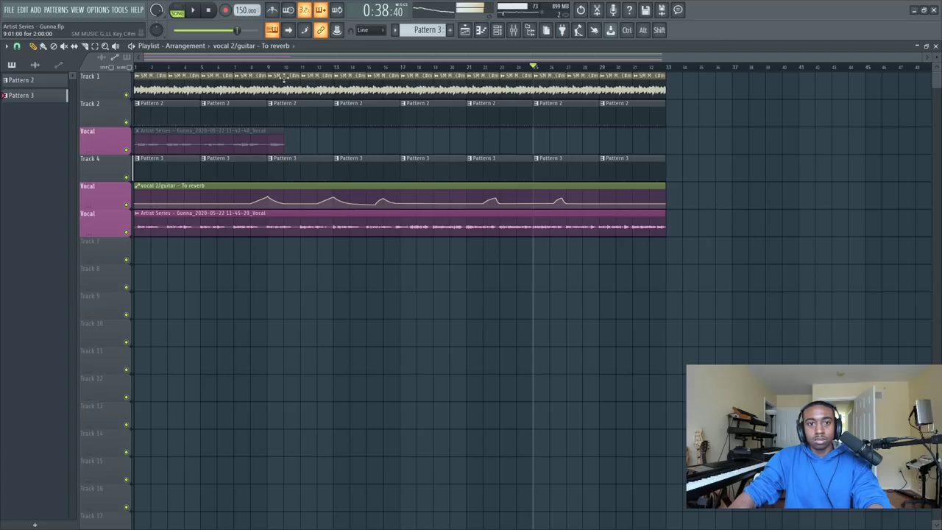
Audition the lead vocal and its reverb automation soloed from around bar 8, check the mixer levels, and restore all tracks.
key("space")
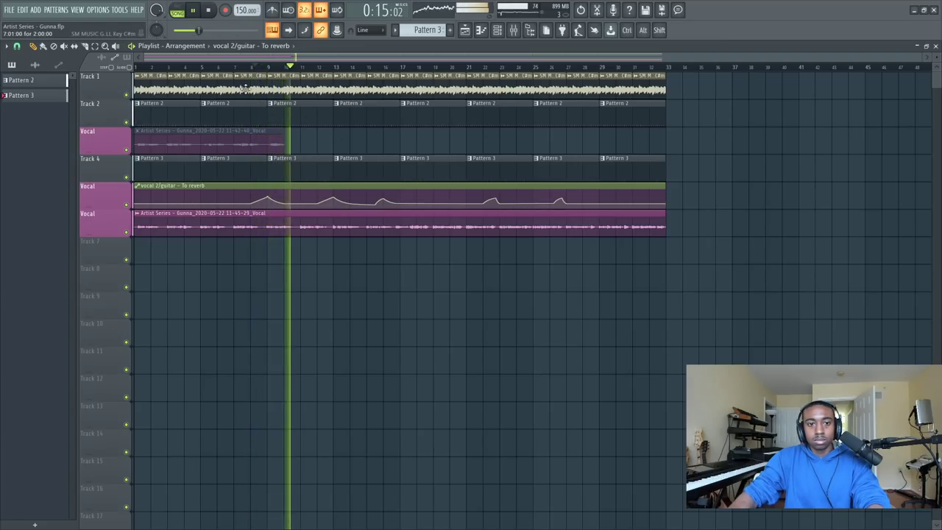
left_click(248, 67)
right_click(128, 206)
left_click(128, 232)
left_click(246, 67)
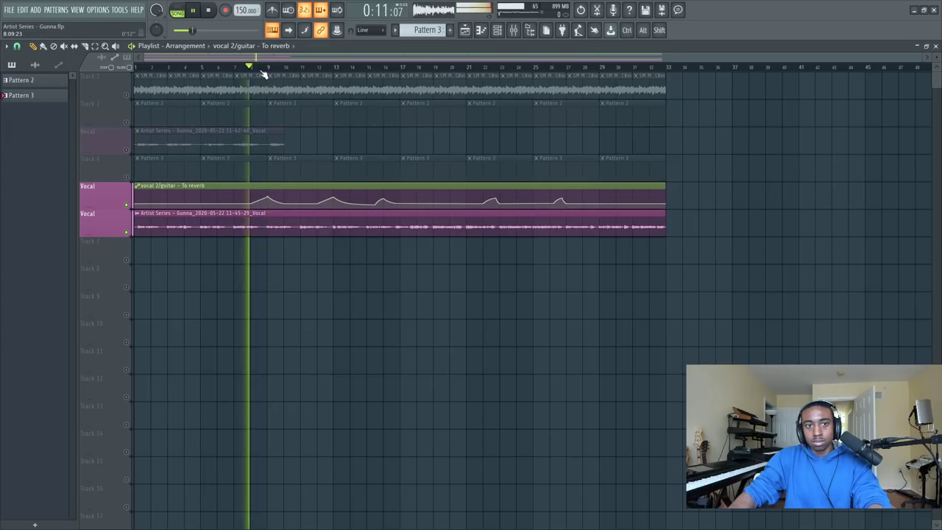
key("F9")
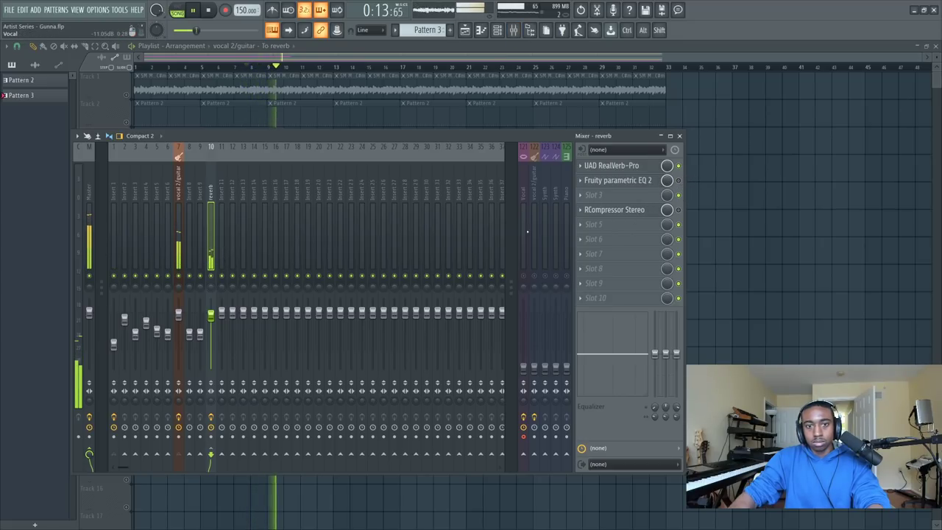
key("F9")
right_click(130, 207)
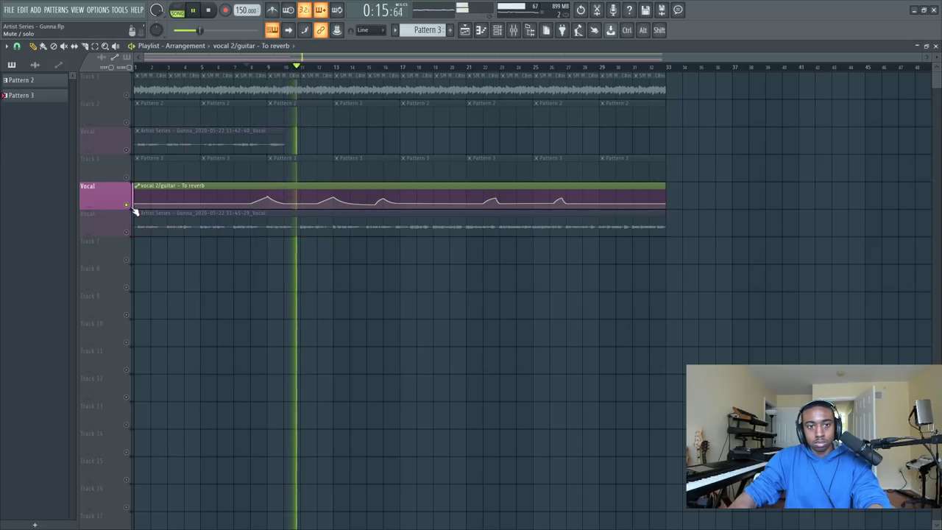
right_click(129, 206)
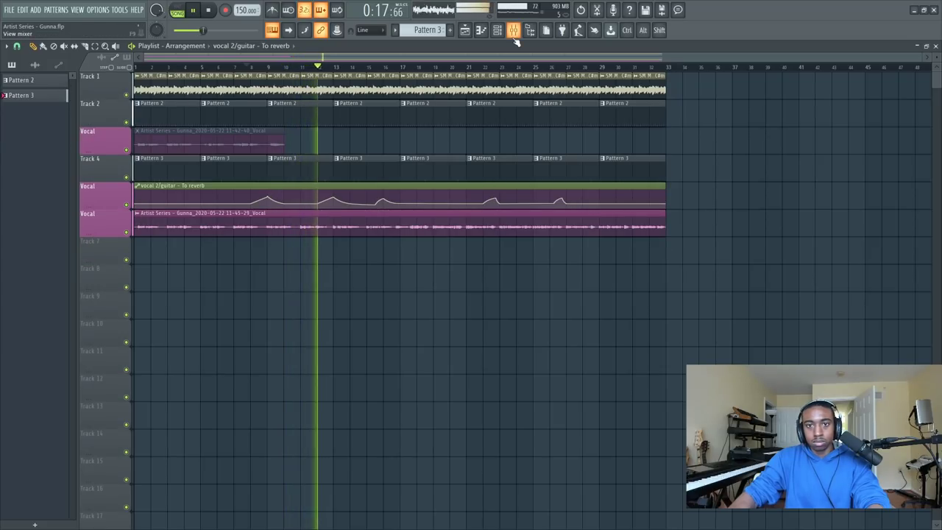
Load a Fruity Parametric EQ 2 into slot 3 of the reverb channel and cut the low end with band 1.
key("F9")
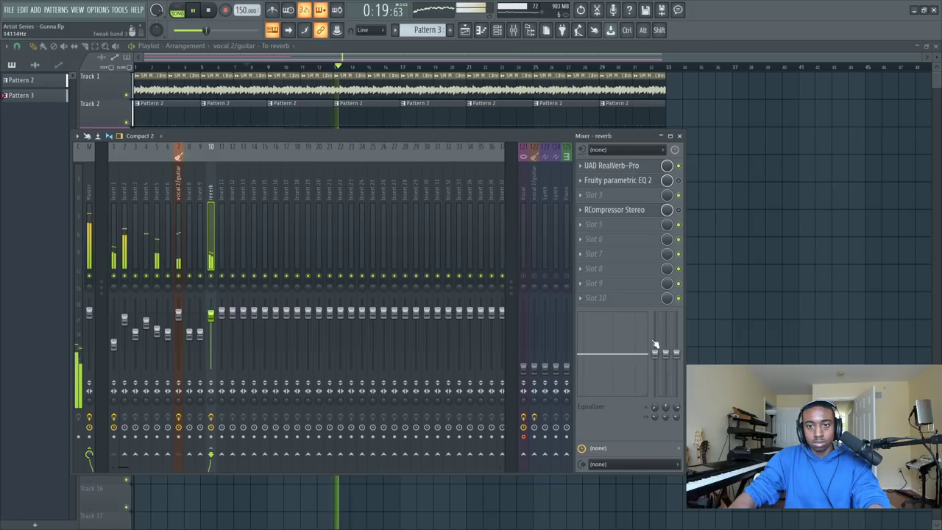
left_click(618, 195)
left_click(559, 184)
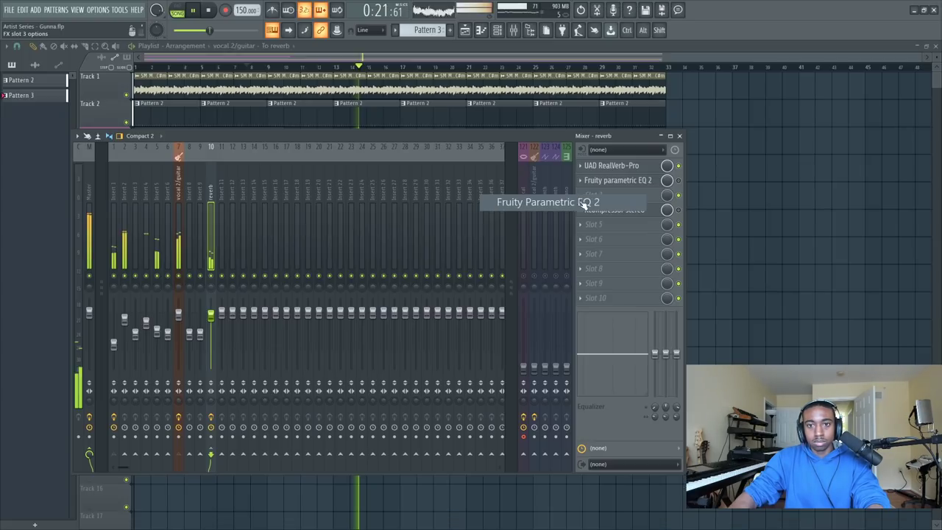
left_click_drag(63, 183, 85, 231)
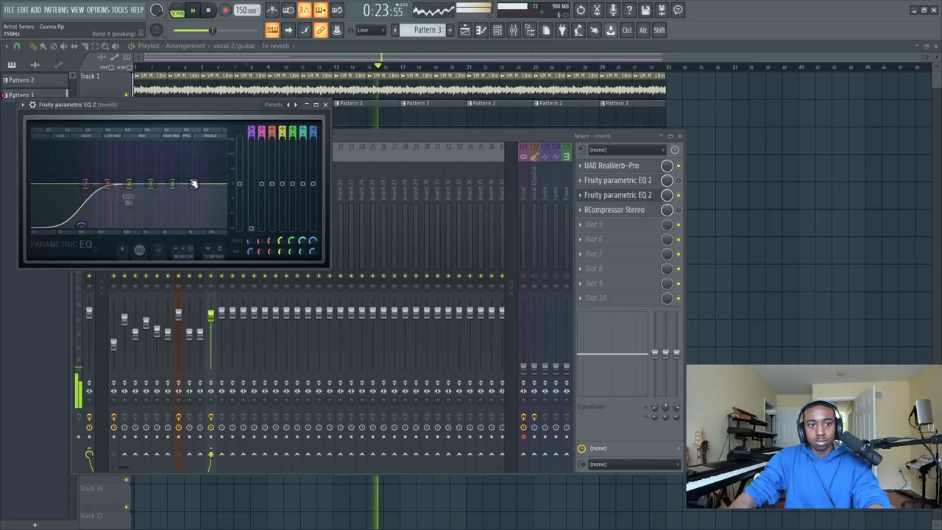
left_click(325, 104)
key("F9")
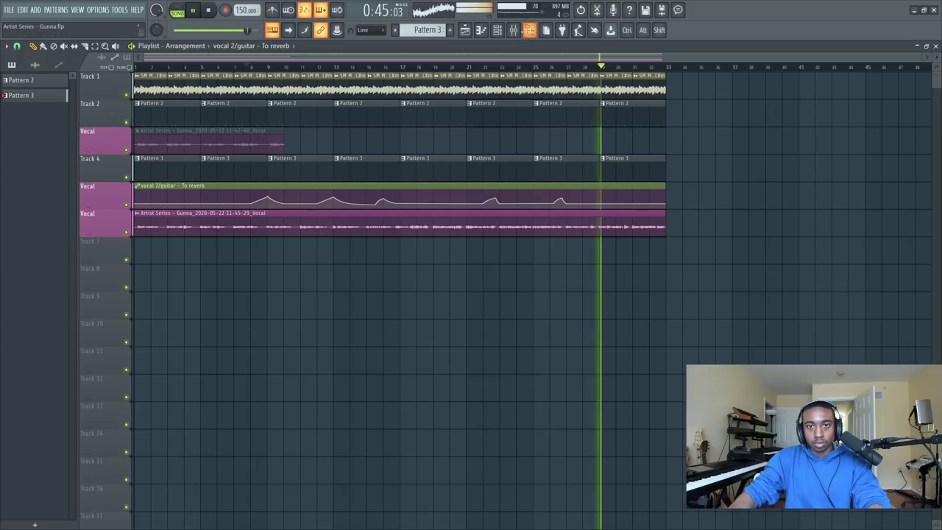
Lower the vocal 2/guitar channel fader to -2.3 dB and close the mixer.
left_click(514, 30)
left_click(179, 315)
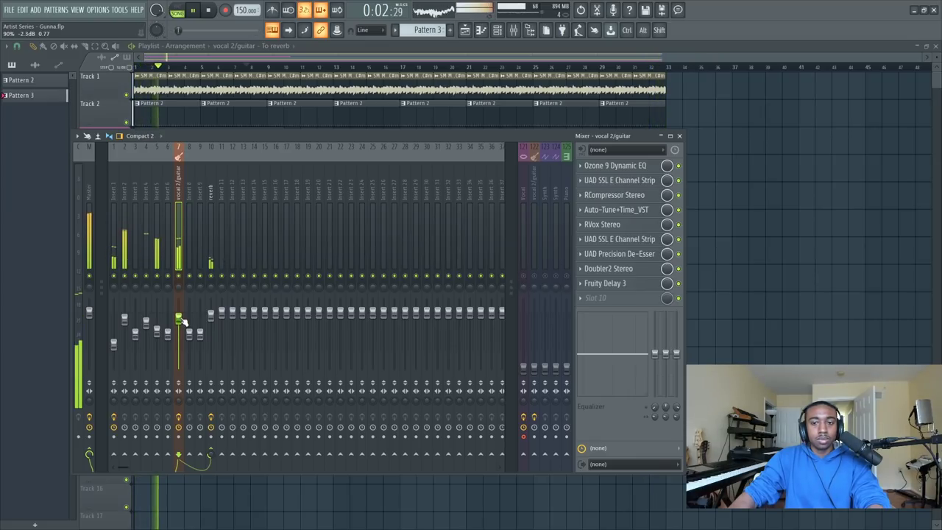
key("F9")
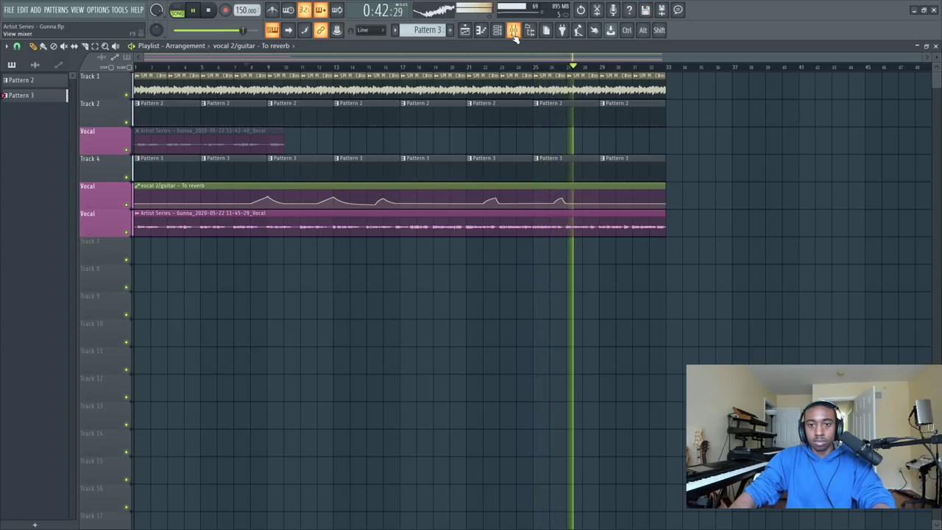
Raise the Vocal channel's fader to 0.0 dB and switch off the effect in its slot 3.
left_click(513, 31)
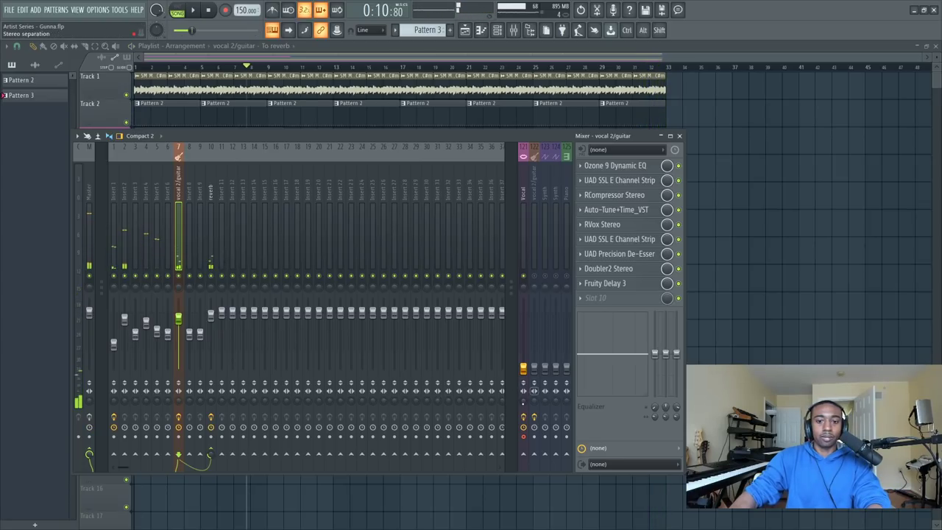
left_click_drag(526, 369, 523, 331)
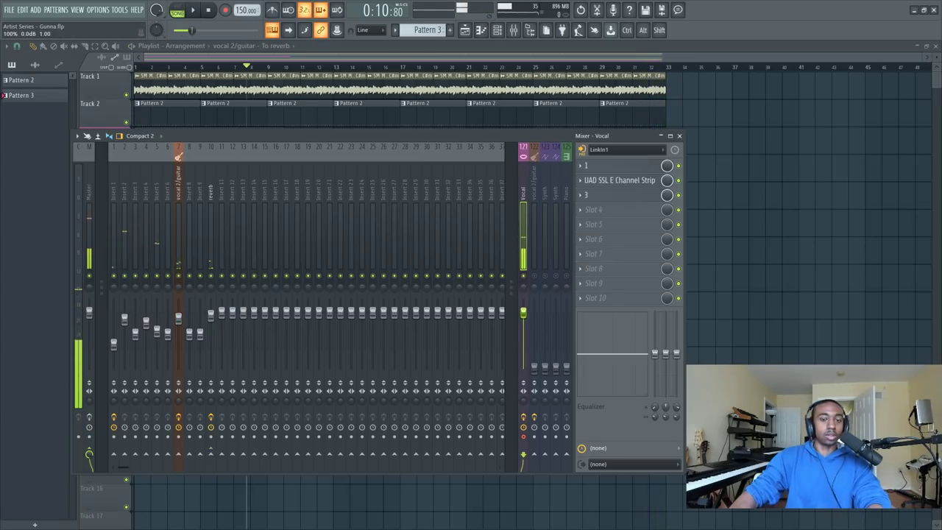
key("F9")
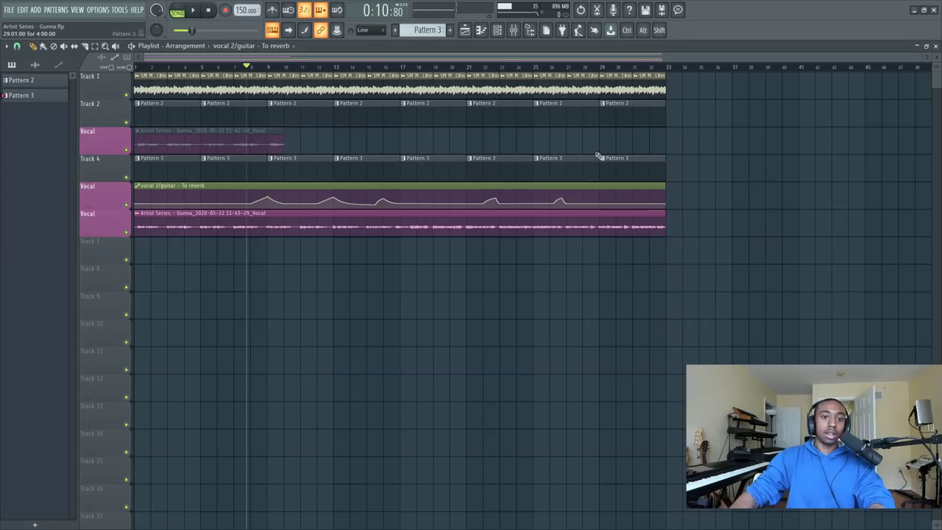
left_click(512, 35)
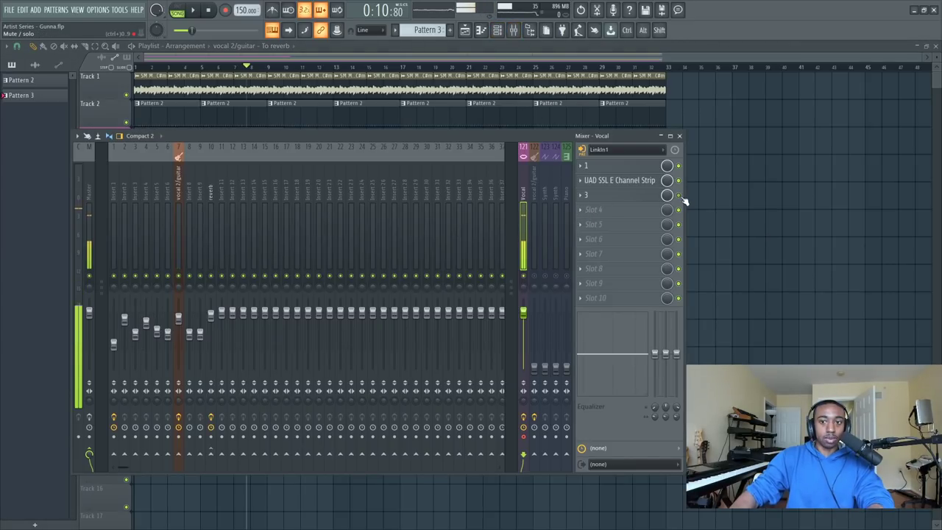
key("F9")
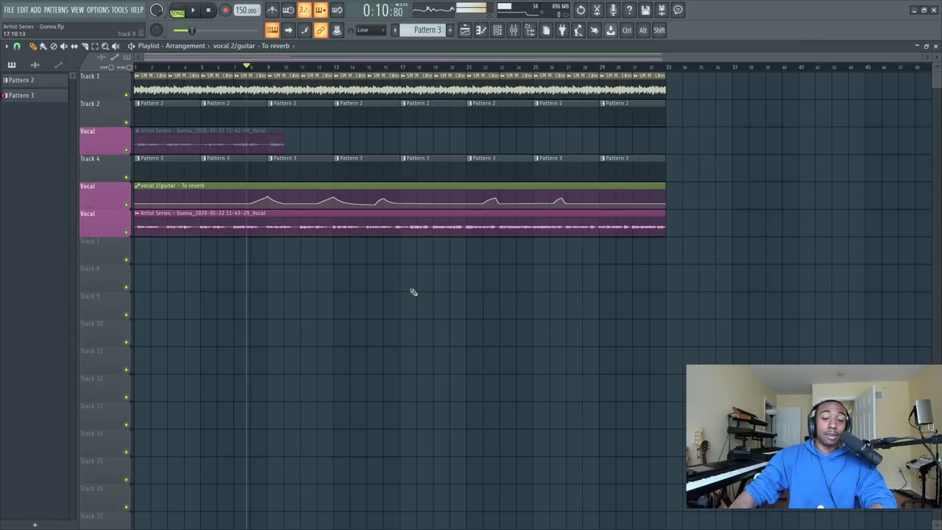
Close the playlist, channel rack and mixer windows to clear the workspace.
left_click(935, 46)
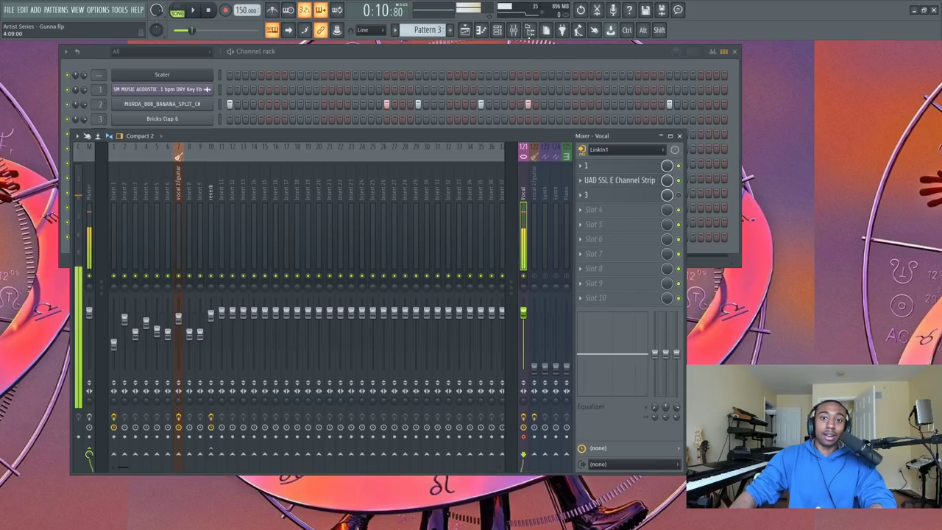
left_click(497, 30)
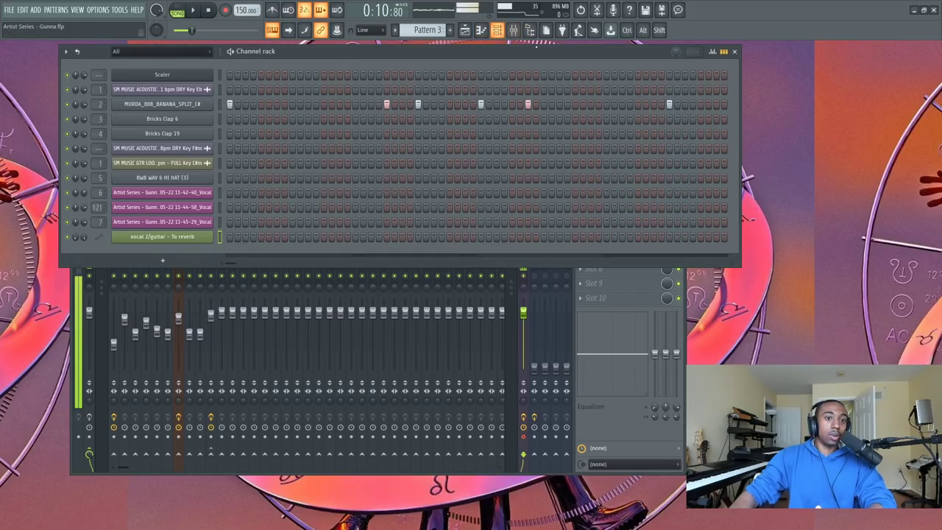
left_click(498, 30)
left_click(680, 136)
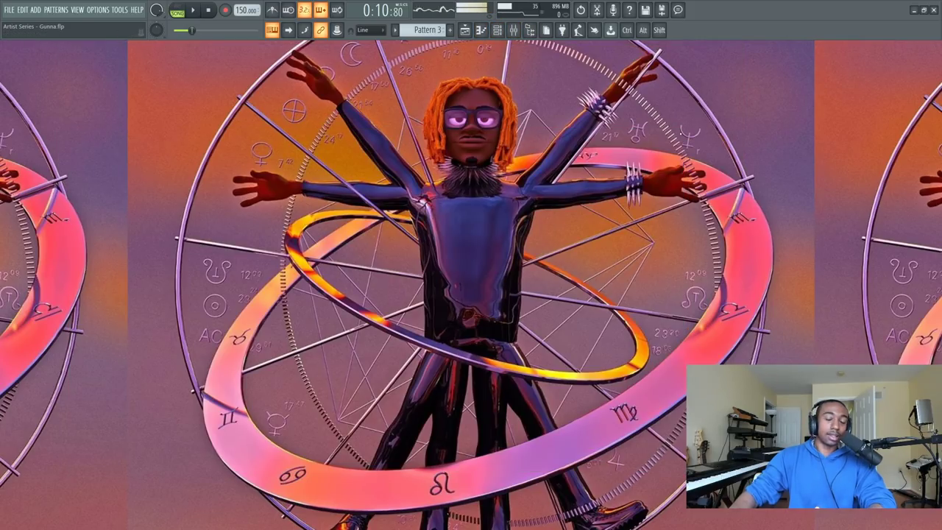